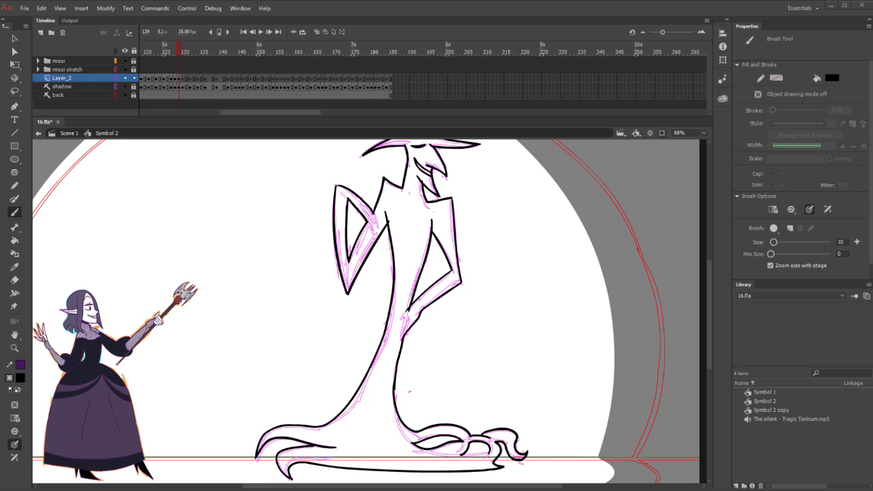
# Scrub through the neighbouring frames to compare the poses, then return to frame 129 on Layer_2
pyautogui.moveTo(480, 306)
pyautogui.mouseDown()
pyautogui.moveTo(561, 293)
pyautogui.moveTo(643, 302)
pyautogui.mouseUp()
pyautogui.hotkey('ctrl', 'z')
pyautogui.moveTo(408, 305); pyautogui.dragTo(489, 268)
pyautogui.click(187, 53)
pyautogui.moveTo(208, 57)
pyautogui.mouseDown()
pyautogui.moveTo(273, 60)
pyautogui.moveTo(158, 62)
pyautogui.mouseUp()
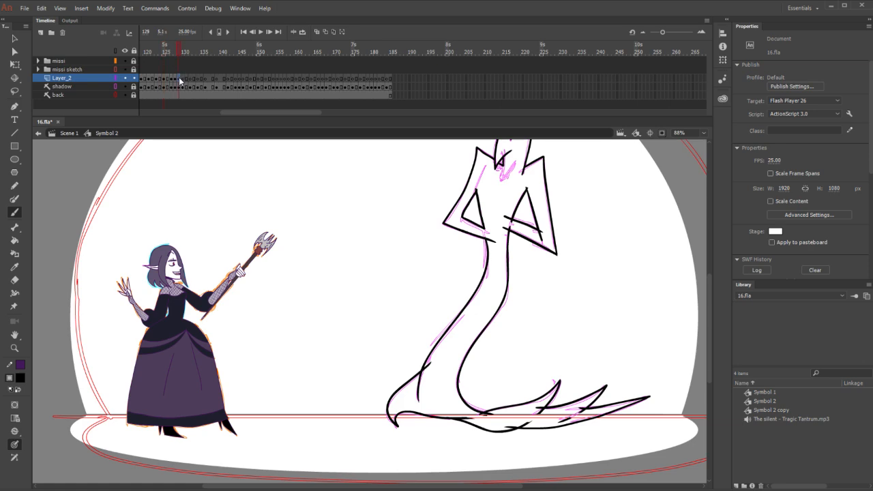
pyautogui.click(180, 79)
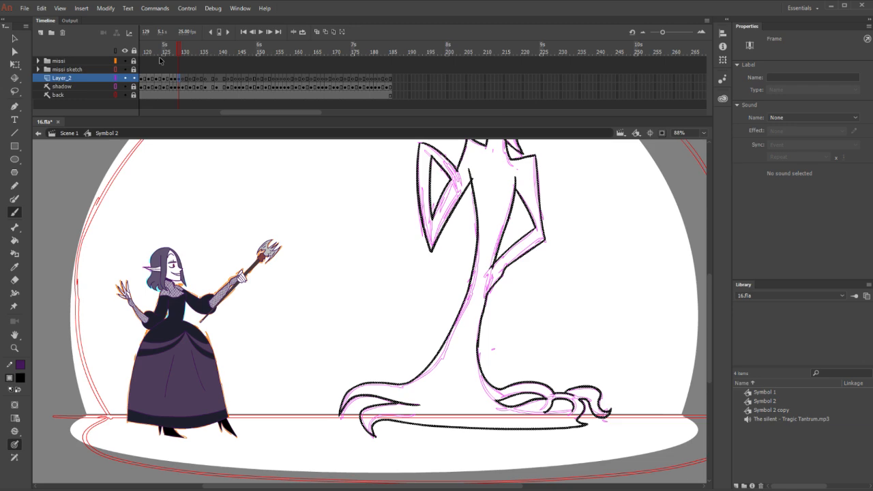
pyautogui.moveTo(566, 236); pyautogui.dragTo(607, 274)
pyautogui.hotkey('ctrl', 'z')
pyautogui.hotkey('ctrl', 'z')
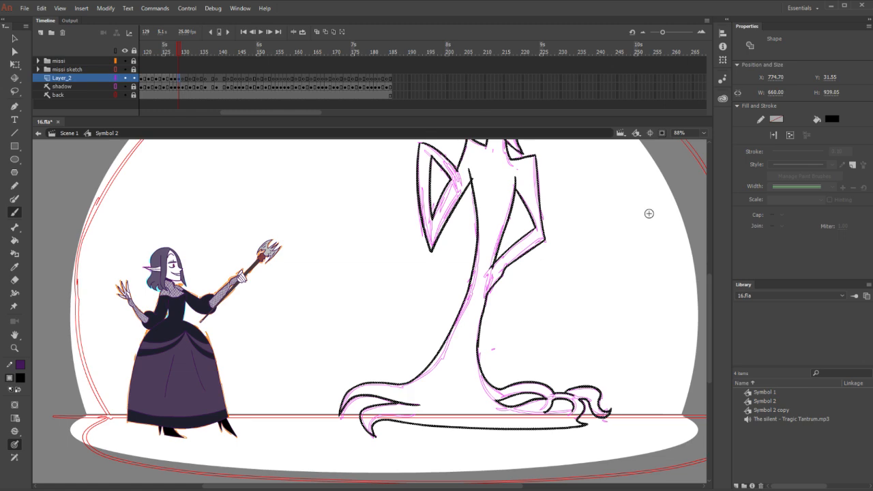
pyautogui.scroll(4, 561, 219)
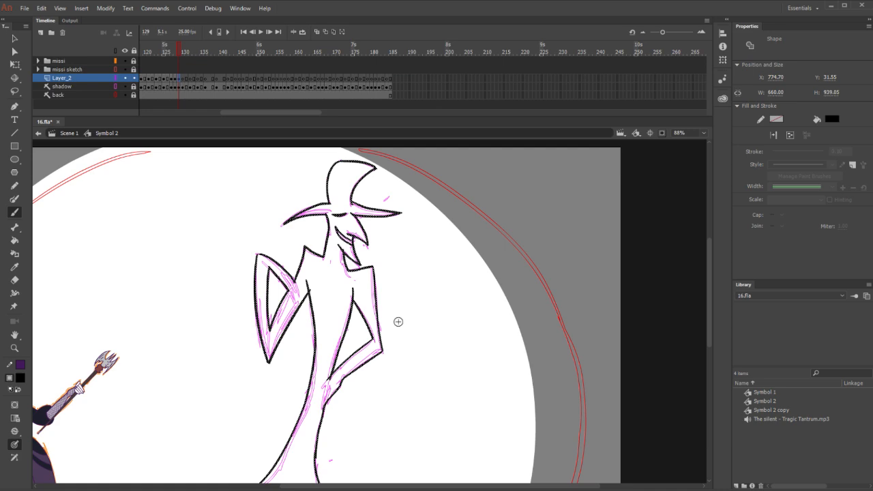
pyautogui.moveTo(452, 205)
pyautogui.mouseDown()
pyautogui.moveTo(455, 192)
pyautogui.moveTo(508, 176)
pyautogui.moveTo(566, 197)
pyautogui.mouseUp()
pyautogui.hotkey('ctrl', 'z')
# On frame 130, ink the curved front edge of the face below the hat with the black size 10 brush
pyautogui.press('.')
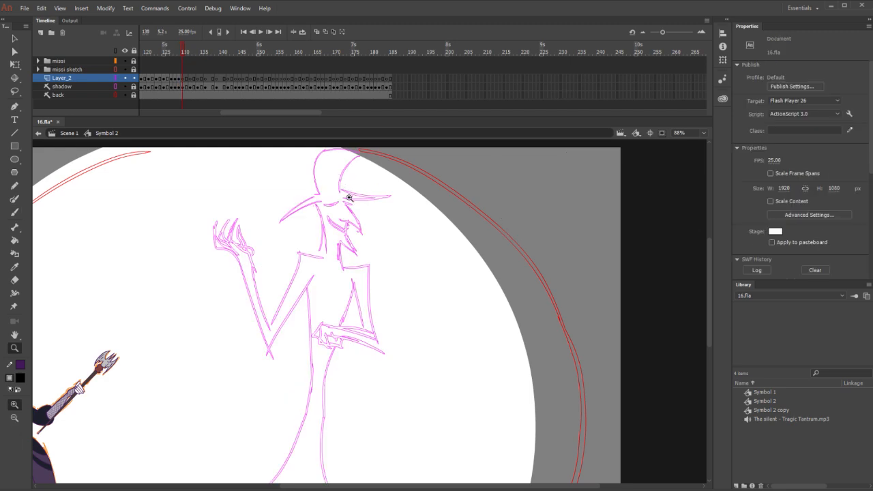
pyautogui.scroll(2, 345, 195)
pyautogui.moveTo(368, 329); pyautogui.dragTo(400, 381)
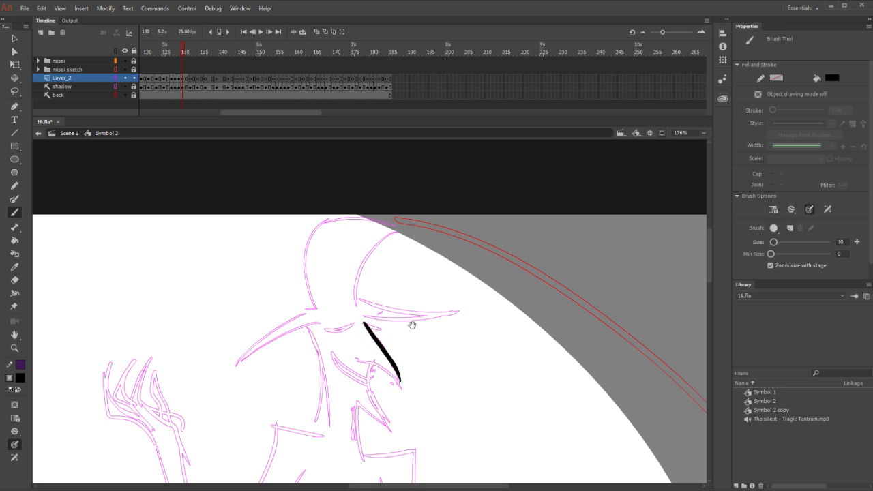
pyautogui.scroll(-3, 409, 268)
pyautogui.hotkey('ctrl', 'z')
pyautogui.moveTo(365, 246); pyautogui.dragTo(397, 316)
pyautogui.hotkey('ctrl', 'z')
pyautogui.moveTo(364, 243); pyautogui.dragTo(405, 315)
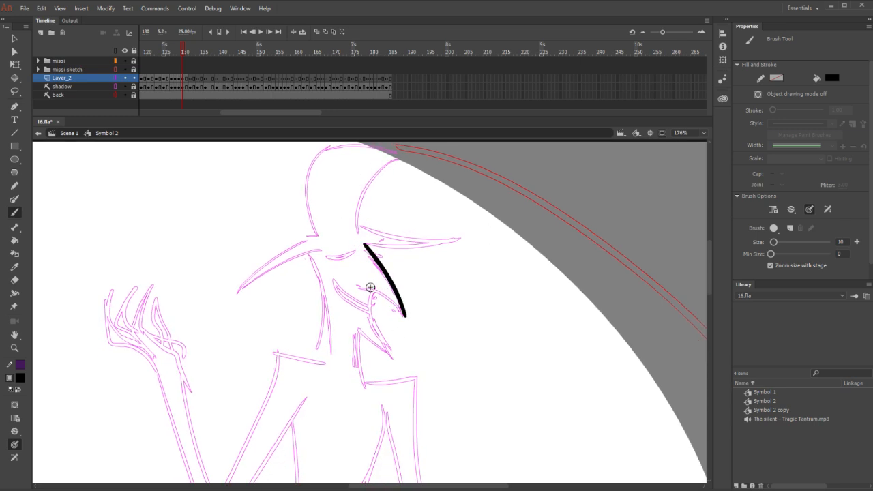
# Ink the jagged jaw and beard, both neck lines and the top of the left shoulder over the sketch
pyautogui.moveTo(355, 286); pyautogui.dragTo(405, 314)
pyautogui.moveTo(372, 294); pyautogui.dragTo(390, 351)
pyautogui.moveTo(347, 322); pyautogui.dragTo(393, 356)
pyautogui.moveTo(312, 251)
pyautogui.mouseDown()
pyautogui.moveTo(325, 355)
pyautogui.moveTo(361, 335)
pyautogui.moveTo(368, 383)
pyautogui.moveTo(418, 328)
pyautogui.mouseUp()
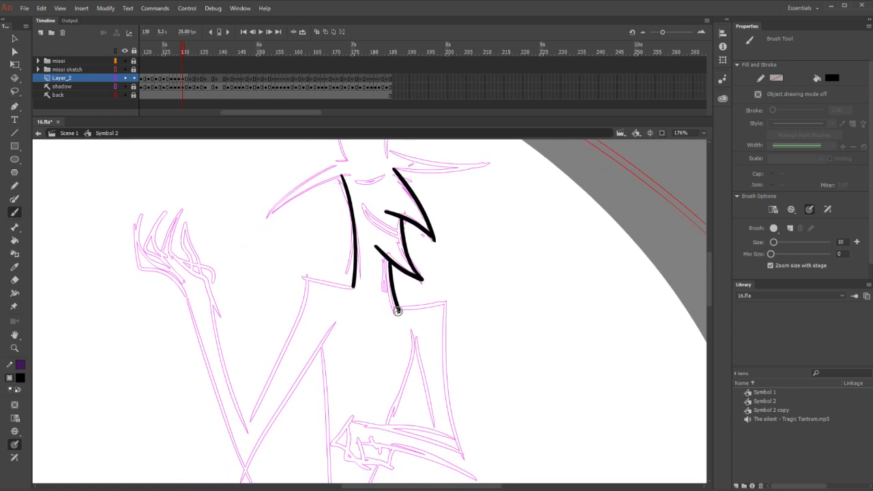
pyautogui.moveTo(304, 276); pyautogui.dragTo(353, 290)
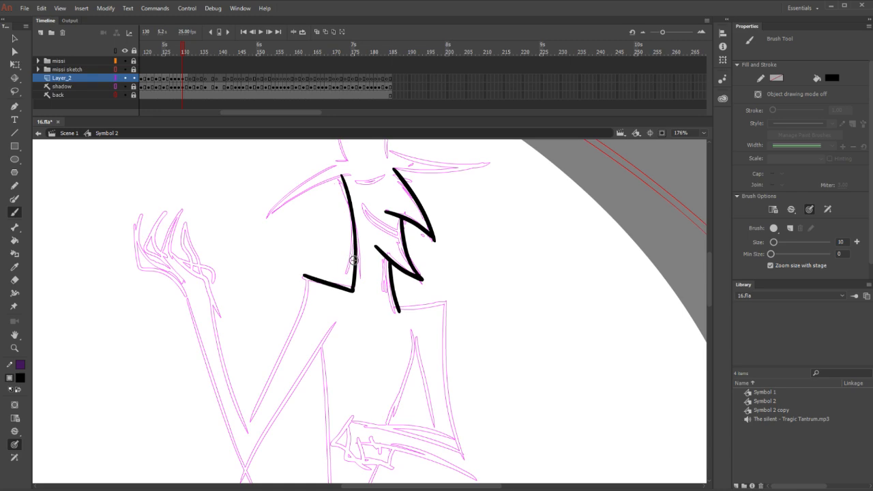
# Ink the first curled fingers and the outer edge of the raised hand
pyautogui.moveTo(161, 251)
pyautogui.mouseDown()
pyautogui.moveTo(182, 210)
pyautogui.moveTo(174, 258)
pyautogui.mouseUp()
pyautogui.moveTo(208, 287); pyautogui.dragTo(210, 293)
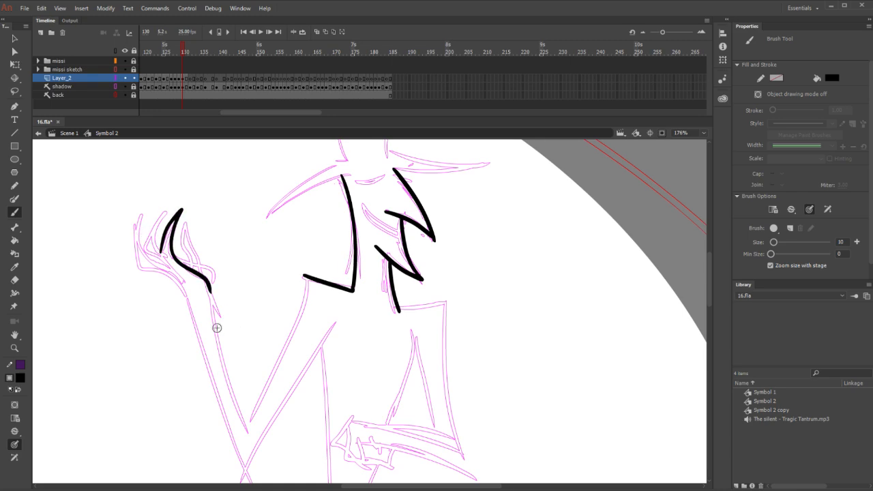
pyautogui.moveTo(162, 262)
pyautogui.mouseDown()
pyautogui.moveTo(146, 246)
pyautogui.moveTo(167, 211)
pyautogui.mouseUp()
pyautogui.moveTo(141, 272)
pyautogui.mouseDown()
pyautogui.moveTo(141, 213)
pyautogui.moveTo(150, 255)
pyautogui.moveTo(193, 301)
pyautogui.moveTo(259, 483)
pyautogui.mouseUp()
# Redo both forearm lines of the raised arm and erase the excess line end at the elbow
pyautogui.scroll(-3, 273, 255)
pyautogui.hotkey('ctrl', 'z')
pyautogui.hotkey('ctrl', 'z')
pyautogui.moveTo(202, 213); pyautogui.dragTo(271, 432)
pyautogui.moveTo(224, 210); pyautogui.dragTo(269, 362)
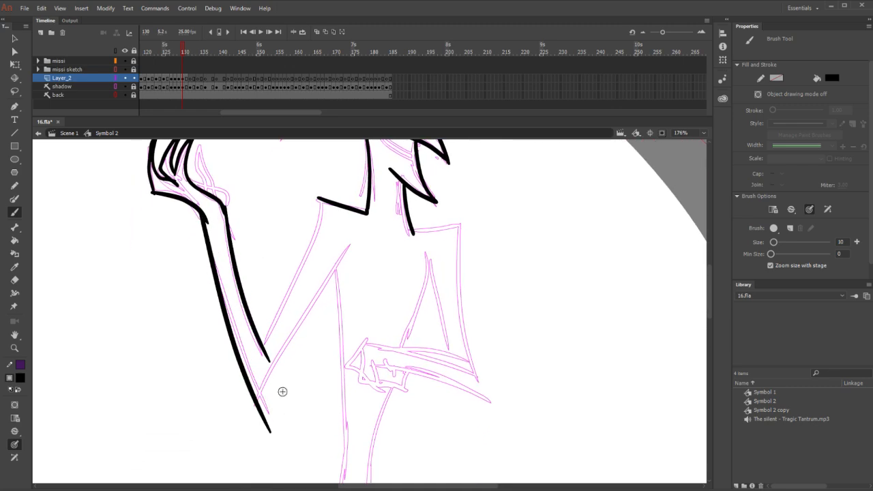
pyautogui.press('e')
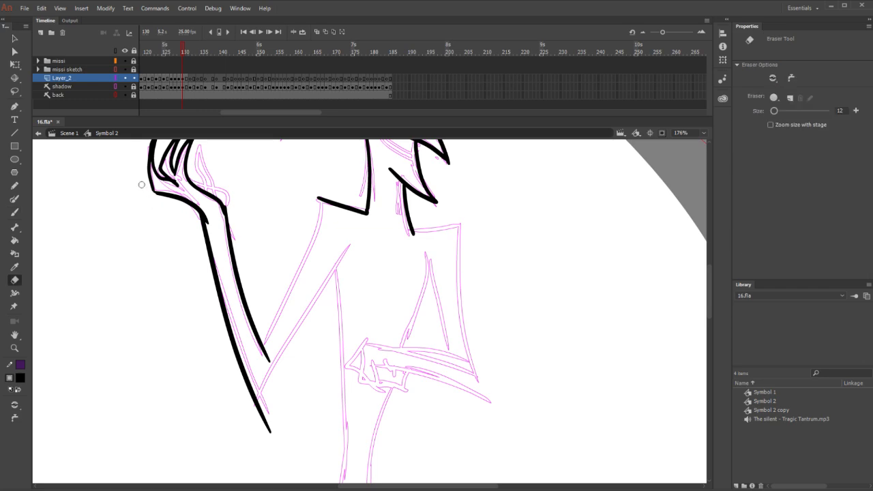
pyautogui.moveTo(264, 406); pyautogui.dragTo(271, 394)
pyautogui.moveTo(268, 428); pyautogui.dragTo(275, 413)
# Ink the lower edge of the raised arm's upper arm and erase its overshoot past the elbow
pyautogui.press('b')
pyautogui.moveTo(353, 239); pyautogui.dragTo(249, 442)
pyautogui.hotkey('ctrl', 'z')
pyautogui.moveTo(351, 243)
pyautogui.mouseDown()
pyautogui.moveTo(292, 343)
pyautogui.moveTo(240, 459)
pyautogui.mouseUp()
pyautogui.hotkey('ctrl', 'z')
pyautogui.moveTo(351, 243); pyautogui.dragTo(240, 437)
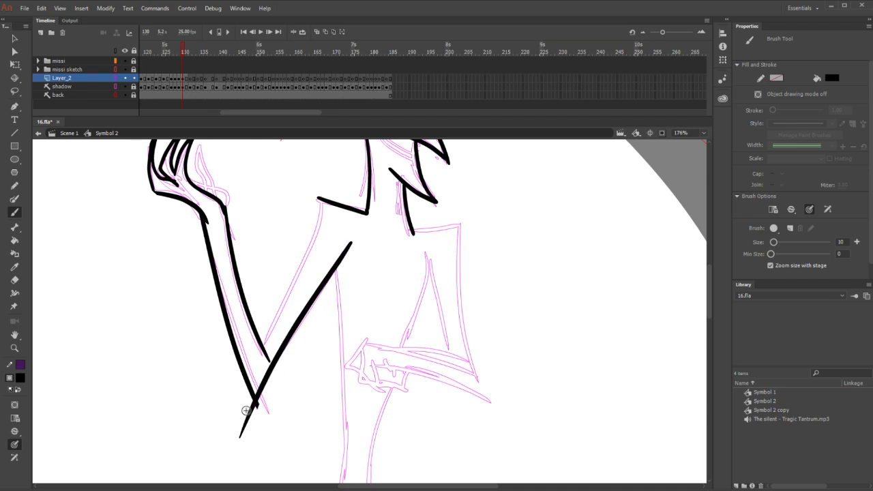
pyautogui.press('e')
pyautogui.moveTo(251, 405); pyautogui.dragTo(242, 434)
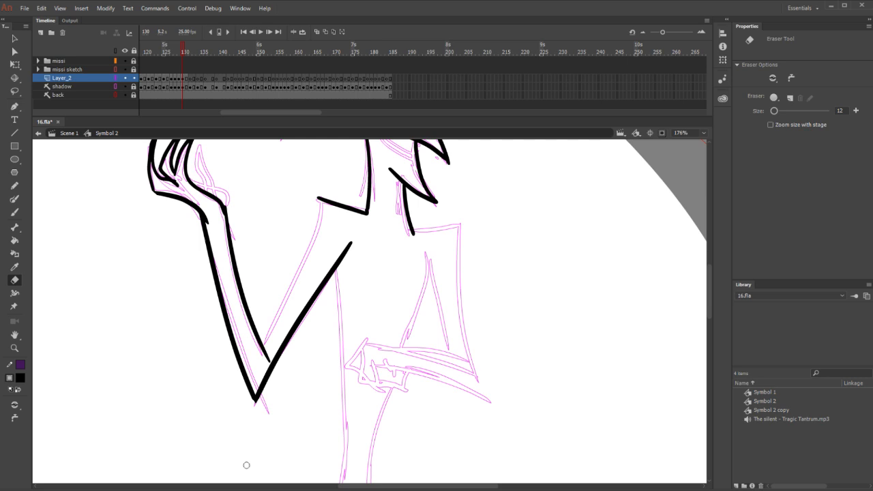
# Ink the upper edge of the raised arm from the shoulder to the elbow bend and trim its overlapping end
pyautogui.press('b')
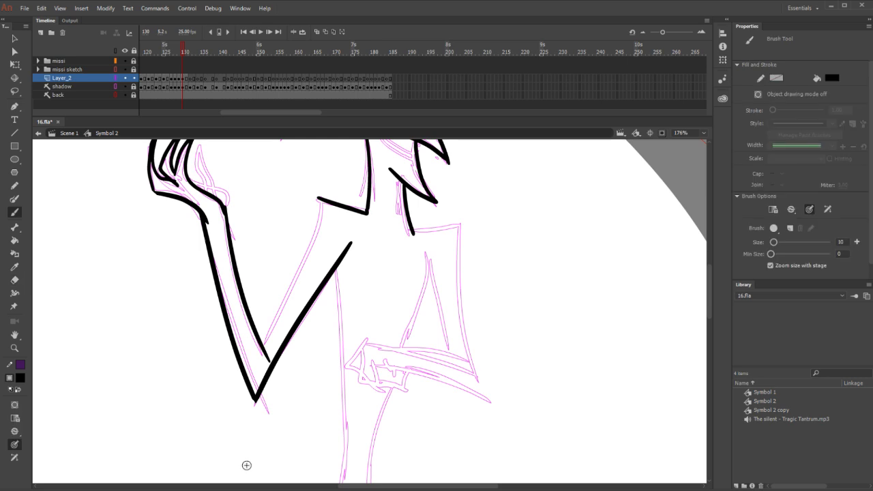
pyautogui.moveTo(317, 198); pyautogui.dragTo(251, 366)
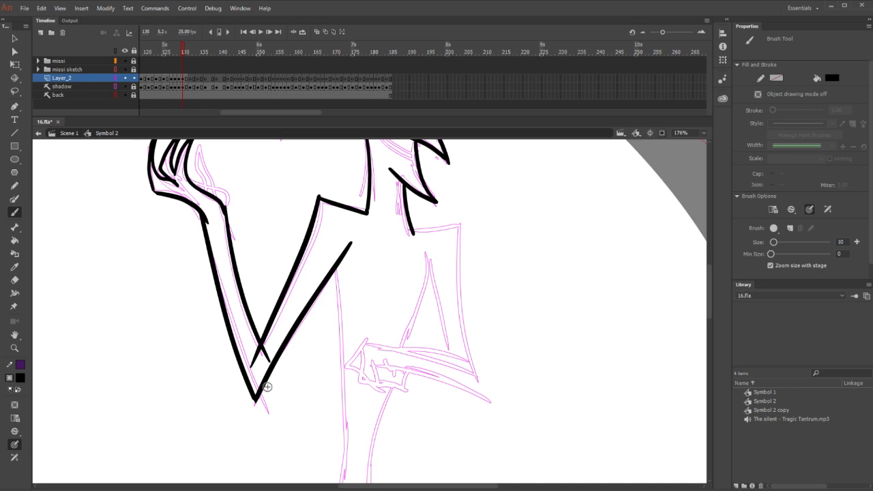
pyautogui.hotkey('ctrl', 'z')
pyautogui.moveTo(318, 197); pyautogui.dragTo(255, 349)
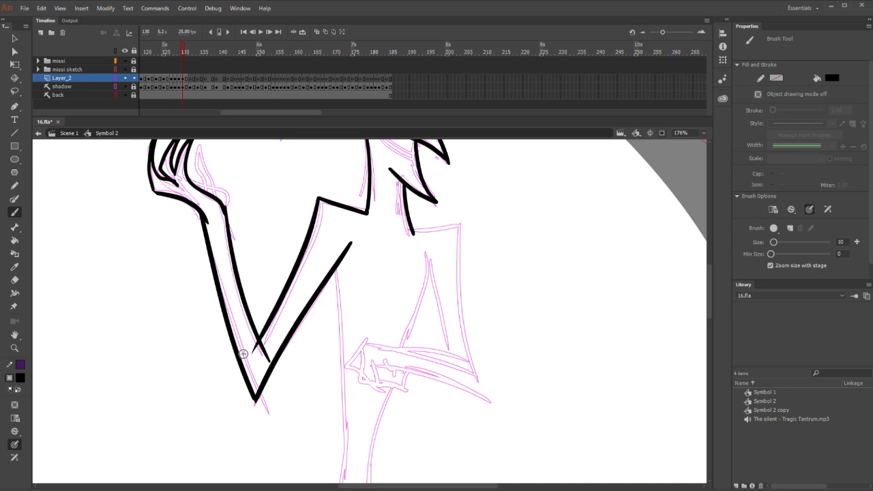
pyautogui.press('e')
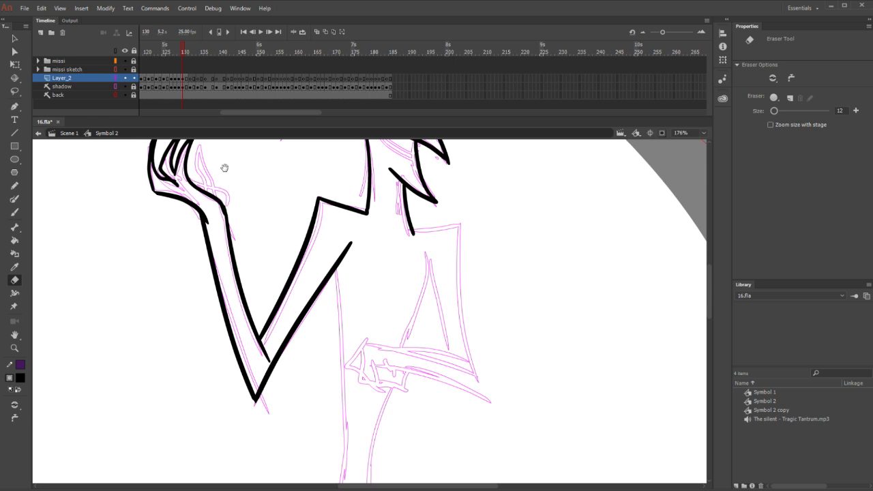
# Ink the remaining finger and the thumb of the raised hand
pyautogui.moveTo(224, 170); pyautogui.dragTo(266, 259)
pyautogui.press('b')
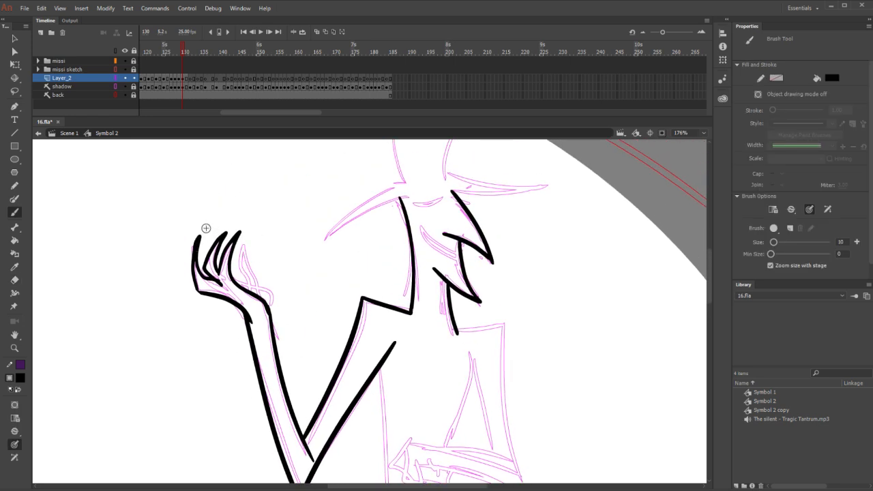
pyautogui.moveTo(264, 303)
pyautogui.mouseDown()
pyautogui.moveTo(244, 246)
pyautogui.moveTo(254, 292)
pyautogui.mouseUp()
pyautogui.moveTo(197, 264); pyautogui.dragTo(216, 235)
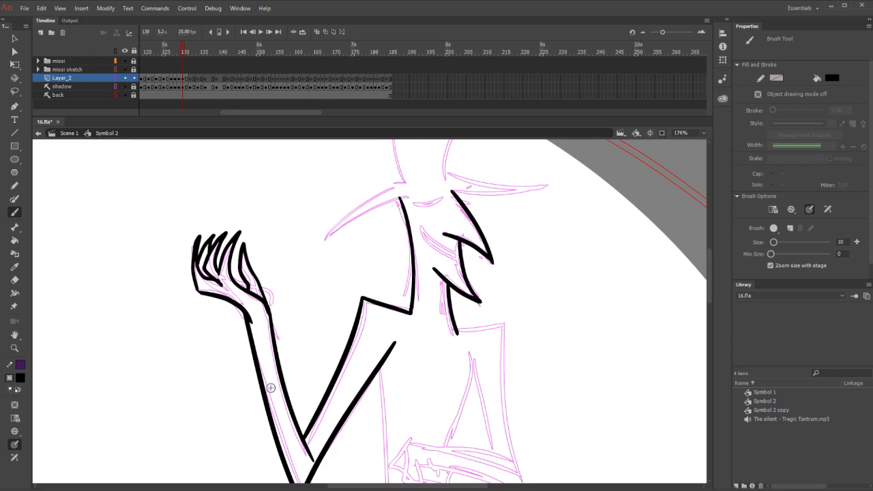
# Ink the hat's crown with its back edge, curved top and front edge
pyautogui.press('.')
pyautogui.moveTo(538, 226); pyautogui.dragTo(480, 339)
pyautogui.moveTo(338, 298)
pyautogui.mouseDown()
pyautogui.moveTo(327, 236)
pyautogui.moveTo(342, 210)
pyautogui.moveTo(422, 219)
pyautogui.mouseUp()
pyautogui.hotkey('ctrl', 'z')
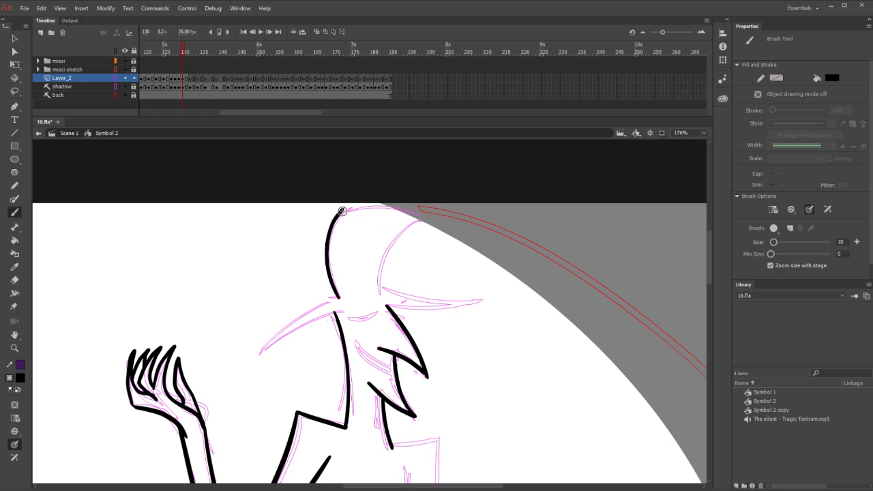
pyautogui.moveTo(343, 211); pyautogui.dragTo(434, 219)
pyautogui.moveTo(381, 293)
pyautogui.mouseDown()
pyautogui.moveTo(379, 270)
pyautogui.moveTo(430, 219)
pyautogui.mouseUp()
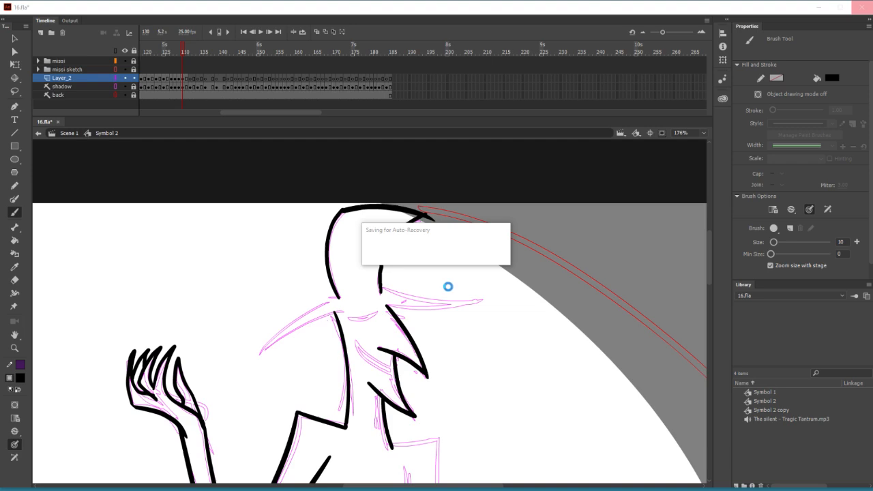
# Try to ink the upper edge of the hat's left brim
pyautogui.press('e')
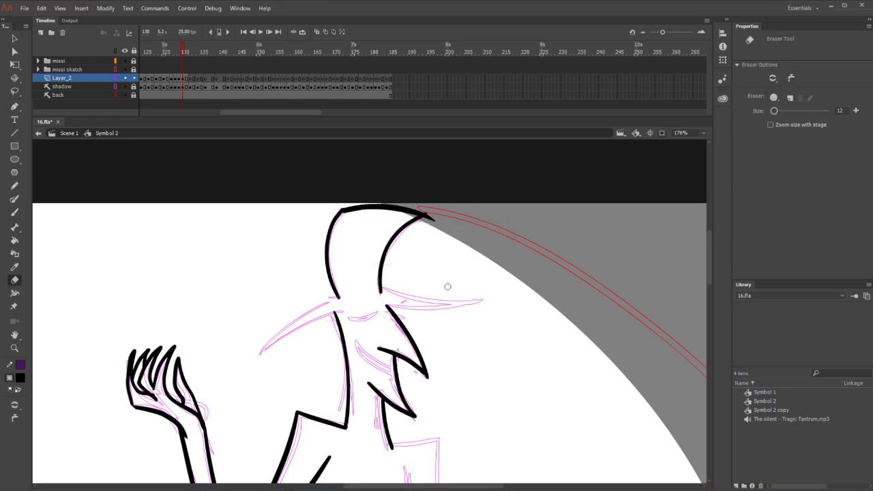
pyautogui.press('n')
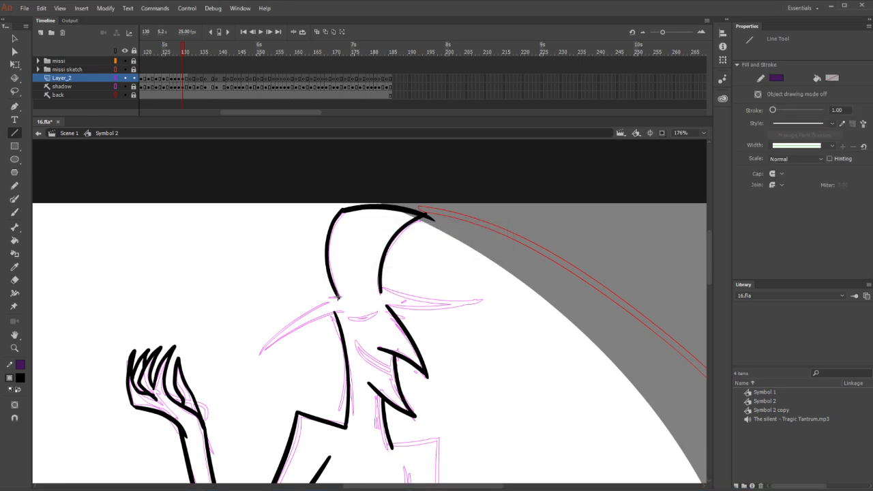
pyautogui.press('b')
pyautogui.moveTo(336, 296); pyautogui.dragTo(302, 310)
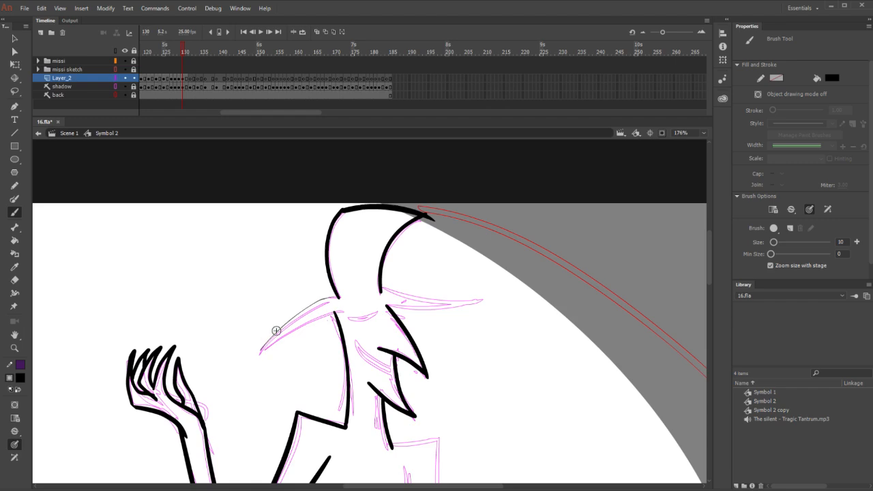
pyautogui.hotkey('ctrl', 'z')
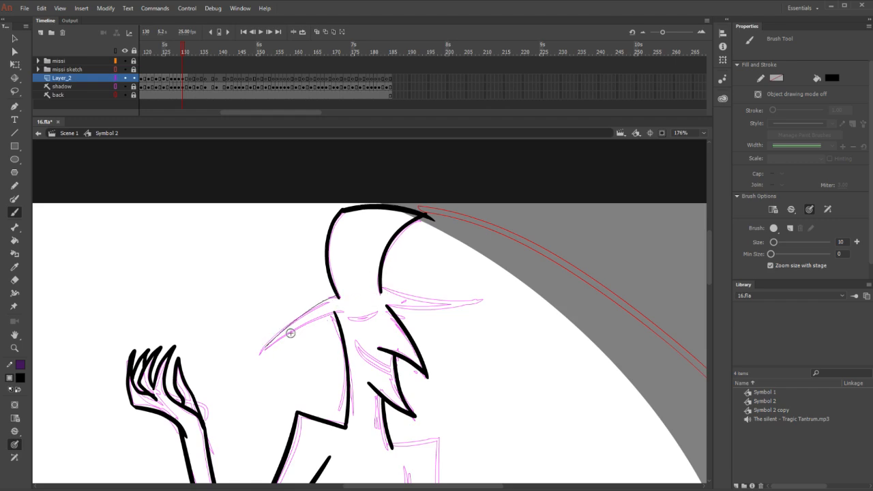
pyautogui.moveTo(281, 272)
pyautogui.mouseDown()
pyautogui.moveTo(280, 286)
pyautogui.moveTo(381, 306)
pyautogui.mouseUp()
pyautogui.hotkey('ctrl', 'z')
pyautogui.click(294, 107)
pyautogui.hscroll(5, 291, 113)
pyautogui.moveTo(459, 312); pyautogui.dragTo(520, 336)
pyautogui.hotkey('ctrl', 'z')
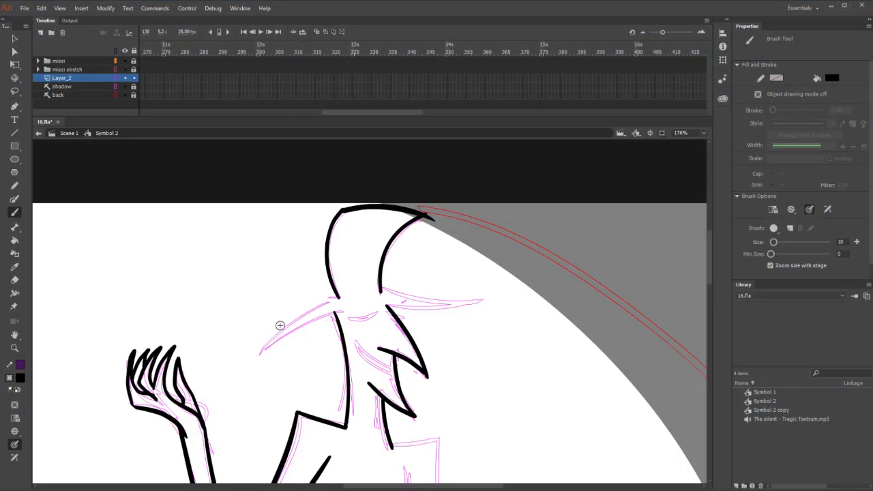
pyautogui.moveTo(487, 234); pyautogui.dragTo(564, 279)
pyautogui.hotkey('ctrl', 'z')
# Ink both pointed sides of the hat's brim and erase the overshooting tips of the crown and brim
pyautogui.press('e')
pyautogui.press('n')
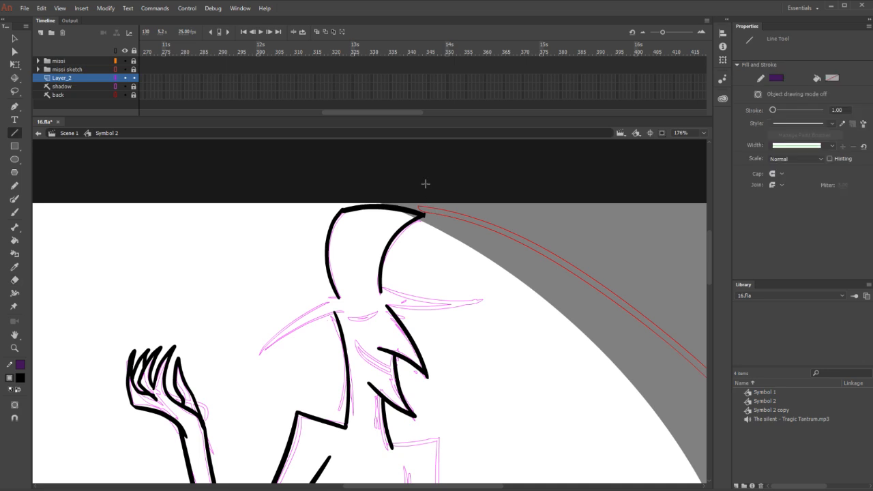
pyautogui.press('b')
pyautogui.moveTo(380, 284); pyautogui.dragTo(501, 297)
pyautogui.moveTo(388, 307); pyautogui.dragTo(502, 299)
pyautogui.moveTo(336, 293)
pyautogui.mouseDown()
pyautogui.moveTo(298, 312)
pyautogui.moveTo(258, 351)
pyautogui.moveTo(337, 312)
pyautogui.mouseUp()
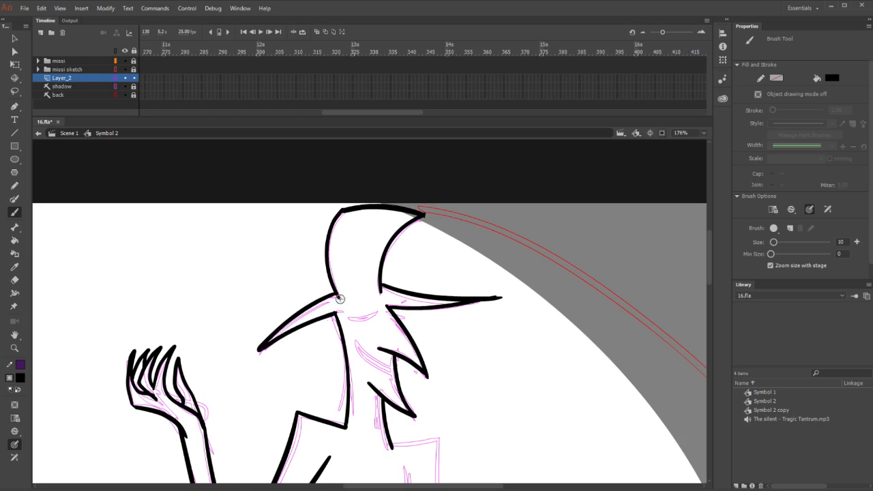
pyautogui.press('e')
pyautogui.moveTo(502, 297); pyautogui.dragTo(493, 303)
pyautogui.press('b')
# Ink the closed eye line under the brim and the curved grin on the face
pyautogui.press(',')
pyautogui.press('.')
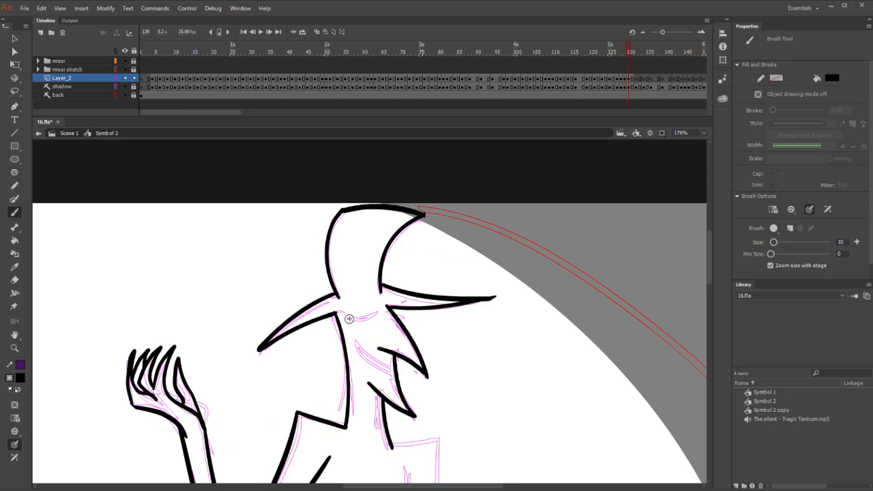
pyautogui.moveTo(348, 319); pyautogui.dragTo(378, 313)
pyautogui.moveTo(356, 343)
pyautogui.mouseDown()
pyautogui.moveTo(398, 371)
pyautogui.moveTo(362, 352)
pyautogui.moveTo(369, 363)
pyautogui.moveTo(397, 375)
pyautogui.mouseUp()
# Ink the top line of the right shoulder from the base of the neck
pyautogui.scroll(-5, 477, 307)
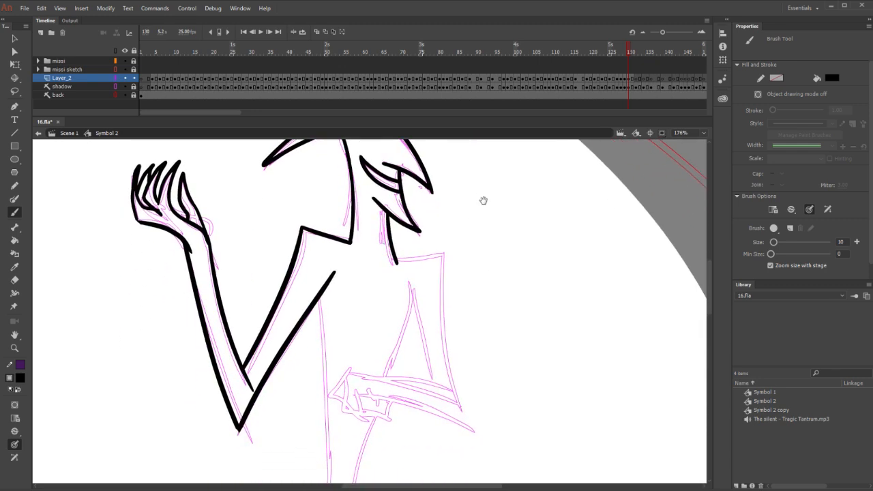
pyautogui.moveTo(391, 239); pyautogui.dragTo(444, 229)
pyautogui.hotkey('ctrl', 'z')
pyautogui.moveTo(389, 242)
pyautogui.mouseDown()
pyautogui.moveTo(450, 231)
pyautogui.moveTo(492, 453)
pyautogui.mouseUp()
pyautogui.hotkey('ctrl', 'z')
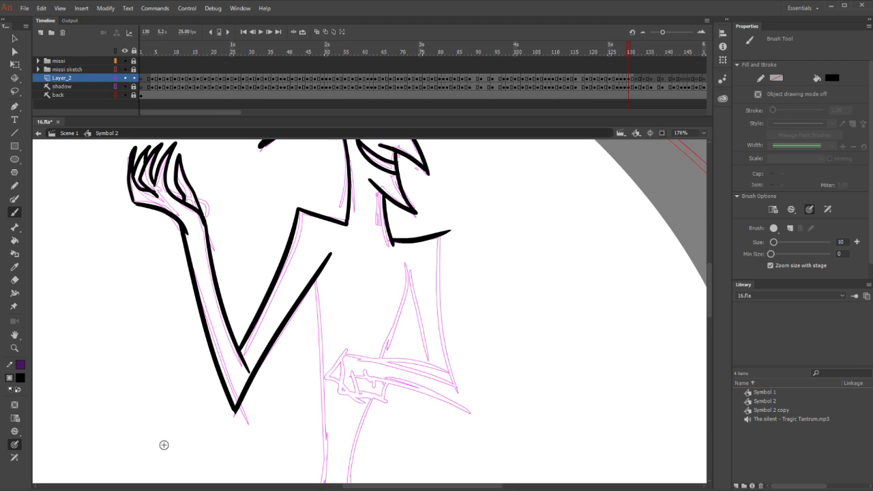
# Ink the outer edge of the bent right arm from shoulder to elbow and trim the shoulder line's overshoot
pyautogui.press('e')
pyautogui.press('b')
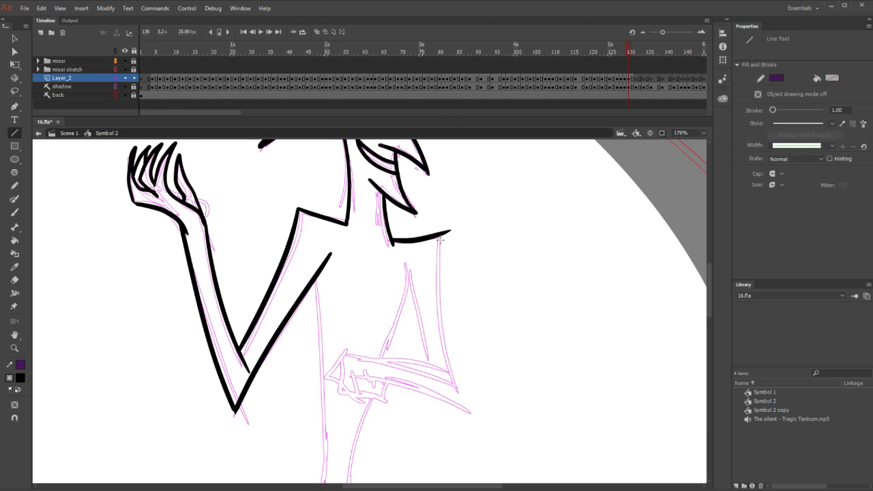
pyautogui.moveTo(445, 233); pyautogui.dragTo(473, 420)
pyautogui.hotkey('ctrl', 'z')
pyautogui.moveTo(444, 233)
pyautogui.mouseDown()
pyautogui.moveTo(484, 463)
pyautogui.moveTo(460, 410)
pyautogui.mouseUp()
pyautogui.press('e')
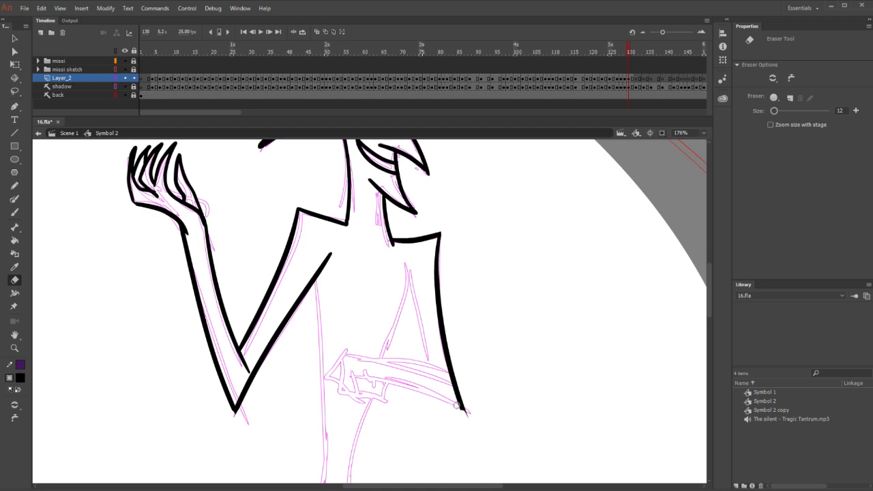
pyautogui.press('b')
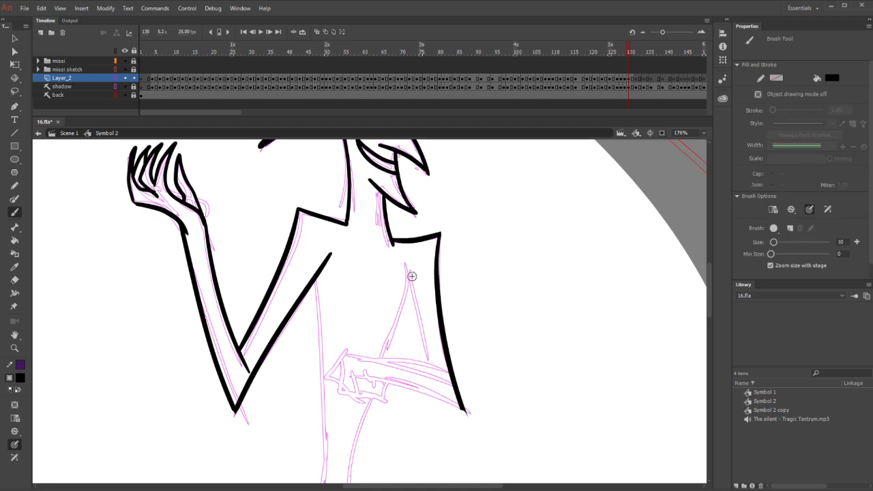
# Ink the torso's right side from the armpit down toward the forearm, comparing it with frame 129
pyautogui.moveTo(405, 259); pyautogui.dragTo(375, 372)
pyautogui.hotkey('ctrl', 'z')
pyautogui.moveTo(407, 261)
pyautogui.mouseDown()
pyautogui.moveTo(408, 296)
pyautogui.moveTo(381, 372)
pyautogui.mouseUp()
pyautogui.press(',')
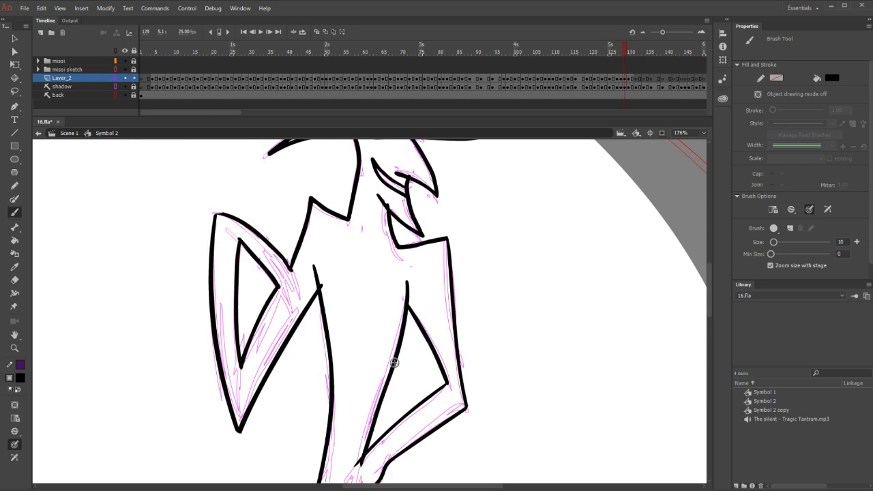
pyautogui.press('.')
# Ink the top edge of the right forearm where it crosses the torso
pyautogui.scroll(-2, 399, 384)
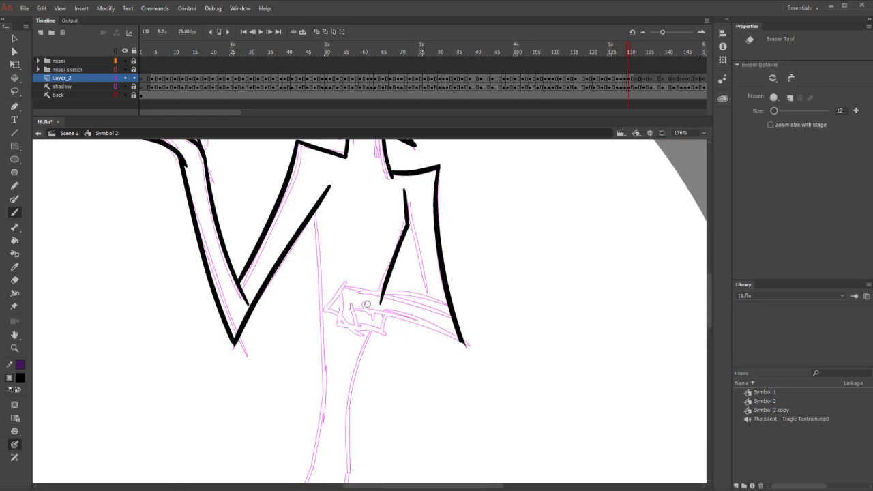
pyautogui.moveTo(348, 288); pyautogui.dragTo(432, 301)
pyautogui.hotkey('ctrl', 'z')
pyautogui.moveTo(348, 289); pyautogui.dragTo(437, 305)
pyautogui.hotkey('ctrl', 'z')
pyautogui.moveTo(350, 288); pyautogui.dragTo(434, 300)
# Ink the inner edge of the right upper arm from the armpit down to the forearm
pyautogui.moveTo(407, 226); pyautogui.dragTo(436, 305)
pyautogui.hotkey('ctrl', 'z')
pyautogui.moveTo(409, 226); pyautogui.dragTo(434, 306)
pyautogui.hotkey('ctrl', 'z')
pyautogui.moveTo(408, 228); pyautogui.dragTo(435, 305)
pyautogui.hotkey('ctrl', 'z')
pyautogui.moveTo(407, 225); pyautogui.dragTo(435, 303)
# Ink the torso's left side below the arm, and the right hand with its fingers and the forearm's lower edge
pyautogui.moveTo(314, 208); pyautogui.dragTo(325, 440)
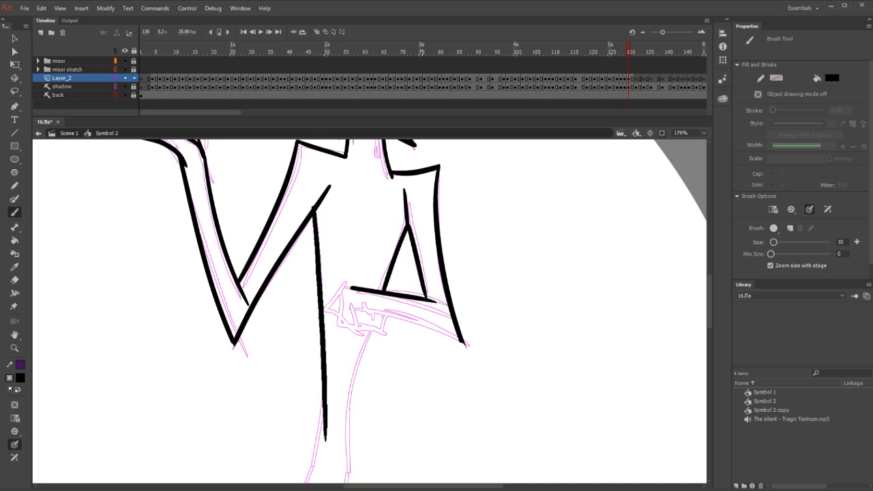
pyautogui.hotkey('ctrl', 'z')
pyautogui.moveTo(312, 217); pyautogui.dragTo(315, 454)
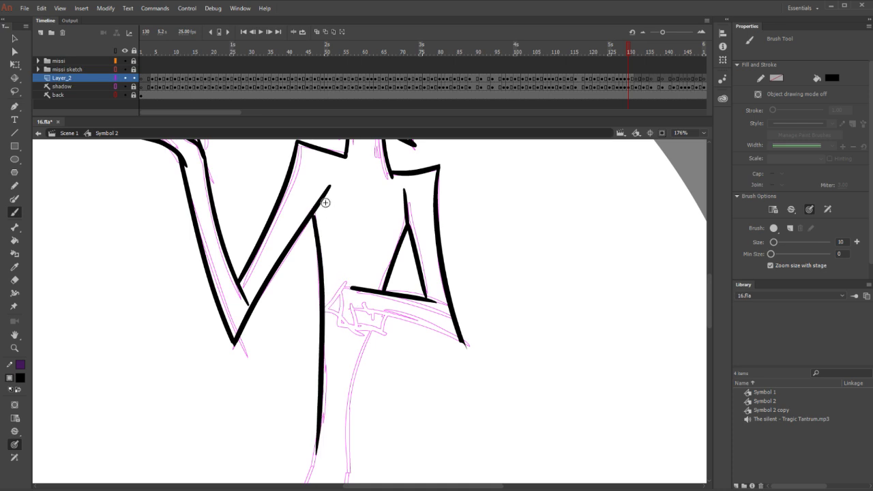
pyautogui.moveTo(345, 284)
pyautogui.mouseDown()
pyautogui.moveTo(327, 306)
pyautogui.moveTo(352, 322)
pyautogui.moveTo(371, 324)
pyautogui.moveTo(393, 313)
pyautogui.moveTo(467, 345)
pyautogui.mouseUp()
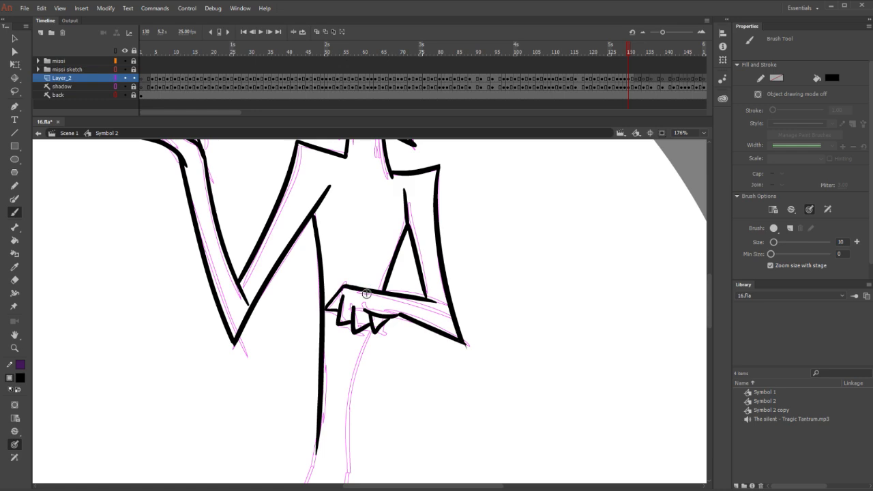
# Ink the right edge of the lower body downward from beneath the hand
pyautogui.scroll(-3, 516, 253)
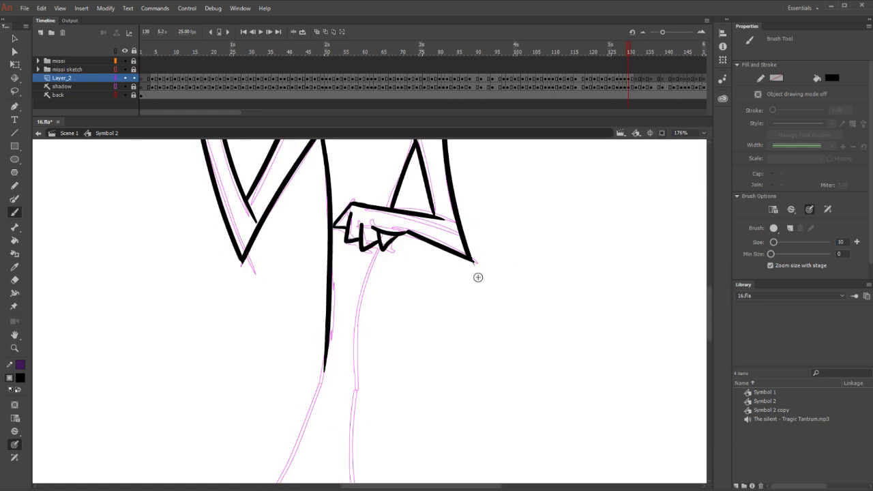
pyautogui.moveTo(430, 322); pyautogui.dragTo(435, 247)
pyautogui.moveTo(389, 174); pyautogui.dragTo(362, 422)
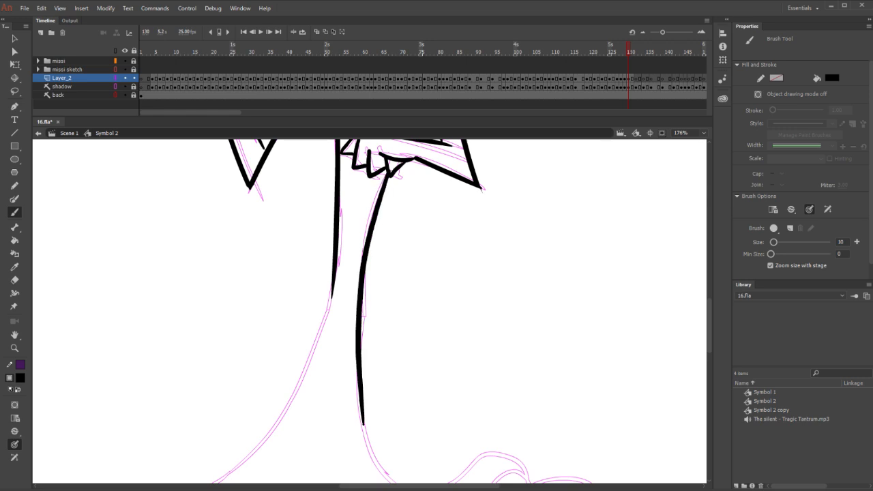
# Ink the lower body's left edge flaring out to its hooked tip at the ground line and clean up the stroke overlap
pyautogui.moveTo(414, 327); pyautogui.dragTo(413, 260)
pyautogui.moveTo(364, 262); pyautogui.dragTo(445, 236)
pyautogui.moveTo(445, 186)
pyautogui.mouseDown()
pyautogui.moveTo(366, 351)
pyautogui.moveTo(162, 470)
pyautogui.mouseUp()
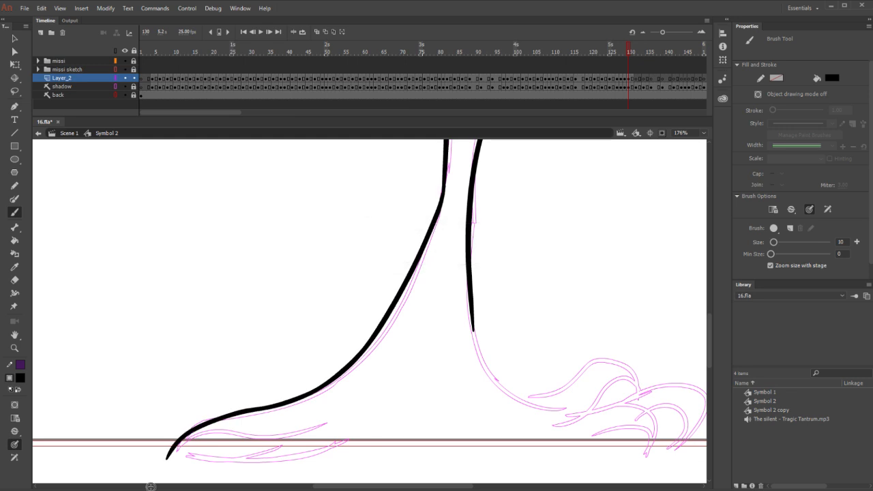
pyautogui.hotkey('ctrl', 'z')
pyautogui.moveTo(444, 180)
pyautogui.mouseDown()
pyautogui.moveTo(445, 197)
pyautogui.moveTo(237, 380)
pyautogui.mouseUp()
pyautogui.moveTo(178, 447)
pyautogui.mouseDown()
pyautogui.moveTo(186, 429)
pyautogui.moveTo(249, 415)
pyautogui.mouseUp()
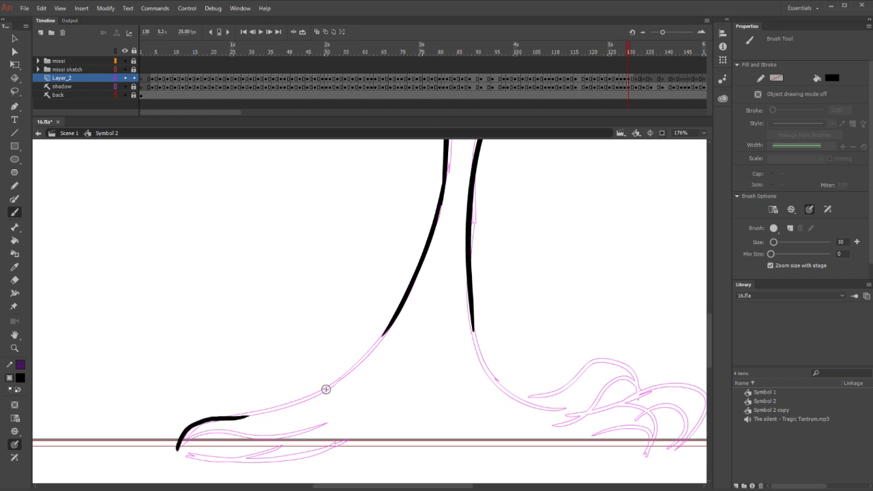
pyautogui.moveTo(388, 328)
pyautogui.mouseDown()
pyautogui.moveTo(332, 379)
pyautogui.moveTo(233, 417)
pyautogui.mouseUp()
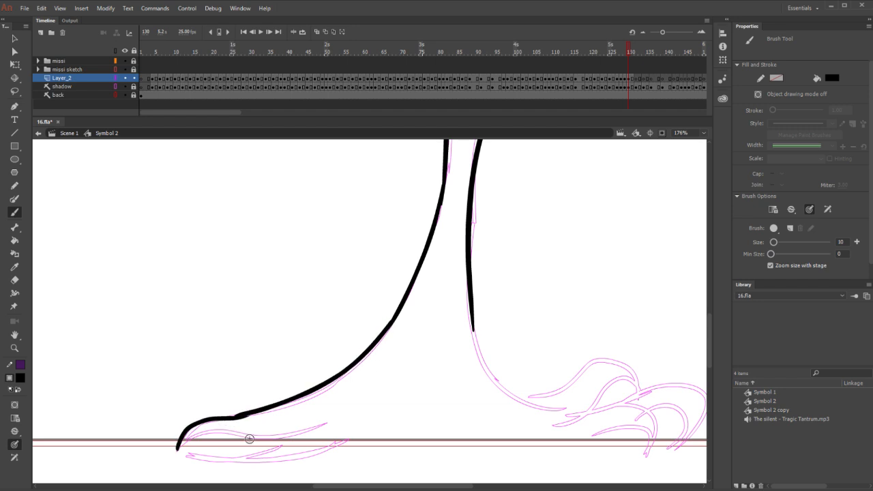
pyautogui.press('e')
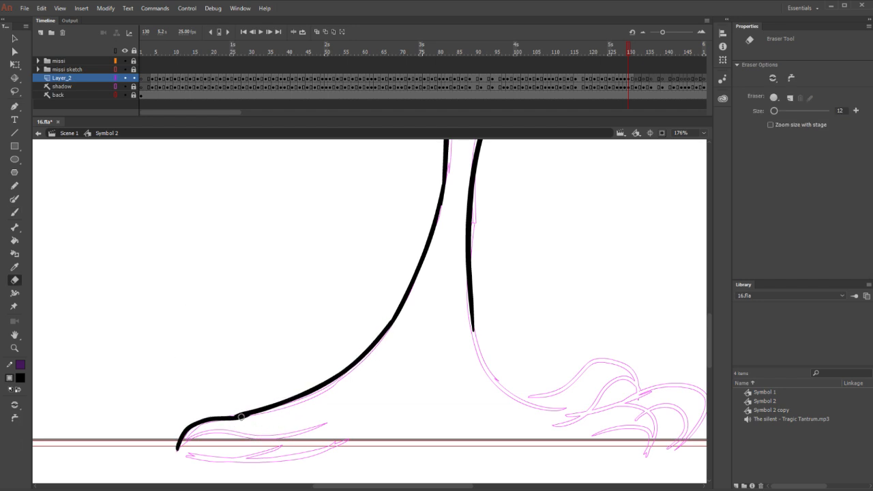
pyautogui.press('b')
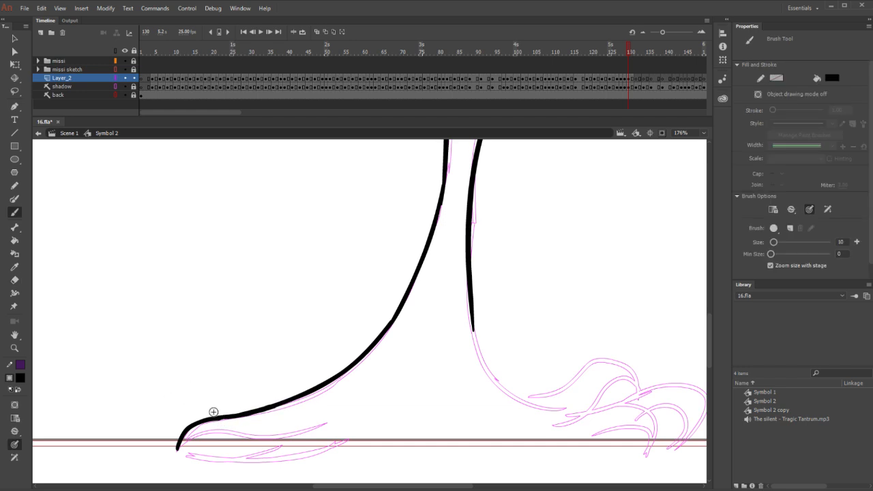
# Ink the wispy strands beneath the left tip of the lower body, tidying where they meet the tip
pyautogui.moveTo(331, 419)
pyautogui.mouseDown()
pyautogui.moveTo(284, 436)
pyautogui.moveTo(184, 444)
pyautogui.mouseUp()
pyautogui.press('e')
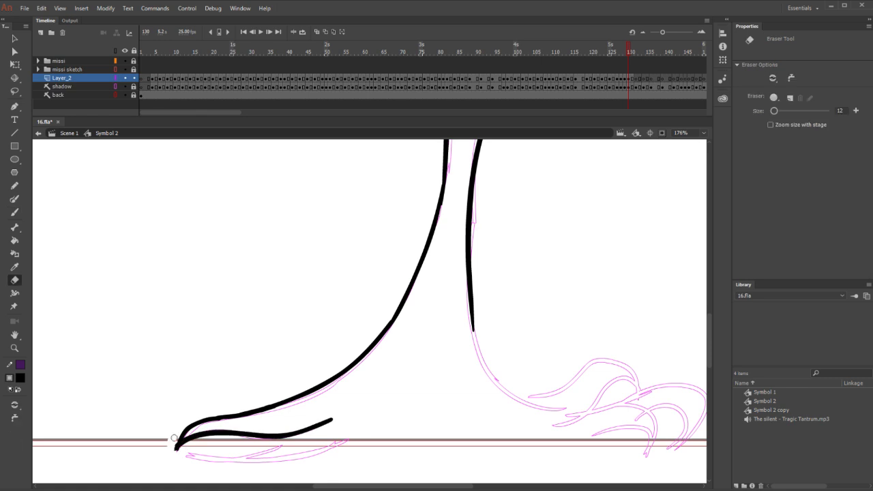
pyautogui.press('b')
pyautogui.moveTo(285, 440)
pyautogui.mouseDown()
pyautogui.moveTo(202, 455)
pyautogui.moveTo(273, 465)
pyautogui.moveTo(376, 435)
pyautogui.mouseUp()
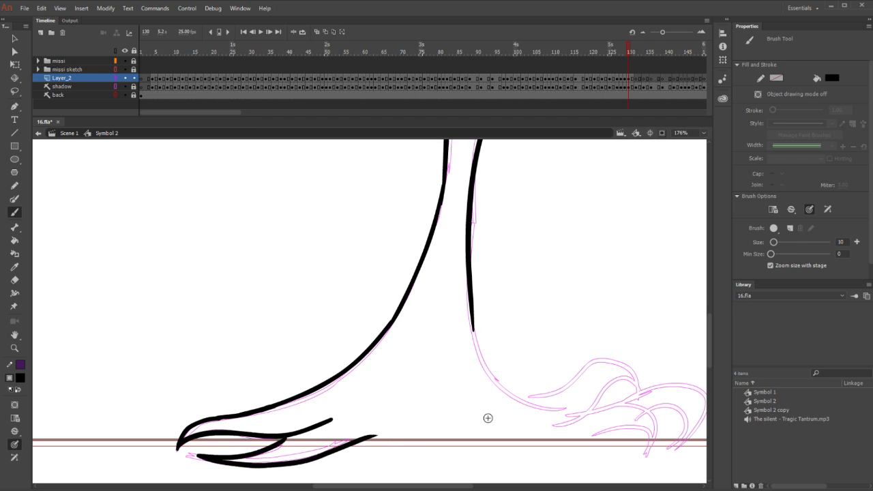
# Extend the lower body's right edge in a curve out toward the wisps on the right
pyautogui.moveTo(516, 432)
pyautogui.mouseDown()
pyautogui.moveTo(428, 380)
pyautogui.moveTo(368, 360)
pyautogui.mouseUp()
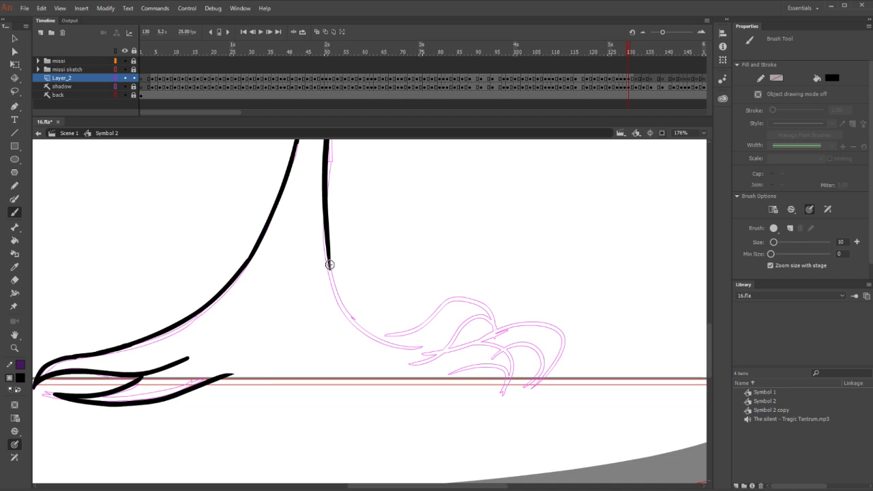
pyautogui.moveTo(329, 268); pyautogui.dragTo(413, 334)
pyautogui.hotkey('ctrl', 'z')
pyautogui.moveTo(328, 249)
pyautogui.mouseDown()
pyautogui.moveTo(333, 280)
pyautogui.moveTo(362, 326)
pyautogui.moveTo(412, 349)
pyautogui.mouseUp()
# Ink the uppermost curl of the right wisps with its outer arch and inner edge
pyautogui.moveTo(495, 331)
pyautogui.mouseDown()
pyautogui.moveTo(479, 302)
pyautogui.moveTo(443, 304)
pyautogui.moveTo(378, 337)
pyautogui.mouseUp()
pyautogui.press('e')
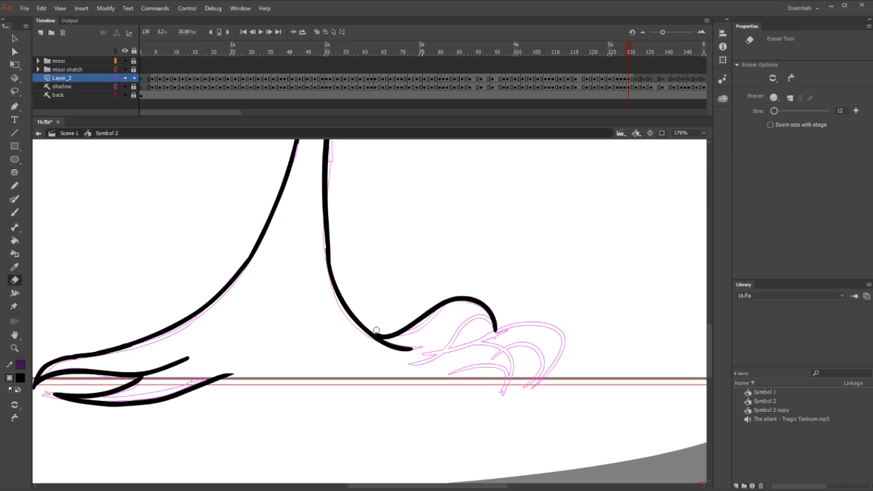
pyautogui.press('n')
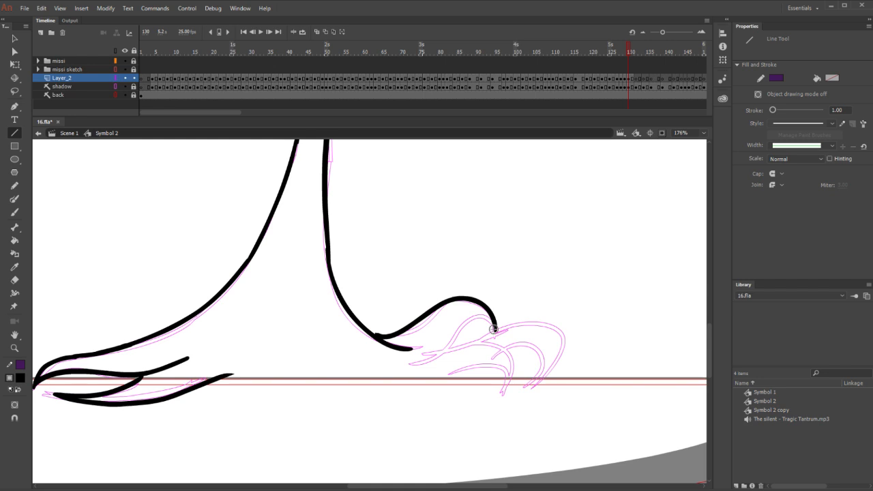
pyautogui.press('b')
pyautogui.moveTo(493, 323)
pyautogui.mouseDown()
pyautogui.moveTo(468, 324)
pyautogui.moveTo(427, 354)
pyautogui.mouseUp()
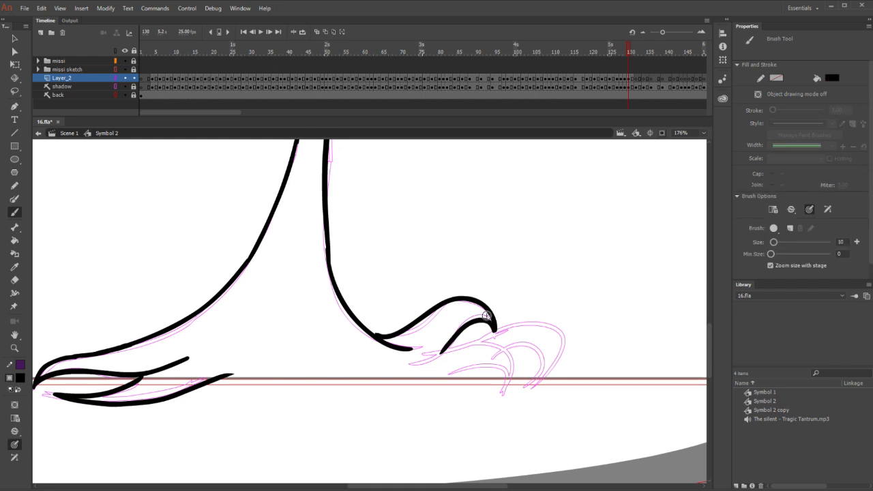
# Ink the remaining curls of the right wisps and the bottom edge connecting them to the left wisps
pyautogui.moveTo(532, 388)
pyautogui.mouseDown()
pyautogui.moveTo(562, 346)
pyautogui.moveTo(500, 336)
pyautogui.mouseUp()
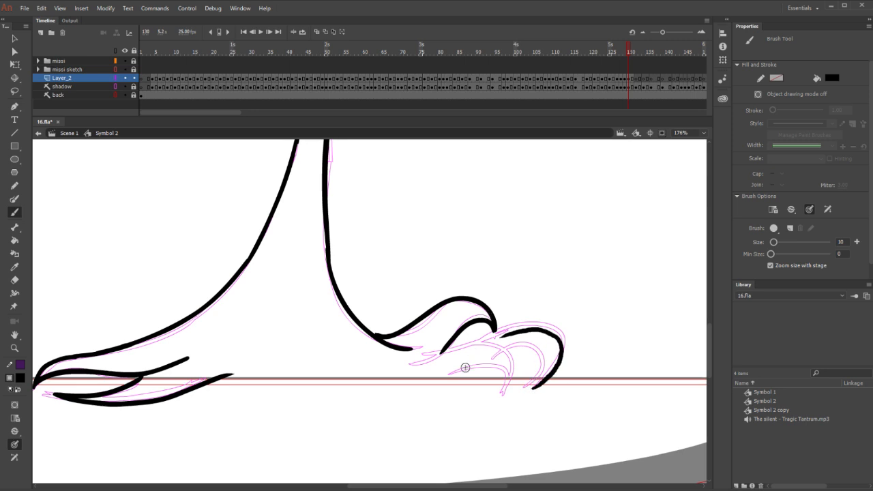
pyautogui.hotkey('ctrl', 'z')
pyautogui.moveTo(529, 387)
pyautogui.mouseDown()
pyautogui.moveTo(558, 361)
pyautogui.moveTo(562, 334)
pyautogui.moveTo(526, 324)
pyautogui.moveTo(441, 352)
pyautogui.mouseUp()
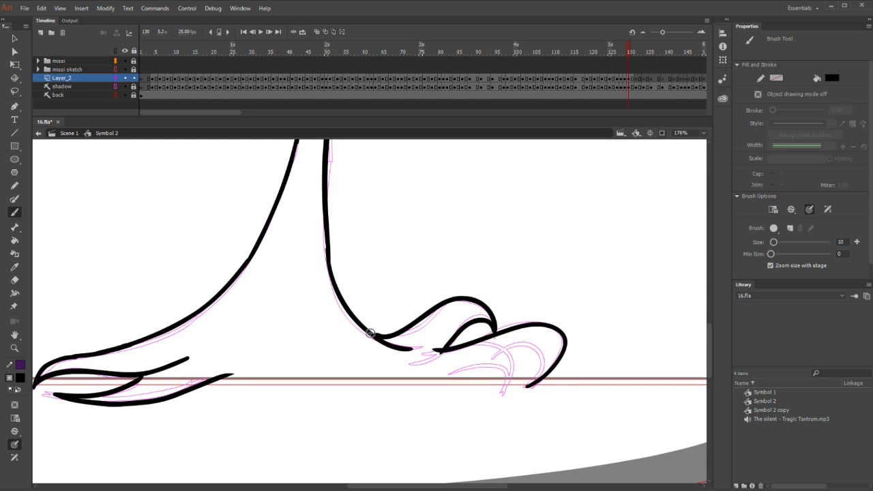
pyautogui.moveTo(525, 387)
pyautogui.mouseDown()
pyautogui.moveTo(536, 354)
pyautogui.moveTo(508, 375)
pyautogui.moveTo(502, 396)
pyautogui.moveTo(448, 374)
pyautogui.moveTo(346, 393)
pyautogui.moveTo(183, 391)
pyautogui.mouseUp()
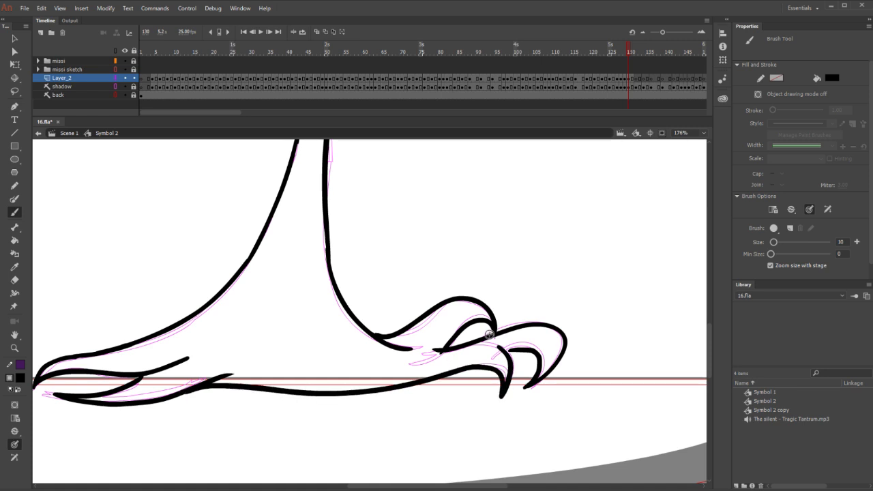
# Go to frame 132 and ink both sides of the hat's crown over the sketch
pyautogui.press('.')
pyautogui.press('.')
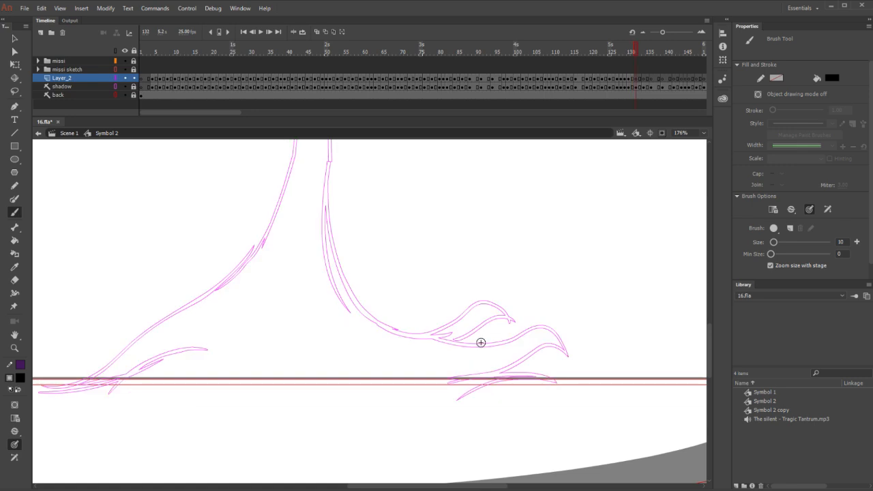
pyautogui.scroll(10, 481, 343)
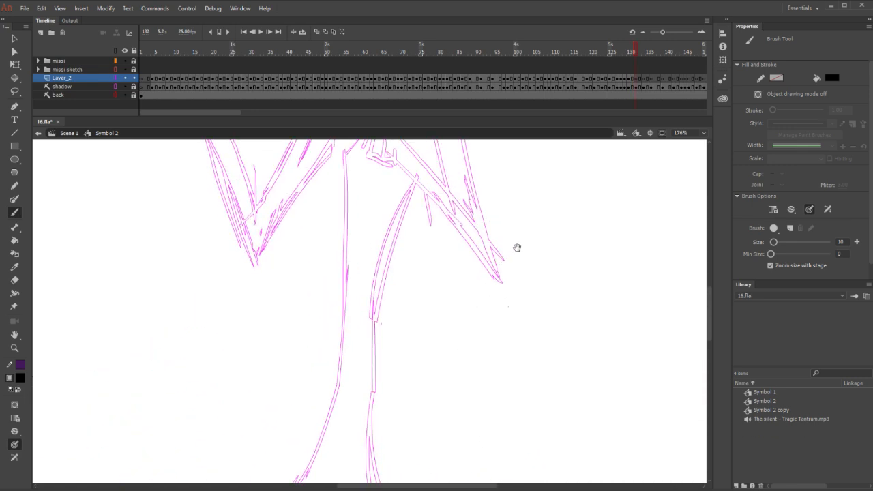
pyautogui.moveTo(506, 315); pyautogui.dragTo(497, 391)
pyautogui.press('.')
pyautogui.moveTo(438, 224); pyautogui.dragTo(444, 312)
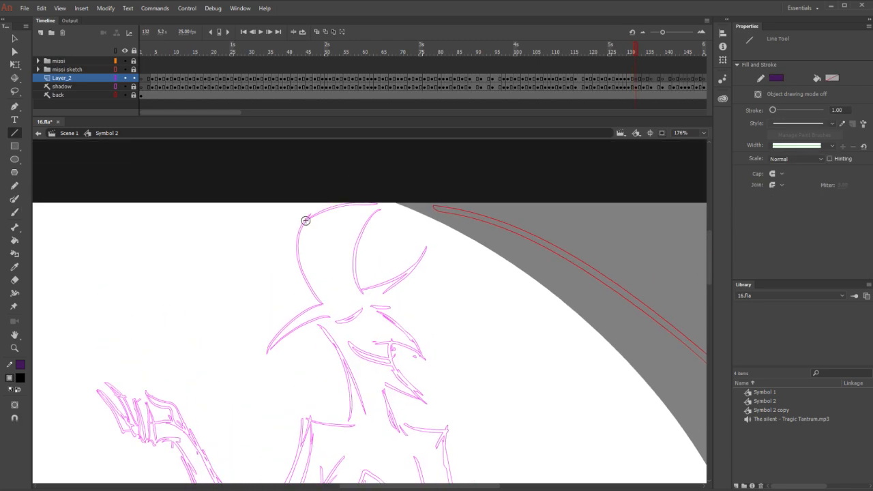
pyautogui.moveTo(306, 216); pyautogui.dragTo(333, 321)
pyautogui.moveTo(382, 208); pyautogui.dragTo(356, 307)
pyautogui.hotkey('ctrl', 'z')
pyautogui.moveTo(382, 209)
pyautogui.mouseDown()
pyautogui.moveTo(362, 230)
pyautogui.moveTo(356, 275)
pyautogui.moveTo(365, 293)
pyautogui.mouseUp()
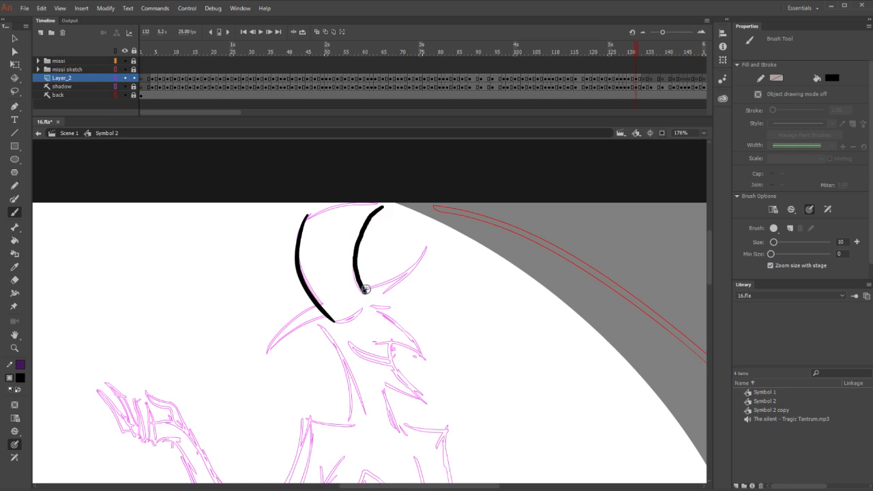
# Ink the curved top edge of the hat's crown and clean up its left corner
pyautogui.moveTo(385, 204); pyautogui.dragTo(313, 219)
pyautogui.hotkey('ctrl', 'z')
pyautogui.moveTo(385, 204); pyautogui.dragTo(313, 220)
pyautogui.hotkey('ctrl', 'z')
pyautogui.moveTo(386, 205); pyautogui.dragTo(306, 215)
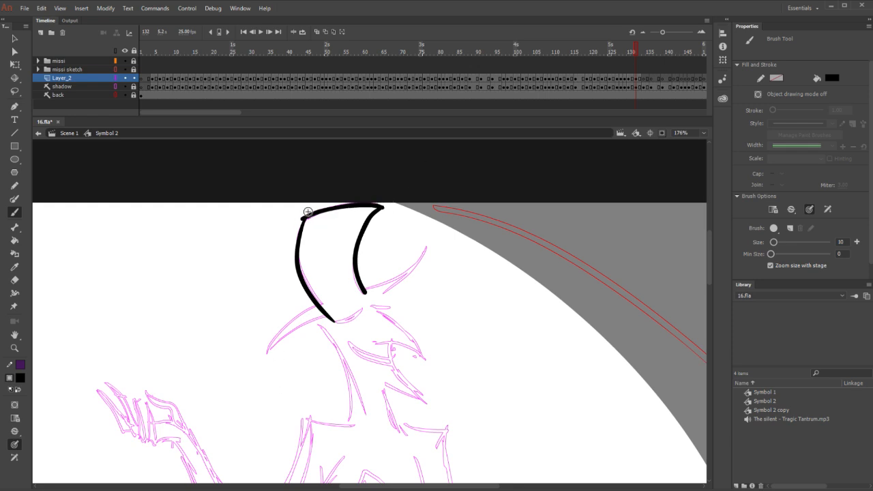
pyautogui.press('e')
pyautogui.press('n')
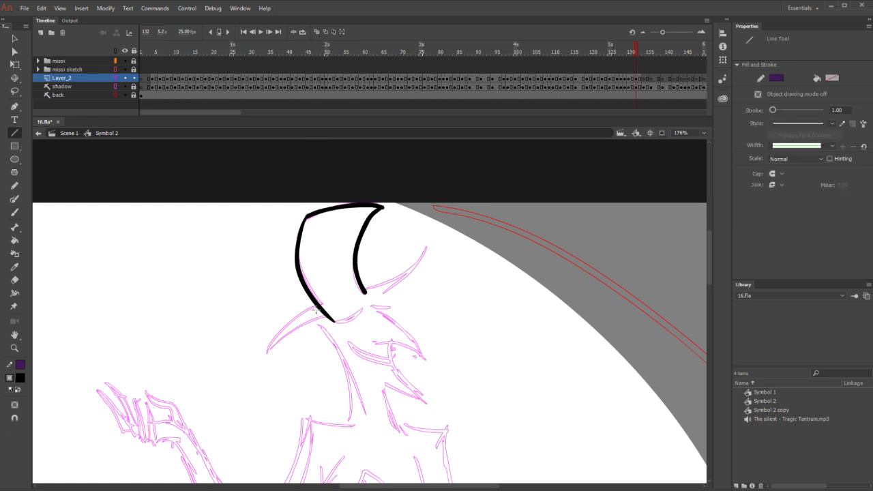
# Ink the brim's left point and the back of the head and neck, and trim the crown's overshooting lower end
pyautogui.press('b')
pyautogui.moveTo(315, 305)
pyautogui.mouseDown()
pyautogui.moveTo(261, 351)
pyautogui.moveTo(322, 321)
pyautogui.moveTo(360, 452)
pyautogui.mouseUp()
pyautogui.hotkey('ctrl', 'z')
pyautogui.moveTo(322, 321); pyautogui.dragTo(352, 433)
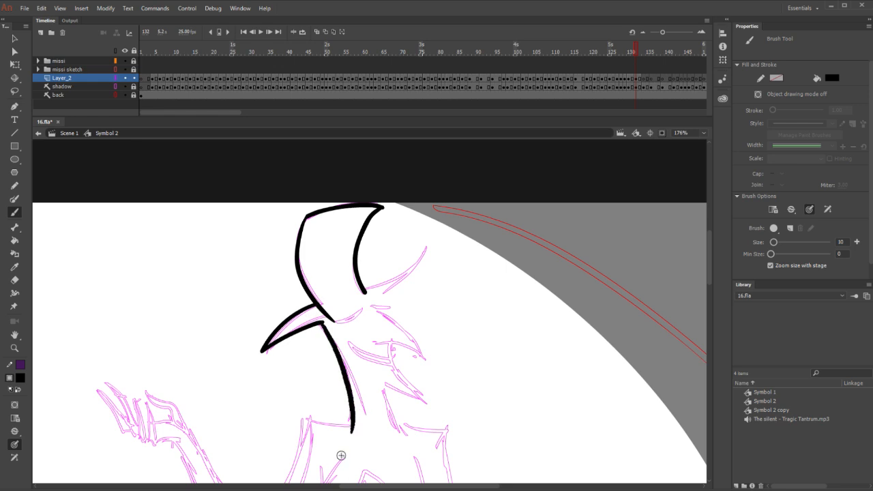
pyautogui.press('e')
pyautogui.moveTo(332, 320); pyautogui.dragTo(323, 312)
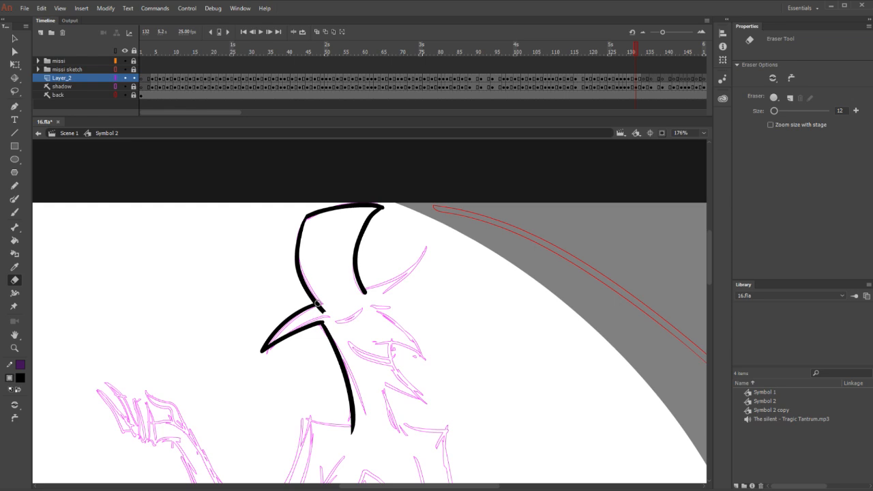
pyautogui.press('b')
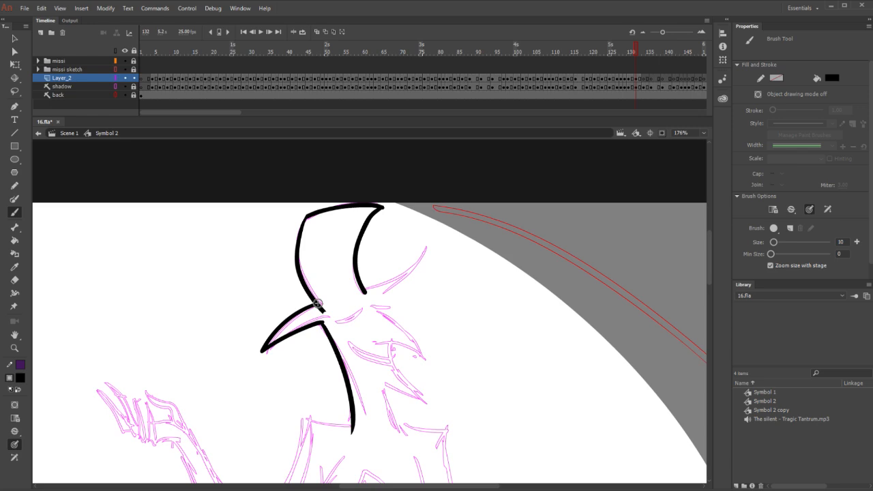
# Ink the pointed nose and the upper and lower edges of the brim's right point
pyautogui.moveTo(374, 307); pyautogui.dragTo(428, 363)
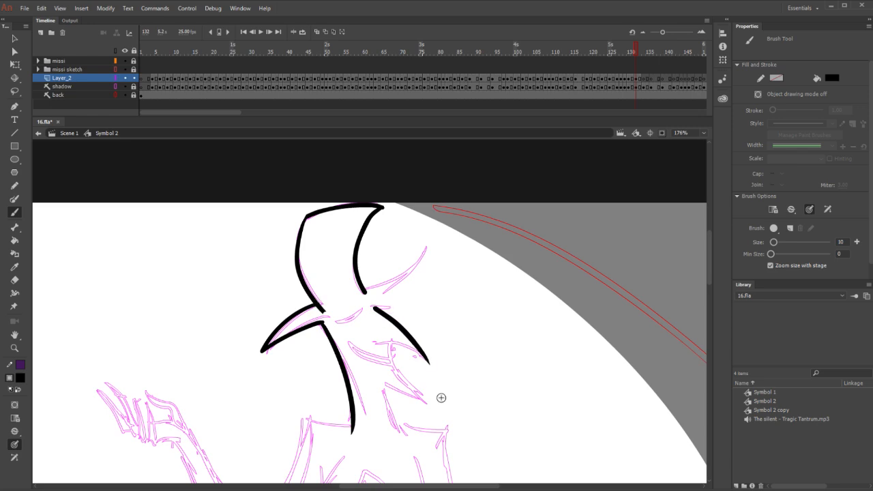
pyautogui.moveTo(377, 343); pyautogui.dragTo(420, 358)
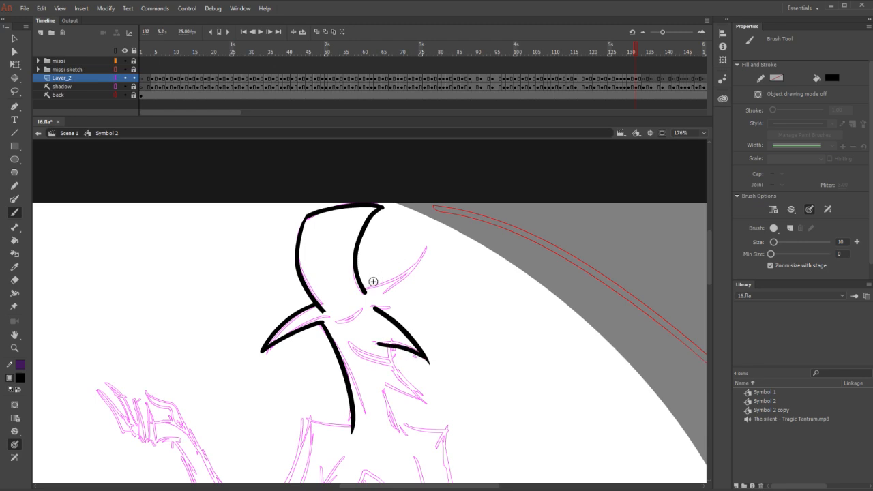
pyautogui.moveTo(373, 281); pyautogui.dragTo(434, 233)
pyautogui.hotkey('ctrl', 'z')
pyautogui.moveTo(361, 285)
pyautogui.mouseDown()
pyautogui.moveTo(423, 252)
pyautogui.moveTo(374, 309)
pyautogui.mouseUp()
pyautogui.hotkey('ctrl', 'z')
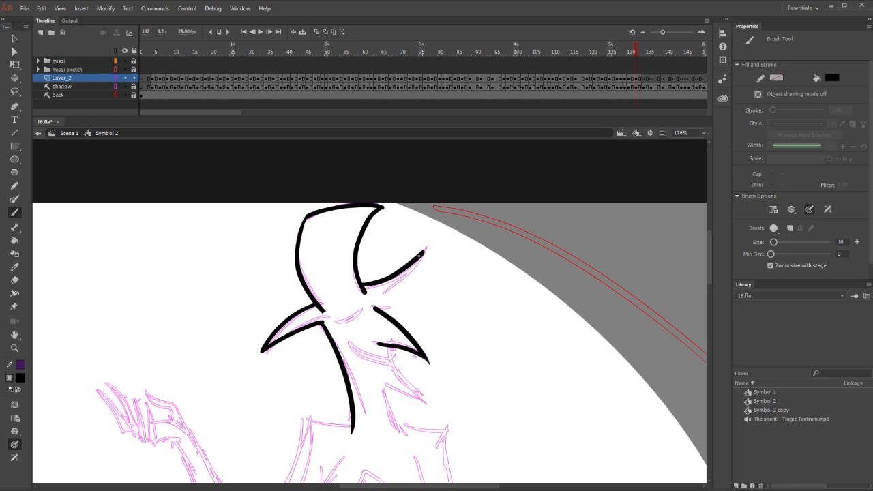
pyautogui.moveTo(425, 251); pyautogui.dragTo(381, 300)
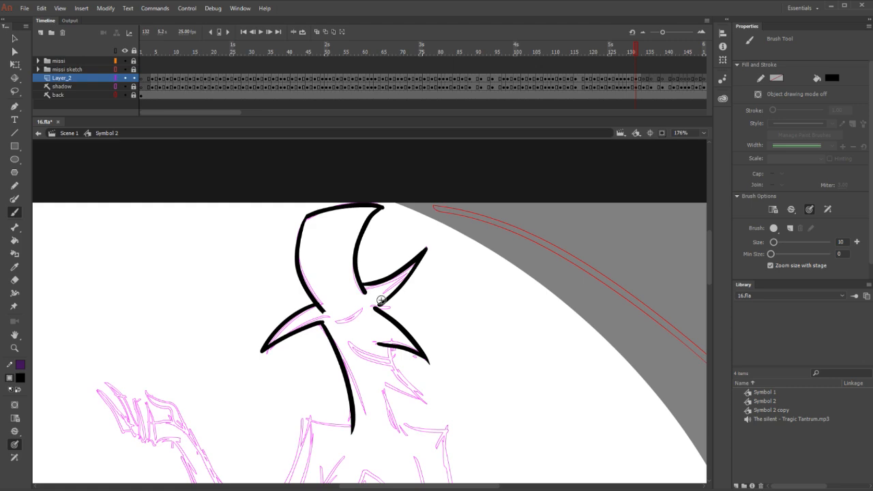
pyautogui.moveTo(461, 253)
pyautogui.mouseDown()
pyautogui.moveTo(471, 287)
pyautogui.moveTo(619, 282)
pyautogui.mouseUp()
pyautogui.hotkey('ctrl', 'z')
pyautogui.moveTo(457, 318); pyautogui.dragTo(427, 259)
pyautogui.press('e')
pyautogui.moveTo(402, 305)
pyautogui.mouseDown()
pyautogui.moveTo(389, 312)
pyautogui.moveTo(409, 294)
pyautogui.mouseUp()
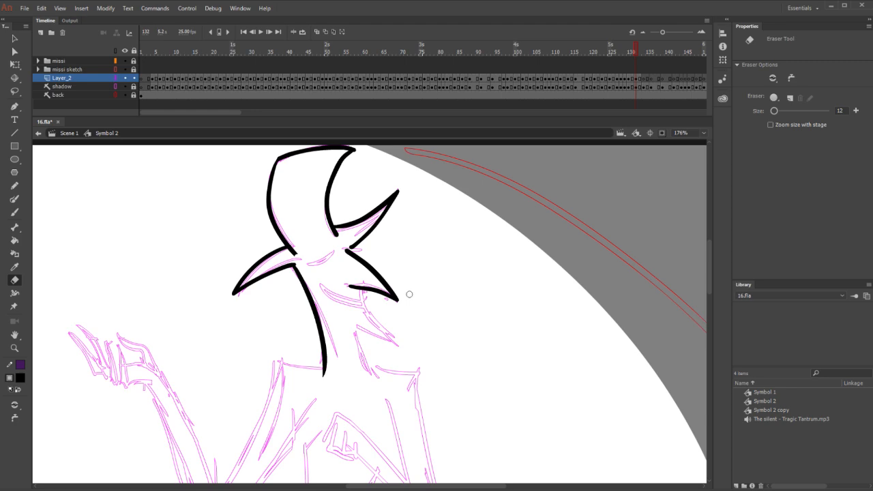
# Ink the upper and lower edges of the pointed beard and trim the stroke overshooting its tip
pyautogui.press('b')
pyautogui.moveTo(364, 292); pyautogui.dragTo(398, 344)
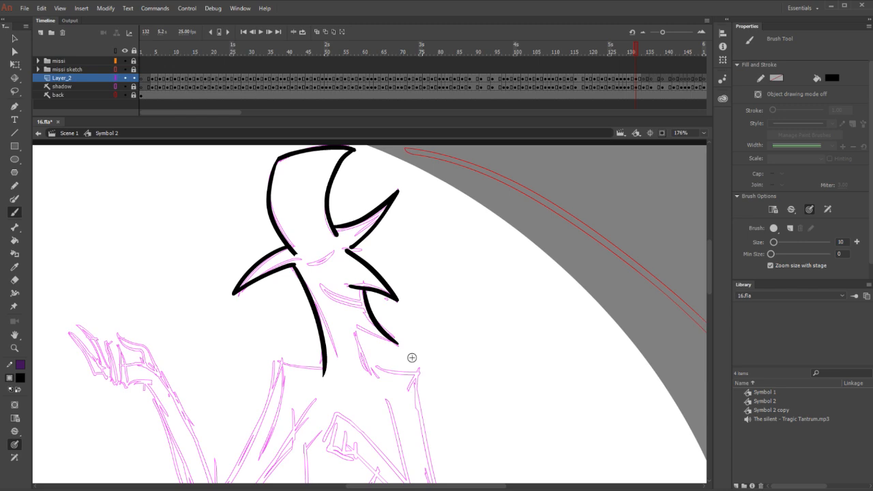
pyautogui.moveTo(335, 316); pyautogui.dragTo(401, 346)
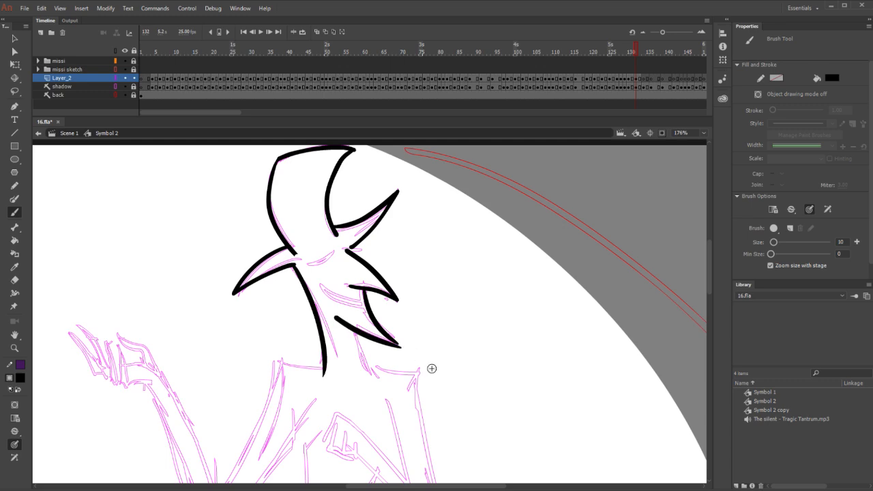
pyautogui.hotkey('ctrl', 'z')
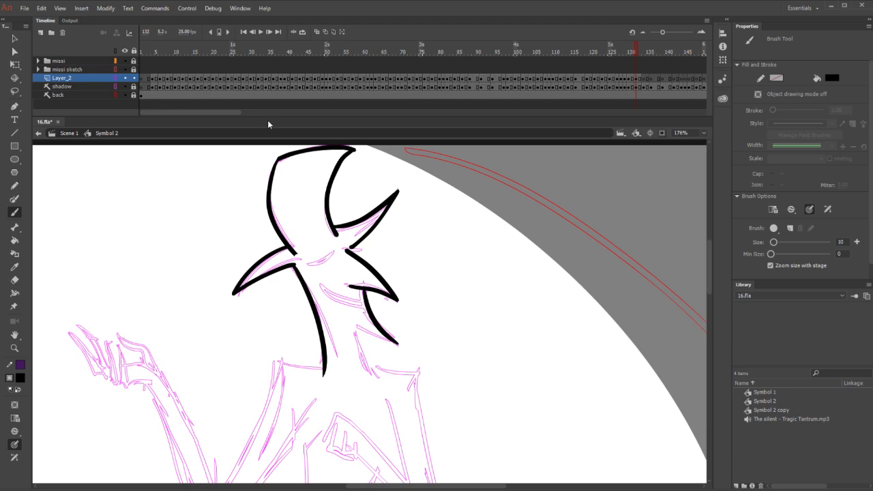
pyautogui.moveTo(334, 316); pyautogui.dragTo(402, 345)
pyautogui.press('e')
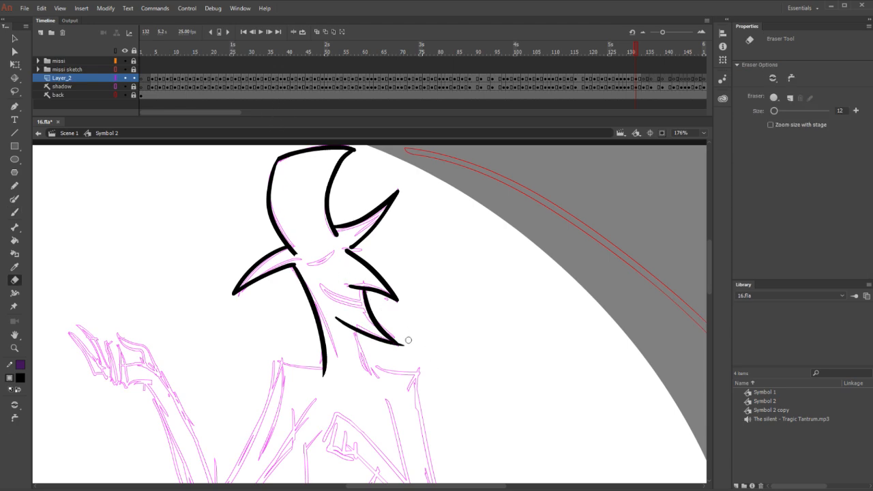
# Ink the closed eye as a short thick curve over the sketch, comparing it with frame 131
pyautogui.press('b')
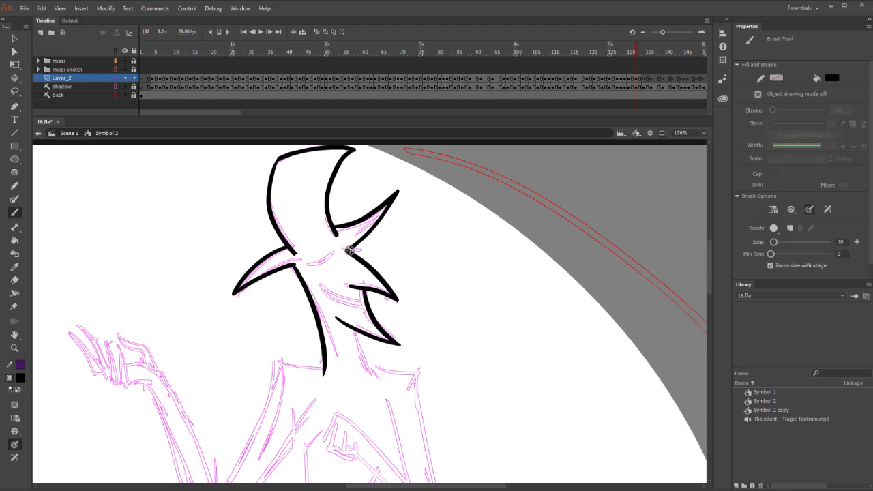
pyautogui.moveTo(308, 265); pyautogui.dragTo(332, 255)
pyautogui.hotkey('ctrl', 'z')
pyautogui.hotkey('ctrl', 'z')
pyautogui.press(',')
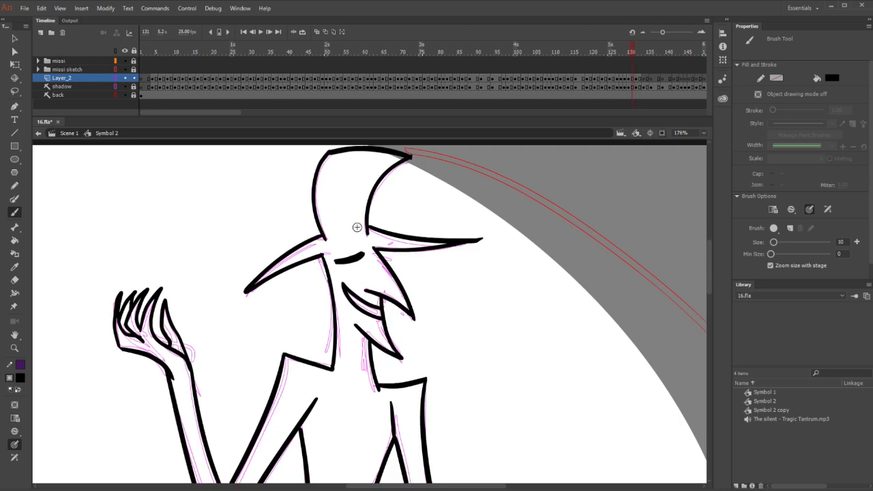
pyautogui.press('.')
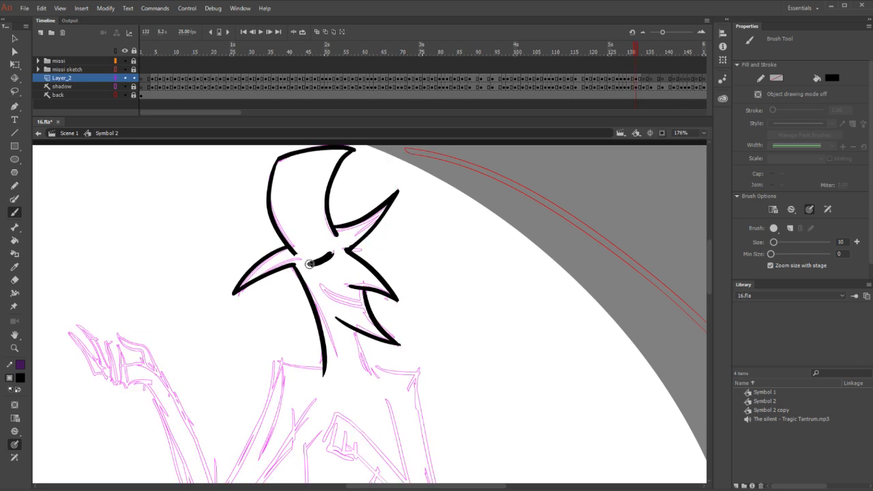
pyautogui.press(',')
pyautogui.press('.')
# Ink the two curved lines of the smiling mouth between the cheek and the beard
pyautogui.moveTo(326, 289)
pyautogui.mouseDown()
pyautogui.moveTo(368, 298)
pyautogui.moveTo(366, 308)
pyautogui.mouseUp()
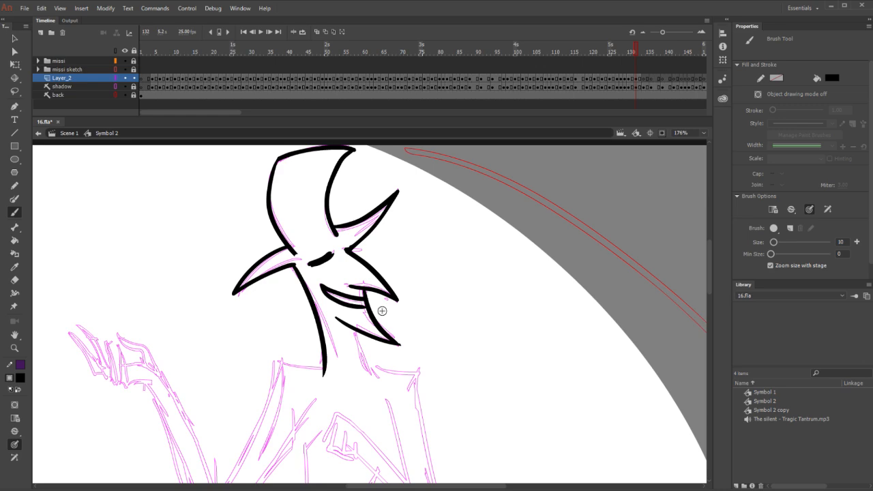
pyautogui.hotkey('ctrl', 'z')
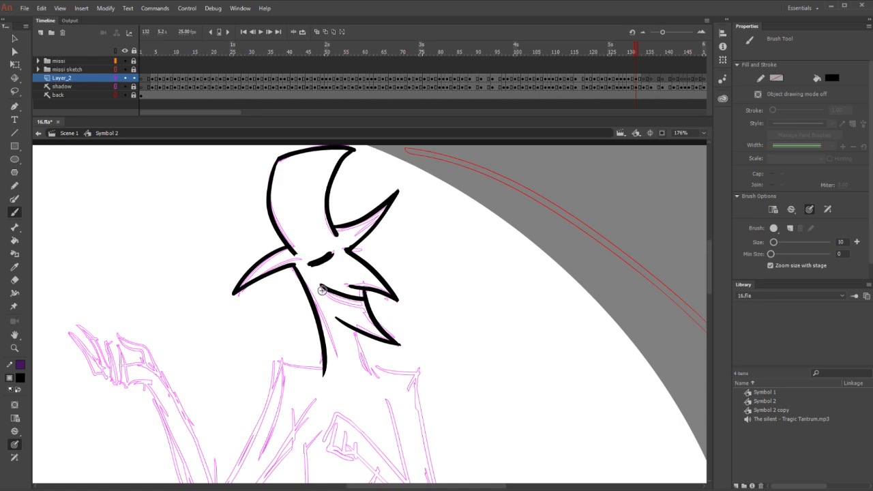
pyautogui.moveTo(320, 289); pyautogui.dragTo(367, 308)
# Ink the torso's left side, the front of the neck, the right shoulder and the outer edge of the right arm down to the elbow
pyautogui.scroll(-5, 377, 310)
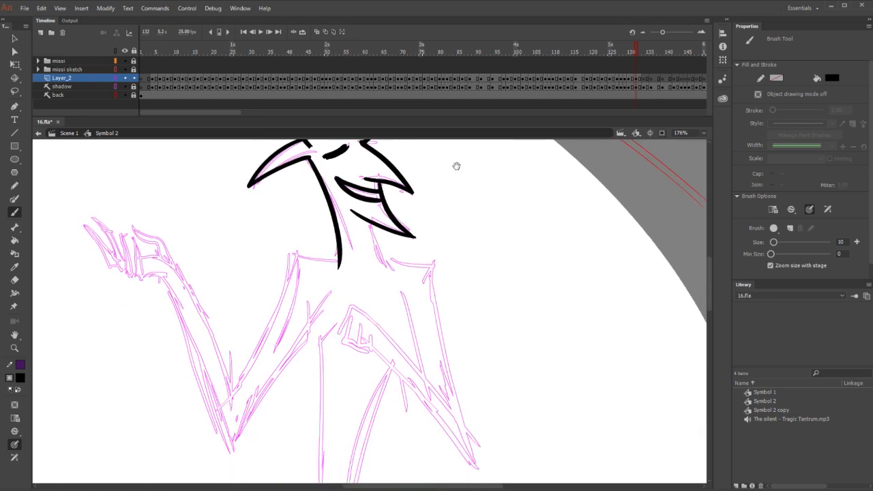
pyautogui.moveTo(310, 274); pyautogui.dragTo(326, 481)
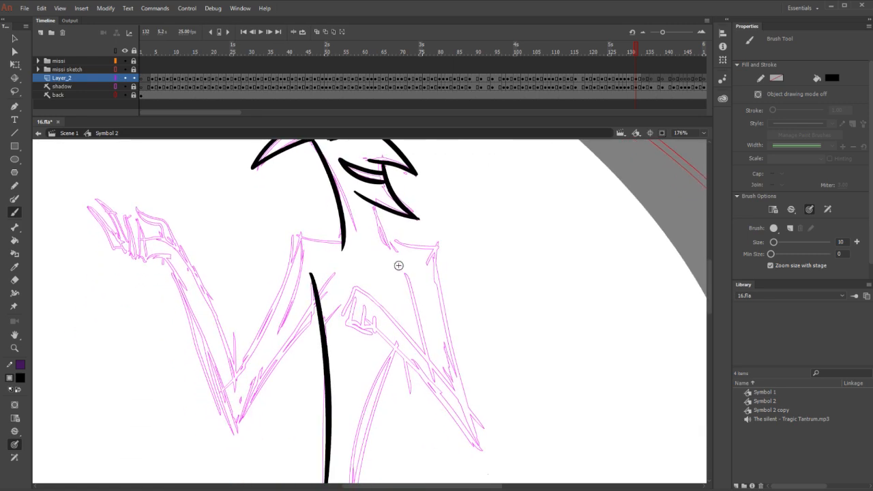
pyautogui.moveTo(377, 205)
pyautogui.mouseDown()
pyautogui.moveTo(399, 251)
pyautogui.moveTo(439, 245)
pyautogui.moveTo(483, 458)
pyautogui.mouseUp()
# Ink the right forearm's lower edge from the fist to the elbow and trim the overshooting elbow tip
pyautogui.moveTo(379, 337)
pyautogui.mouseDown()
pyautogui.moveTo(482, 482)
pyautogui.moveTo(446, 415)
pyautogui.moveTo(487, 469)
pyautogui.mouseUp()
pyautogui.hotkey('ctrl', 'z')
pyautogui.hotkey('ctrl', 'z')
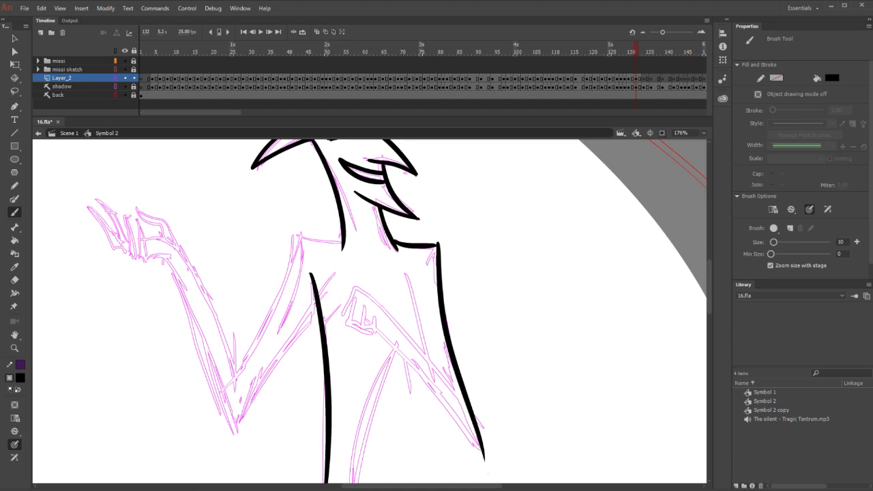
pyautogui.moveTo(380, 332); pyautogui.dragTo(484, 464)
pyautogui.hotkey('ctrl', 'z')
pyautogui.moveTo(375, 331); pyautogui.dragTo(484, 464)
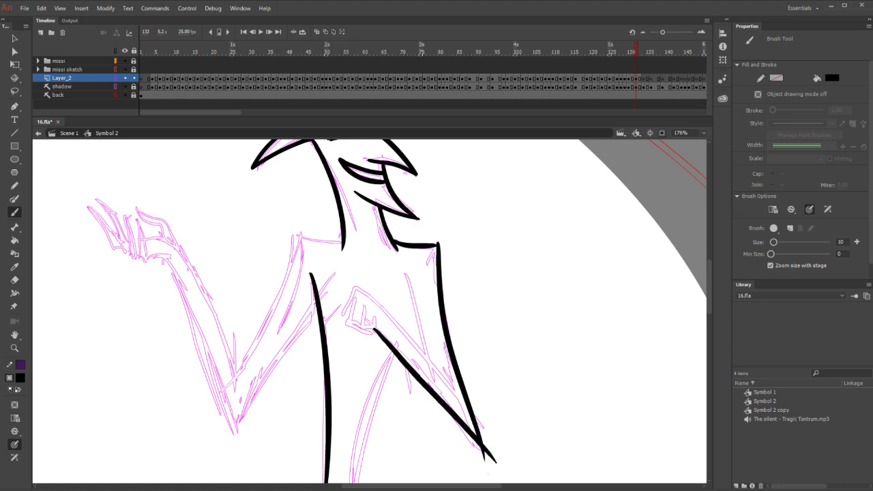
pyautogui.hotkey('ctrl', 'z')
pyautogui.moveTo(376, 328); pyautogui.dragTo(484, 456)
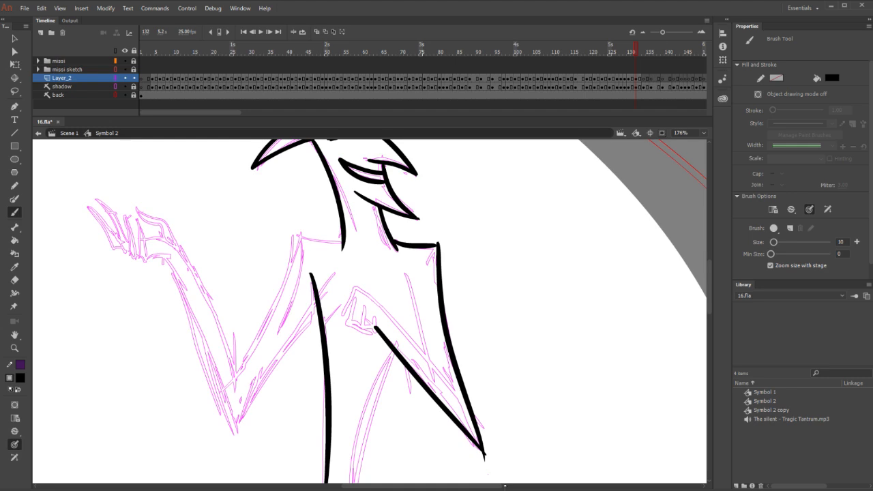
pyautogui.press('e')
# Ink the fist's bent fingers and the upper edge of the right forearm
pyautogui.press('b')
pyautogui.moveTo(356, 289); pyautogui.dragTo(360, 319)
pyautogui.moveTo(355, 297)
pyautogui.mouseDown()
pyautogui.moveTo(359, 326)
pyautogui.moveTo(372, 329)
pyautogui.mouseUp()
pyautogui.moveTo(357, 287); pyautogui.dragTo(456, 383)
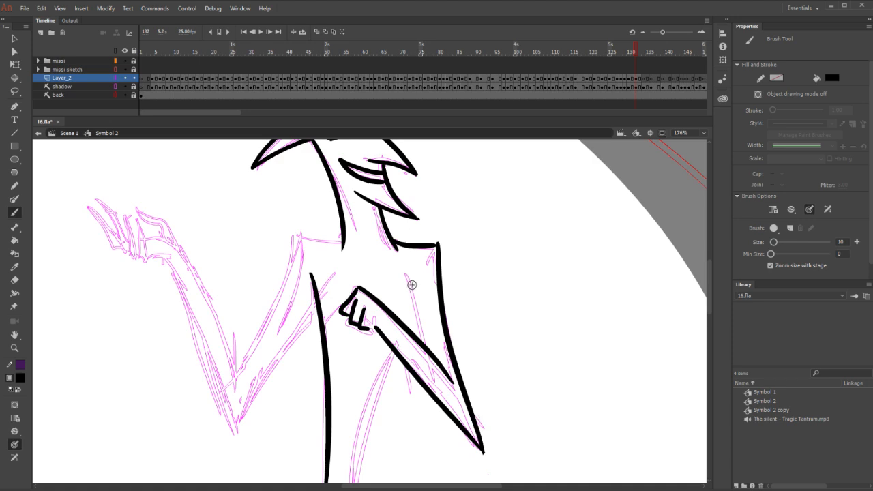
# Ink the right upper arm's inner line down to the forearm and trim the overshoot at the right shoulder's corner
pyautogui.moveTo(406, 273); pyautogui.dragTo(423, 341)
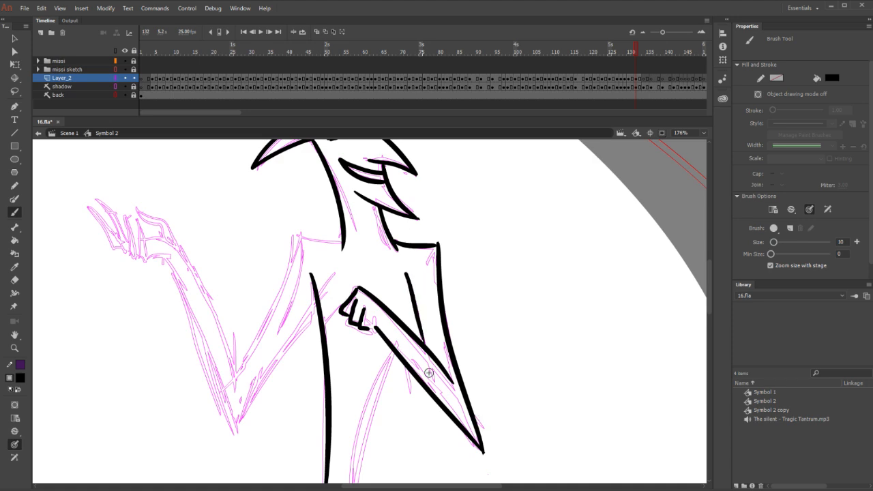
pyautogui.press('.')
pyautogui.press('e')
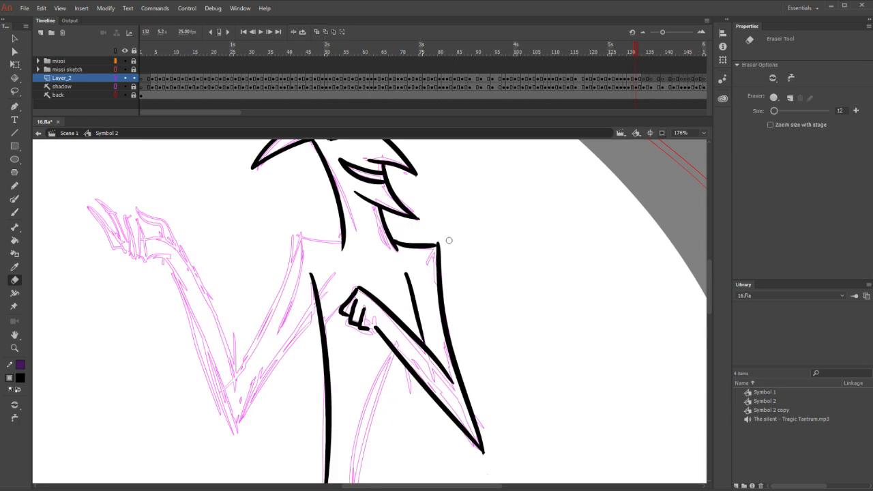
# Ink the fist's lowest finger and the left shoulder line running out from the neck
pyautogui.press('b')
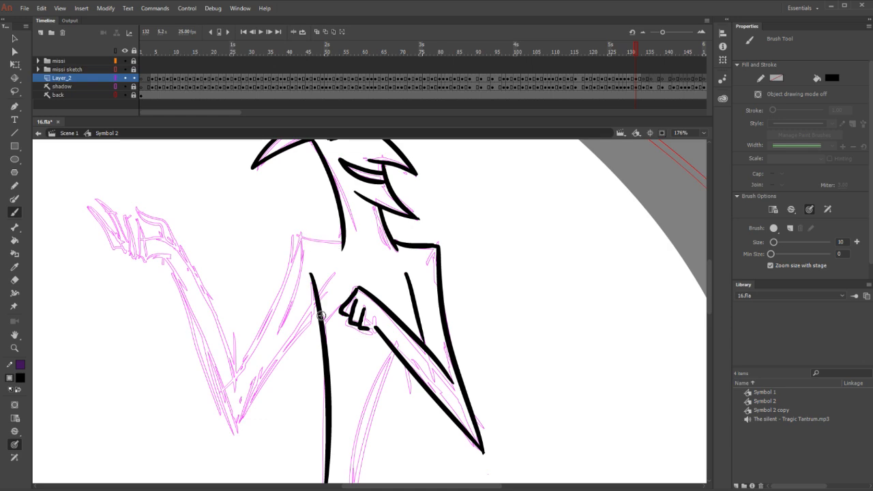
pyautogui.moveTo(342, 322); pyautogui.dragTo(366, 333)
pyautogui.moveTo(297, 235); pyautogui.dragTo(343, 240)
pyautogui.press('e')
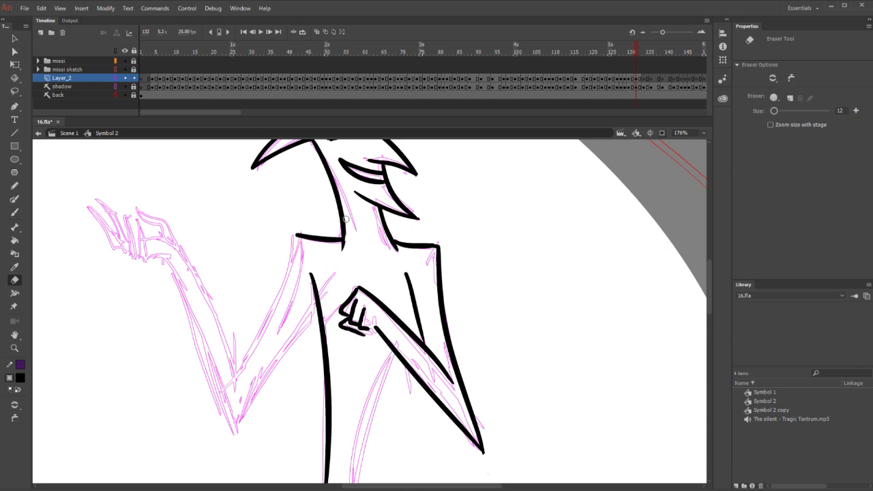
# Ink the outer edges of the raised left forearm and upper arm, and trim them to a point at the elbow
pyautogui.press('b')
pyautogui.moveTo(332, 369); pyautogui.dragTo(387, 326)
pyautogui.moveTo(217, 217); pyautogui.dragTo(298, 429)
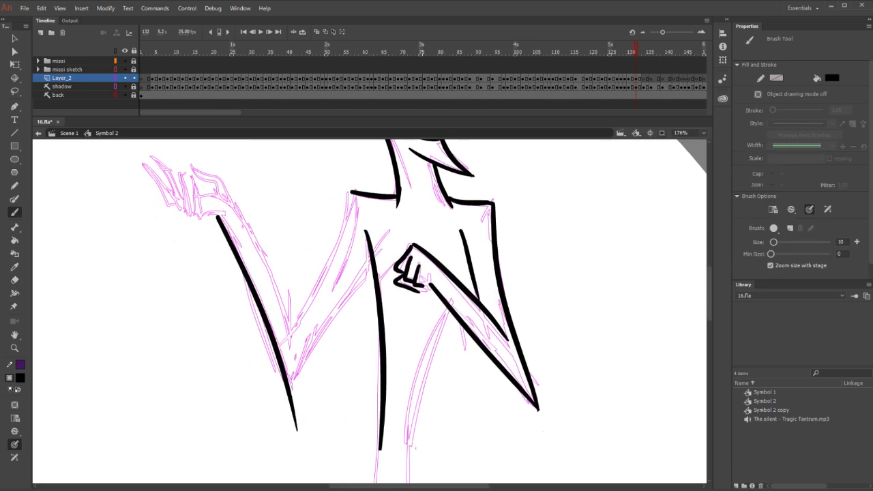
pyautogui.moveTo(369, 266); pyautogui.dragTo(259, 409)
pyautogui.hotkey('ctrl', 'z')
pyautogui.moveTo(376, 257)
pyautogui.mouseDown()
pyautogui.moveTo(259, 415)
pyautogui.moveTo(279, 398)
pyautogui.moveTo(294, 421)
pyautogui.mouseUp()
pyautogui.press('e')
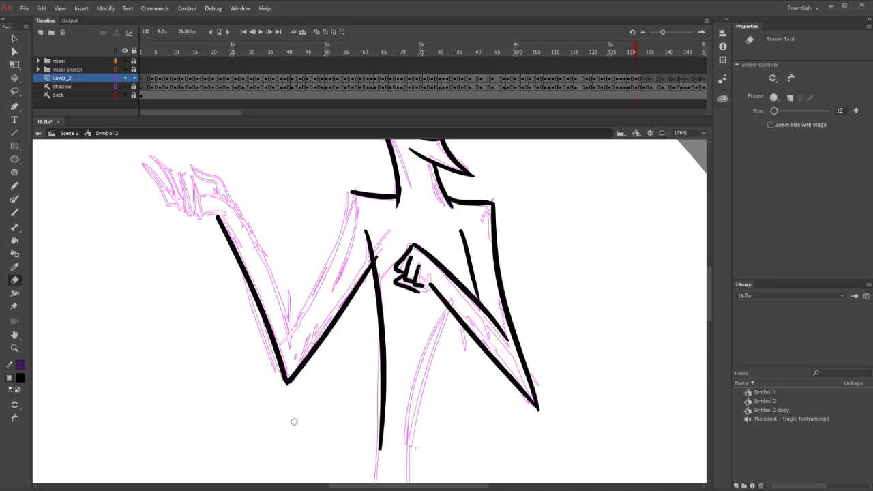
# Ink the raised left hand's pointed fingers, palm edge, thumb and wrist over the sketch
pyautogui.press('b')
pyautogui.moveTo(195, 210)
pyautogui.mouseDown()
pyautogui.moveTo(189, 175)
pyautogui.moveTo(196, 210)
pyautogui.moveTo(179, 171)
pyautogui.moveTo(182, 211)
pyautogui.mouseUp()
pyautogui.moveTo(171, 174); pyautogui.dragTo(183, 191)
pyautogui.moveTo(156, 157)
pyautogui.mouseDown()
pyautogui.moveTo(181, 208)
pyautogui.moveTo(169, 189)
pyautogui.moveTo(166, 200)
pyautogui.mouseUp()
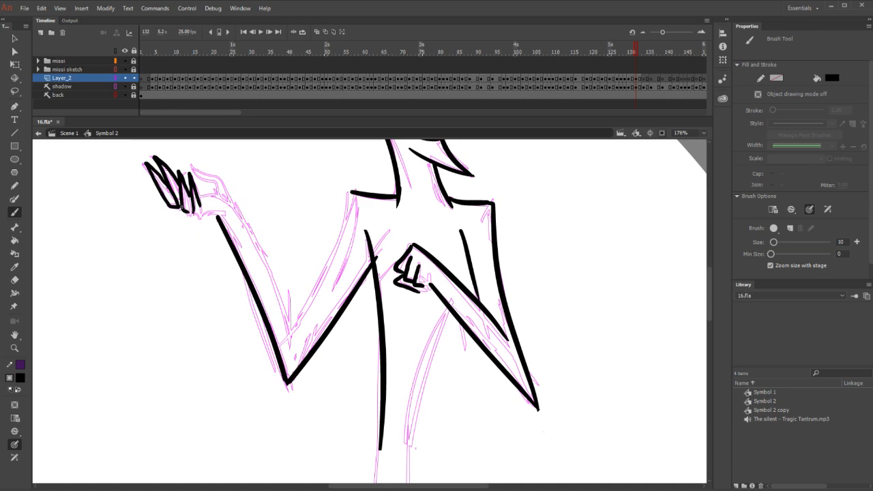
pyautogui.moveTo(196, 215); pyautogui.dragTo(230, 219)
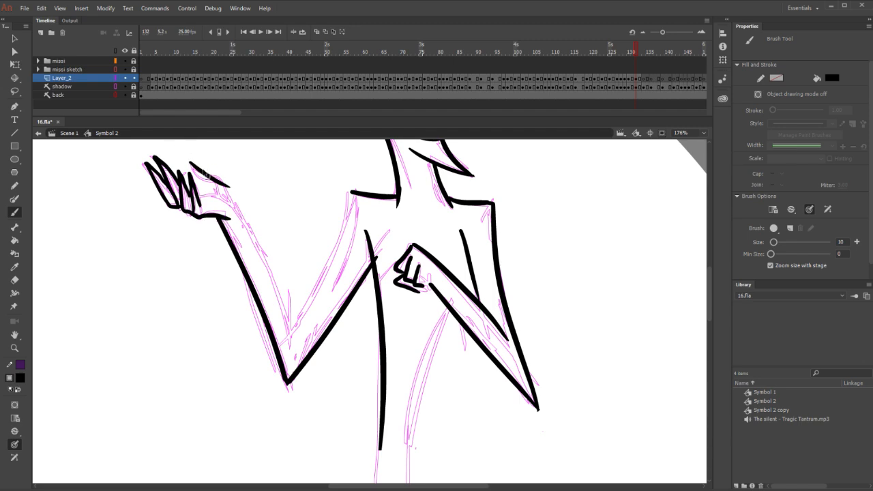
pyautogui.moveTo(190, 163)
pyautogui.mouseDown()
pyautogui.moveTo(230, 190)
pyautogui.moveTo(242, 216)
pyautogui.mouseUp()
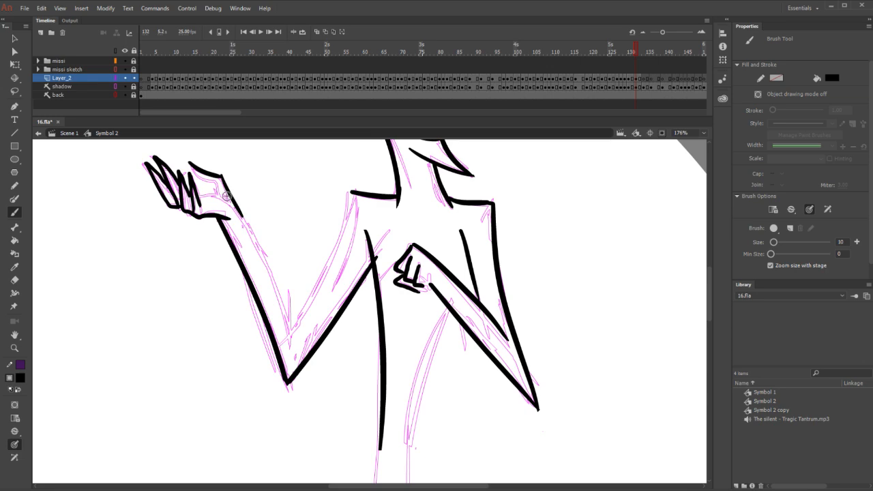
pyautogui.moveTo(190, 162); pyautogui.dragTo(213, 198)
pyautogui.press('e')
# Ink the raised left forearm's inner edge from the wrist down to the elbow
pyautogui.press('b')
pyautogui.moveTo(205, 187)
pyautogui.mouseDown()
pyautogui.moveTo(221, 200)
pyautogui.moveTo(228, 195)
pyautogui.moveTo(300, 344)
pyautogui.mouseUp()
pyautogui.hotkey('ctrl', 'z')
pyautogui.moveTo(243, 222); pyautogui.dragTo(291, 336)
pyautogui.hotkey('ctrl', 'z')
pyautogui.hotkey('ctrl', 'y')
pyautogui.hotkey('ctrl', 'z')
pyautogui.moveTo(240, 214); pyautogui.dragTo(295, 356)
pyautogui.hotkey('ctrl', 'z')
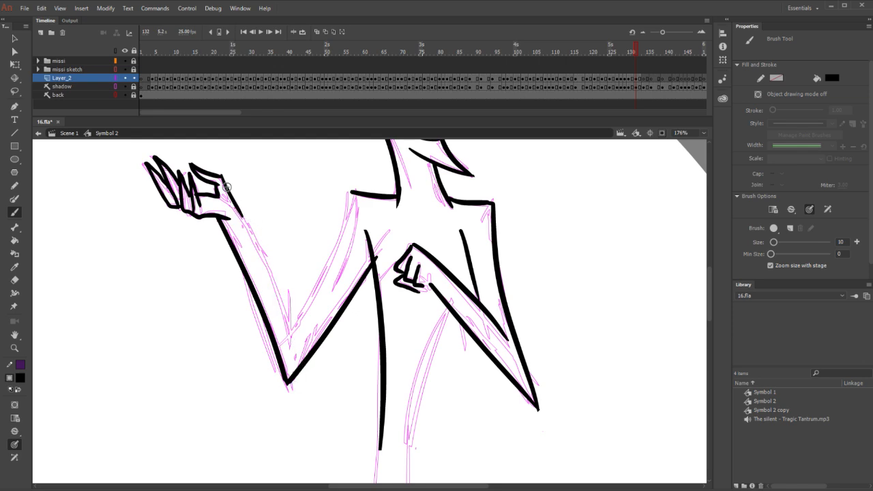
pyautogui.moveTo(239, 213); pyautogui.dragTo(300, 356)
# Ink the left upper arm's inner edge from the shoulder and erase the lines crossing at the elbow
pyautogui.click(350, 195)
pyautogui.moveTo(350, 195); pyautogui.dragTo(294, 361)
pyautogui.hotkey('ctrl', 'z')
pyautogui.moveTo(351, 192); pyautogui.dragTo(281, 360)
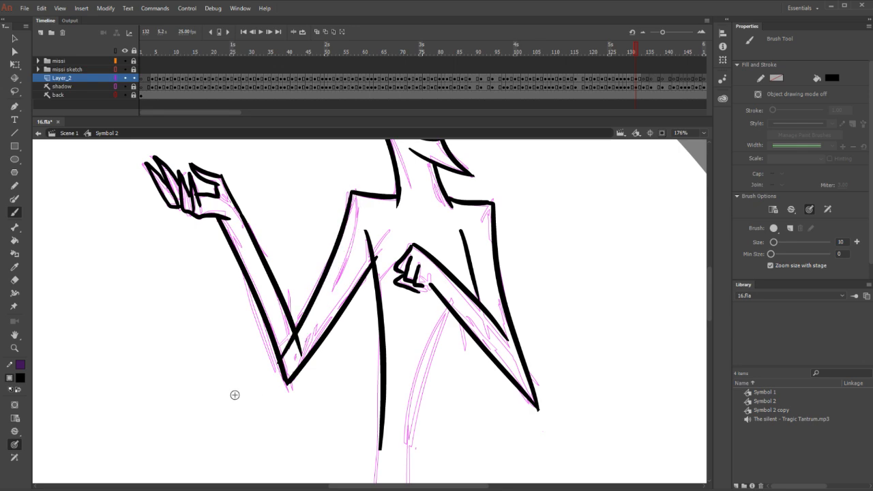
pyautogui.press('e')
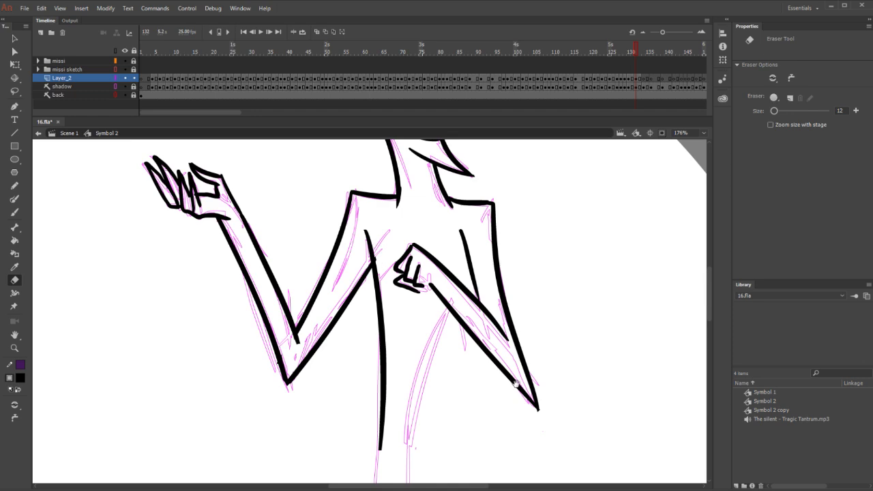
# Ink the lower body's right edge from under the right forearm and trim its overlapping upper end
pyautogui.moveTo(516, 385); pyautogui.dragTo(478, 217)
pyautogui.moveTo(414, 171)
pyautogui.mouseDown()
pyautogui.moveTo(433, 220)
pyautogui.moveTo(384, 423)
pyautogui.mouseUp()
pyautogui.press('b')
pyautogui.press('e')
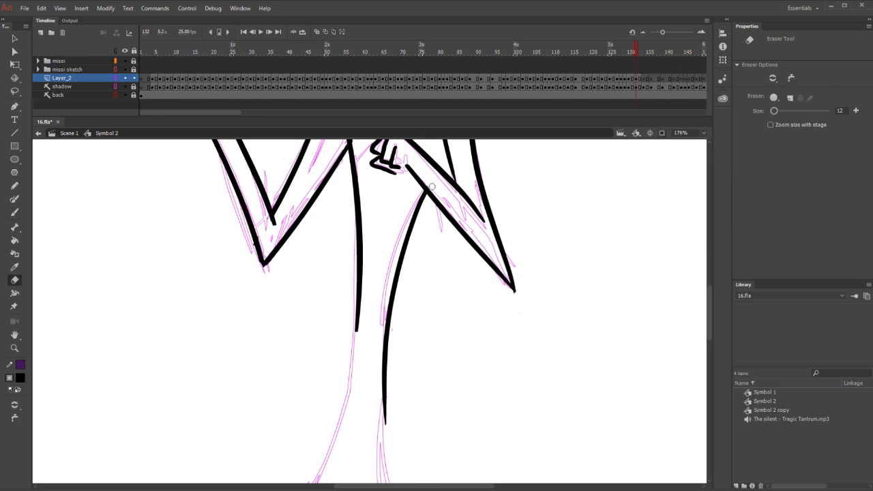
# Ink the lower body's left edge down to the left foot's tip and add the foot's lower edge, checking the previous frame
pyautogui.moveTo(429, 306); pyautogui.dragTo(484, 203)
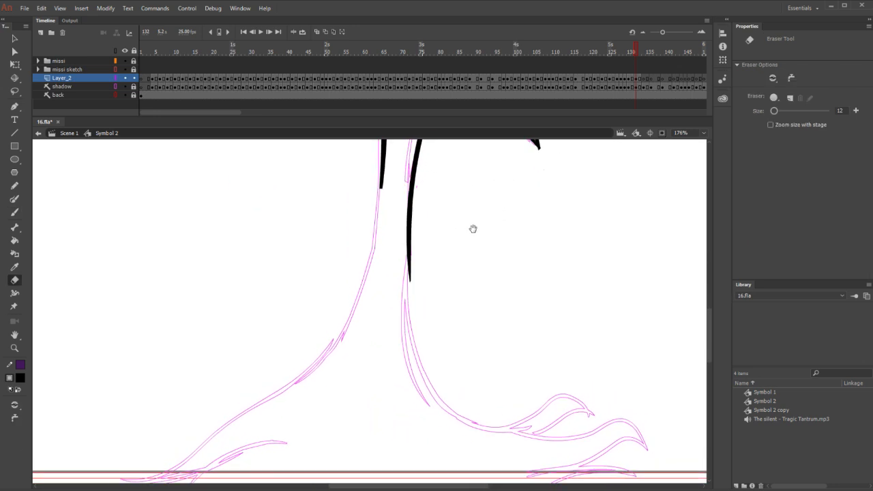
pyautogui.press('z')
pyautogui.hotkey('ctrl', '-')
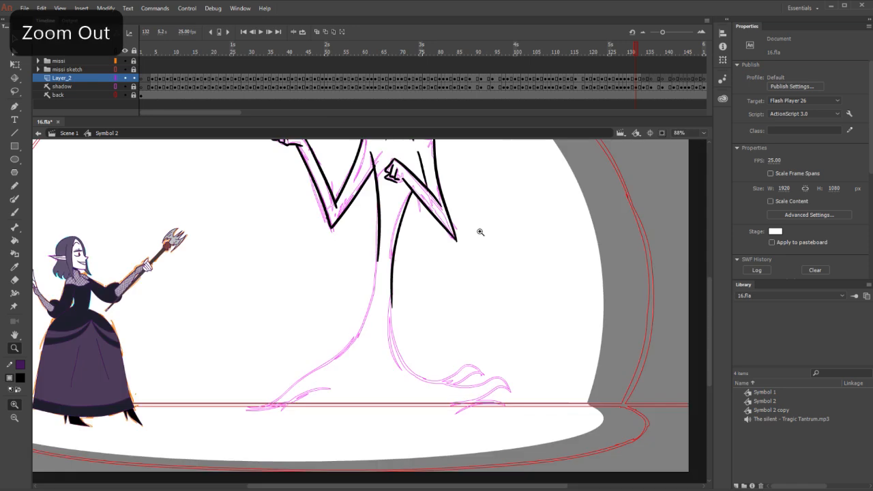
pyautogui.press('b')
pyautogui.moveTo(378, 262)
pyautogui.mouseDown()
pyautogui.moveTo(355, 335)
pyautogui.moveTo(247, 409)
pyautogui.mouseUp()
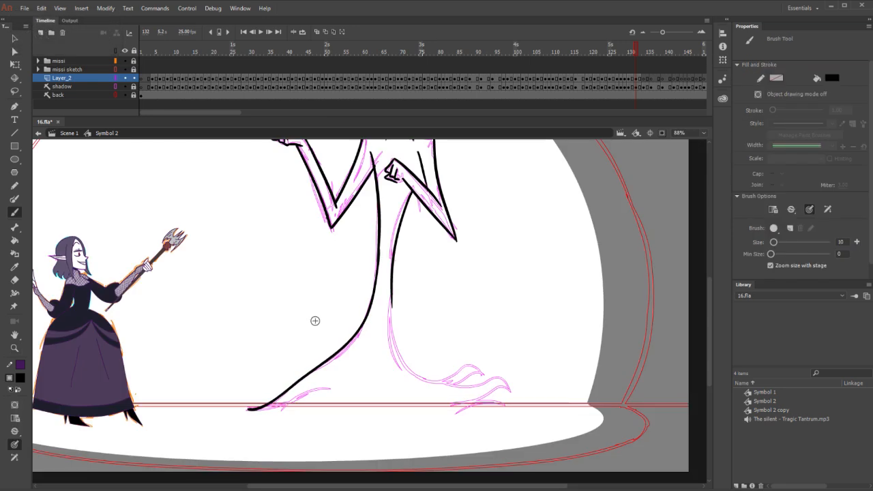
pyautogui.moveTo(334, 391); pyautogui.dragTo(249, 410)
pyautogui.press(',')
pyautogui.press('.')
# Ink the right leg's outer edge, curving it down to the start of the right foot
pyautogui.moveTo(392, 299)
pyautogui.mouseDown()
pyautogui.moveTo(392, 318)
pyautogui.moveTo(447, 386)
pyautogui.mouseUp()
pyautogui.hotkey('ctrl', 'z')
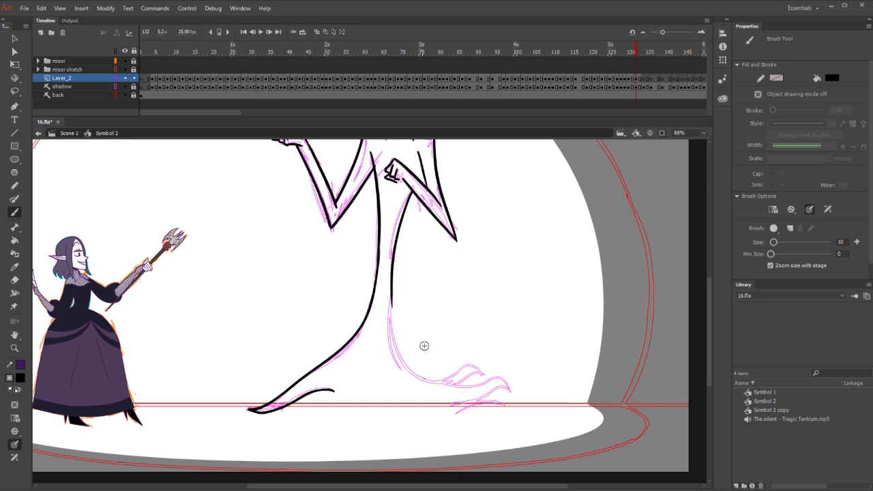
pyautogui.moveTo(391, 296); pyautogui.dragTo(427, 380)
pyautogui.hotkey('ctrl', 'z')
pyautogui.moveTo(392, 293)
pyautogui.mouseDown()
pyautogui.moveTo(417, 377)
pyautogui.moveTo(431, 384)
pyautogui.mouseUp()
# Ink the right foot's curved claws over the sketch and the long lower edge running from them to the left foot
pyautogui.moveTo(483, 372); pyautogui.dragTo(436, 379)
pyautogui.hotkey('ctrl', 'z')
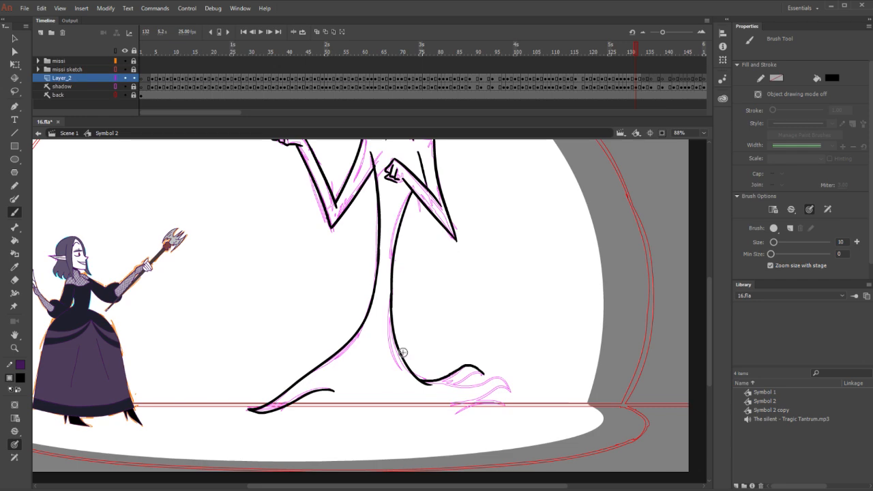
pyautogui.moveTo(485, 374); pyautogui.dragTo(448, 379)
pyautogui.hotkey('ctrl', 'z')
pyautogui.moveTo(501, 377); pyautogui.dragTo(450, 386)
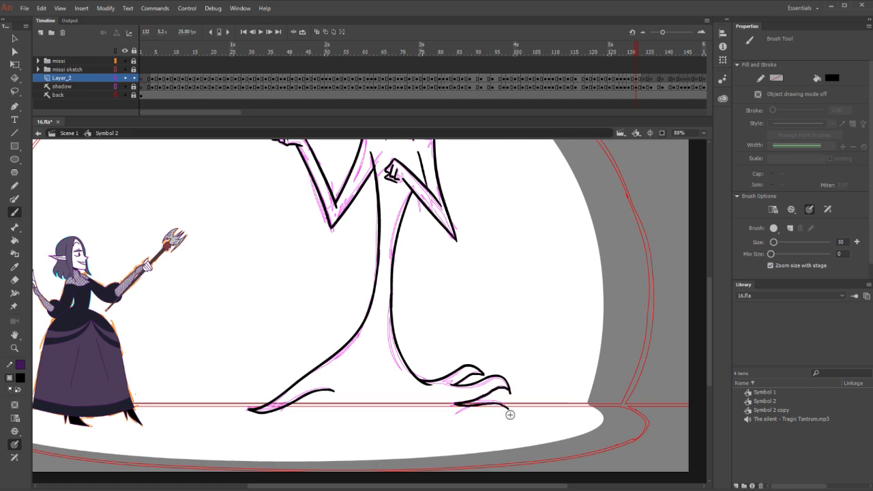
pyautogui.hotkey('ctrl', 'z')
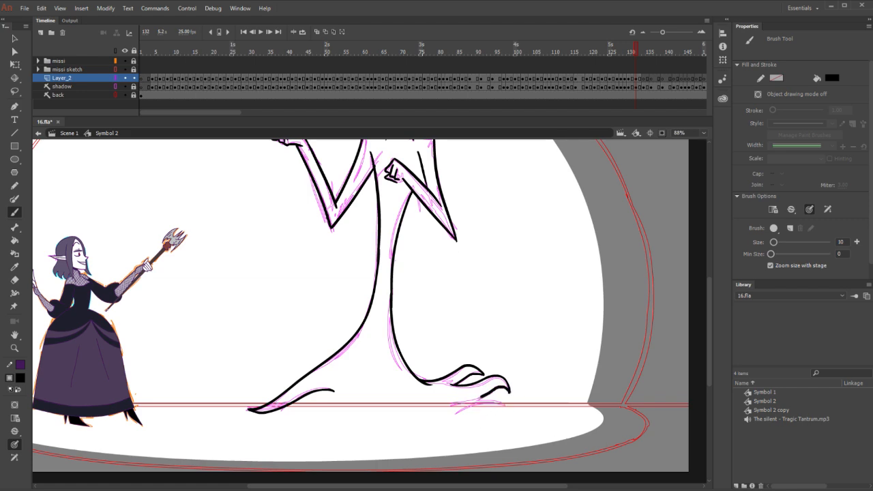
pyautogui.moveTo(506, 405)
pyautogui.mouseDown()
pyautogui.moveTo(358, 419)
pyautogui.moveTo(277, 409)
pyautogui.mouseUp()
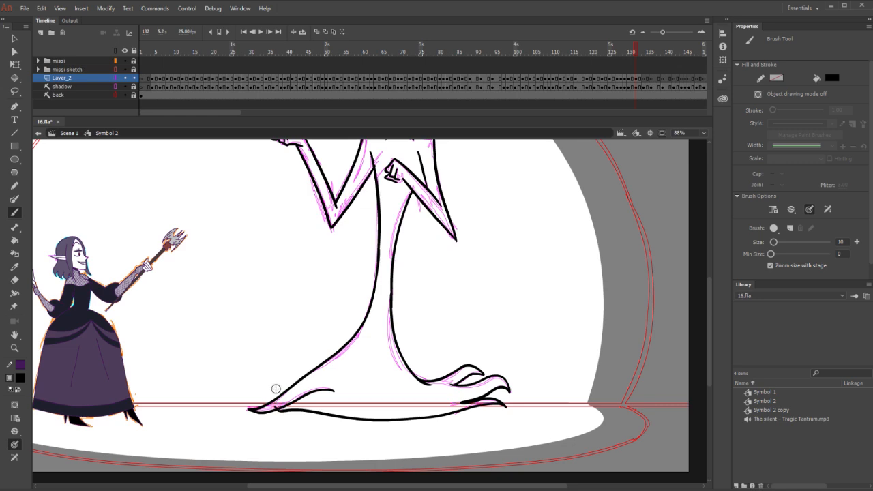
# Go to frame 134 and ink the upper and lower edges of the character's pointed nose over the sketch
pyautogui.moveTo(504, 200); pyautogui.dragTo(459, 361)
pyautogui.press('.')
pyautogui.press('.')
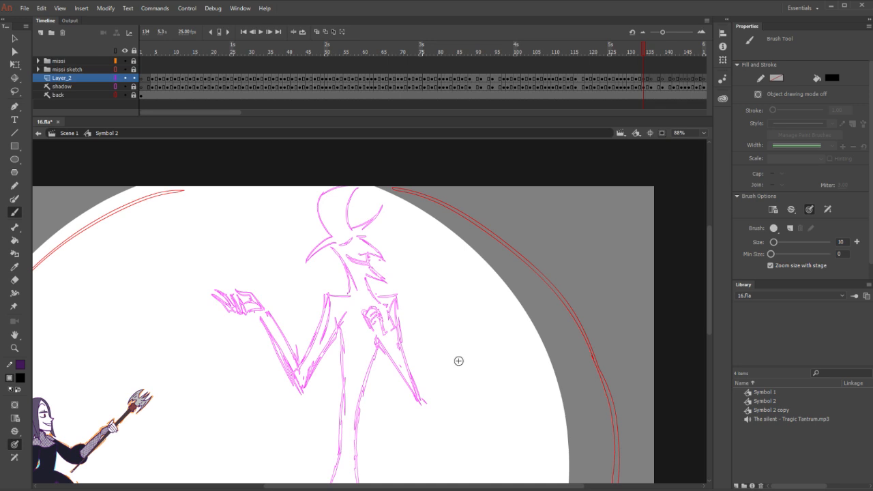
pyautogui.press('z')
pyautogui.click(379, 239)
pyautogui.press('n')
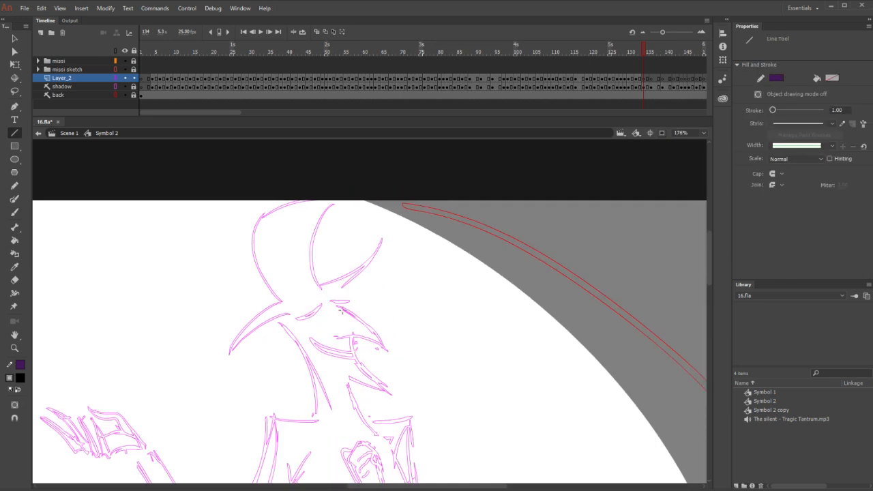
pyautogui.press('b')
pyautogui.moveTo(335, 304); pyautogui.dragTo(387, 353)
pyautogui.hotkey('ctrl', 'z')
pyautogui.moveTo(335, 305); pyautogui.dragTo(386, 353)
pyautogui.hotkey('ctrl', 'z')
pyautogui.moveTo(334, 305)
pyautogui.mouseDown()
pyautogui.moveTo(357, 315)
pyautogui.moveTo(387, 354)
pyautogui.mouseUp()
pyautogui.moveTo(332, 337); pyautogui.dragTo(394, 361)
# Touch up the nose's upper edge so it runs cleanly down to the tip
pyautogui.press('e')
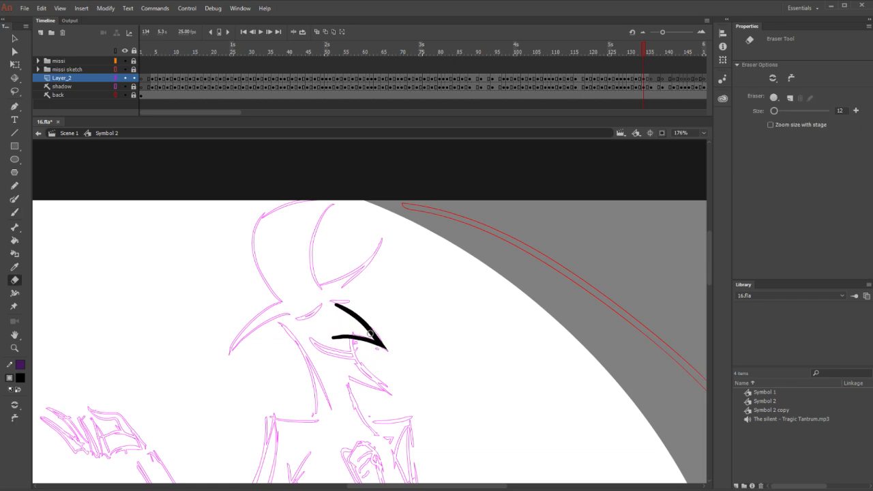
pyautogui.moveTo(354, 325); pyautogui.dragTo(387, 349)
pyautogui.press('b')
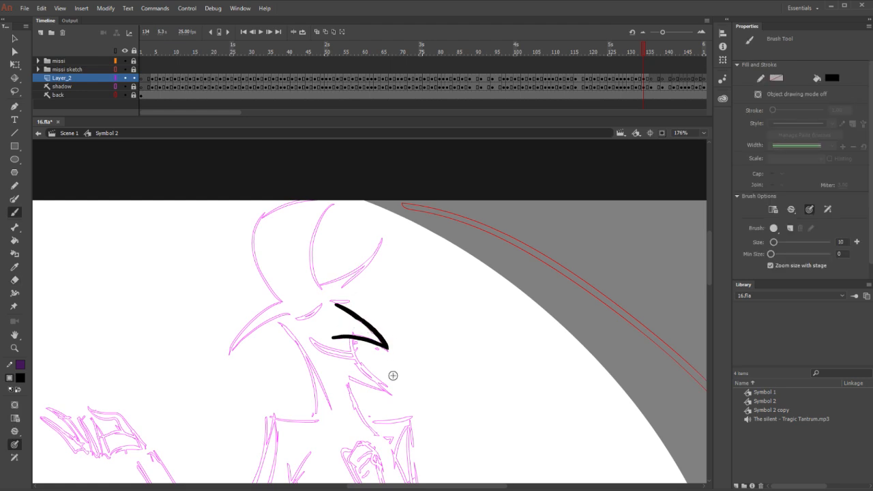
pyautogui.hotkey('ctrl', 'z')
pyautogui.moveTo(356, 317); pyautogui.dragTo(389, 350)
# Ink the back of the head and neck as one curve from under the hat brim down to the left shoulder
pyautogui.moveTo(277, 316); pyautogui.dragTo(324, 409)
pyautogui.hotkey('ctrl', 'z')
pyautogui.moveTo(277, 313); pyautogui.dragTo(330, 435)
pyautogui.hotkey('ctrl', 'z')
pyautogui.moveTo(277, 315); pyautogui.dragTo(318, 416)
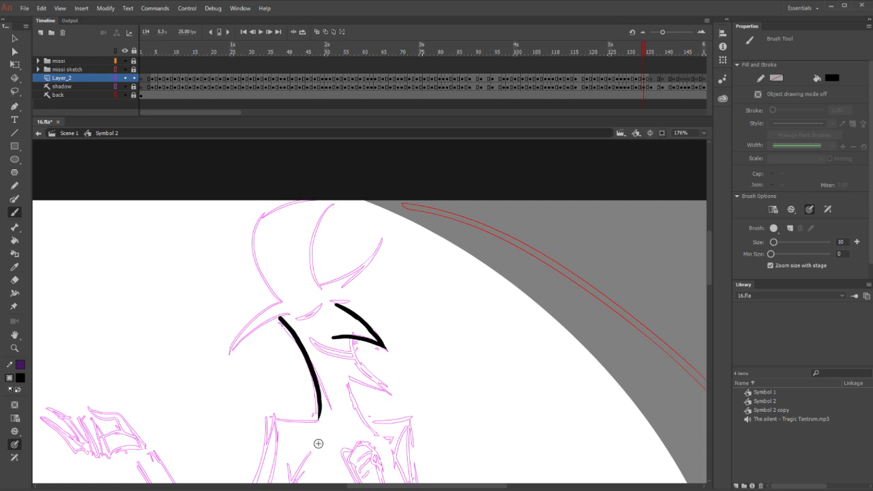
pyautogui.hotkey('ctrl', 'z')
pyautogui.moveTo(279, 315); pyautogui.dragTo(318, 409)
pyautogui.hotkey('ctrl', 'z')
pyautogui.moveTo(278, 315); pyautogui.dragTo(318, 431)
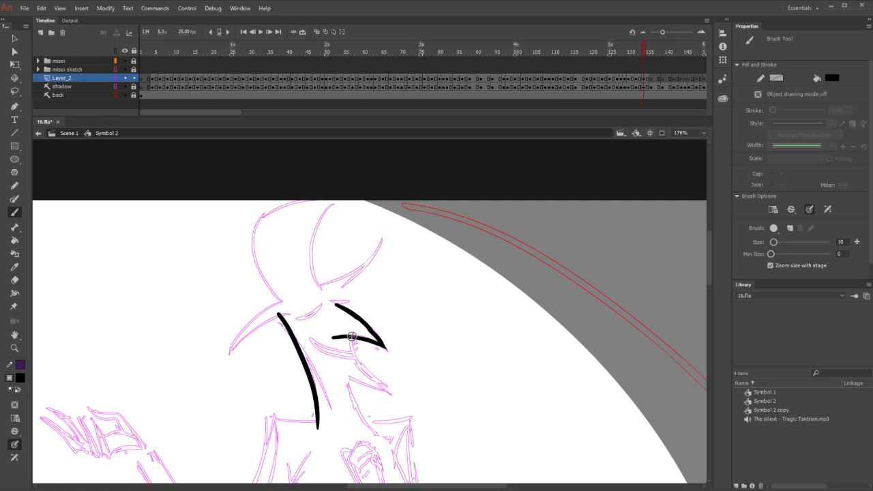
# Ink the front and lower edges of the pointed chin below the nose
pyautogui.moveTo(352, 339); pyautogui.dragTo(398, 392)
pyautogui.moveTo(337, 376); pyautogui.dragTo(396, 388)
pyautogui.hotkey('ctrl', 'z')
# Ink the hat crown's inner curve, top edge and left side, comparing it with the previous frame
pyautogui.moveTo(321, 291)
pyautogui.mouseDown()
pyautogui.moveTo(308, 238)
pyautogui.moveTo(340, 202)
pyautogui.mouseUp()
pyautogui.moveTo(258, 219)
pyautogui.mouseDown()
pyautogui.moveTo(322, 201)
pyautogui.moveTo(298, 194)
pyautogui.mouseUp()
pyautogui.press(',')
pyautogui.press('.')
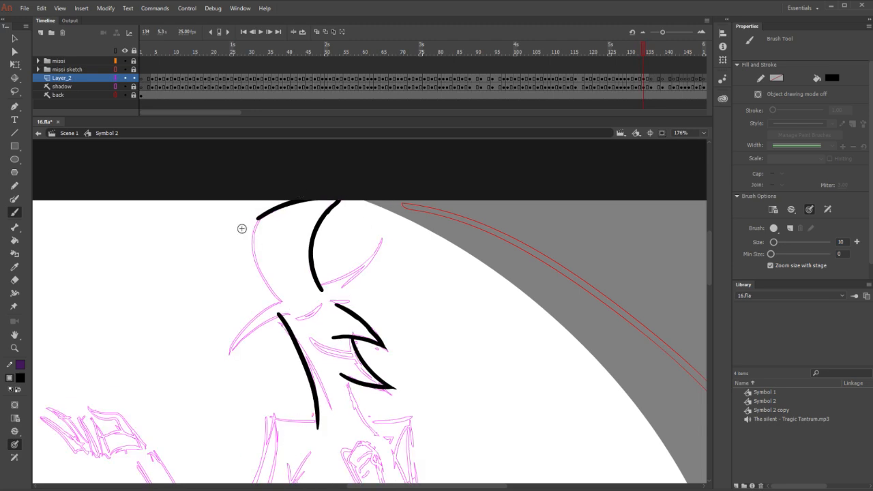
pyautogui.moveTo(256, 217)
pyautogui.mouseDown()
pyautogui.moveTo(271, 292)
pyautogui.moveTo(284, 307)
pyautogui.mouseUp()
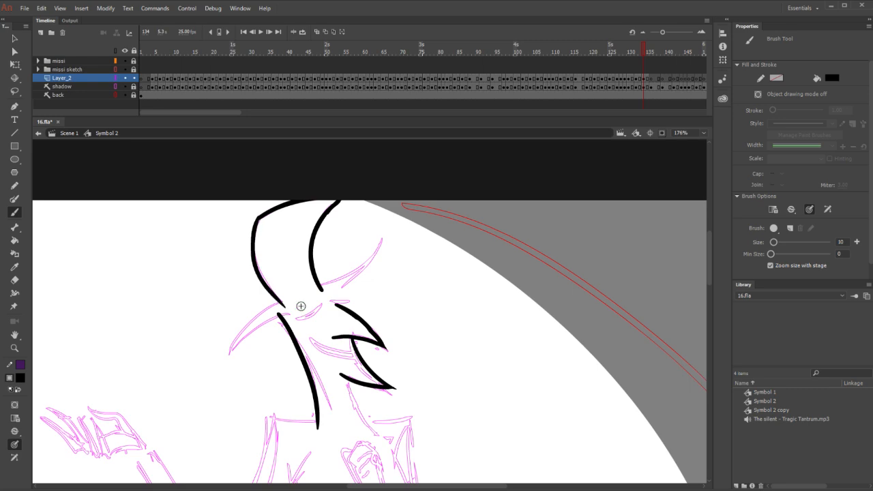
# Ink both edges of the hat's left brim point and erase the overlap where it meets the neck line
pyautogui.press('e')
pyautogui.press('b')
pyautogui.moveTo(283, 300); pyautogui.dragTo(230, 355)
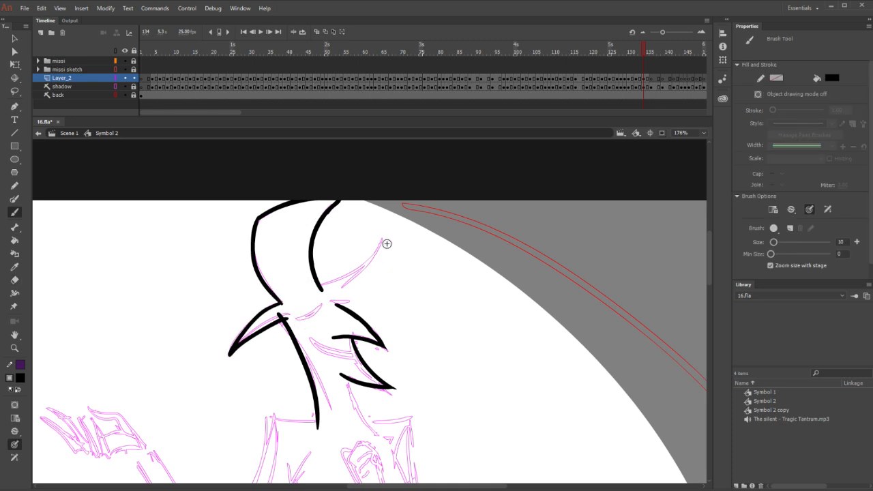
pyautogui.press('e')
pyautogui.press(',')
pyautogui.press('.')
# Ink the upper and lower edges of the hat's right brim point, closing it at the top of the nose
pyautogui.press('b')
pyautogui.press('b')
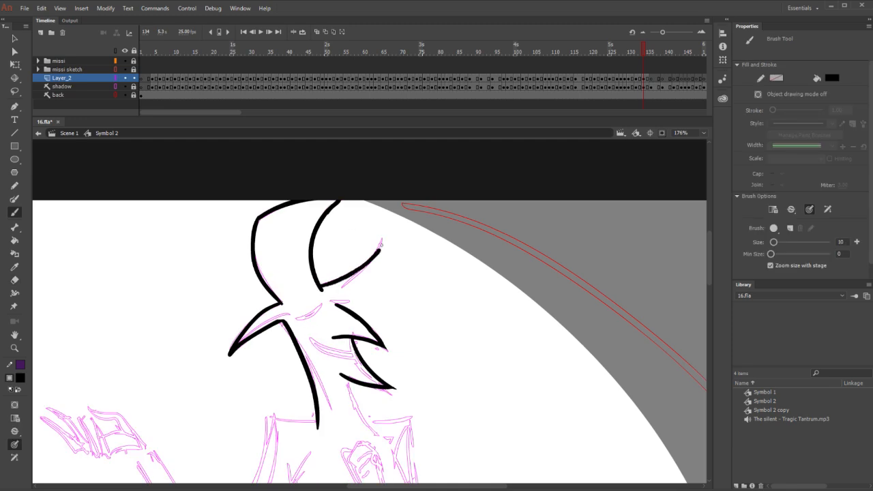
pyautogui.moveTo(319, 286)
pyautogui.mouseDown()
pyautogui.moveTo(380, 238)
pyautogui.moveTo(339, 300)
pyautogui.mouseUp()
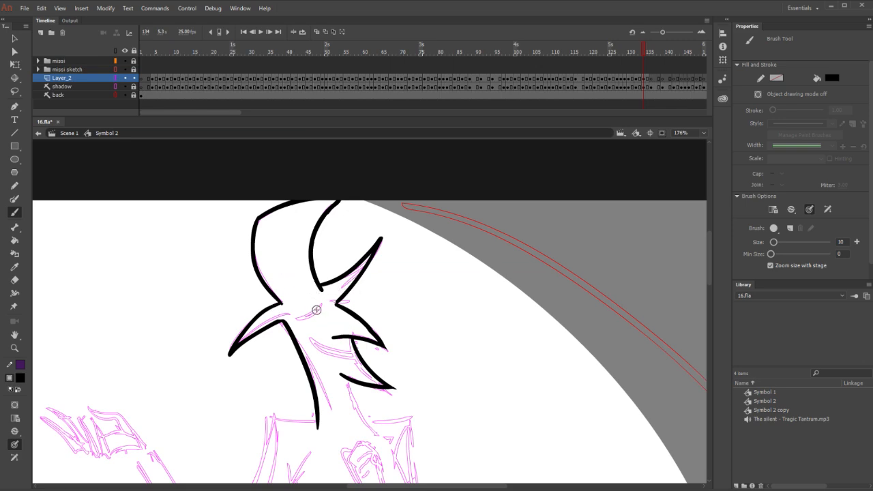
# Ink the eyes and the smiling mouth on the face, comparing them with the previous frame
pyautogui.moveTo(323, 305); pyautogui.dragTo(298, 319)
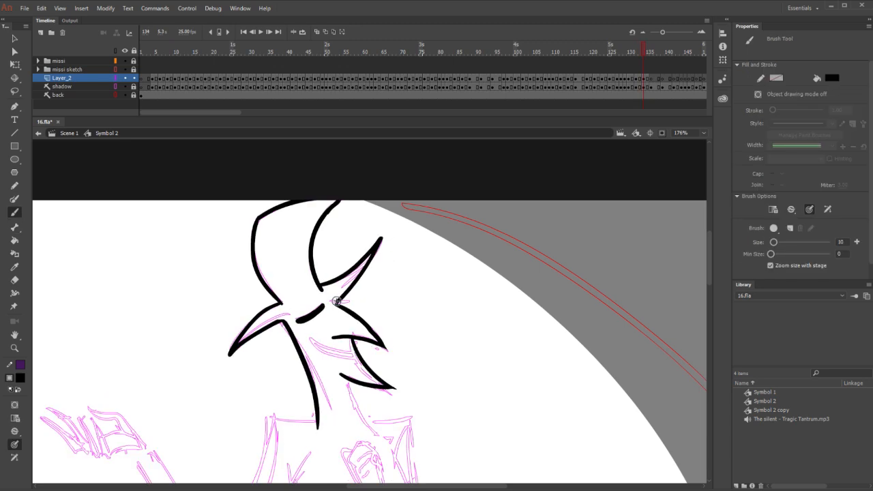
pyautogui.press(',')
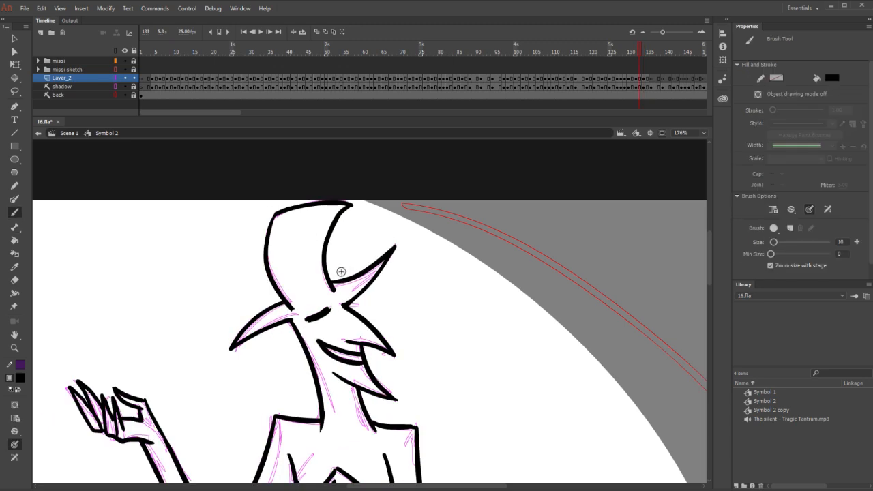
pyautogui.press('.')
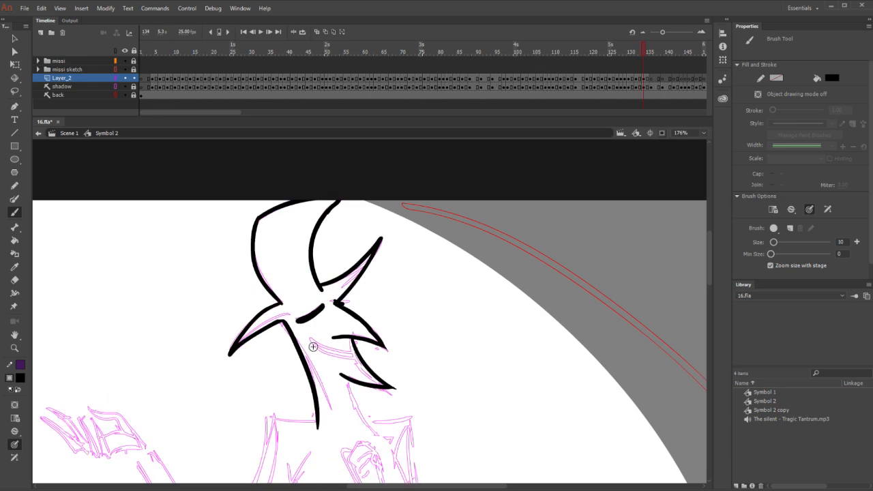
pyautogui.moveTo(310, 338); pyautogui.dragTo(358, 363)
pyautogui.hotkey('ctrl', 'z')
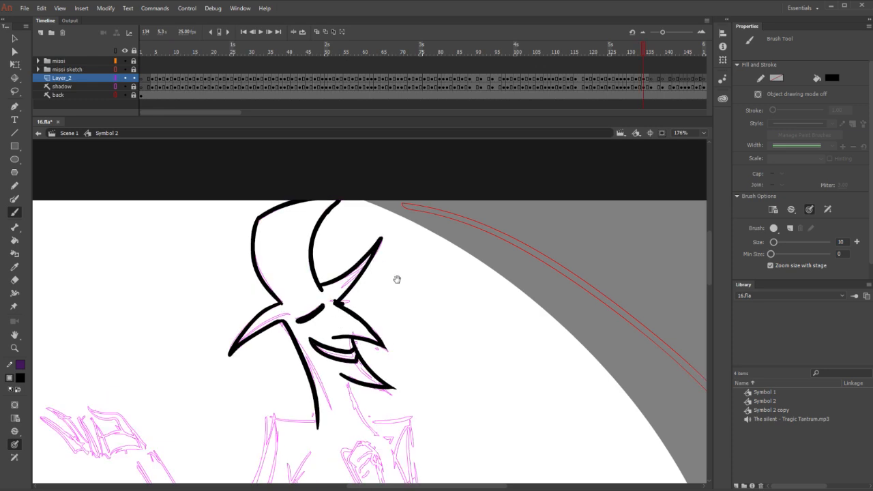
# Ink the neck's front edge below the chin and the left shoulder line
pyautogui.scroll(-3, 399, 280)
pyautogui.moveTo(336, 257); pyautogui.dragTo(365, 304)
pyautogui.press('.')
pyautogui.moveTo(256, 289); pyautogui.dragTo(302, 295)
# Ink the raised left hand's thumb, palm and wrist outline over the sketch
pyautogui.moveTo(420, 214); pyautogui.dragTo(565, 190)
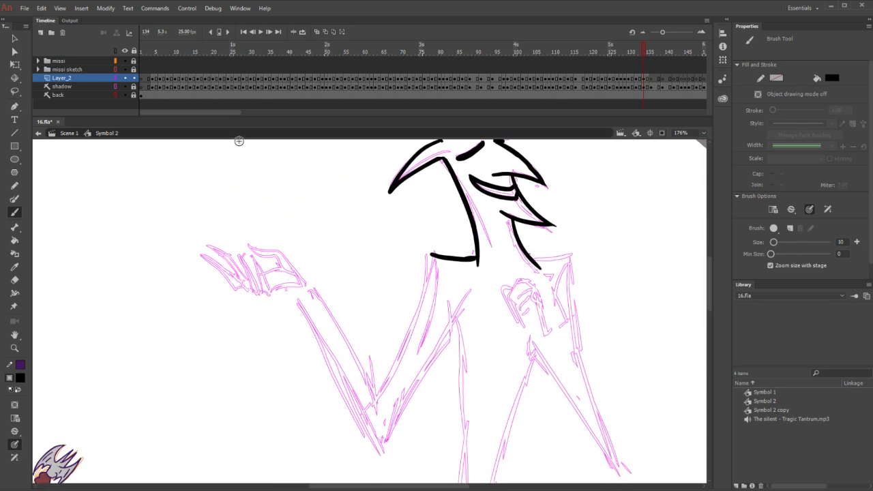
pyautogui.moveTo(246, 243)
pyautogui.mouseDown()
pyautogui.moveTo(285, 253)
pyautogui.moveTo(309, 281)
pyautogui.mouseUp()
pyautogui.moveTo(246, 243); pyautogui.dragTo(283, 272)
pyautogui.hotkey('ctrl', 'z')
pyautogui.moveTo(245, 243)
pyautogui.mouseDown()
pyautogui.moveTo(294, 274)
pyautogui.moveTo(254, 265)
pyautogui.moveTo(262, 293)
pyautogui.moveTo(305, 282)
pyautogui.mouseUp()
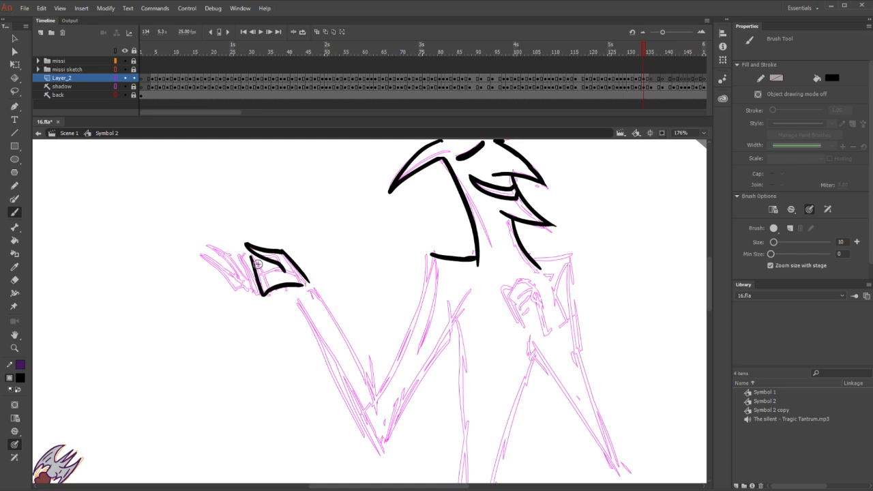
# Ink the raised left hand's pointed fingers one by one, comparing the hand with the previous frame
pyautogui.moveTo(253, 259); pyautogui.dragTo(261, 285)
pyautogui.moveTo(236, 256); pyautogui.dragTo(256, 296)
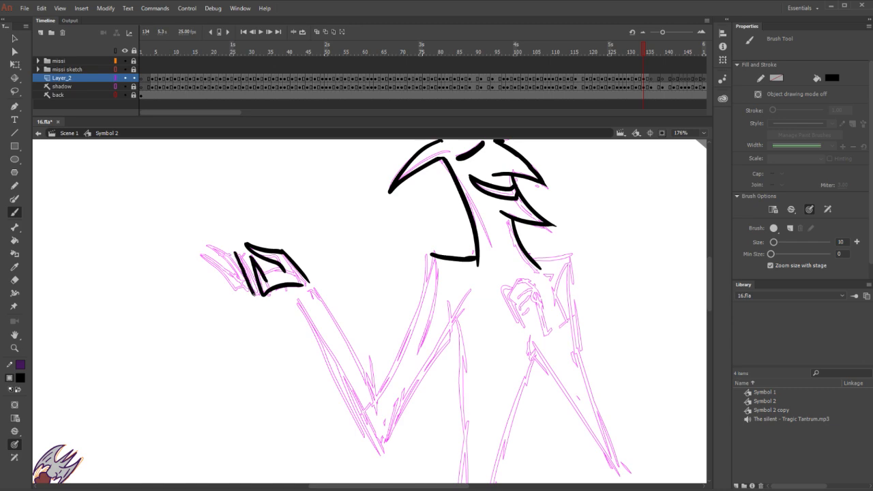
pyautogui.moveTo(235, 251); pyautogui.dragTo(254, 296)
pyautogui.moveTo(206, 246); pyautogui.dragTo(250, 291)
pyautogui.moveTo(206, 246); pyautogui.dragTo(245, 278)
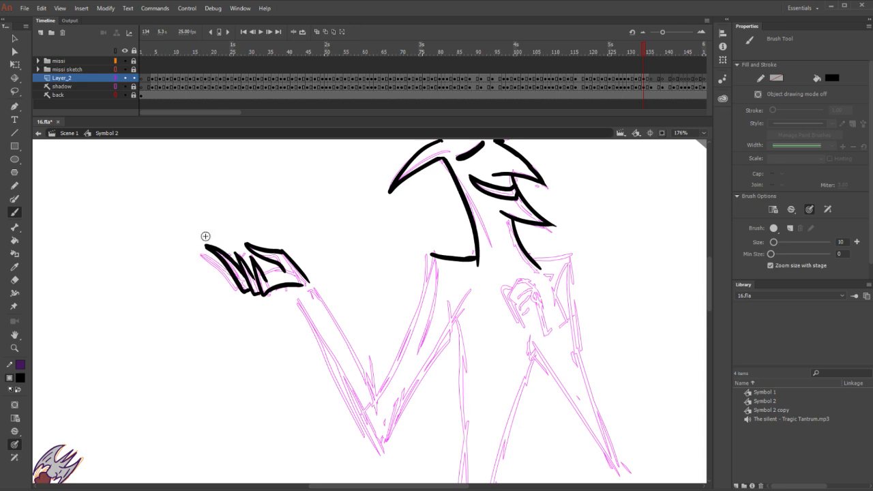
pyautogui.moveTo(200, 256); pyautogui.dragTo(240, 288)
pyautogui.press(',')
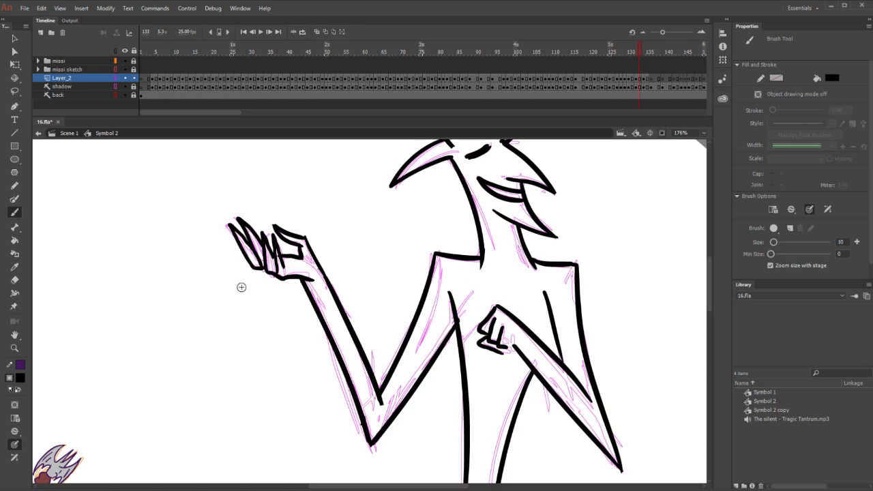
pyautogui.press('.')
# Ink the left forearm's inner and outer edges from the wrist down to the elbow
pyautogui.moveTo(264, 271)
pyautogui.mouseDown()
pyautogui.moveTo(309, 279)
pyautogui.moveTo(222, 189)
pyautogui.moveTo(302, 315)
pyautogui.mouseUp()
pyautogui.moveTo(206, 199); pyautogui.dragTo(304, 391)
pyautogui.hotkey('ctrl', 'z')
pyautogui.moveTo(198, 197); pyautogui.dragTo(296, 376)
pyautogui.hotkey('ctrl', 'z')
pyautogui.moveTo(198, 197); pyautogui.dragTo(292, 373)
pyautogui.hotkey('ctrl', 'z')
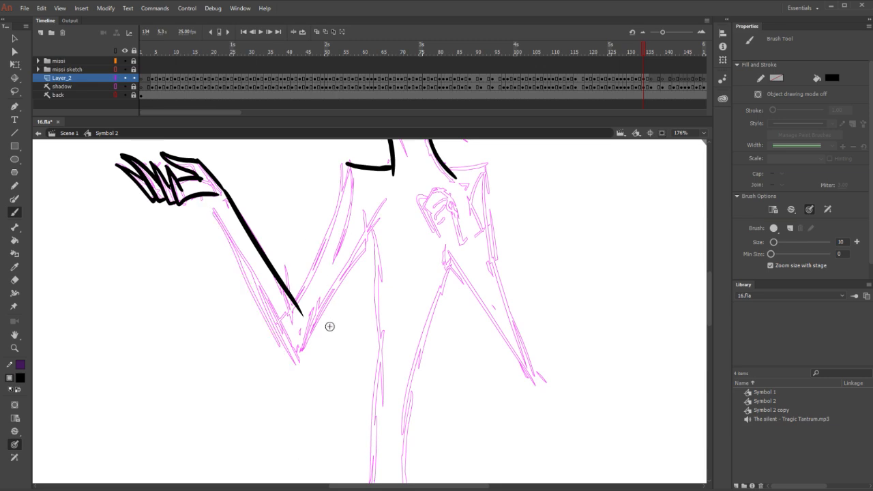
pyautogui.moveTo(198, 197); pyautogui.dragTo(303, 373)
# Ink the left upper arm's lower edge with a clean elbow tip, and its upper edge from the shoulder to the elbow
pyautogui.moveTo(394, 193); pyautogui.dragTo(292, 374)
pyautogui.hotkey('ctrl', 'z')
pyautogui.moveTo(390, 196)
pyautogui.mouseDown()
pyautogui.moveTo(289, 377)
pyautogui.moveTo(306, 366)
pyautogui.mouseUp()
pyautogui.press('e')
pyautogui.press('b')
pyautogui.moveTo(349, 166); pyautogui.dragTo(298, 305)
pyautogui.hotkey('ctrl', 'z')
pyautogui.moveTo(348, 164); pyautogui.dragTo(299, 297)
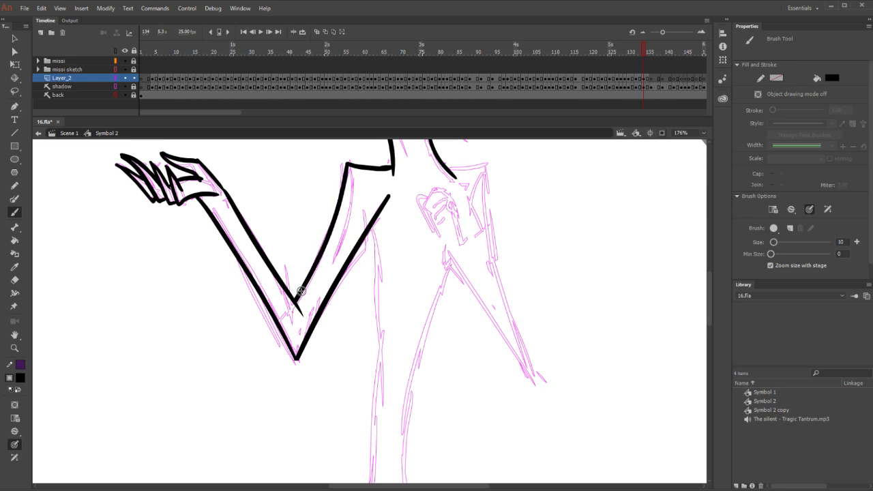
# Ink the curled right hand in front of the chest with its finger lines
pyautogui.moveTo(425, 196)
pyautogui.mouseDown()
pyautogui.moveTo(427, 221)
pyautogui.moveTo(433, 189)
pyautogui.moveTo(436, 216)
pyautogui.moveTo(448, 186)
pyautogui.moveTo(460, 222)
pyautogui.moveTo(430, 211)
pyautogui.mouseUp()
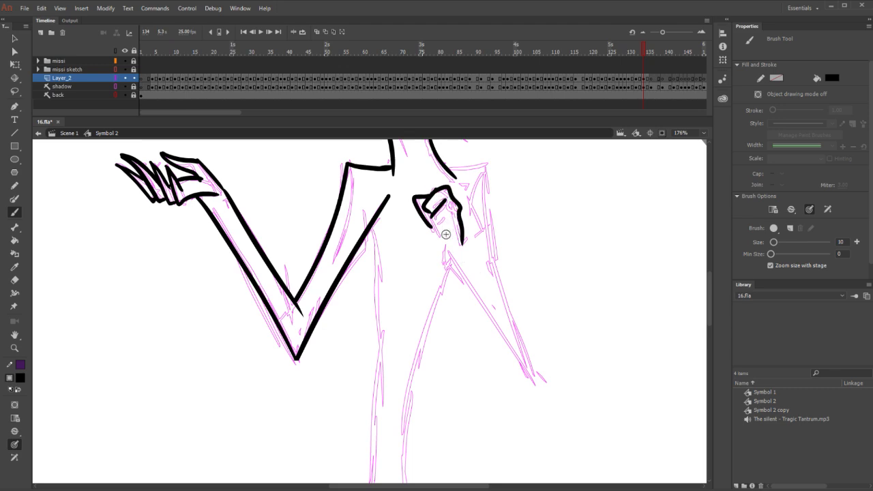
pyautogui.moveTo(454, 213); pyautogui.dragTo(437, 228)
# Ink the torso's left edge from the left armpit and its right edge down from the right wrist
pyautogui.moveTo(369, 227); pyautogui.dragTo(379, 365)
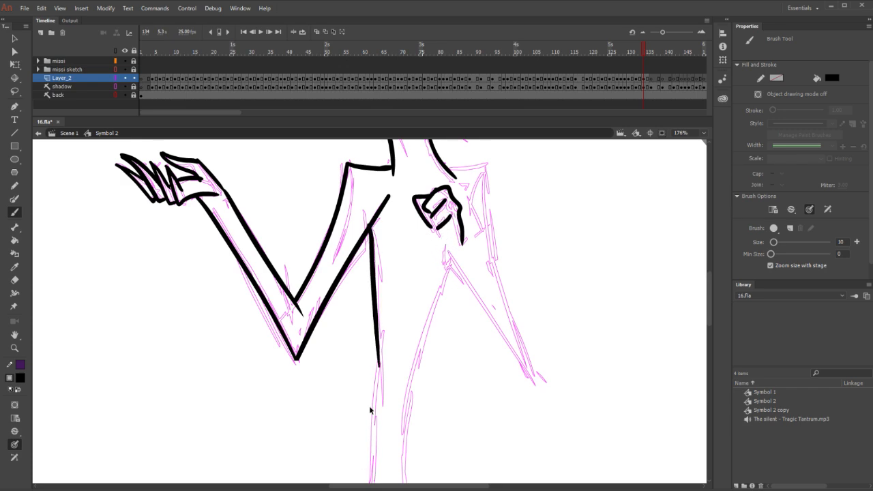
pyautogui.hotkey('ctrl', 'z')
pyautogui.moveTo(369, 225); pyautogui.dragTo(382, 437)
pyautogui.hotkey('ctrl', 'z')
pyautogui.moveTo(369, 225)
pyautogui.mouseDown()
pyautogui.moveTo(382, 372)
pyautogui.moveTo(373, 276)
pyautogui.moveTo(371, 423)
pyautogui.mouseUp()
pyautogui.hotkey('ctrl', 'z')
pyautogui.hotkey('ctrl', 'z')
pyautogui.moveTo(452, 259); pyautogui.dragTo(401, 459)
# Ink the right shoulder, the upper arm's outer edge and both forearm edges, and trim the overshooting line at the elbow
pyautogui.moveTo(440, 243); pyautogui.dragTo(534, 378)
pyautogui.moveTo(450, 170)
pyautogui.mouseDown()
pyautogui.moveTo(487, 164)
pyautogui.moveTo(540, 383)
pyautogui.mouseUp()
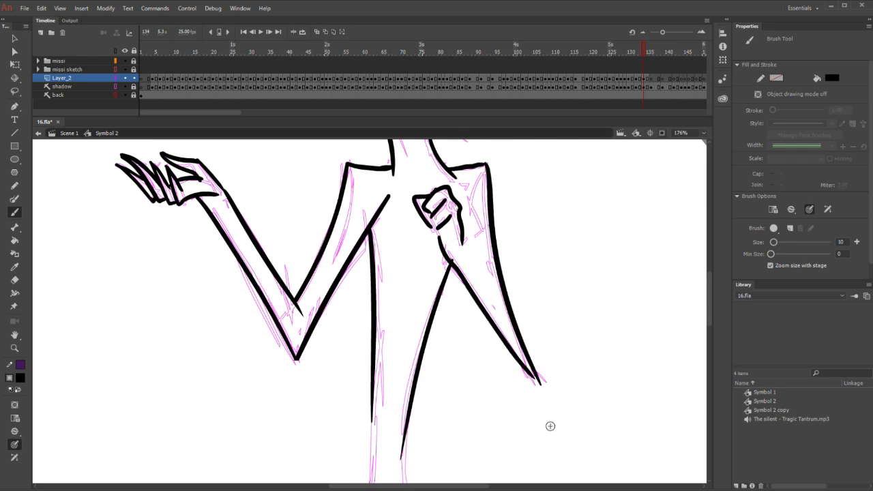
pyautogui.moveTo(459, 236); pyautogui.dragTo(505, 308)
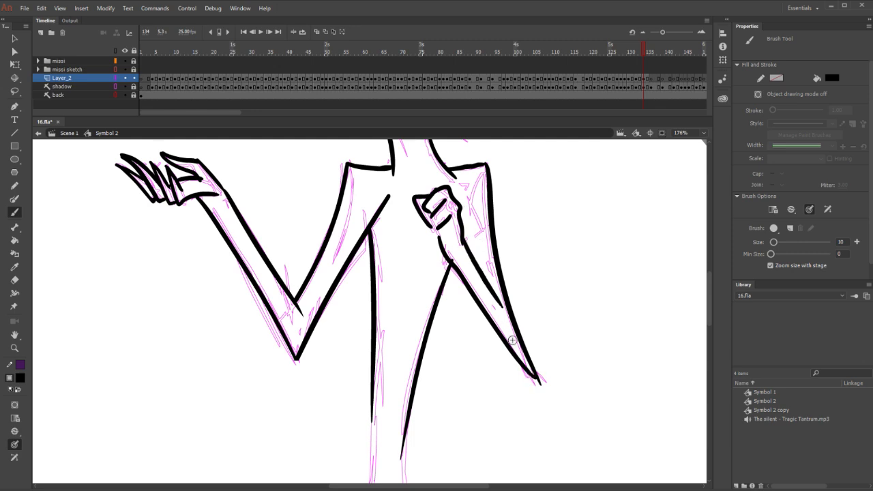
pyautogui.hotkey('ctrl', 'z')
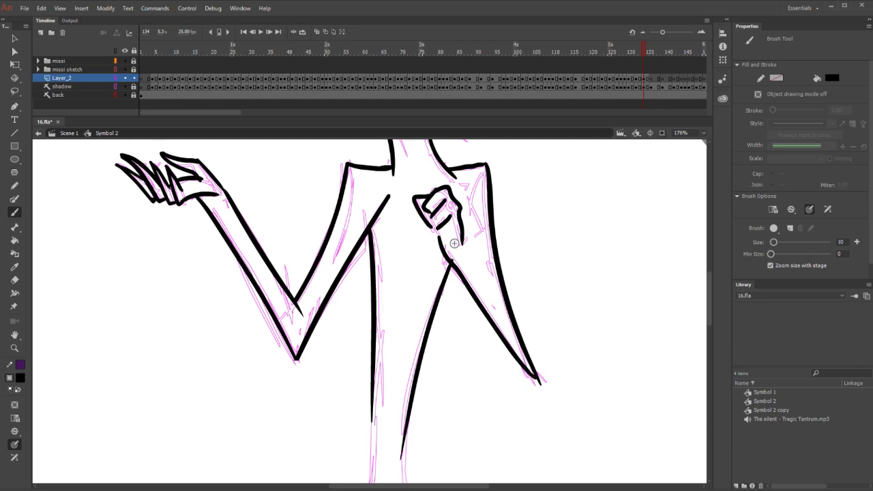
pyautogui.moveTo(463, 243); pyautogui.dragTo(500, 298)
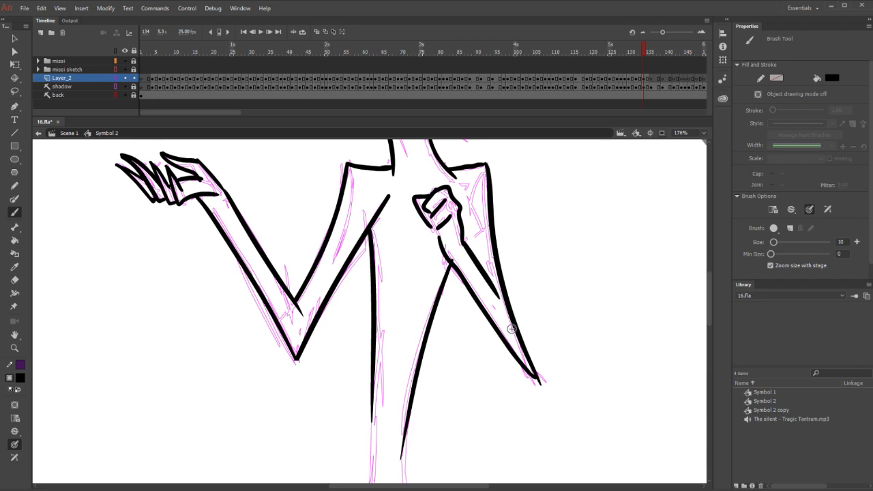
pyautogui.press('e')
pyautogui.press('b')
pyautogui.hotkey('ctrl', 'z')
pyautogui.moveTo(539, 272); pyautogui.dragTo(623, 293)
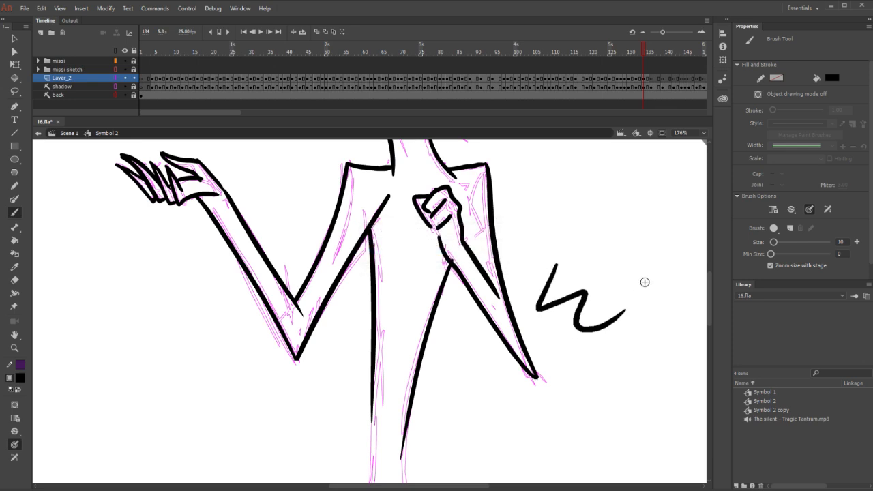
pyautogui.hotkey('ctrl', 'z')
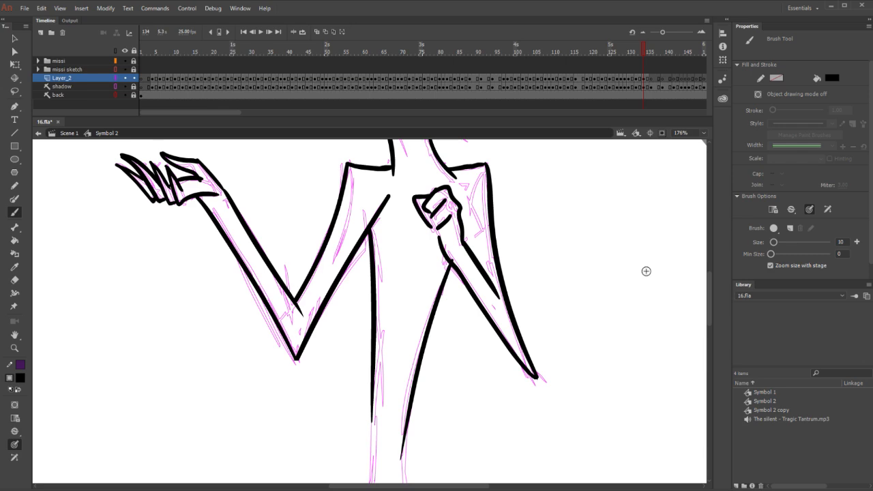
pyautogui.moveTo(547, 226)
pyautogui.mouseDown()
pyautogui.moveTo(593, 274)
pyautogui.moveTo(651, 283)
pyautogui.mouseUp()
pyautogui.hotkey('ctrl', 'z')
pyautogui.press('e')
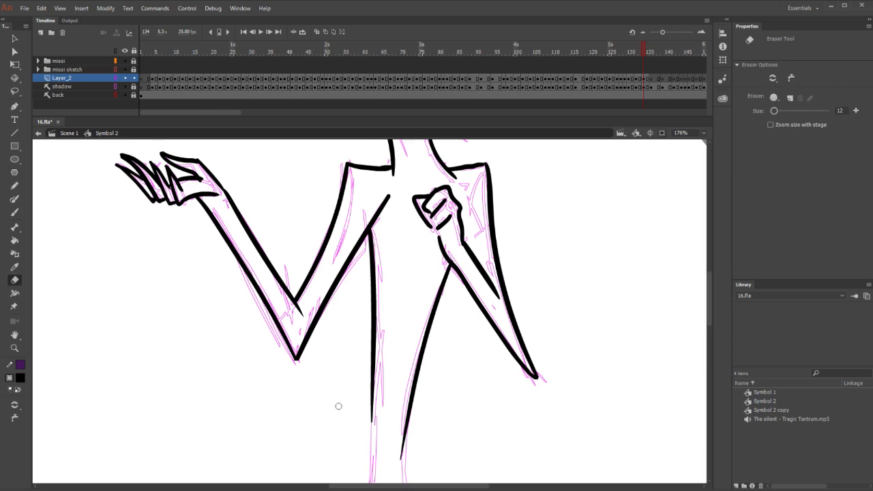
# Ink the lower body's left edge on frame 134 from the hip down, sweeping outward to the curled left end
pyautogui.scroll(-5, 408, 424)
pyautogui.press('b')
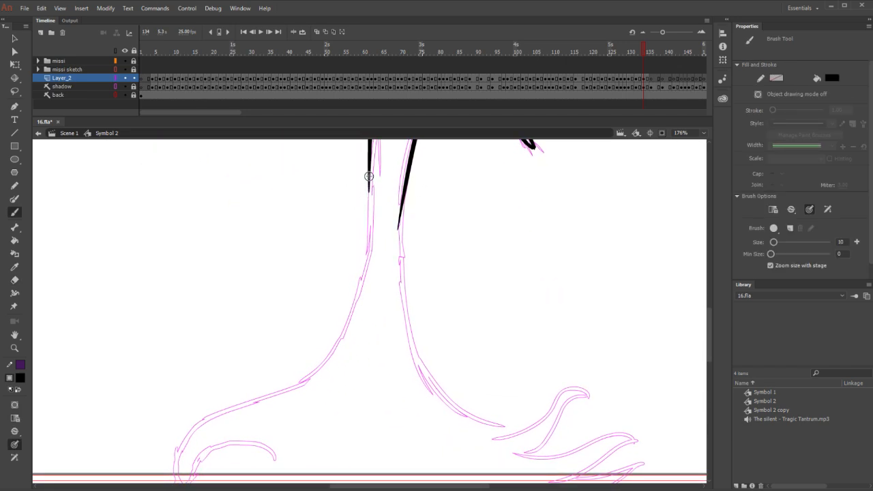
pyautogui.moveTo(368, 176); pyautogui.dragTo(327, 355)
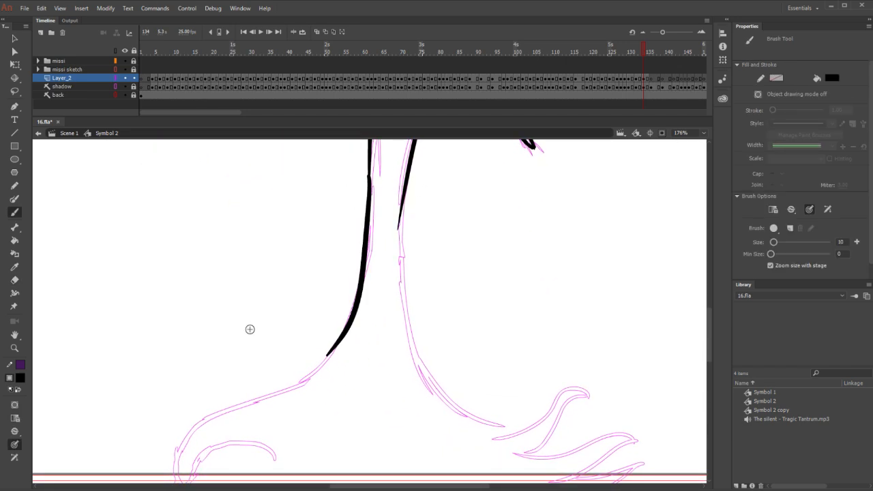
pyautogui.hotkey('ctrl', 'z')
pyautogui.moveTo(369, 185); pyautogui.dragTo(231, 412)
pyautogui.hotkey('ctrl', 'z')
pyautogui.moveTo(369, 178); pyautogui.dragTo(222, 428)
pyautogui.hotkey('ctrl', 'z')
pyautogui.moveTo(370, 176)
pyautogui.mouseDown()
pyautogui.moveTo(366, 251)
pyautogui.moveTo(337, 341)
pyautogui.moveTo(295, 380)
pyautogui.moveTo(228, 403)
pyautogui.moveTo(175, 452)
pyautogui.mouseUp()
# Ink the curl inside the lower body's left end and run the base line from it toward the right side
pyautogui.moveTo(357, 368); pyautogui.dragTo(424, 293)
pyautogui.moveTo(343, 383)
pyautogui.mouseDown()
pyautogui.moveTo(326, 365)
pyautogui.moveTo(279, 372)
pyautogui.moveTo(216, 426)
pyautogui.mouseUp()
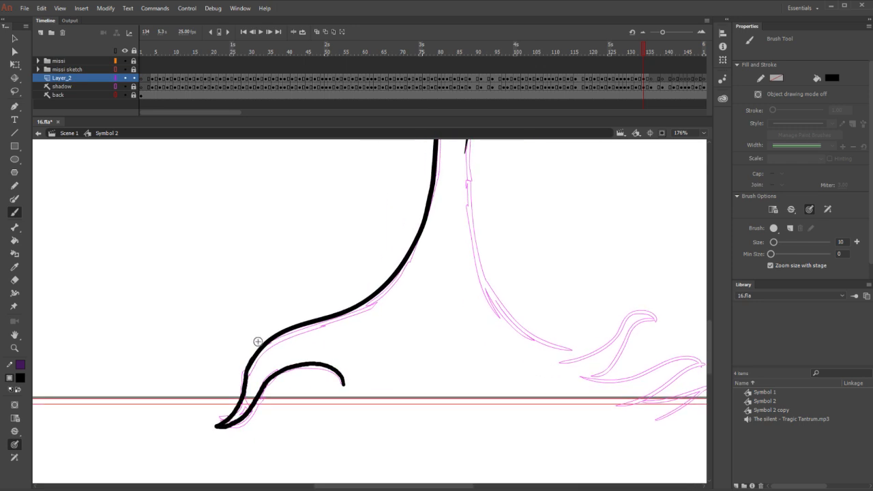
pyautogui.moveTo(585, 296); pyautogui.dragTo(465, 309)
pyautogui.press(',')
pyautogui.press('.')
pyautogui.moveTo(235, 377)
pyautogui.mouseDown()
pyautogui.moveTo(145, 414)
pyautogui.moveTo(201, 428)
pyautogui.moveTo(522, 425)
pyautogui.mouseUp()
# Ink the lower body's right edge from the hip down to the start of the wispy right end
pyautogui.moveTo(541, 215); pyautogui.dragTo(436, 250)
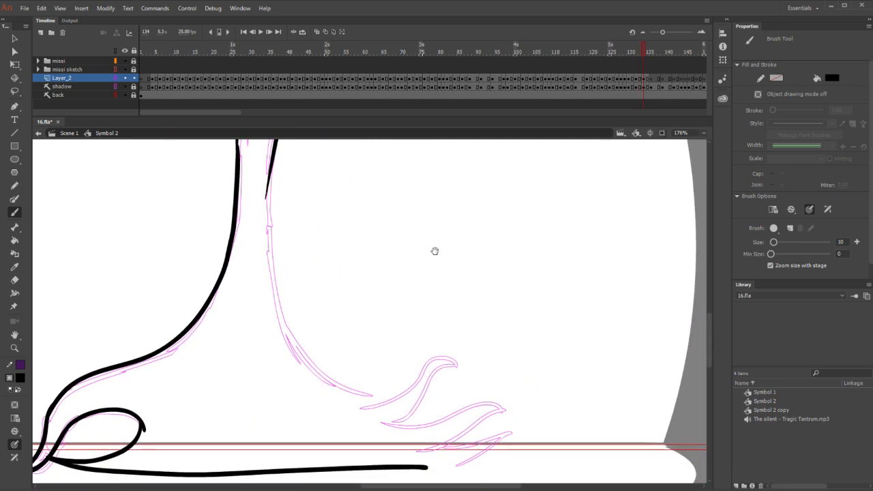
pyautogui.moveTo(260, 165); pyautogui.dragTo(341, 393)
pyautogui.hotkey('ctrl', 'z')
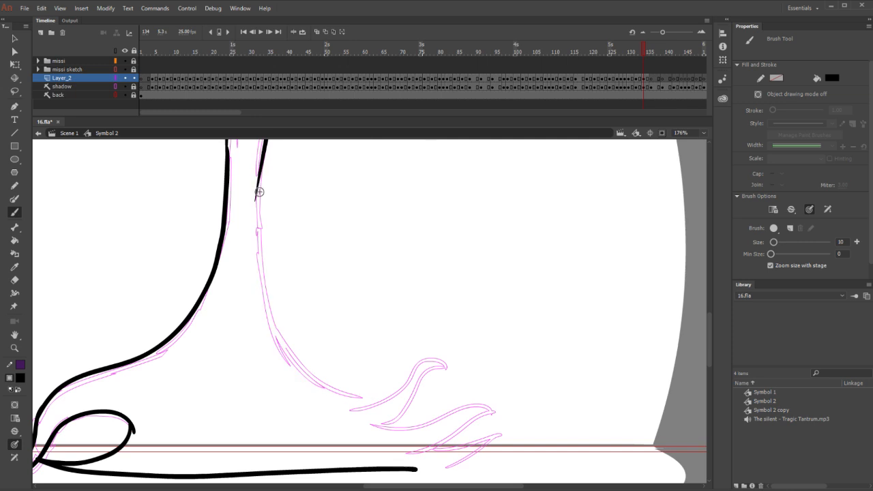
pyautogui.moveTo(261, 157)
pyautogui.mouseDown()
pyautogui.moveTo(271, 311)
pyautogui.moveTo(339, 397)
pyautogui.moveTo(368, 403)
pyautogui.mouseUp()
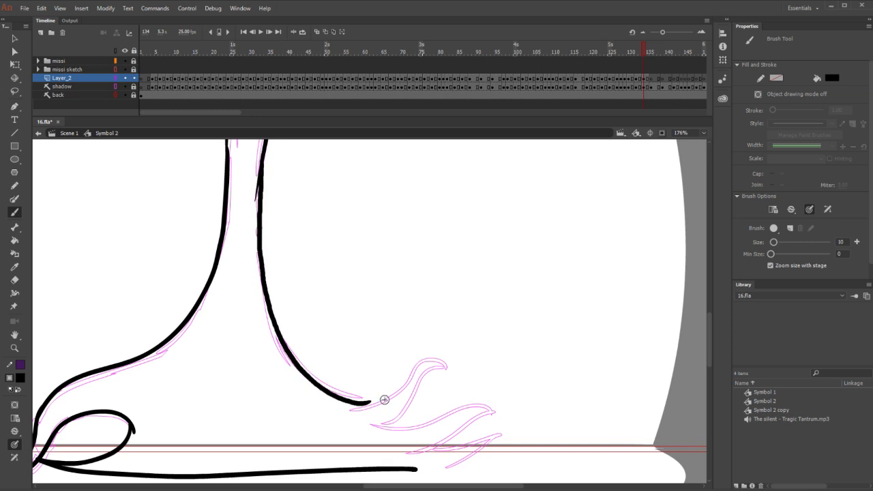
# Ink both edges of the uppermost curved wisp at the lower body's right end
pyautogui.moveTo(446, 368)
pyautogui.mouseDown()
pyautogui.moveTo(438, 363)
pyautogui.moveTo(387, 391)
pyautogui.mouseUp()
pyautogui.hotkey('ctrl', 'z')
pyautogui.moveTo(448, 369)
pyautogui.mouseDown()
pyautogui.moveTo(407, 375)
pyautogui.moveTo(356, 409)
pyautogui.mouseUp()
pyautogui.moveTo(445, 367)
pyautogui.mouseDown()
pyautogui.moveTo(412, 403)
pyautogui.moveTo(375, 419)
pyautogui.mouseUp()
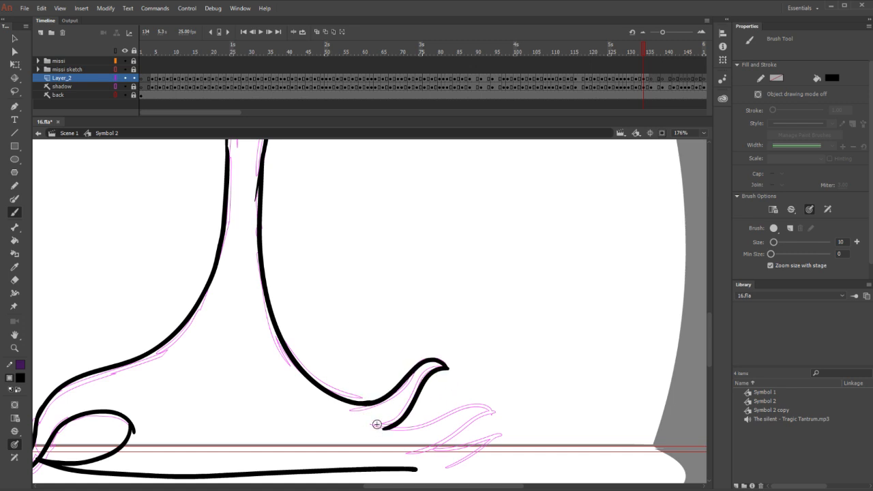
pyautogui.hotkey('ctrl', 'z')
pyautogui.moveTo(446, 366); pyautogui.dragTo(385, 428)
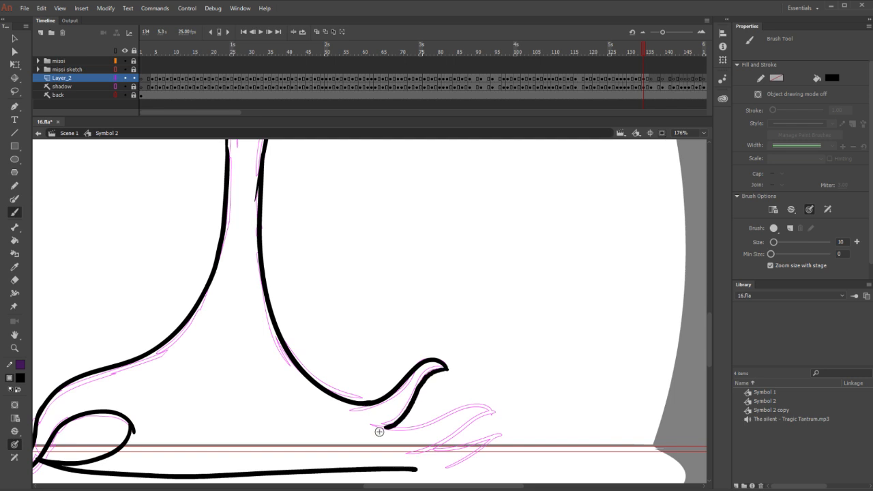
# Ink the two lower wisps at the right end and join the last one to the base line
pyautogui.moveTo(492, 413); pyautogui.dragTo(386, 426)
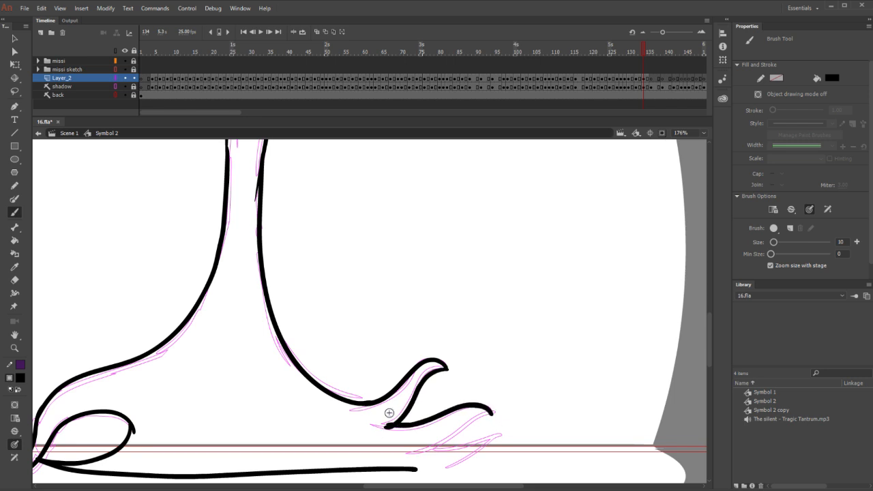
pyautogui.press('e')
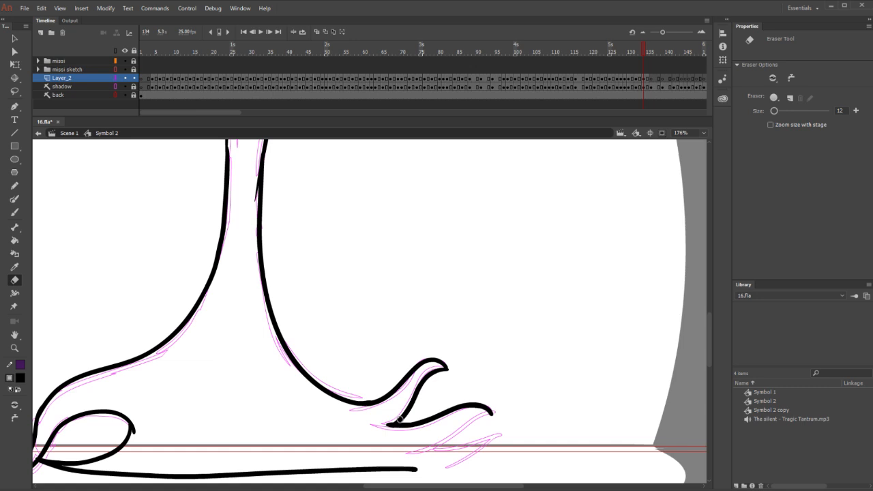
pyautogui.press('b')
pyautogui.moveTo(491, 413); pyautogui.dragTo(401, 451)
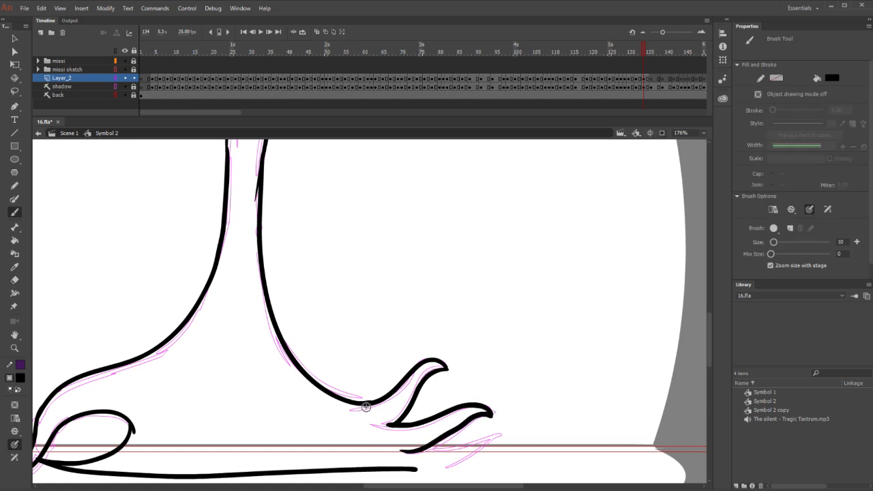
pyautogui.moveTo(498, 437); pyautogui.dragTo(431, 447)
pyautogui.moveTo(499, 435)
pyautogui.mouseDown()
pyautogui.moveTo(438, 469)
pyautogui.moveTo(396, 471)
pyautogui.mouseUp()
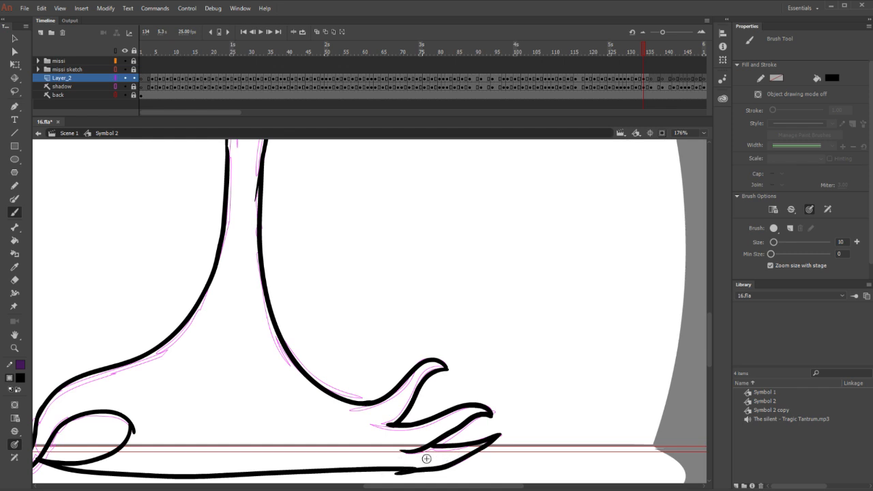
# Erase the leftover spike where the torso's right edge overlaps the lower body line
pyautogui.scroll(8, 407, 410)
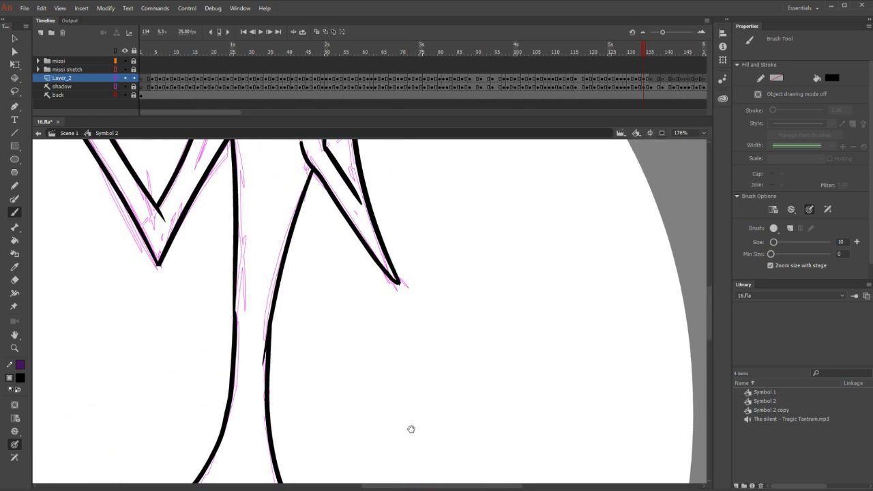
pyautogui.press('e')
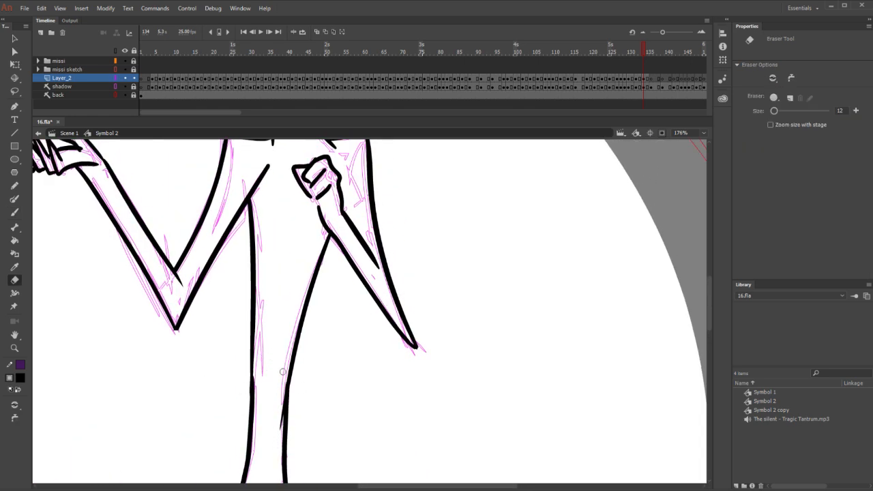
pyautogui.moveTo(285, 372); pyautogui.dragTo(277, 436)
# Go to frame 136 and ink the upper and lower edges of the character's long pointed nose
pyautogui.scroll(5, 454, 380)
pyautogui.press('.')
pyautogui.press('.')
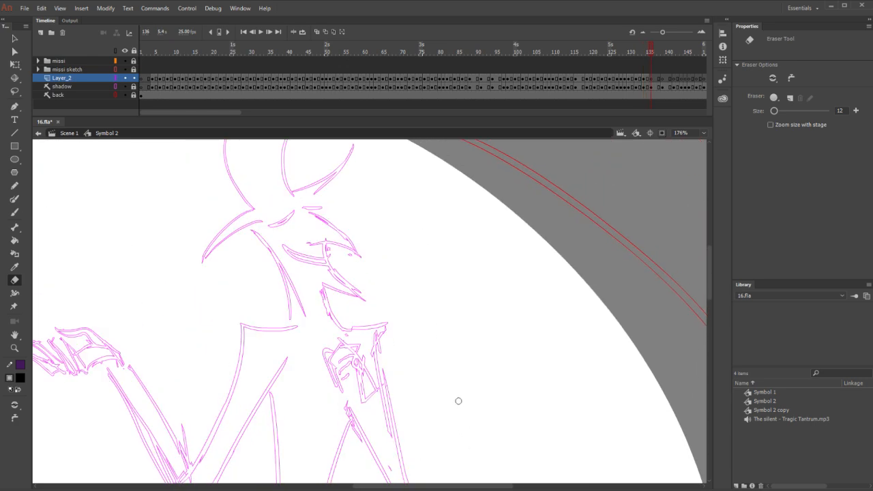
pyautogui.press('b')
pyautogui.moveTo(305, 207); pyautogui.dragTo(364, 258)
pyautogui.moveTo(306, 244); pyautogui.dragTo(363, 258)
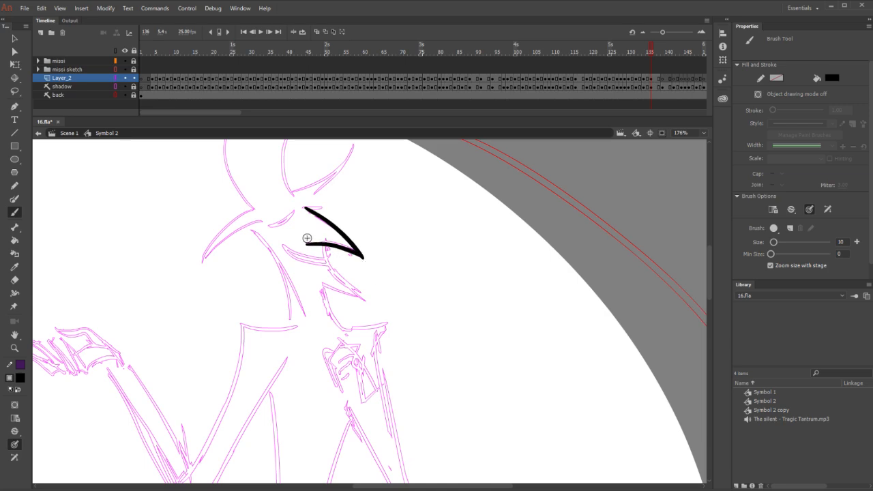
# Ink the back and front of the neck, and the pointed chin with its front and lower edges
pyautogui.moveTo(252, 222); pyautogui.dragTo(299, 312)
pyautogui.hotkey('ctrl', 'z')
pyautogui.moveTo(253, 223)
pyautogui.mouseDown()
pyautogui.moveTo(273, 256)
pyautogui.moveTo(290, 327)
pyautogui.mouseUp()
pyautogui.moveTo(324, 286); pyautogui.dragTo(353, 329)
pyautogui.moveTo(324, 247); pyautogui.dragTo(363, 298)
pyautogui.moveTo(304, 276); pyautogui.dragTo(365, 298)
pyautogui.hotkey('ctrl', 'z')
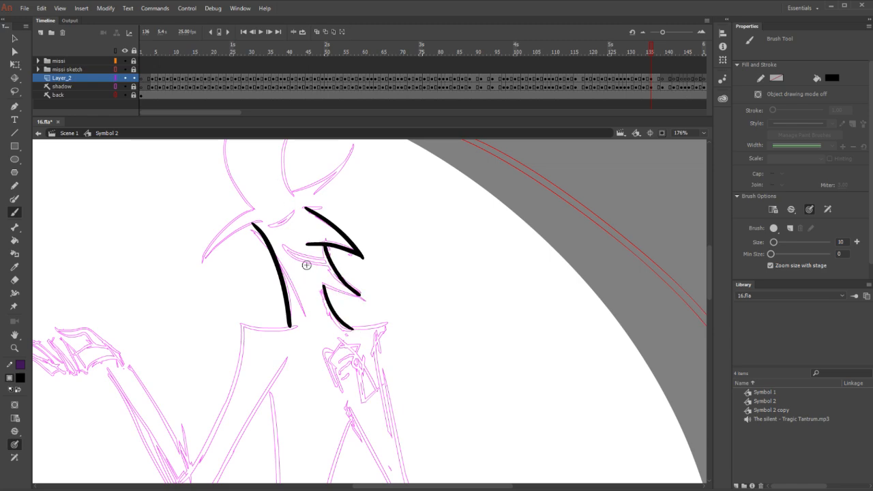
pyautogui.moveTo(301, 275); pyautogui.dragTo(364, 298)
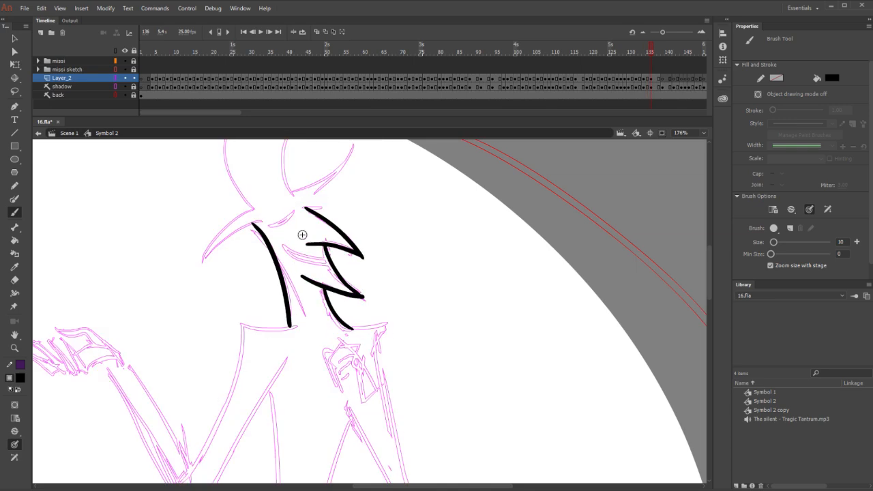
# Trim the overshooting line ends at the tips of the nose and chin
pyautogui.press('e')
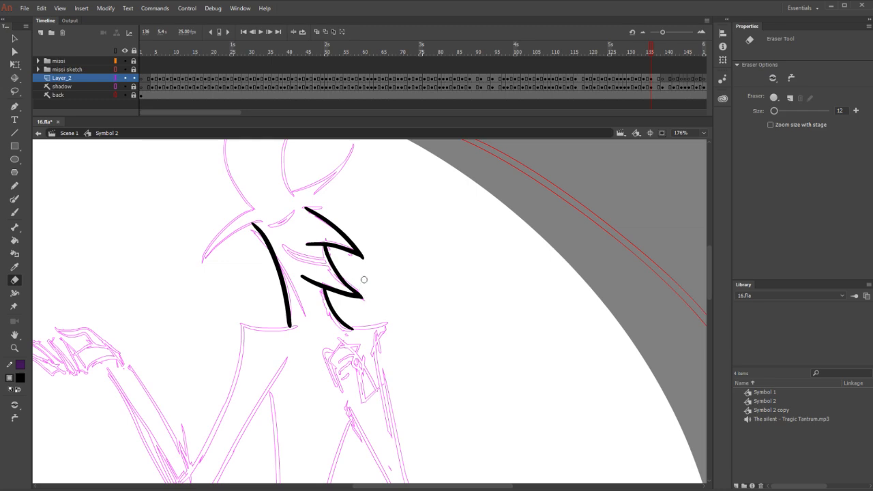
pyautogui.moveTo(373, 200); pyautogui.dragTo(401, 272)
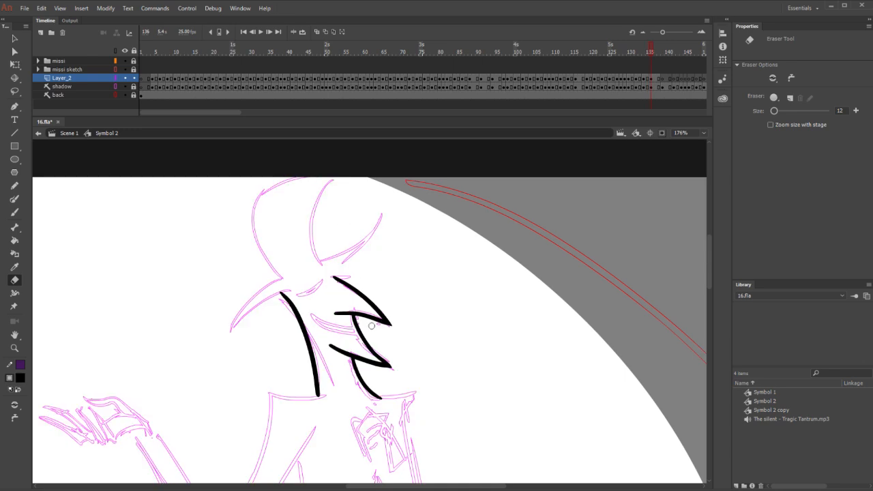
pyautogui.moveTo(371, 326); pyautogui.dragTo(398, 331)
# Ink the hat crown's right curve, its top edge and its left side down to the brim
pyautogui.press('b')
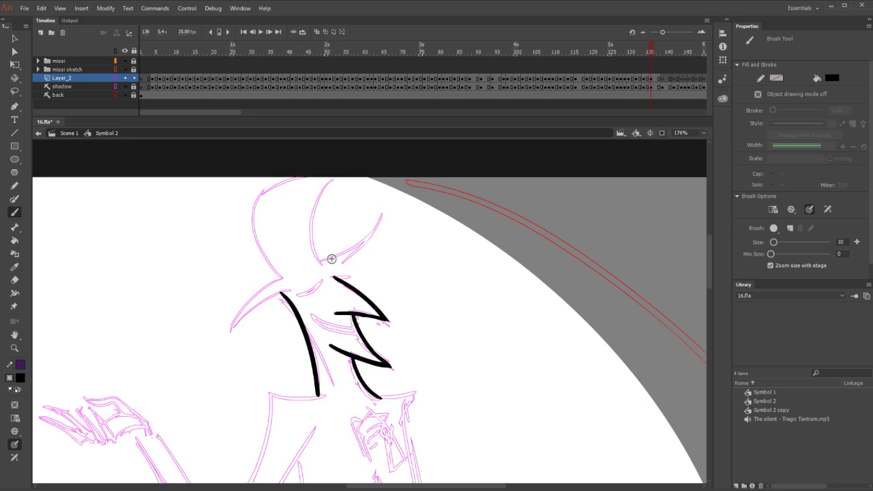
pyautogui.moveTo(332, 258)
pyautogui.mouseDown()
pyautogui.moveTo(372, 304)
pyautogui.moveTo(363, 267)
pyautogui.moveTo(389, 221)
pyautogui.moveTo(306, 245)
pyautogui.mouseUp()
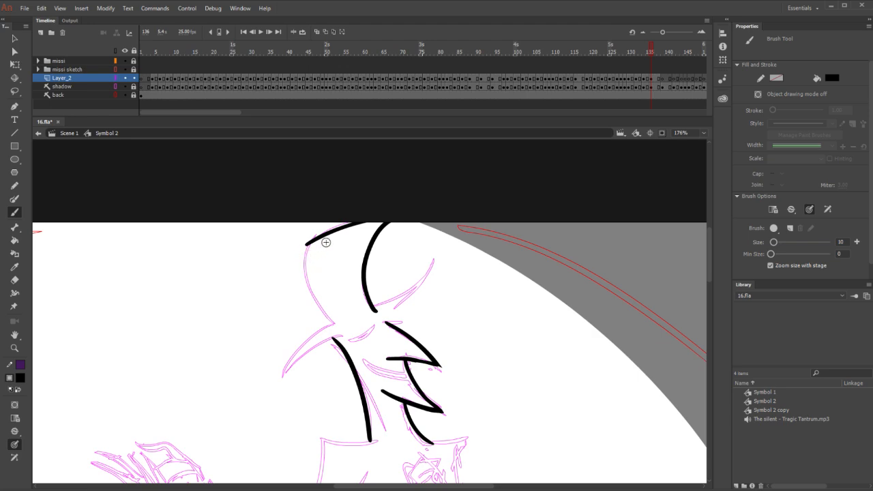
pyautogui.moveTo(309, 243)
pyautogui.mouseDown()
pyautogui.moveTo(304, 267)
pyautogui.moveTo(335, 330)
pyautogui.mouseUp()
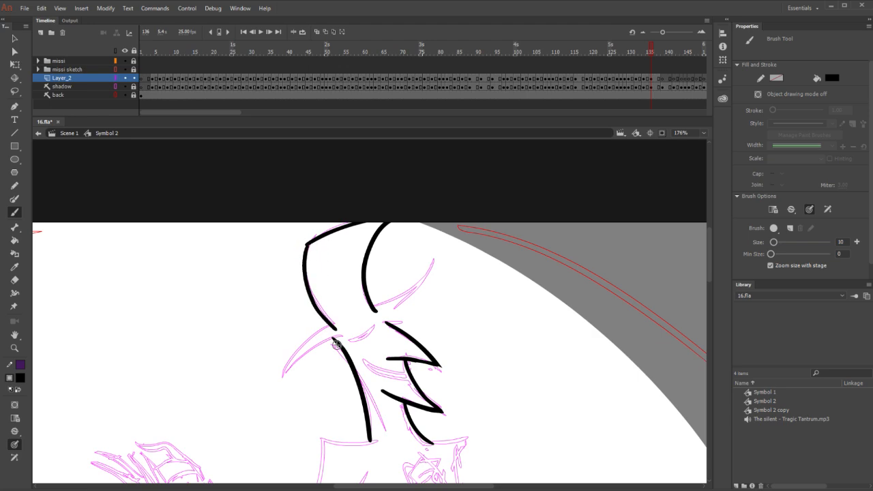
pyautogui.hotkey('ctrl', 'z')
pyautogui.moveTo(308, 243)
pyautogui.mouseDown()
pyautogui.moveTo(315, 300)
pyautogui.moveTo(336, 328)
pyautogui.moveTo(302, 346)
pyautogui.moveTo(285, 375)
pyautogui.moveTo(334, 337)
pyautogui.moveTo(329, 327)
pyautogui.moveTo(300, 346)
pyautogui.moveTo(282, 374)
pyautogui.moveTo(335, 337)
pyautogui.mouseUp()
# Ink the hat brim's pointed left and right ends and the short closed-eye line beneath the hat
pyautogui.press('e')
pyautogui.press('b')
pyautogui.hotkey('ctrl', 'z')
pyautogui.moveTo(372, 309)
pyautogui.mouseDown()
pyautogui.moveTo(435, 260)
pyautogui.moveTo(403, 307)
pyautogui.moveTo(365, 336)
pyautogui.moveTo(374, 326)
pyautogui.mouseUp()
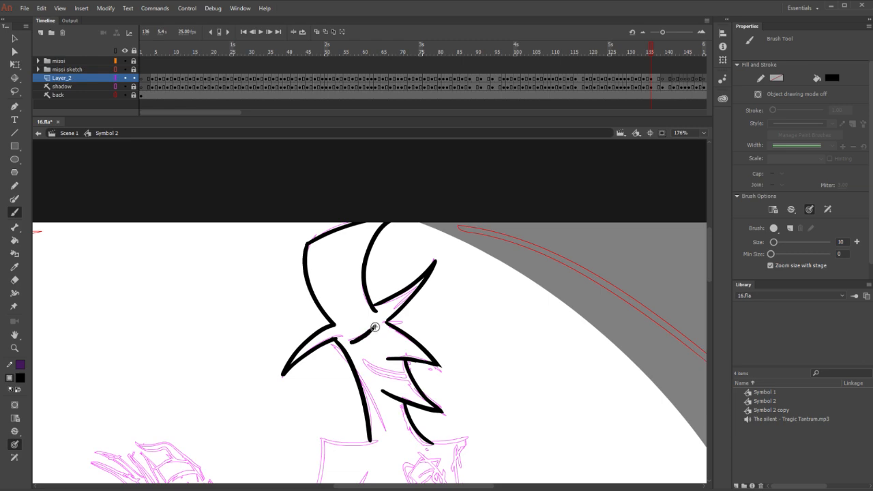
# Ink the smiling mouth under the nose and thicken the eye line, comparing them with the neighbouring inked frame
pyautogui.press('.')
pyautogui.press(',')
pyautogui.moveTo(365, 363)
pyautogui.mouseDown()
pyautogui.moveTo(411, 372)
pyautogui.moveTo(402, 374)
pyautogui.moveTo(401, 362)
pyautogui.mouseUp()
pyautogui.hotkey('ctrl', 'z')
pyautogui.hotkey('ctrl', 'z')
pyautogui.hotkey('ctrl', 'z')
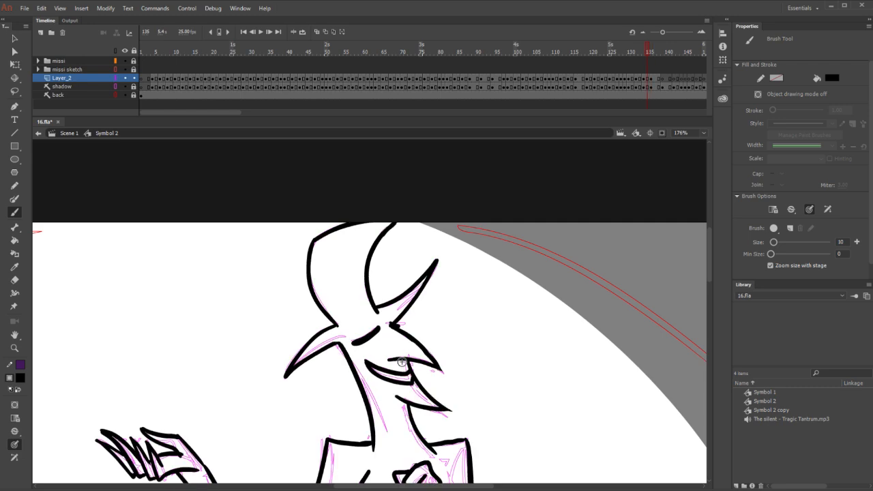
pyautogui.press('.')
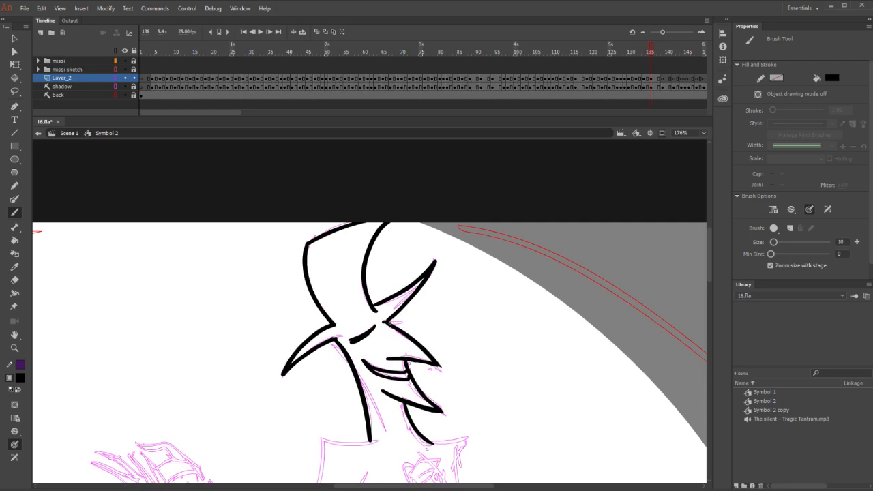
# Ink the raised left hand's thumb and back, and the forearm's lower edge down to the elbow
pyautogui.moveTo(448, 352); pyautogui.dragTo(491, 182)
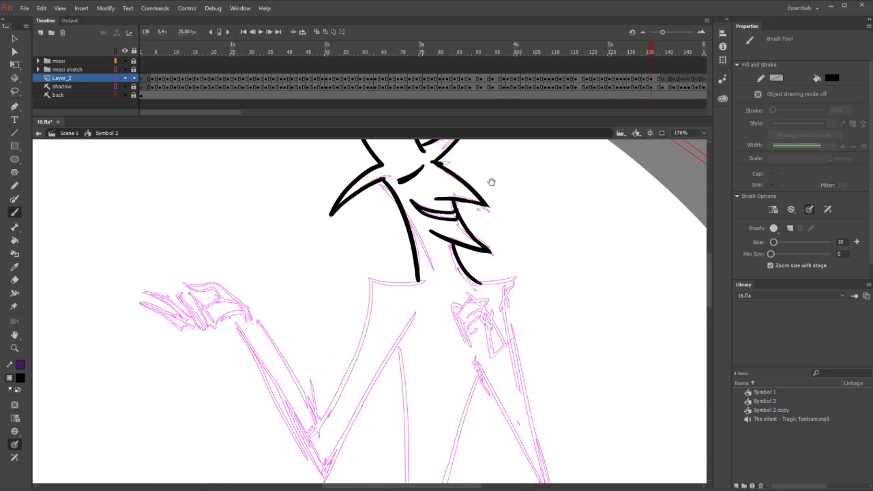
pyautogui.moveTo(471, 353); pyautogui.dragTo(459, 304)
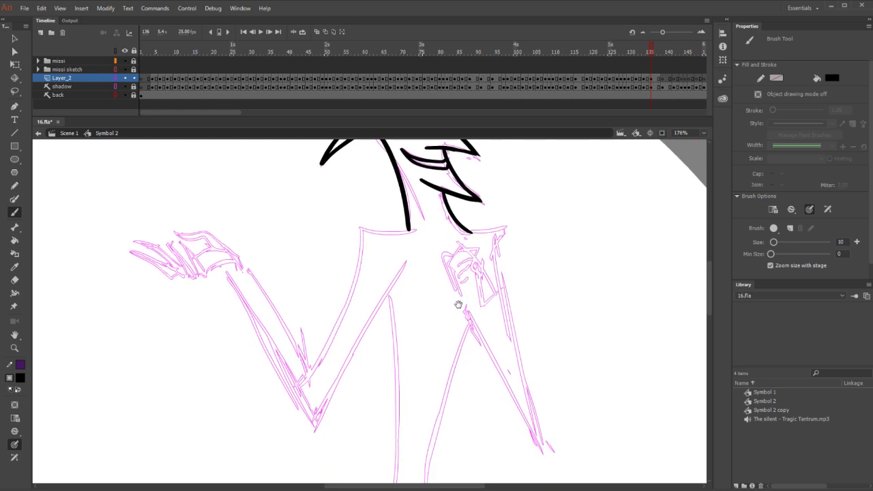
pyautogui.press('.')
pyautogui.moveTo(195, 234)
pyautogui.mouseDown()
pyautogui.moveTo(172, 233)
pyautogui.moveTo(244, 259)
pyautogui.moveTo(247, 274)
pyautogui.moveTo(182, 236)
pyautogui.moveTo(215, 249)
pyautogui.moveTo(314, 406)
pyautogui.mouseUp()
pyautogui.hotkey('ctrl', 'z')
pyautogui.hotkey('ctrl', 'z')
pyautogui.moveTo(217, 266); pyautogui.dragTo(320, 441)
# Ink the left shoulder line out from the neck and the left forearm's upper edge from the wrist toward the elbow
pyautogui.moveTo(416, 230)
pyautogui.mouseDown()
pyautogui.moveTo(360, 231)
pyautogui.moveTo(420, 230)
pyautogui.mouseUp()
pyautogui.hotkey('ctrl', 'z')
pyautogui.hotkey('ctrl', 'z')
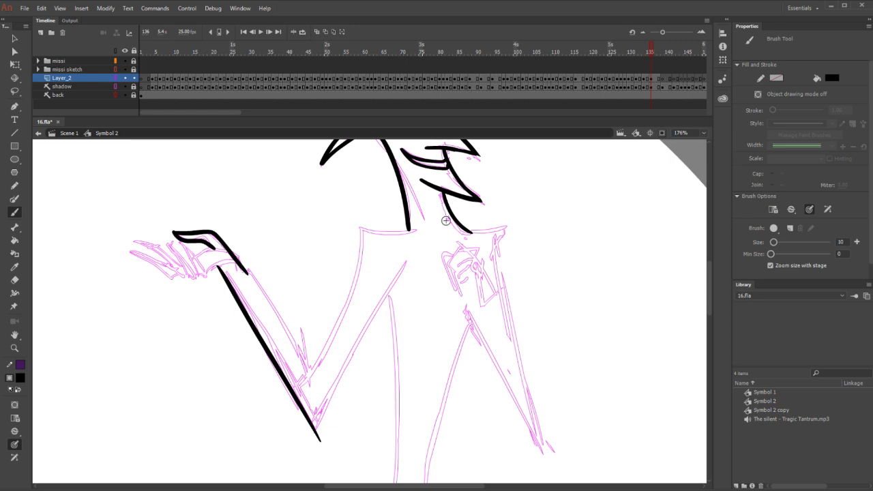
pyautogui.moveTo(360, 231); pyautogui.dragTo(421, 232)
pyautogui.hotkey('ctrl', 'z')
pyautogui.moveTo(239, 265); pyautogui.dragTo(305, 370)
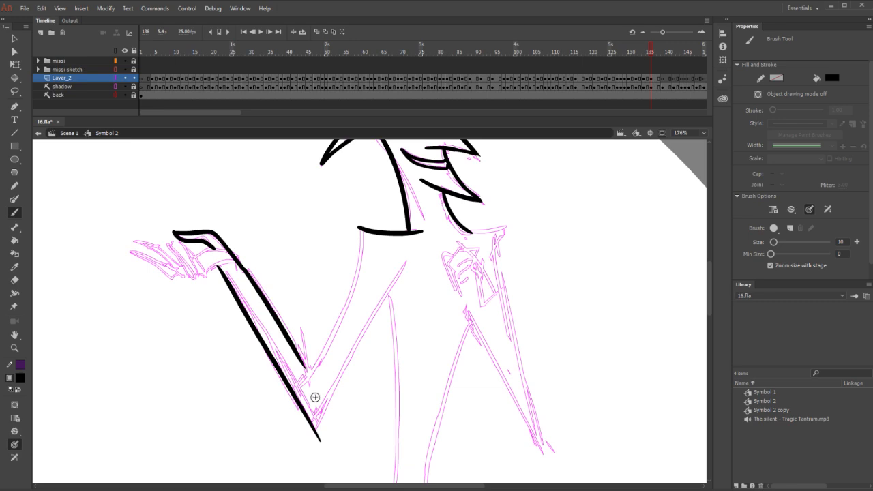
# Ink the left upper arm's upper edge from the shoulder and join it to the forearm at the inner elbow
pyautogui.moveTo(361, 230); pyautogui.dragTo(312, 369)
pyautogui.hotkey('ctrl', 'z')
pyautogui.moveTo(362, 230); pyautogui.dragTo(312, 368)
pyautogui.press('e')
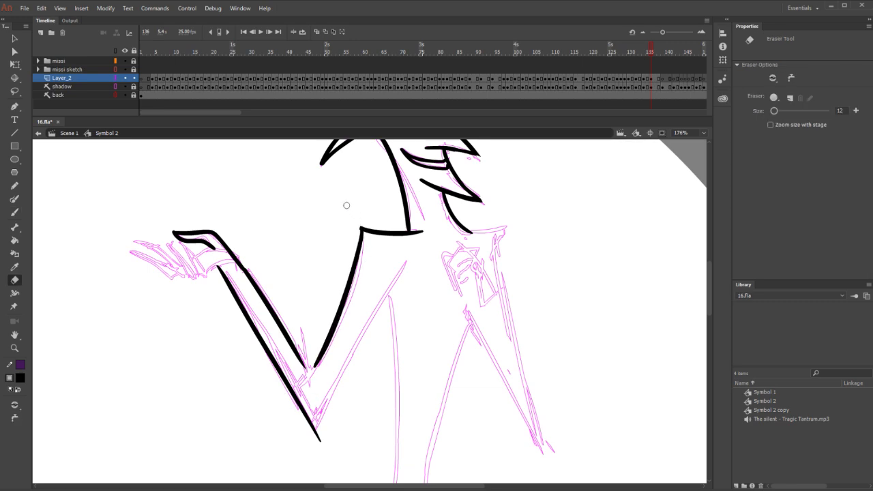
pyautogui.press('b')
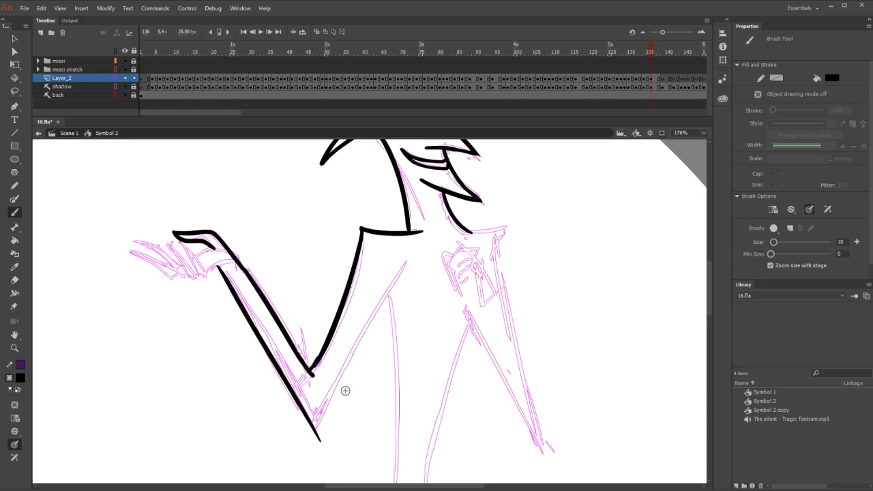
# Ink the left upper arm's lower edge as one smooth line from the armpit to the elbow tip
pyautogui.moveTo(408, 262); pyautogui.dragTo(287, 449)
pyautogui.hotkey('ctrl', 'z')
pyautogui.moveTo(410, 258); pyautogui.dragTo(293, 451)
pyautogui.hotkey('ctrl', 'z')
pyautogui.moveTo(409, 258); pyautogui.dragTo(334, 386)
pyautogui.hotkey('ctrl', 'z')
pyautogui.moveTo(307, 427)
pyautogui.mouseDown()
pyautogui.moveTo(380, 315)
pyautogui.moveTo(317, 426)
pyautogui.mouseUp()
pyautogui.hotkey('ctrl', 'z')
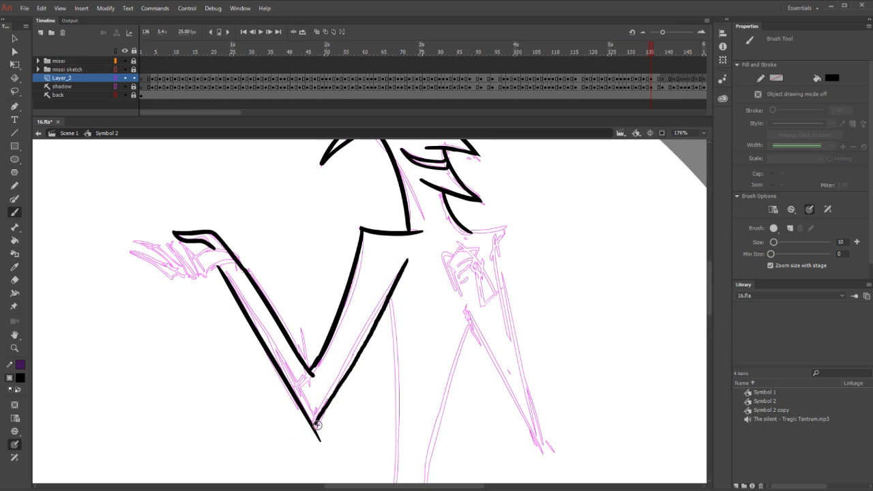
pyautogui.hotkey('ctrl', 'z')
pyautogui.moveTo(405, 261)
pyautogui.mouseDown()
pyautogui.moveTo(333, 384)
pyautogui.moveTo(314, 422)
pyautogui.moveTo(319, 433)
pyautogui.mouseUp()
# Trim the overshooting lines at the left elbow tip and where the shoulder line passes the neck
pyautogui.press('e')
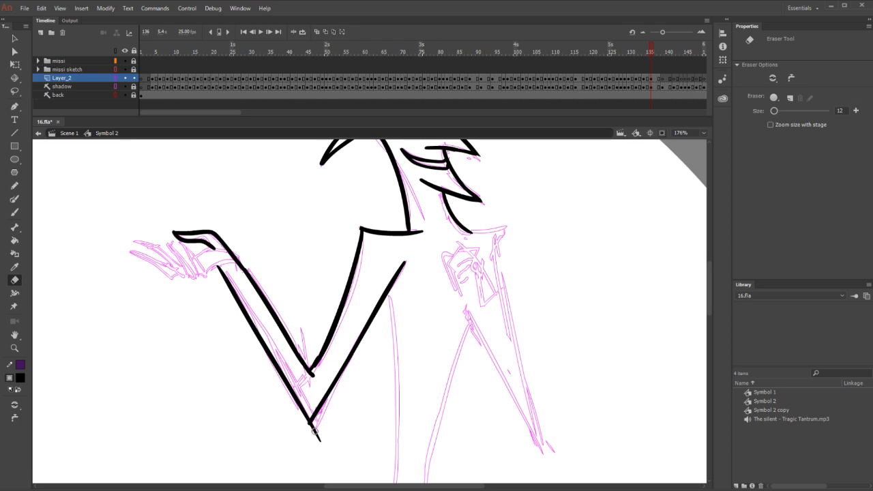
pyautogui.press('.')
pyautogui.press(',')
pyautogui.press('b')
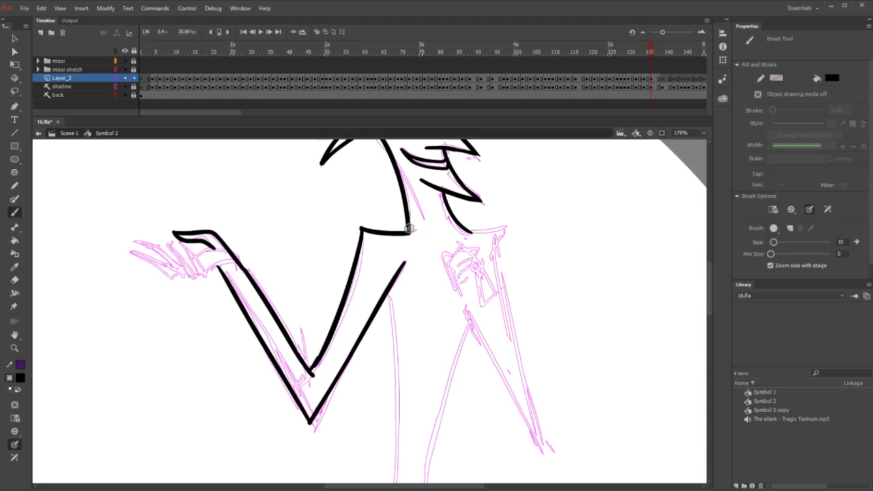
# Ink the left hand's fingers and the short palm line over the sketch on frame 136
pyautogui.moveTo(179, 243)
pyautogui.mouseDown()
pyautogui.moveTo(194, 271)
pyautogui.moveTo(223, 262)
pyautogui.moveTo(192, 251)
pyautogui.moveTo(203, 266)
pyautogui.mouseUp()
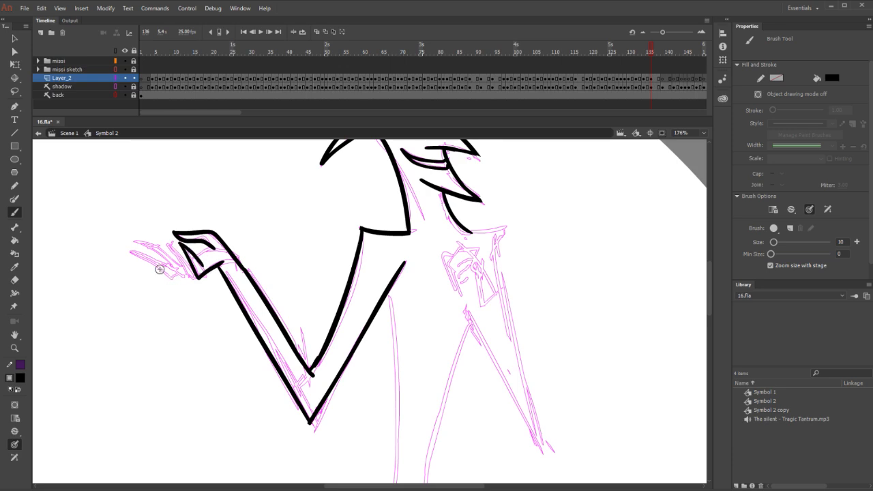
pyautogui.moveTo(166, 245); pyautogui.dragTo(192, 277)
pyautogui.moveTo(148, 245)
pyautogui.mouseDown()
pyautogui.moveTo(184, 278)
pyautogui.moveTo(129, 251)
pyautogui.moveTo(170, 280)
pyautogui.moveTo(183, 275)
pyautogui.mouseUp()
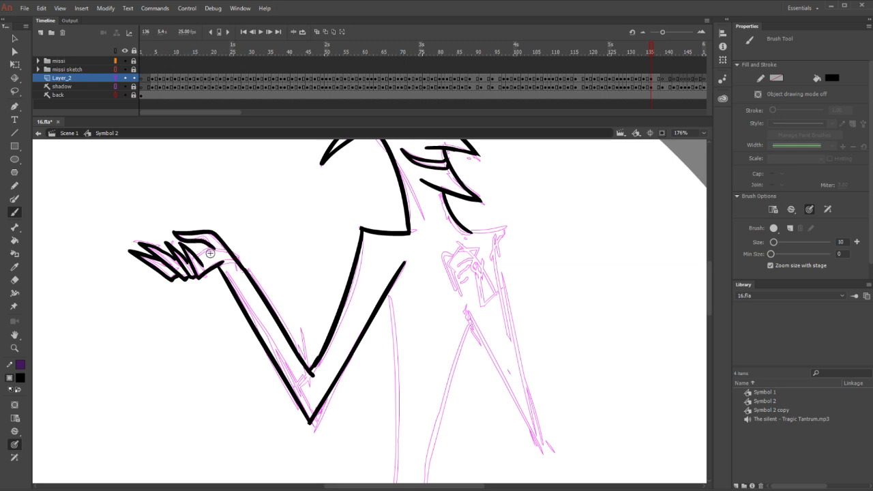
pyautogui.moveTo(201, 252); pyautogui.dragTo(232, 260)
pyautogui.hotkey('ctrl', 'z')
pyautogui.moveTo(195, 255); pyautogui.dragTo(224, 251)
# Ink the right shoulder line out from the neck and the right arm's outer edge down to the elbow
pyautogui.moveTo(513, 271)
pyautogui.mouseDown()
pyautogui.moveTo(484, 306)
pyautogui.moveTo(382, 263)
pyautogui.mouseUp()
pyautogui.hotkey('ctrl', 'z')
pyautogui.moveTo(324, 194); pyautogui.dragTo(367, 192)
pyautogui.hotkey('ctrl', 'z')
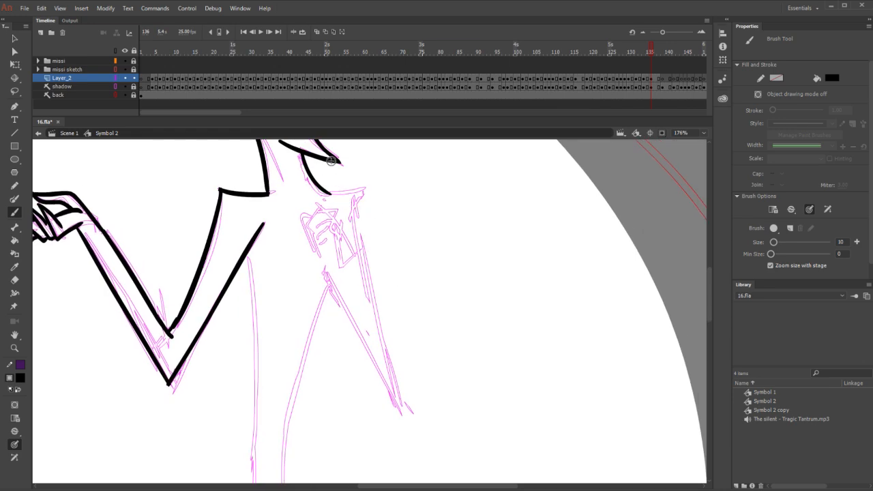
pyautogui.moveTo(326, 194)
pyautogui.mouseDown()
pyautogui.moveTo(370, 189)
pyautogui.moveTo(406, 428)
pyautogui.mouseUp()
pyautogui.hotkey('ctrl', 'z')
pyautogui.hotkey('ctrl', 'z')
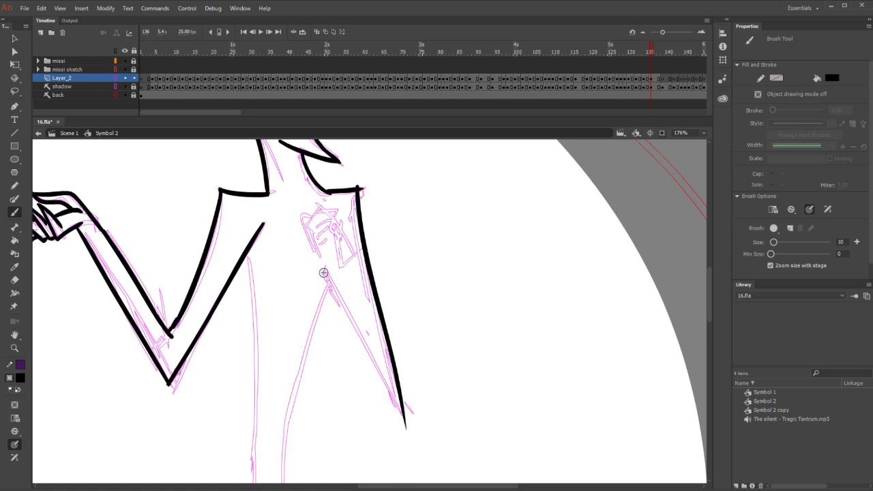
# Ink the right forearm's lower edge to the elbow and trim the overshooting ends at the elbow tip and shoulder corner
pyautogui.moveTo(325, 274); pyautogui.dragTo(405, 426)
pyautogui.hotkey('ctrl', 'z')
pyautogui.moveTo(324, 274); pyautogui.dragTo(407, 430)
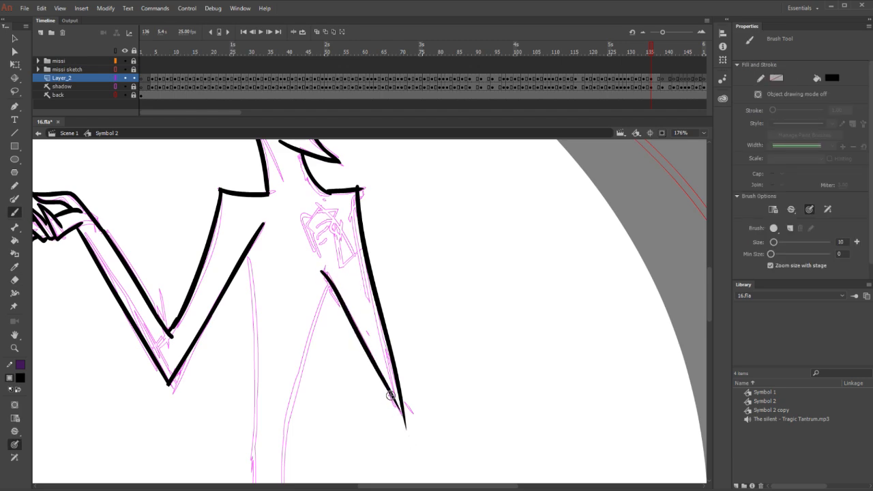
pyautogui.press('e')
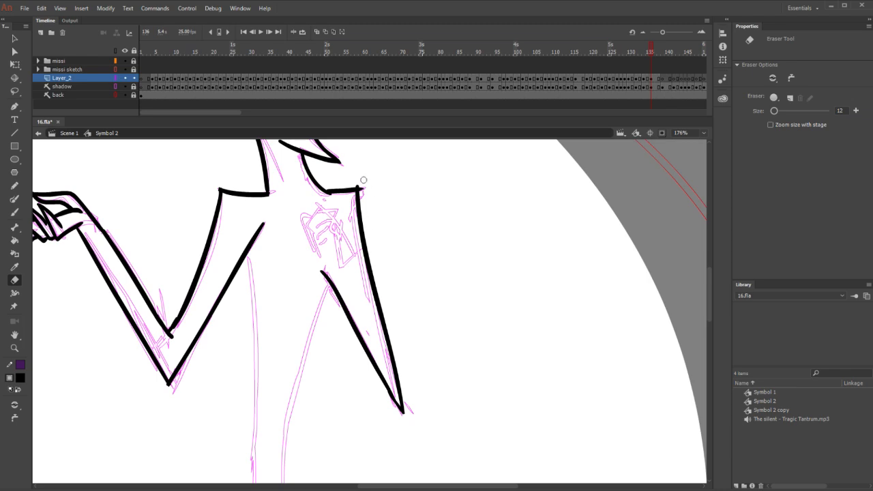
# Ink the right fist with its finger lines and wrist edge, comparing it with the preceding frame's fist
pyautogui.press('b')
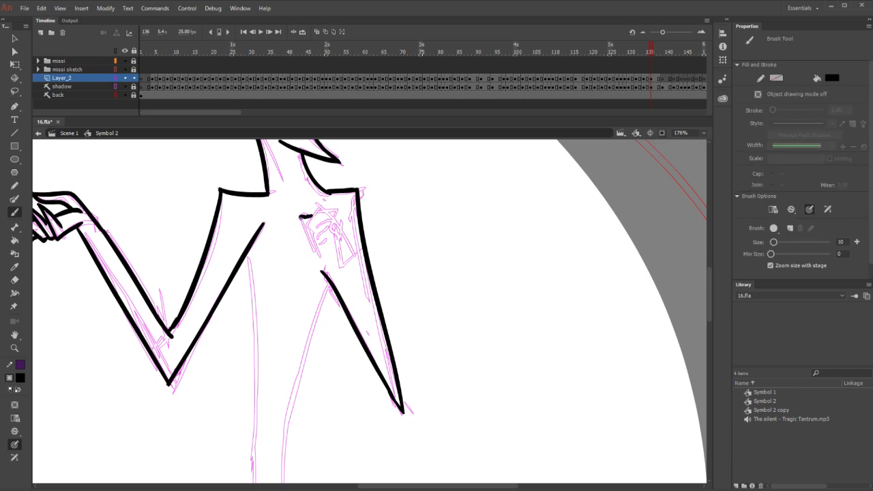
pyautogui.moveTo(318, 205)
pyautogui.mouseDown()
pyautogui.moveTo(312, 245)
pyautogui.moveTo(332, 216)
pyautogui.moveTo(344, 270)
pyautogui.moveTo(329, 229)
pyautogui.moveTo(317, 245)
pyautogui.moveTo(330, 252)
pyautogui.mouseUp()
pyautogui.press(',')
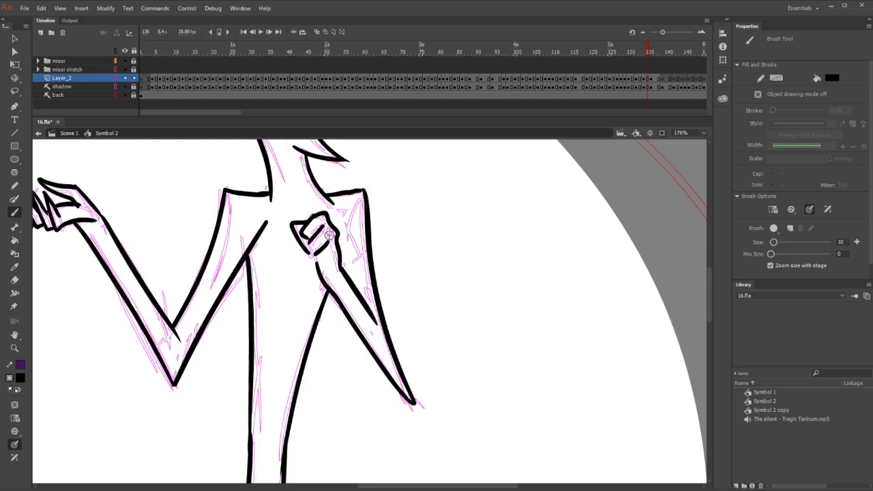
pyautogui.press(',')
pyautogui.press('.')
pyautogui.press('.')
pyautogui.press('e')
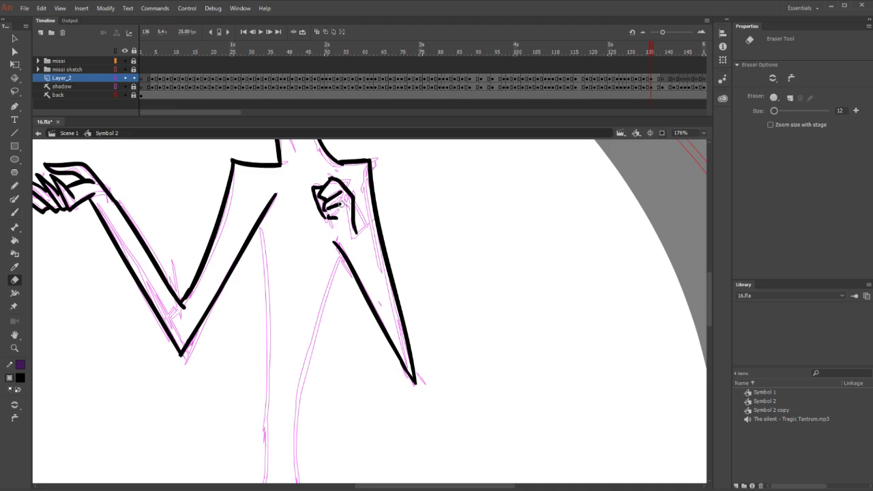
pyautogui.press('b')
pyautogui.moveTo(322, 207); pyautogui.dragTo(326, 220)
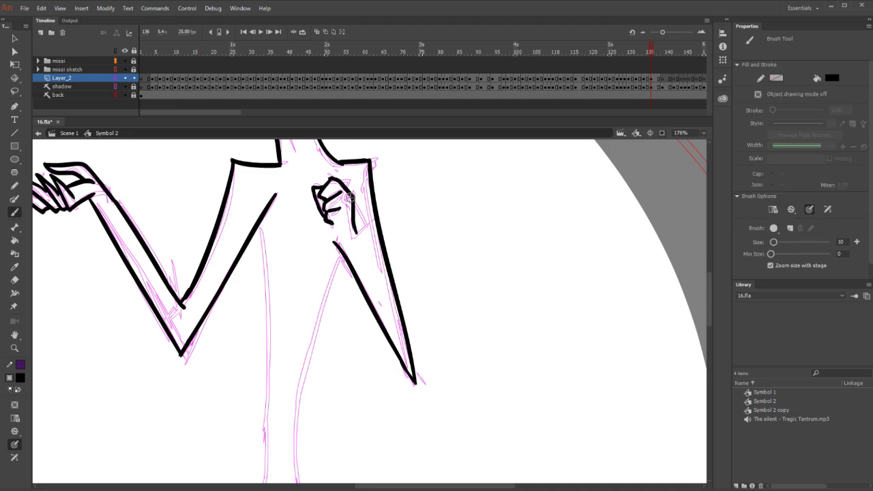
# Ink both sides of the torso from the arms downward, extending the right side as a smooth curve toward the base
pyautogui.moveTo(339, 253); pyautogui.dragTo(298, 477)
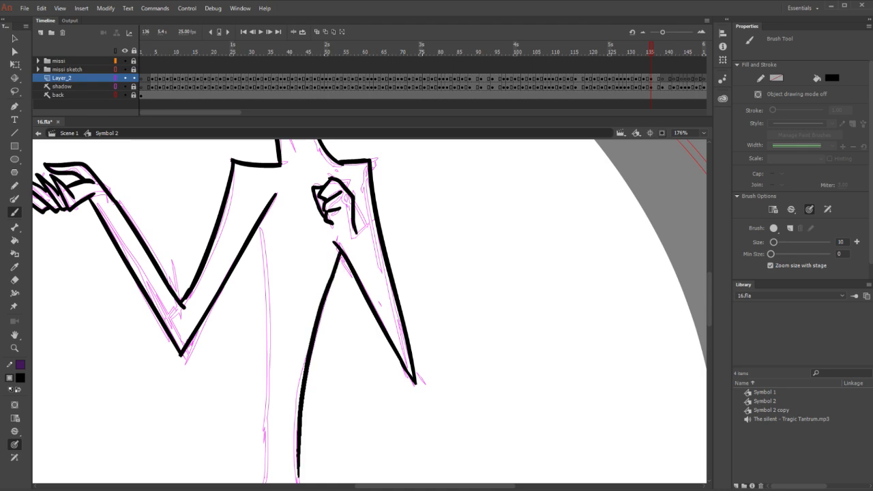
pyautogui.moveTo(257, 226); pyautogui.dragTo(267, 444)
pyautogui.moveTo(332, 362); pyautogui.dragTo(343, 219)
pyautogui.moveTo(311, 265)
pyautogui.mouseDown()
pyautogui.moveTo(317, 354)
pyautogui.moveTo(405, 471)
pyautogui.mouseUp()
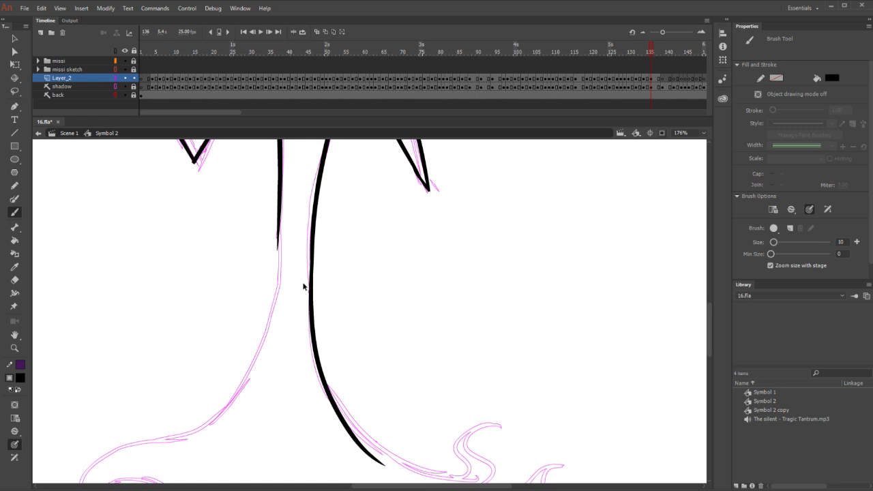
pyautogui.hotkey('ctrl', 'z')
pyautogui.moveTo(311, 244); pyautogui.dragTo(386, 428)
# Ink the upper edge of the topmost right wisp and join it to the end of the body's right contour
pyautogui.moveTo(481, 425)
pyautogui.mouseDown()
pyautogui.moveTo(509, 340)
pyautogui.moveTo(449, 320)
pyautogui.mouseUp()
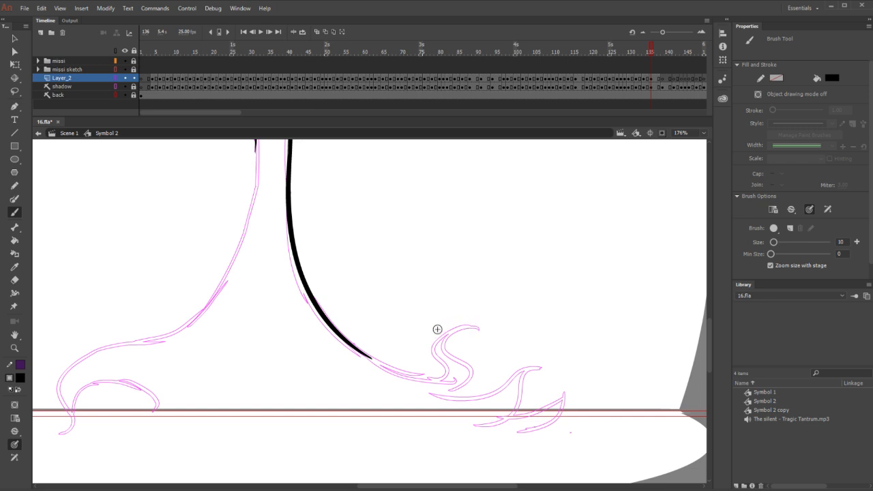
pyautogui.moveTo(481, 327)
pyautogui.mouseDown()
pyautogui.moveTo(446, 335)
pyautogui.moveTo(437, 361)
pyautogui.mouseUp()
pyautogui.hotkey('ctrl', 'z')
pyautogui.moveTo(480, 328)
pyautogui.mouseDown()
pyautogui.moveTo(442, 331)
pyautogui.moveTo(431, 351)
pyautogui.moveTo(444, 369)
pyautogui.mouseUp()
pyautogui.moveTo(365, 357)
pyautogui.mouseDown()
pyautogui.moveTo(405, 373)
pyautogui.moveTo(446, 367)
pyautogui.mouseUp()
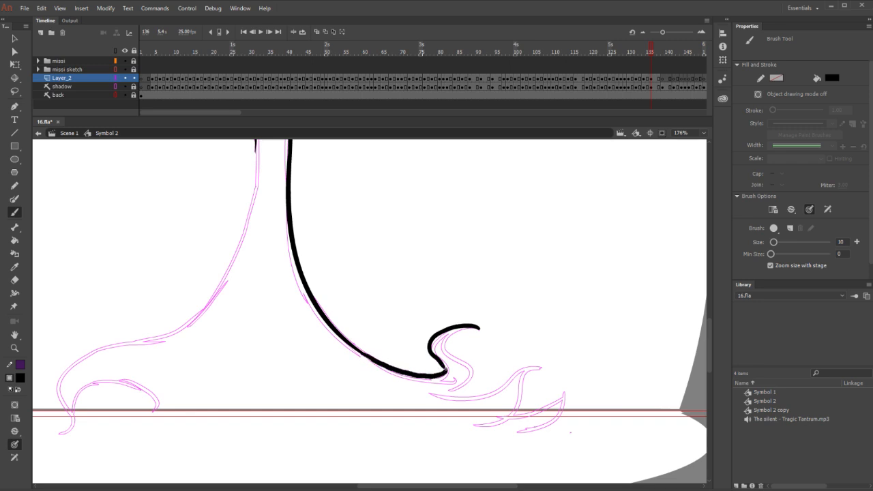
pyautogui.press('e')
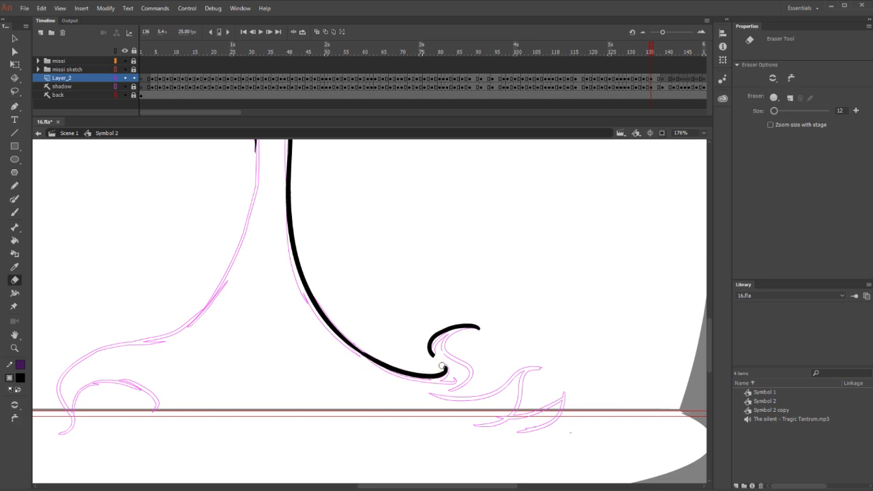
pyautogui.press('b')
pyautogui.moveTo(431, 351); pyautogui.dragTo(437, 365)
pyautogui.hotkey('ctrl', 'z')
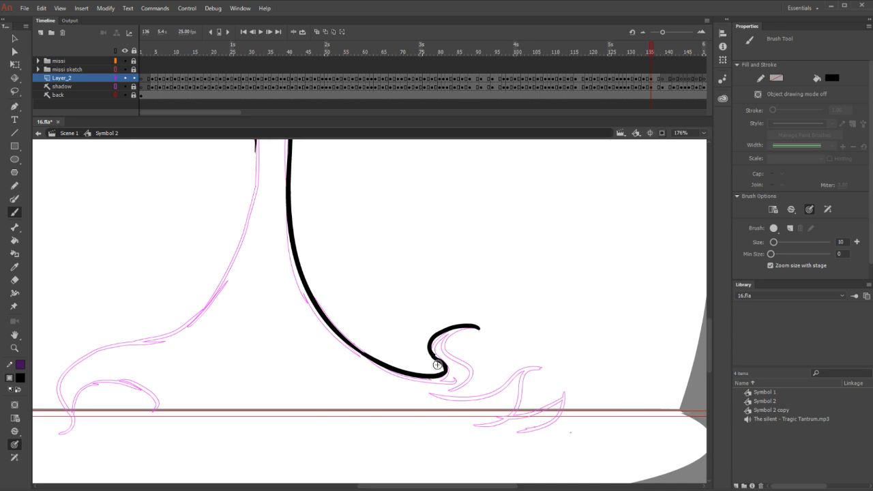
# Ink the remaining right-hand wisps and the long wavy bottom edge, checking the shapes against the preceding frame
pyautogui.press(',')
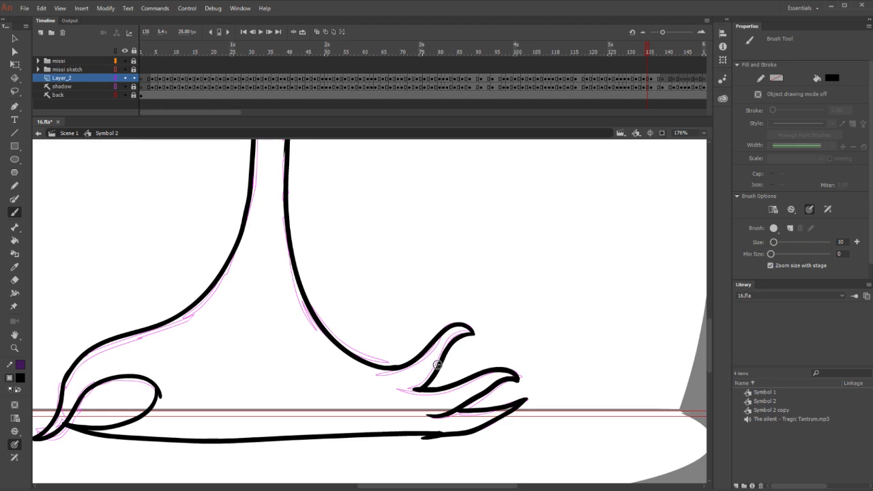
pyautogui.press('.')
pyautogui.moveTo(479, 330)
pyautogui.mouseDown()
pyautogui.moveTo(453, 348)
pyautogui.moveTo(447, 392)
pyautogui.mouseUp()
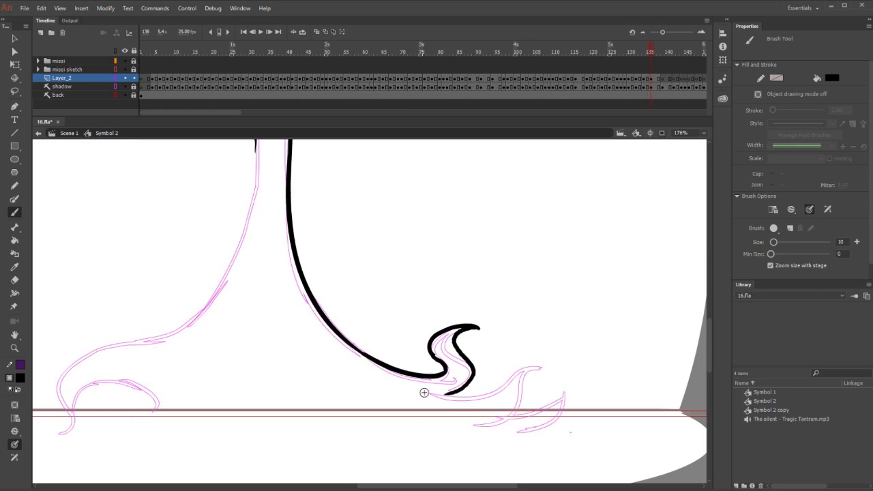
pyautogui.moveTo(536, 367)
pyautogui.mouseDown()
pyautogui.moveTo(488, 390)
pyautogui.moveTo(429, 395)
pyautogui.mouseUp()
pyautogui.moveTo(535, 368); pyautogui.dragTo(472, 428)
pyautogui.moveTo(564, 395)
pyautogui.mouseDown()
pyautogui.moveTo(497, 421)
pyautogui.moveTo(475, 451)
pyautogui.moveTo(264, 436)
pyautogui.moveTo(71, 445)
pyautogui.moveTo(45, 456)
pyautogui.mouseUp()
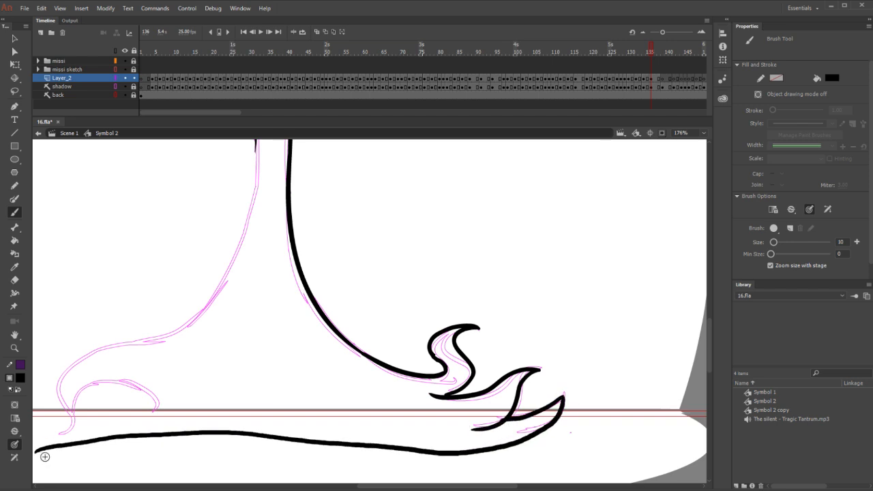
# Ink the lower body's left contour down to the base and the arched curl that meets the bottom edge
pyautogui.moveTo(439, 320); pyautogui.dragTo(608, 351)
pyautogui.press(',')
pyautogui.press('.')
pyautogui.moveTo(426, 158)
pyautogui.mouseDown()
pyautogui.moveTo(419, 232)
pyautogui.moveTo(381, 320)
pyautogui.moveTo(345, 352)
pyautogui.moveTo(227, 402)
pyautogui.moveTo(239, 451)
pyautogui.moveTo(225, 408)
pyautogui.moveTo(219, 432)
pyautogui.moveTo(234, 445)
pyautogui.moveTo(230, 412)
pyautogui.moveTo(253, 369)
pyautogui.moveTo(277, 356)
pyautogui.moveTo(242, 392)
pyautogui.moveTo(238, 444)
pyautogui.mouseUp()
pyautogui.press('e')
pyautogui.press('b')
pyautogui.hotkey('ctrl', 'z')
pyautogui.moveTo(263, 377)
pyautogui.mouseDown()
pyautogui.moveTo(238, 396)
pyautogui.moveTo(238, 447)
pyautogui.moveTo(251, 417)
pyautogui.moveTo(322, 453)
pyautogui.moveTo(293, 479)
pyautogui.mouseUp()
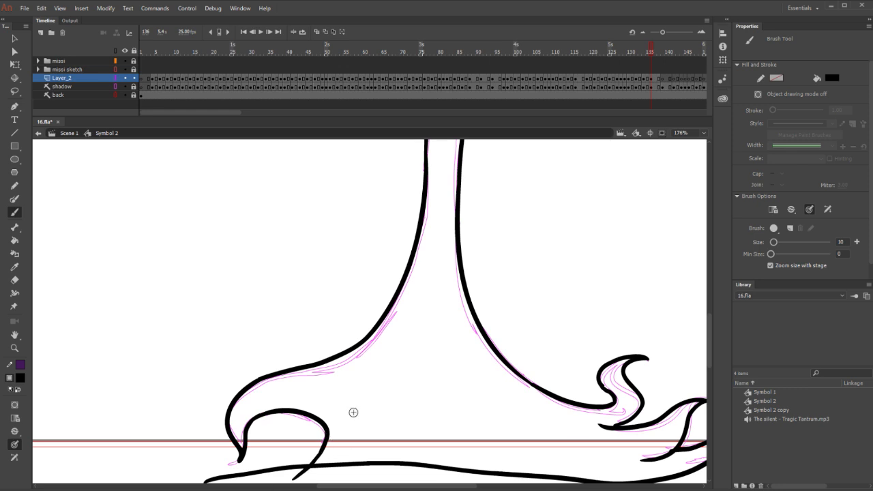
pyautogui.moveTo(425, 336)
pyautogui.mouseDown()
pyautogui.moveTo(454, 367)
pyautogui.moveTo(488, 360)
pyautogui.mouseUp()
pyautogui.hotkey('ctrl', 'z')
# On frame 139, ink the lower body's left contour with its round curl and pointed tail, and the jagged bottom edge
pyautogui.hscroll(5, 593, 271)
pyautogui.scroll(-2, 592, 271)
pyautogui.press('.')
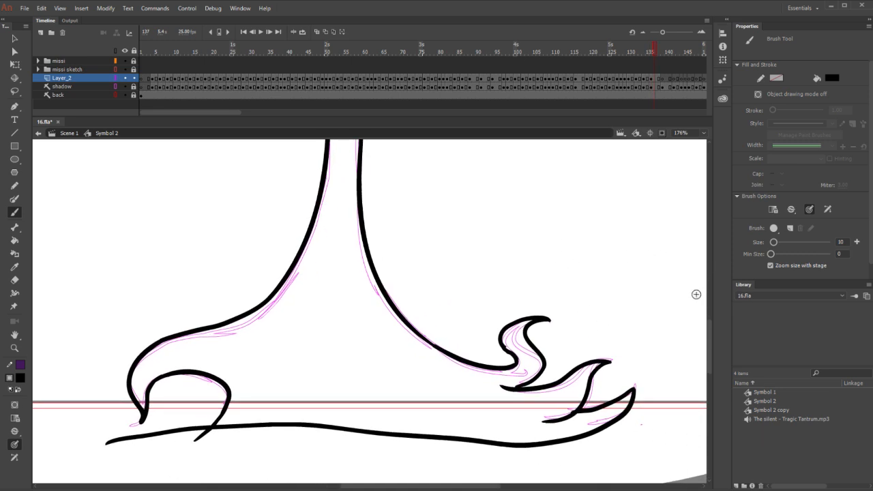
pyautogui.press('.')
pyautogui.press('.')
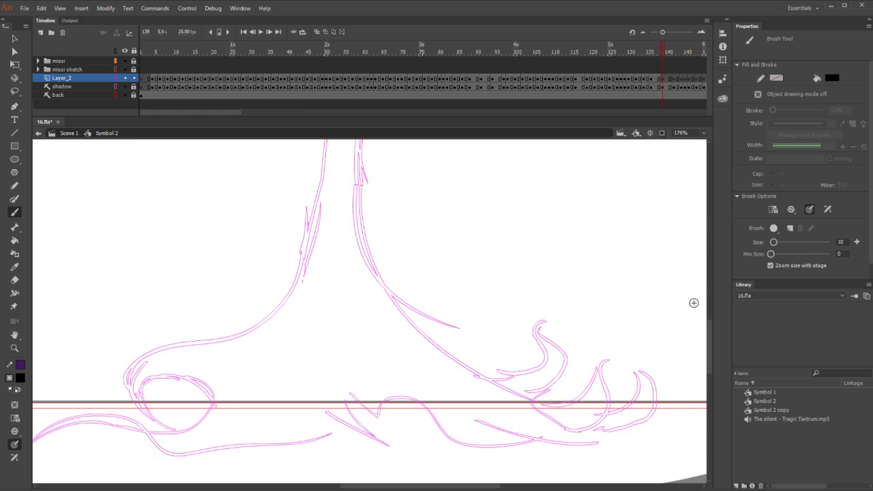
pyautogui.hscroll(-7, 288, 351)
pyautogui.scroll(-1, 288, 350)
pyautogui.moveTo(459, 221)
pyautogui.mouseDown()
pyautogui.moveTo(407, 303)
pyautogui.moveTo(296, 336)
pyautogui.moveTo(280, 361)
pyautogui.moveTo(309, 401)
pyautogui.moveTo(302, 365)
pyautogui.moveTo(333, 362)
pyautogui.moveTo(349, 376)
pyautogui.moveTo(344, 403)
pyautogui.moveTo(311, 413)
pyautogui.moveTo(272, 396)
pyautogui.moveTo(210, 400)
pyautogui.moveTo(276, 423)
pyautogui.moveTo(375, 439)
pyautogui.mouseUp()
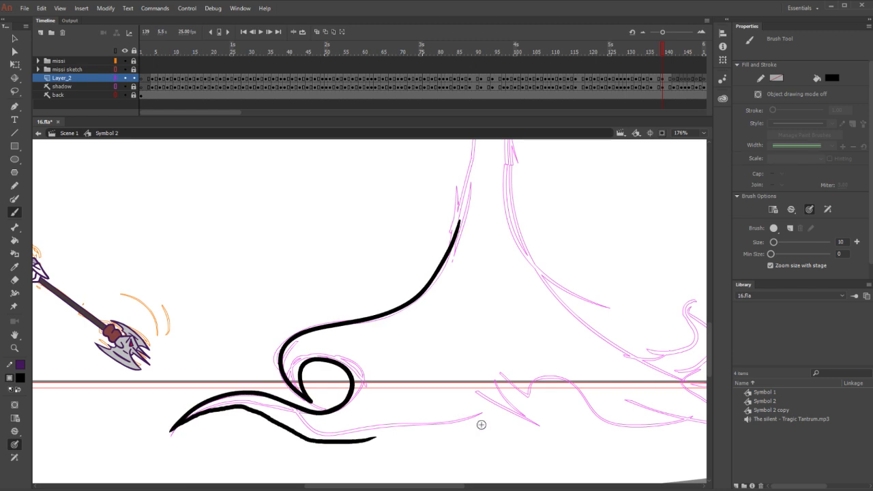
pyautogui.moveTo(491, 403); pyautogui.dragTo(338, 442)
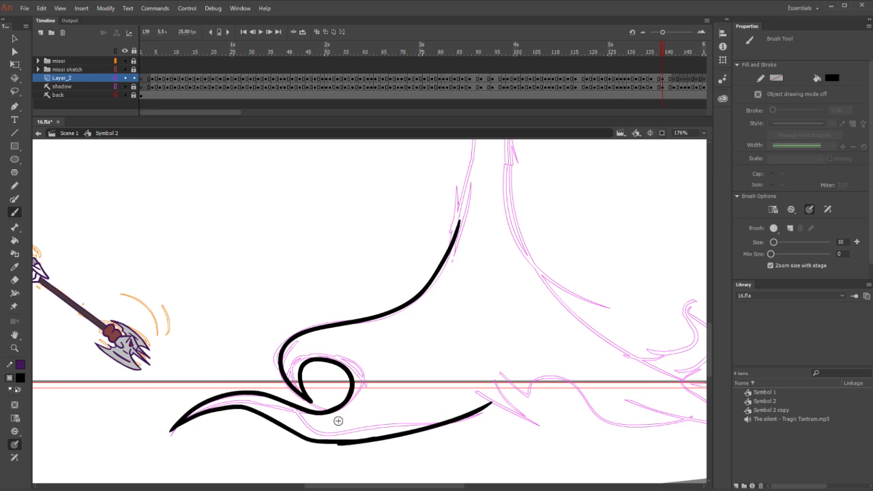
pyautogui.moveTo(581, 362)
pyautogui.mouseDown()
pyautogui.moveTo(430, 325)
pyautogui.moveTo(287, 379)
pyautogui.mouseUp()
pyautogui.moveTo(182, 419)
pyautogui.mouseDown()
pyautogui.moveTo(234, 450)
pyautogui.moveTo(224, 425)
pyautogui.moveTo(266, 405)
pyautogui.moveTo(372, 462)
pyautogui.mouseUp()
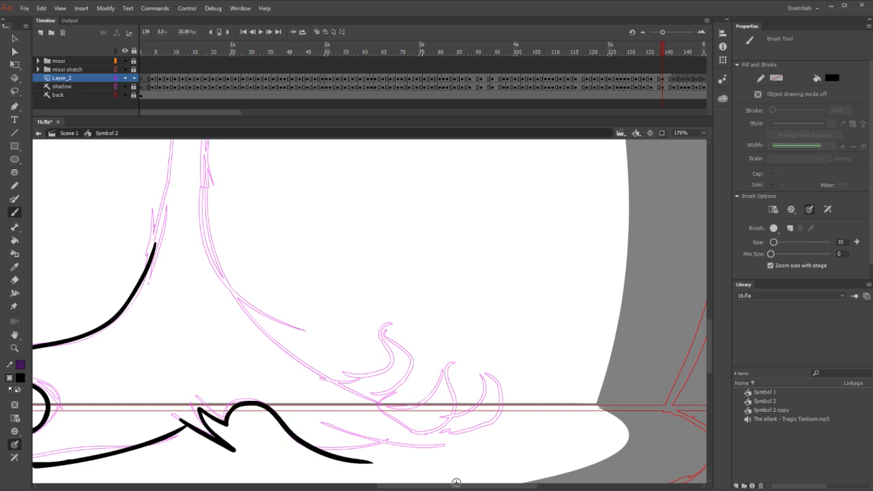
# Ink the flame-like wisps on the right of the base and connect the outermost one to the bottom edge
pyautogui.moveTo(232, 295)
pyautogui.mouseDown()
pyautogui.moveTo(361, 371)
pyautogui.moveTo(382, 368)
pyautogui.mouseUp()
pyautogui.hotkey('ctrl', 'z')
pyautogui.moveTo(393, 319)
pyautogui.mouseDown()
pyautogui.moveTo(387, 352)
pyautogui.moveTo(371, 371)
pyautogui.moveTo(320, 374)
pyautogui.mouseUp()
pyautogui.moveTo(394, 321)
pyautogui.mouseDown()
pyautogui.moveTo(409, 355)
pyautogui.moveTo(386, 401)
pyautogui.moveTo(419, 402)
pyautogui.moveTo(455, 360)
pyautogui.moveTo(458, 399)
pyautogui.moveTo(437, 421)
pyautogui.mouseUp()
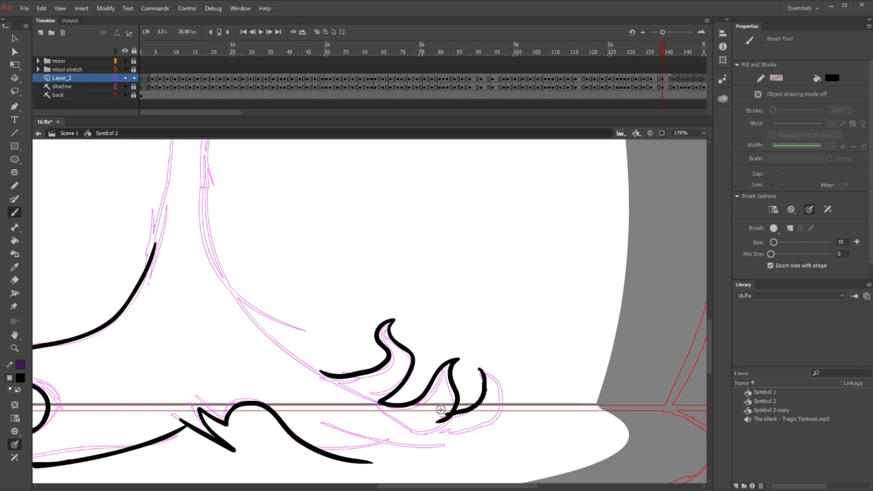
pyautogui.moveTo(479, 367)
pyautogui.mouseDown()
pyautogui.moveTo(503, 407)
pyautogui.moveTo(484, 429)
pyautogui.moveTo(332, 450)
pyautogui.mouseUp()
# Ink the body's right contour from the right forearm down to the topmost wisp as one continuous curve
pyautogui.moveTo(349, 279); pyautogui.dragTo(444, 450)
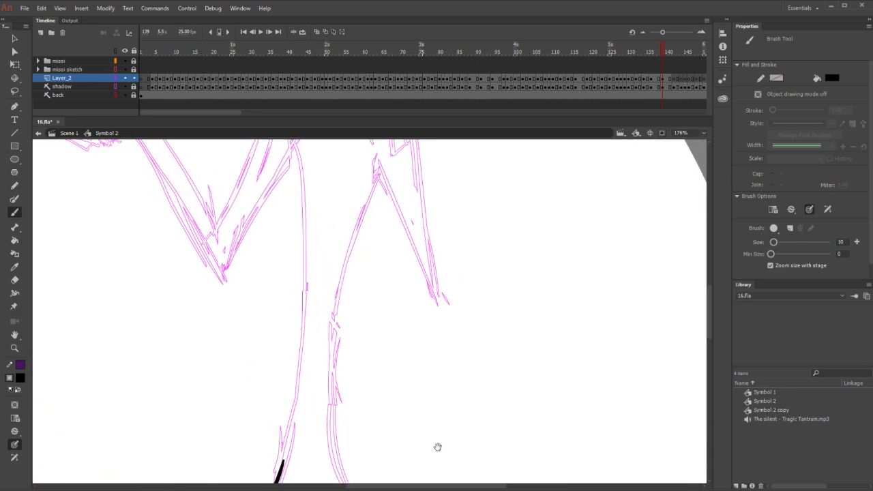
pyautogui.scroll(-1, 407, 255)
pyautogui.moveTo(372, 157)
pyautogui.mouseDown()
pyautogui.moveTo(334, 277)
pyautogui.moveTo(321, 418)
pyautogui.mouseUp()
pyautogui.moveTo(447, 413); pyautogui.dragTo(354, 283)
pyautogui.moveTo(225, 271)
pyautogui.mouseDown()
pyautogui.moveTo(244, 351)
pyautogui.moveTo(276, 399)
pyautogui.moveTo(344, 451)
pyautogui.mouseUp()
pyautogui.hotkey('ctrl', 'z')
pyautogui.moveTo(224, 271)
pyautogui.mouseDown()
pyautogui.moveTo(248, 371)
pyautogui.moveTo(330, 453)
pyautogui.mouseUp()
pyautogui.hotkey('ctrl', 'z')
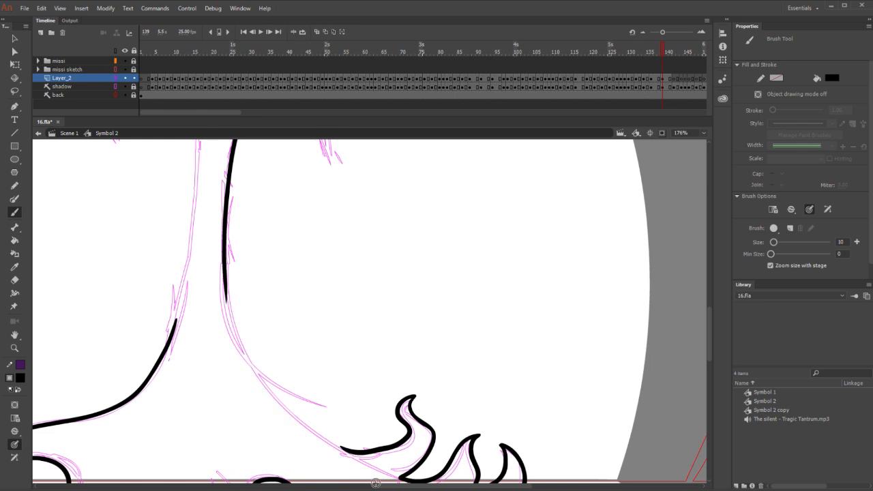
pyautogui.moveTo(225, 271)
pyautogui.mouseDown()
pyautogui.moveTo(240, 337)
pyautogui.moveTo(281, 402)
pyautogui.moveTo(318, 437)
pyautogui.moveTo(342, 451)
pyautogui.mouseUp()
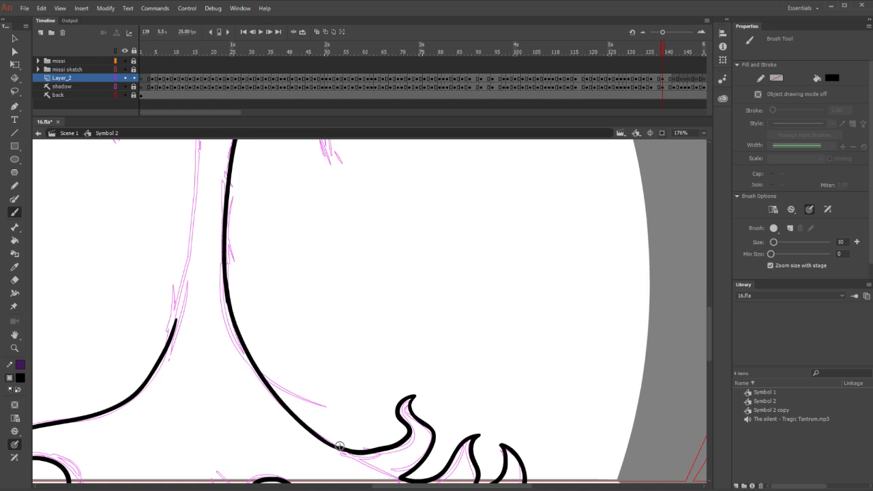
# Ink the right fist and the right forearm's lower edge from the wrist to the elbow on frame 139
pyautogui.scroll(10, 370, 189)
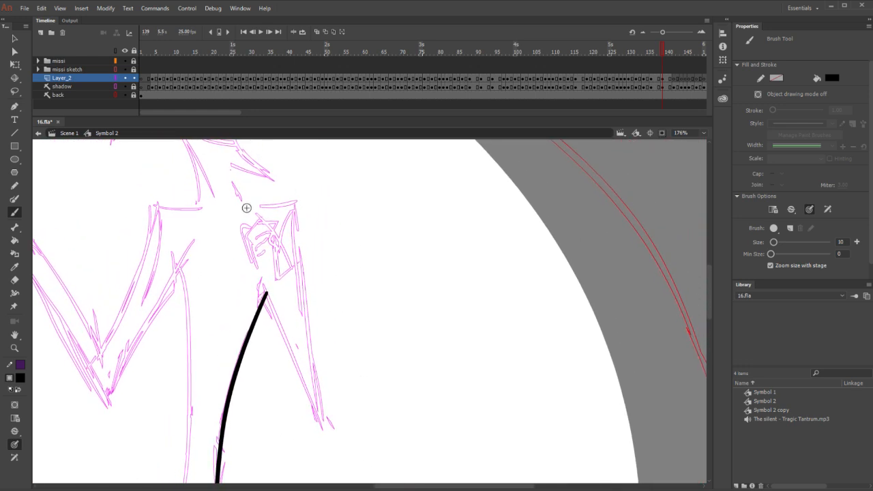
pyautogui.moveTo(252, 225)
pyautogui.mouseDown()
pyautogui.moveTo(253, 257)
pyautogui.moveTo(265, 217)
pyautogui.moveTo(280, 269)
pyautogui.moveTo(270, 235)
pyautogui.moveTo(250, 245)
pyautogui.moveTo(272, 250)
pyautogui.moveTo(253, 256)
pyautogui.mouseUp()
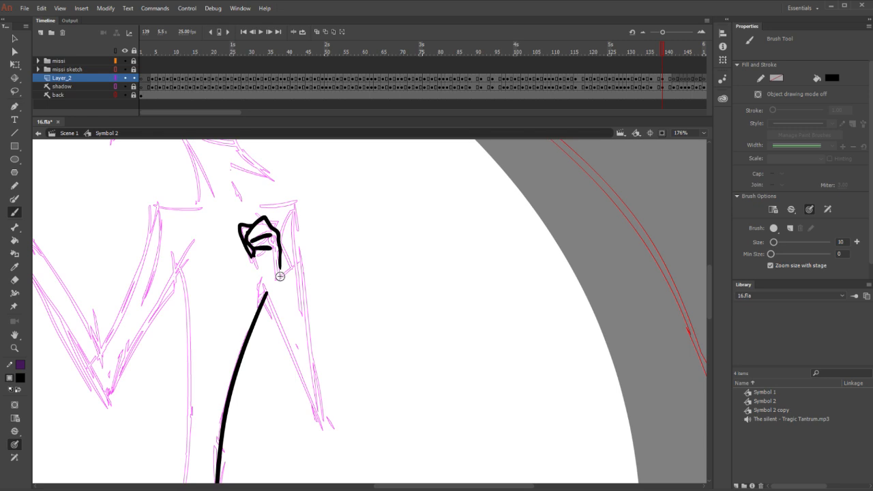
pyautogui.moveTo(257, 271); pyautogui.dragTo(336, 448)
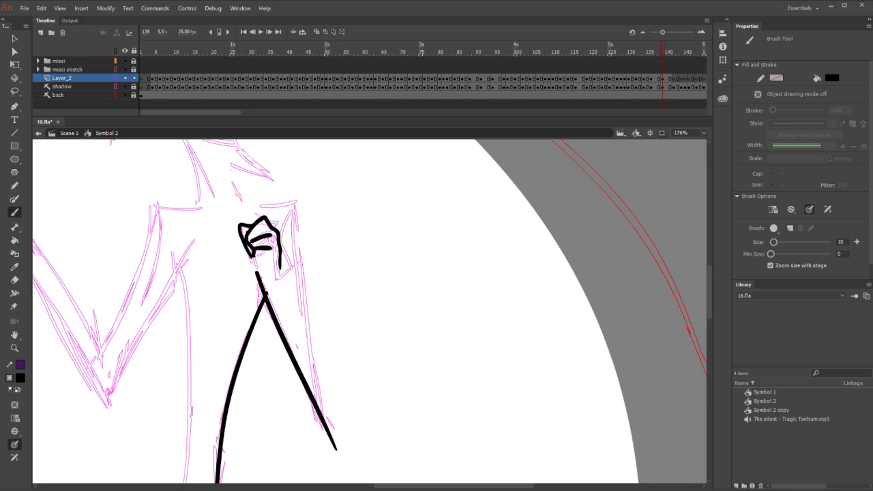
pyautogui.hotkey('ctrl', 'z')
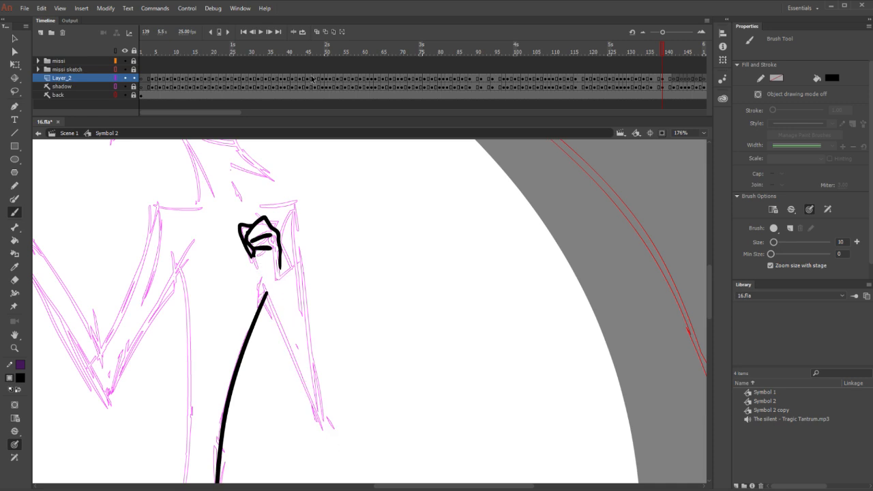
pyautogui.moveTo(257, 274); pyautogui.dragTo(329, 440)
pyautogui.hotkey('ctrl', 'z')
pyautogui.moveTo(258, 275); pyautogui.dragTo(333, 436)
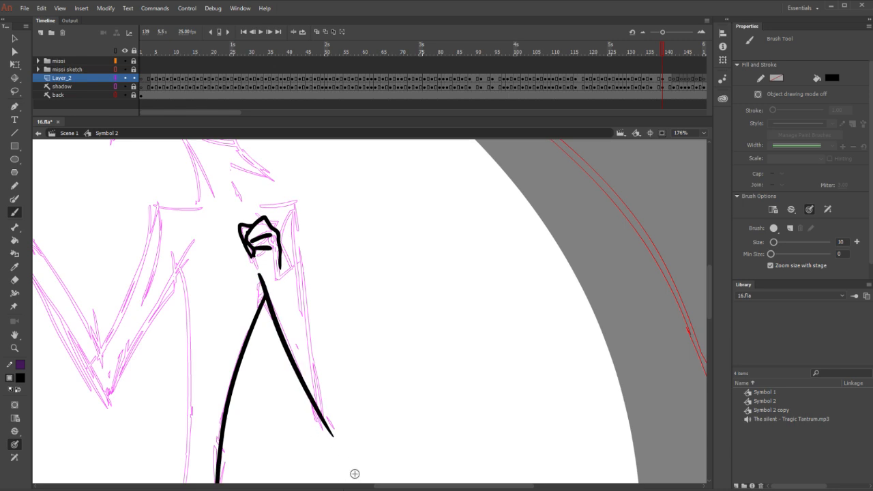
pyautogui.hotkey('ctrl', 'z')
# On frame 139, ink the right shoulder line and the right arm's outer edge down to the elbow, trimming overshoots at the corners
pyautogui.moveTo(245, 205); pyautogui.dragTo(302, 199)
pyautogui.hotkey('ctrl', 'z')
pyautogui.moveTo(242, 206)
pyautogui.mouseDown()
pyautogui.moveTo(306, 202)
pyautogui.moveTo(302, 296)
pyautogui.moveTo(319, 420)
pyautogui.mouseUp()
pyautogui.hotkey('ctrl', 'z')
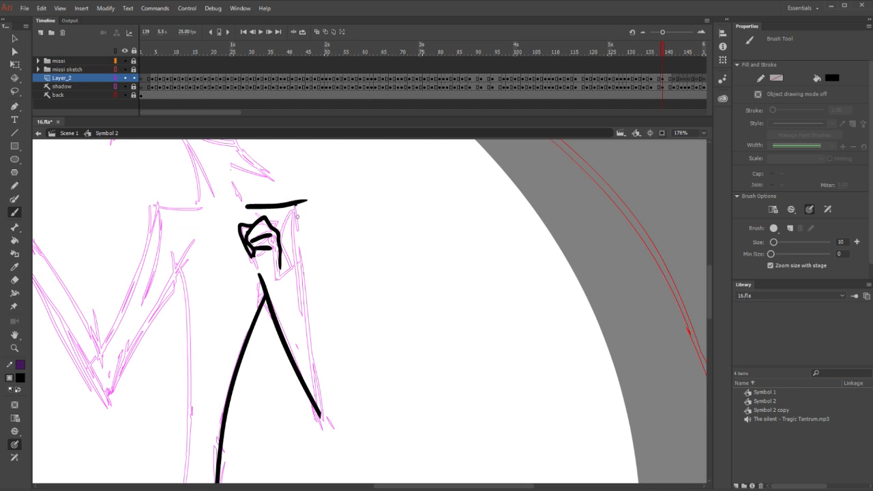
pyautogui.moveTo(297, 202); pyautogui.dragTo(331, 444)
pyautogui.hotkey('ctrl', 'z')
pyautogui.moveTo(298, 202); pyautogui.dragTo(321, 419)
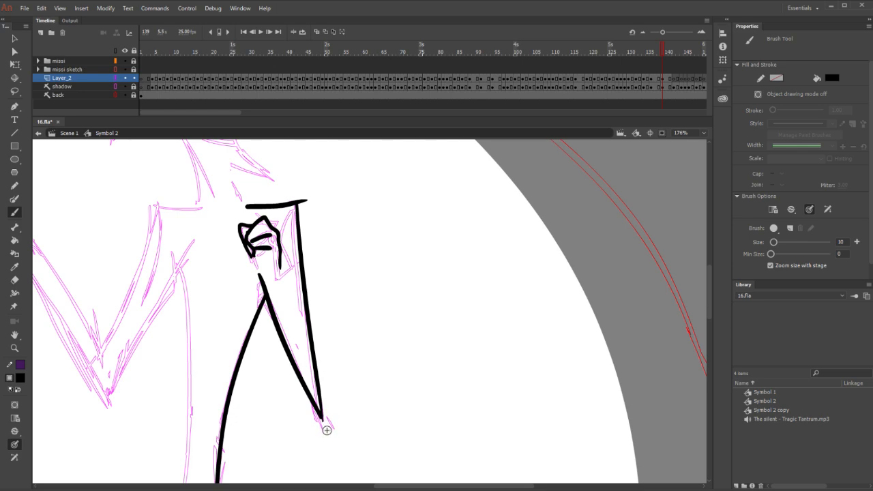
pyautogui.press('e')
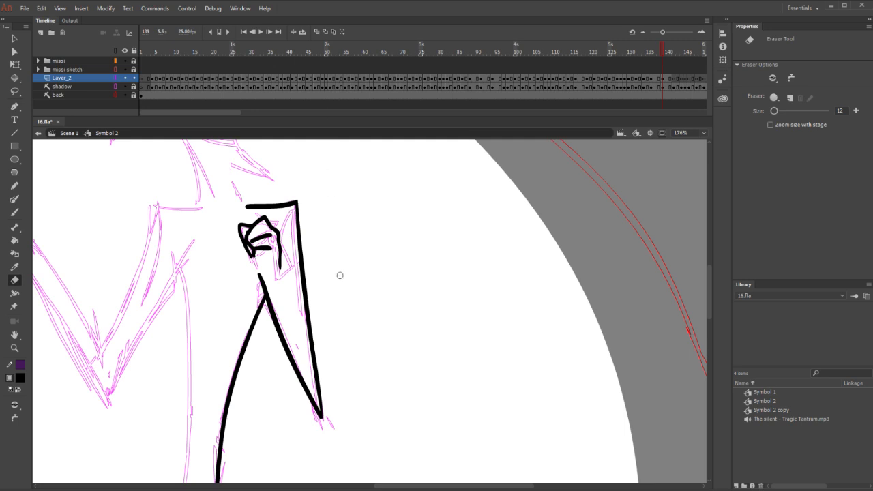
# Ink the upper and lower edges of the left forearm from the wrist to the elbow
pyautogui.hscroll(-5, 216, 219)
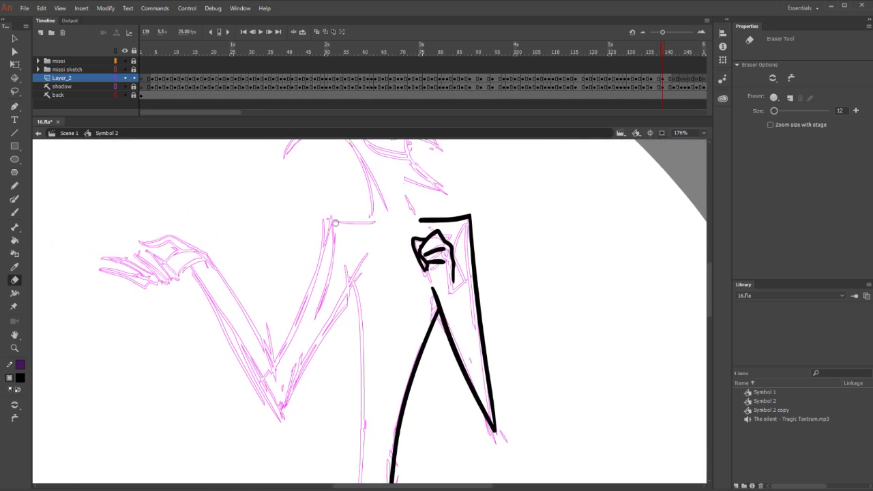
pyautogui.press('b')
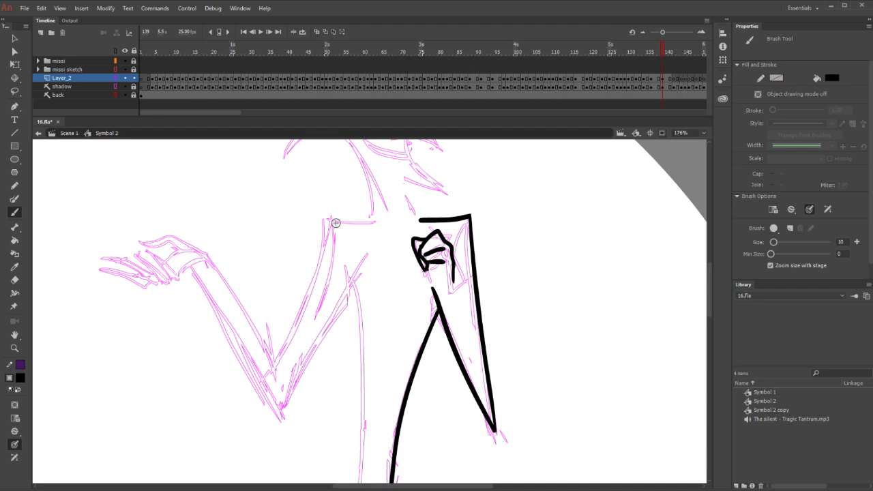
pyautogui.moveTo(189, 267)
pyautogui.mouseDown()
pyautogui.moveTo(274, 424)
pyautogui.moveTo(204, 295)
pyautogui.mouseUp()
pyautogui.hotkey('ctrl', 'z')
pyautogui.moveTo(231, 339); pyautogui.dragTo(285, 442)
pyautogui.moveTo(207, 252); pyautogui.dragTo(281, 377)
pyautogui.hotkey('ctrl', 'z')
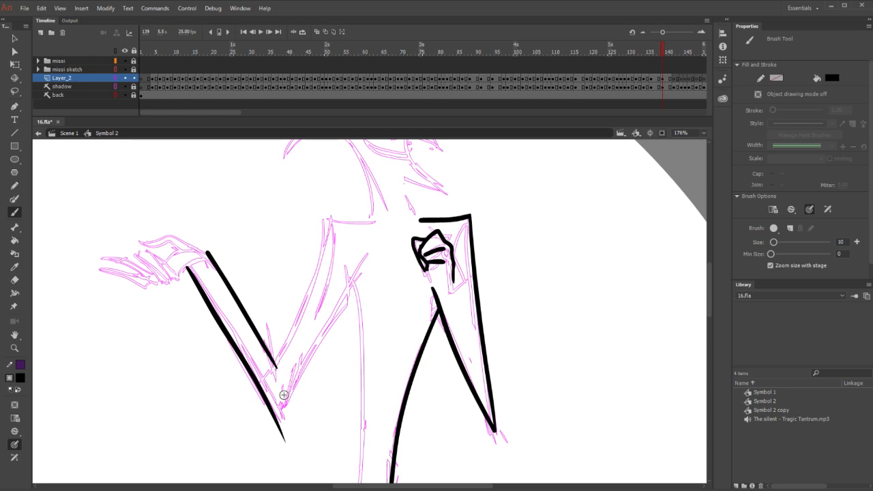
# Ink the left upper arm's lower edge from the armpit to the elbow and erase the stroke ends crossing below the elbow tip
pyautogui.moveTo(368, 253); pyautogui.dragTo(246, 464)
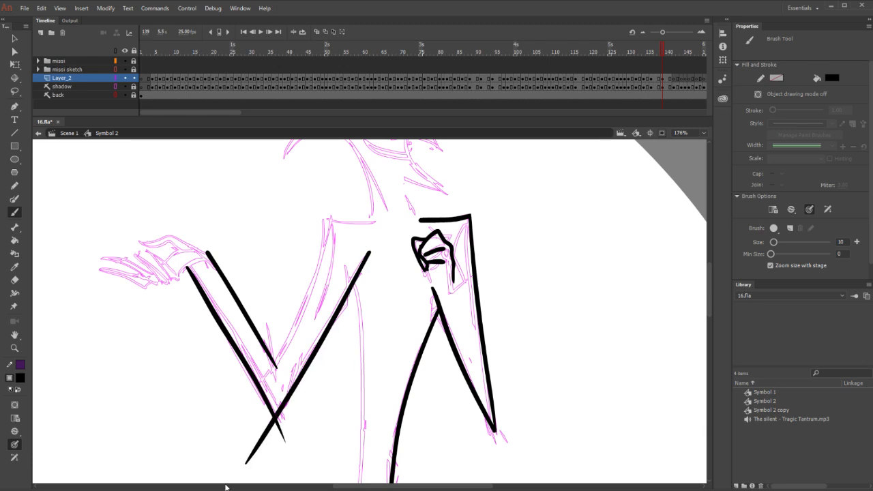
pyautogui.press('e')
pyautogui.moveTo(271, 423); pyautogui.dragTo(262, 409)
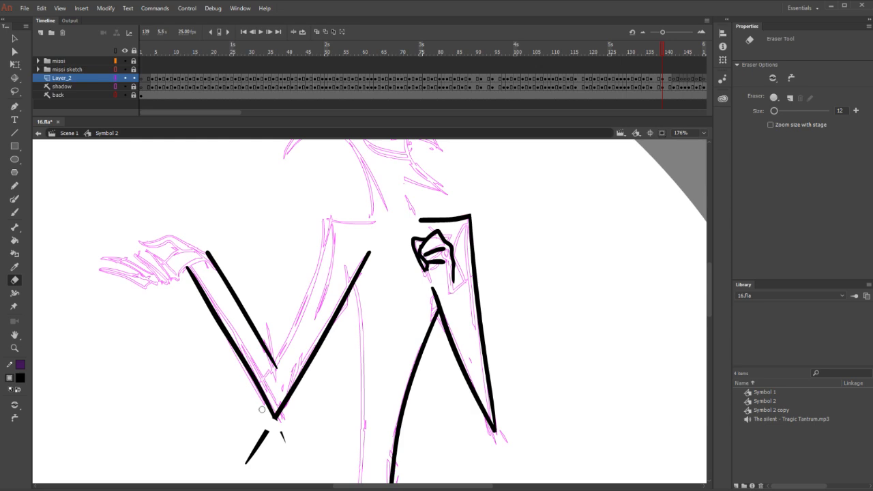
pyautogui.moveTo(268, 429); pyautogui.dragTo(246, 463)
# Ink the left shoulder as a nearly horizontal line from the shoulder corner towards the neck
pyautogui.press('b')
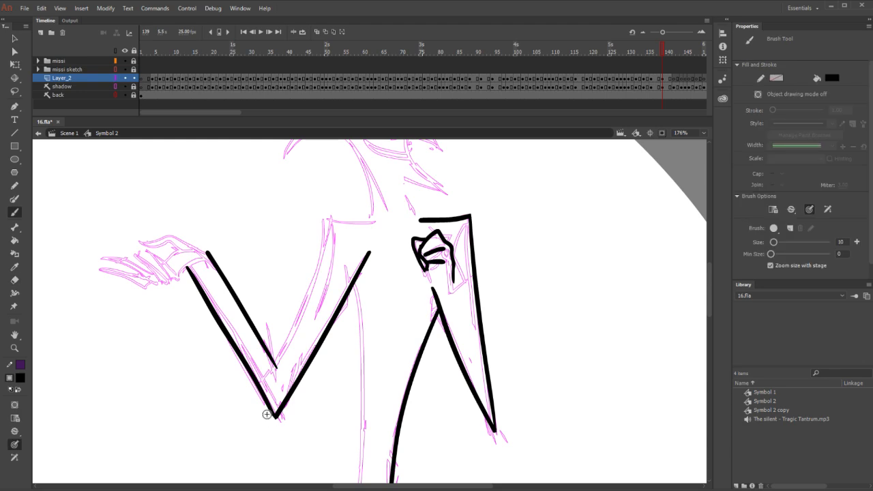
pyautogui.moveTo(325, 222); pyautogui.dragTo(381, 218)
pyautogui.hotkey('ctrl', 'z')
pyautogui.moveTo(324, 220); pyautogui.dragTo(386, 218)
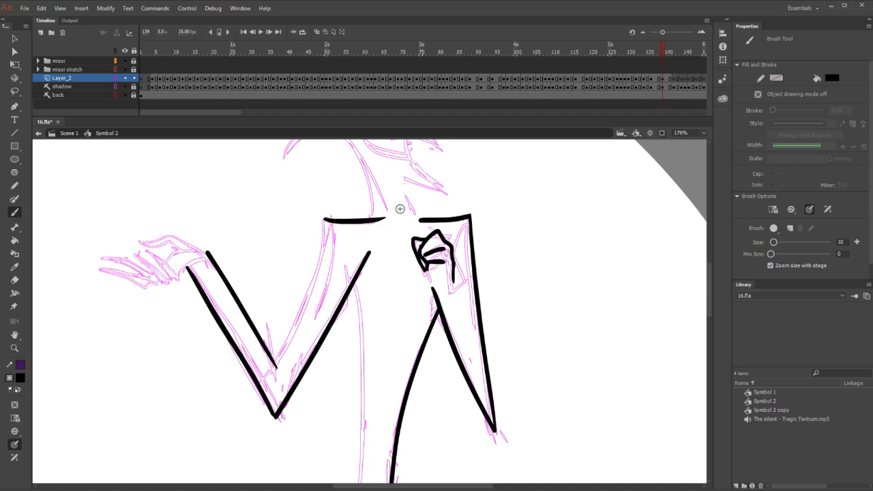
# Ink the left upper arm's outer edge as a curve from the shoulder to the inner elbow, and clean up the overshoots at both ends
pyautogui.moveTo(326, 222); pyautogui.dragTo(279, 362)
pyautogui.hotkey('ctrl', 'z')
pyautogui.moveTo(327, 222); pyautogui.dragTo(278, 375)
pyautogui.hotkey('ctrl', 'z')
pyautogui.moveTo(327, 220); pyautogui.dragTo(271, 365)
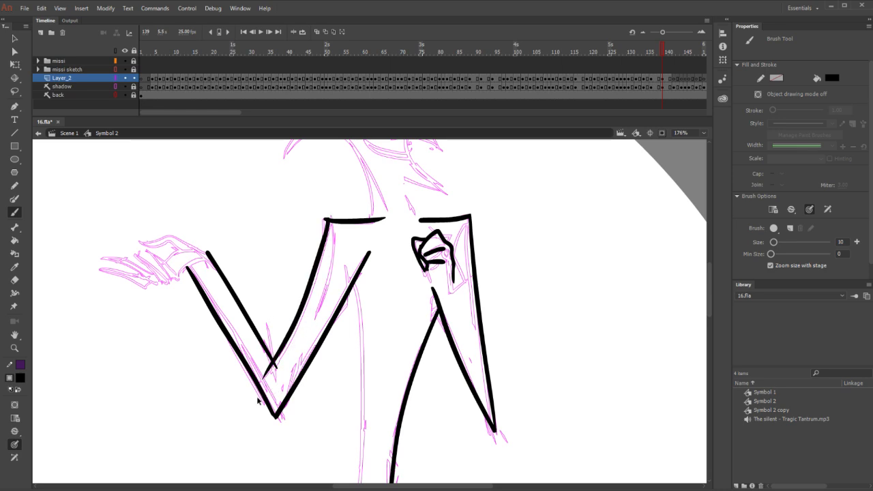
pyautogui.press('e')
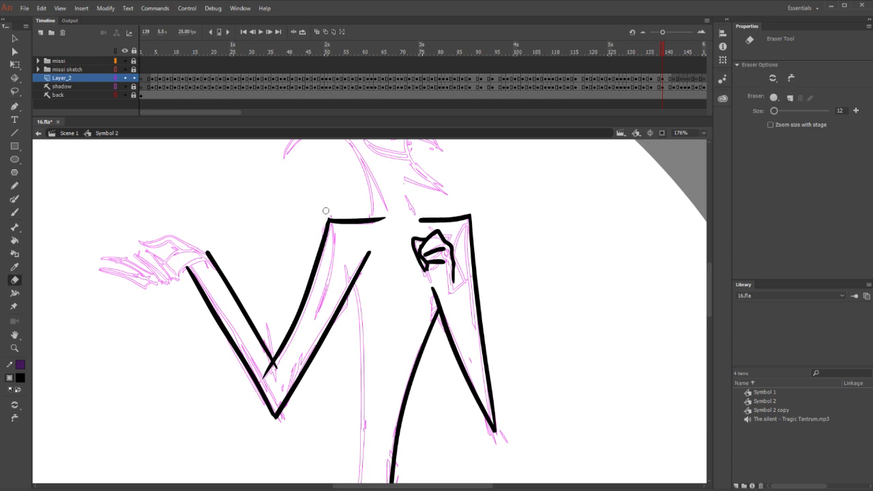
pyautogui.moveTo(275, 380); pyautogui.dragTo(270, 379)
pyautogui.moveTo(272, 372); pyautogui.dragTo(272, 370)
# Ink the left hand's thumb and its upper edge back to the wrist
pyautogui.press('b')
pyautogui.moveTo(136, 241); pyautogui.dragTo(180, 234)
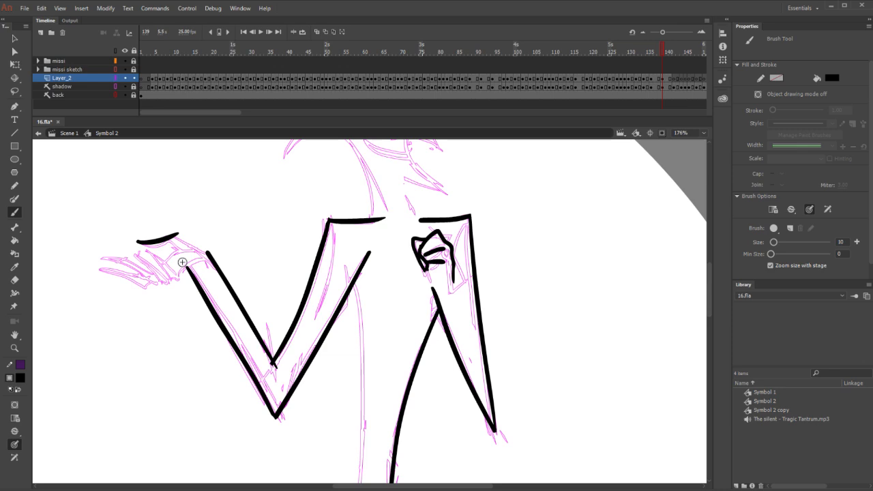
pyautogui.moveTo(179, 237); pyautogui.dragTo(212, 258)
pyautogui.hotkey('ctrl', 'z')
pyautogui.press('e')
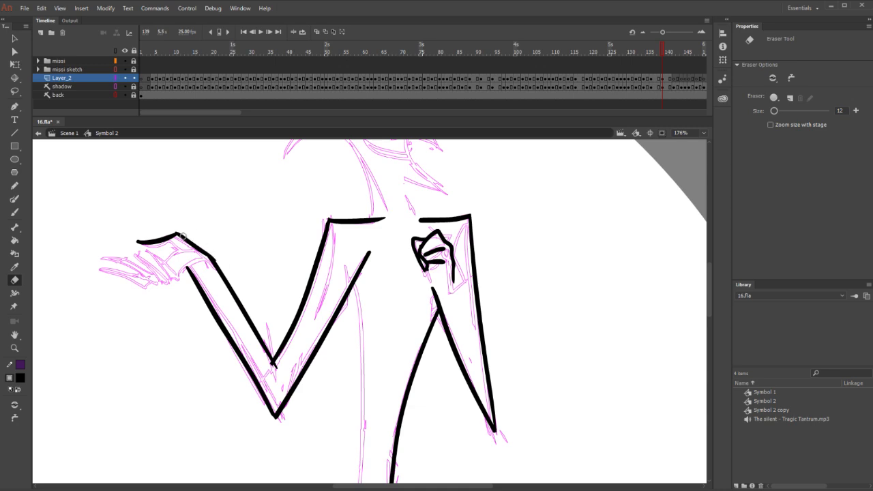
pyautogui.press('b')
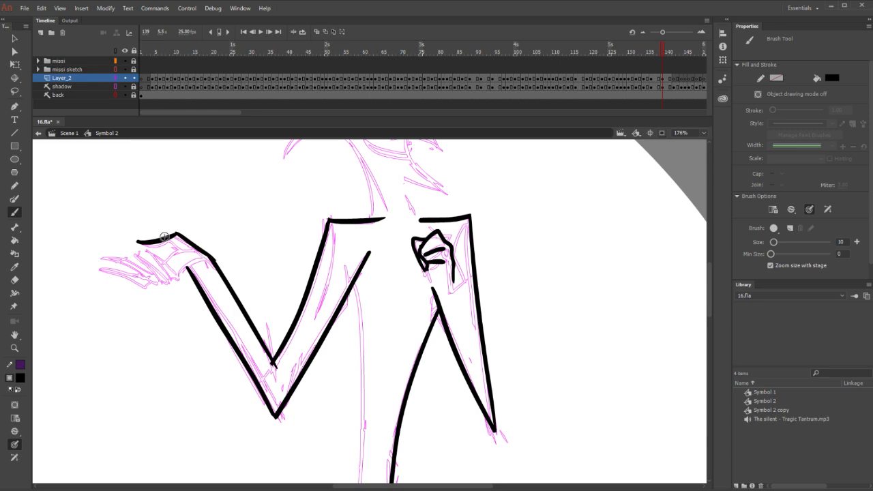
pyautogui.moveTo(139, 242)
pyautogui.mouseDown()
pyautogui.moveTo(176, 236)
pyautogui.moveTo(174, 247)
pyautogui.moveTo(161, 247)
pyautogui.moveTo(182, 254)
pyautogui.mouseUp()
pyautogui.hotkey('ctrl', 'z')
pyautogui.hotkey('ctrl', 'z')
# Ink the left hand's pointed, spread fingers and the lower edge of the palm up to the wrist
pyautogui.moveTo(368, 245); pyautogui.dragTo(485, 246)
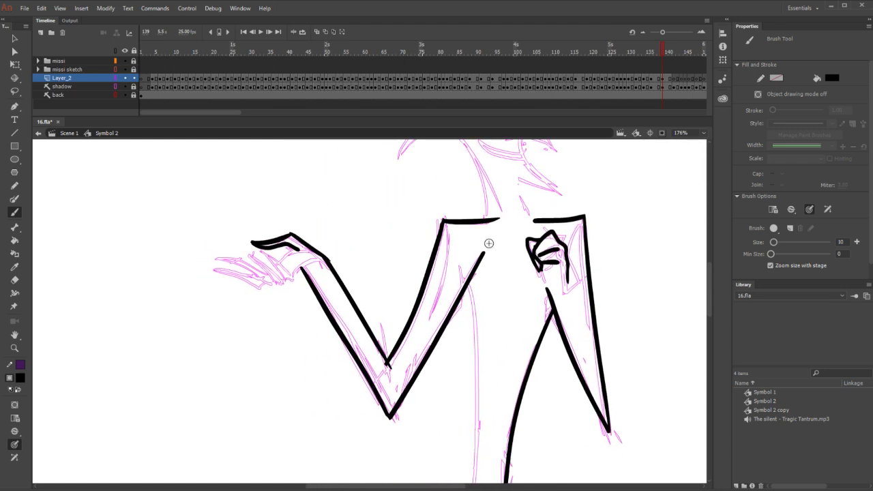
pyautogui.moveTo(211, 270); pyautogui.dragTo(260, 287)
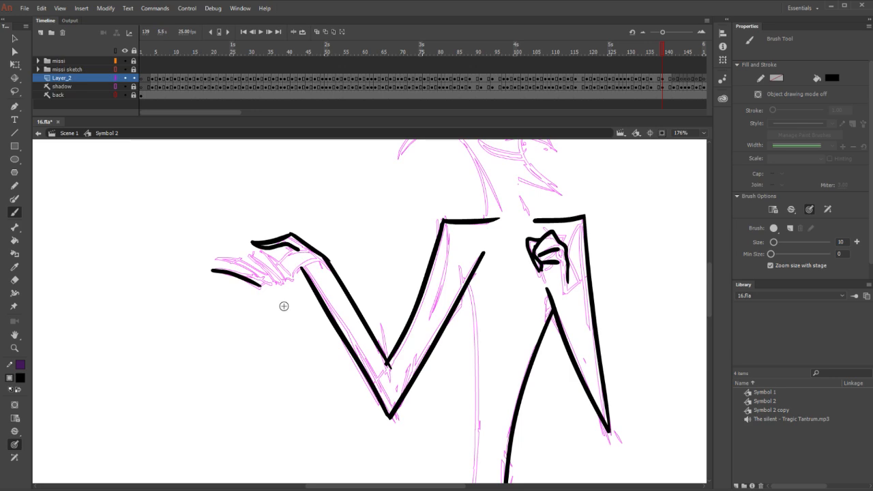
pyautogui.moveTo(262, 252)
pyautogui.mouseDown()
pyautogui.moveTo(287, 281)
pyautogui.moveTo(312, 261)
pyautogui.mouseUp()
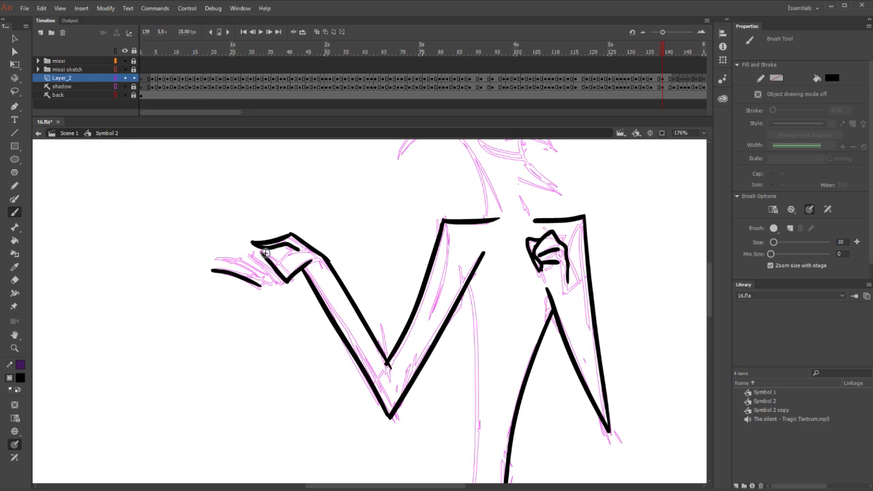
pyautogui.moveTo(251, 256); pyautogui.dragTo(283, 288)
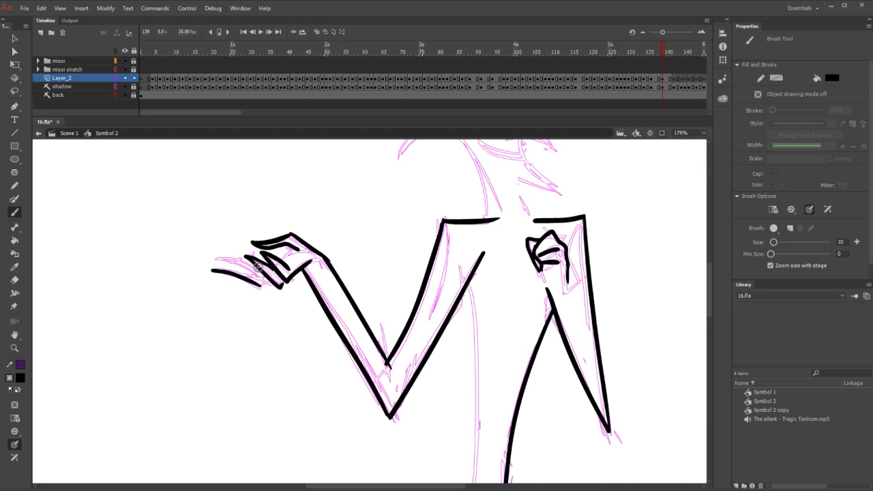
pyautogui.moveTo(214, 258)
pyautogui.mouseDown()
pyautogui.moveTo(271, 282)
pyautogui.moveTo(234, 270)
pyautogui.moveTo(262, 279)
pyautogui.mouseUp()
pyautogui.hotkey('ctrl', 'z')
pyautogui.hotkey('ctrl', 'z')
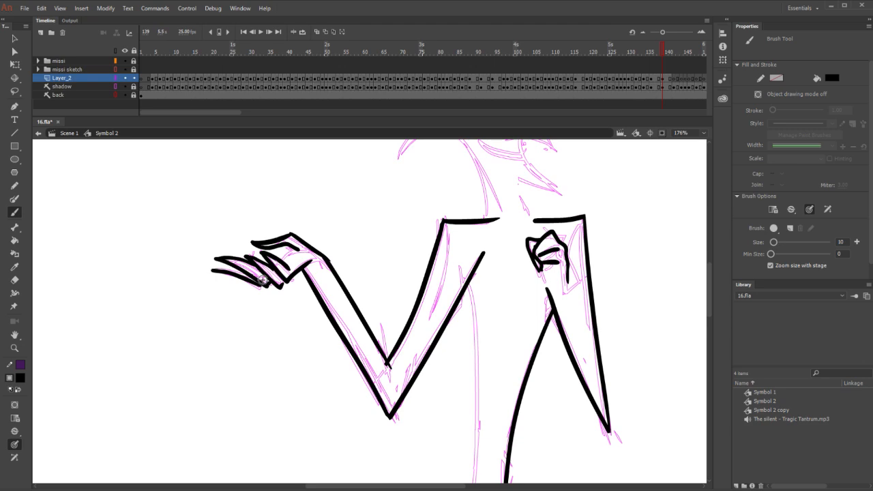
pyautogui.moveTo(212, 271); pyautogui.dragTo(251, 277)
# Ink the curved palm line at the base of the left thumb
pyautogui.moveTo(281, 252); pyautogui.dragTo(311, 258)
pyautogui.hotkey('ctrl', 'z')
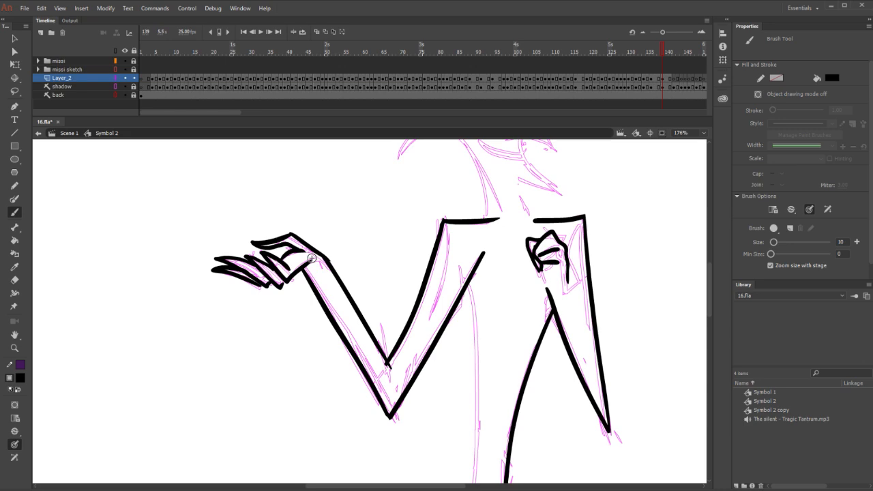
pyautogui.hotkey('ctrl', 'z')
pyautogui.moveTo(276, 264); pyautogui.dragTo(311, 259)
pyautogui.hotkey('ctrl', 'z')
pyautogui.moveTo(279, 264); pyautogui.dragTo(311, 259)
# Ink the body's left contour from the left armpit down to the existing curve of the lower body
pyautogui.moveTo(525, 374)
pyautogui.mouseDown()
pyautogui.moveTo(351, 240)
pyautogui.moveTo(341, 216)
pyautogui.mouseUp()
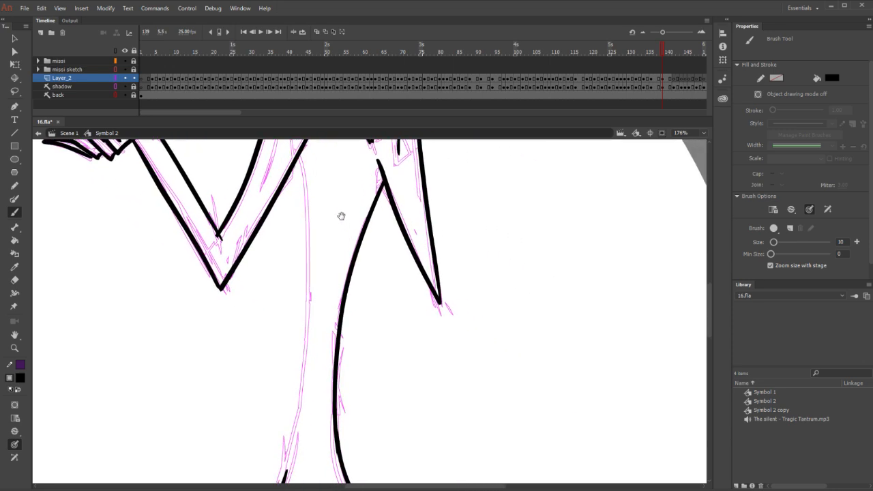
pyautogui.scroll(2, 326, 207)
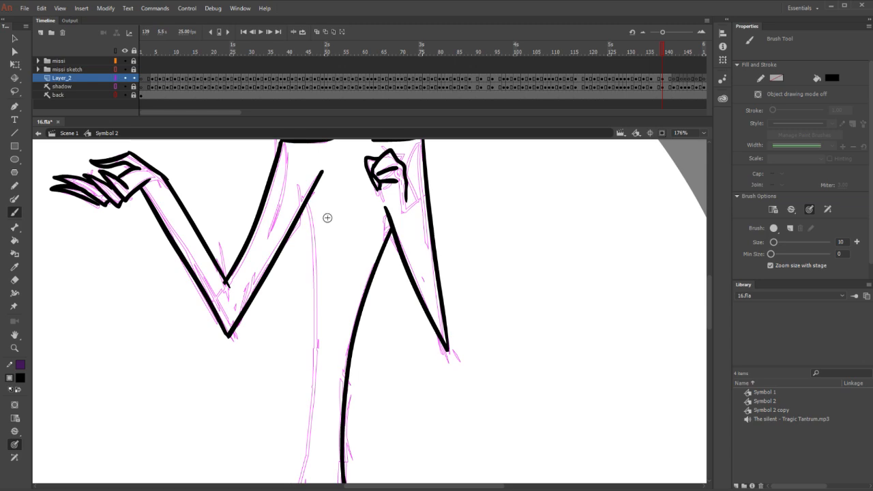
pyautogui.moveTo(307, 202); pyautogui.dragTo(318, 409)
pyautogui.hotkey('ctrl', 'z')
pyautogui.moveTo(305, 211); pyautogui.dragTo(312, 469)
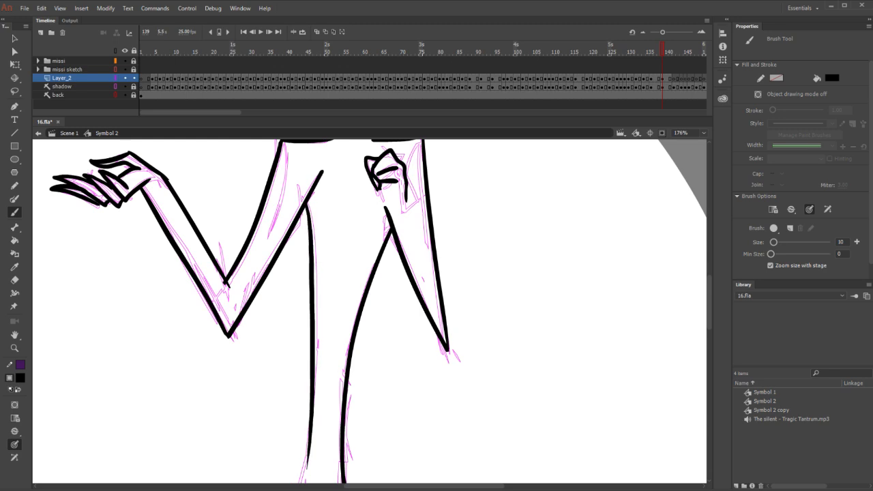
pyautogui.moveTo(452, 384)
pyautogui.mouseDown()
pyautogui.moveTo(485, 224)
pyautogui.moveTo(461, 216)
pyautogui.mouseUp()
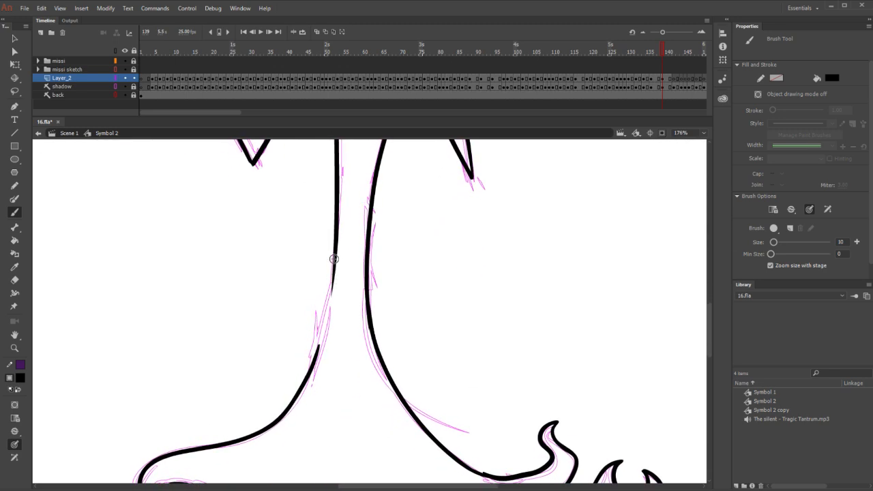
pyautogui.moveTo(334, 260); pyautogui.dragTo(311, 368)
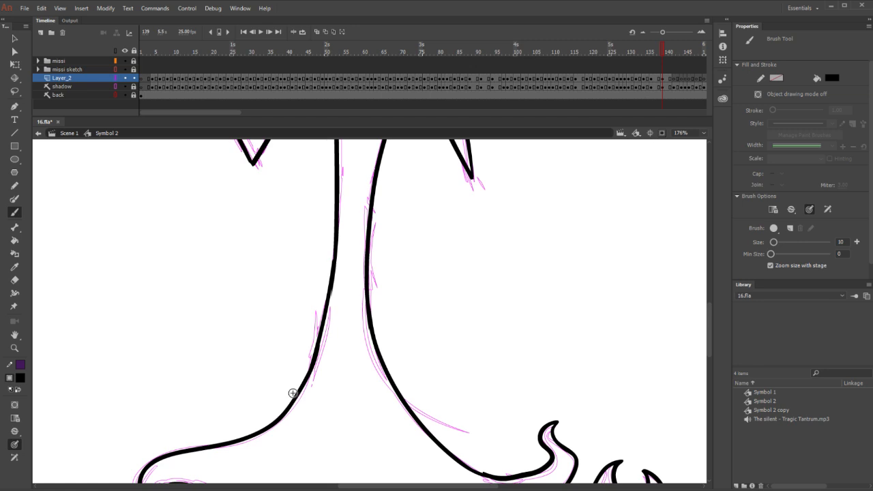
# Ink the upper and lower edges of the pointed nose on the head
pyautogui.moveTo(417, 204)
pyautogui.mouseDown()
pyautogui.moveTo(424, 256)
pyautogui.moveTo(637, 200)
pyautogui.mouseUp()
pyautogui.hotkey('ctrl', 'z')
pyautogui.moveTo(532, 198)
pyautogui.mouseDown()
pyautogui.moveTo(501, 306)
pyautogui.moveTo(507, 434)
pyautogui.mouseUp()
pyautogui.moveTo(503, 244); pyautogui.dragTo(516, 415)
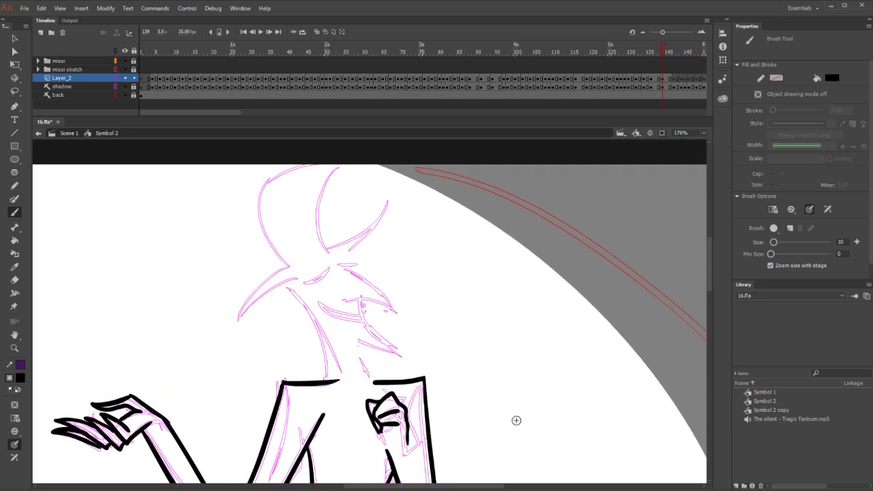
pyautogui.press(',')
pyautogui.press('.')
pyautogui.moveTo(341, 266); pyautogui.dragTo(395, 314)
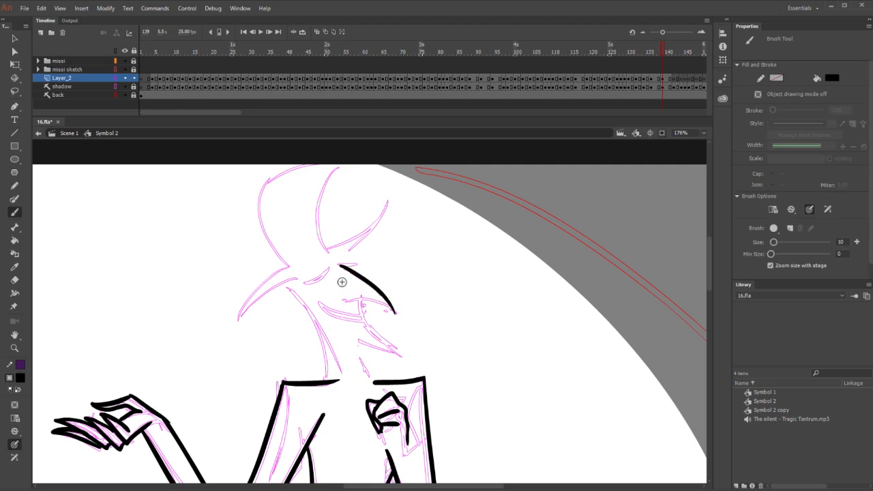
pyautogui.moveTo(341, 300); pyautogui.dragTo(398, 312)
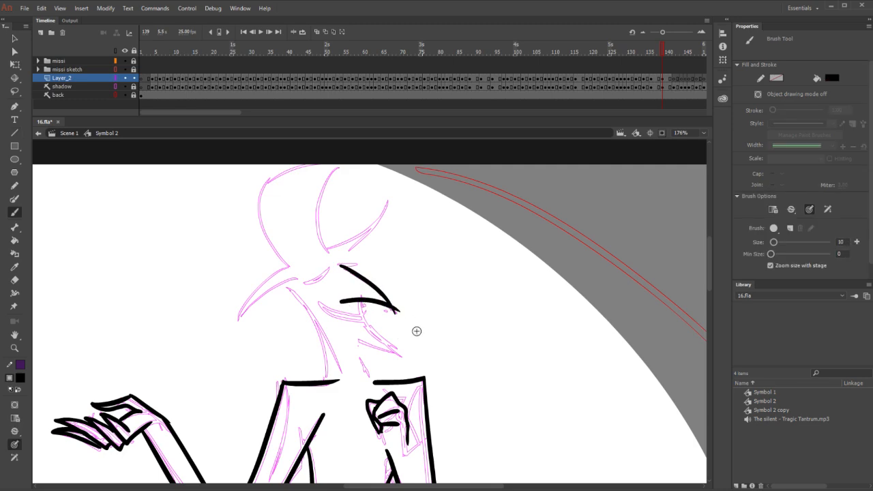
pyautogui.hotkey('ctrl', 'z')
# Ink the face from beneath the nose to the pointed chin, the jaw's underside and the front of the neck
pyautogui.moveTo(361, 305); pyautogui.dragTo(402, 352)
pyautogui.hotkey('ctrl', 'z')
pyautogui.moveTo(361, 305); pyautogui.dragTo(401, 353)
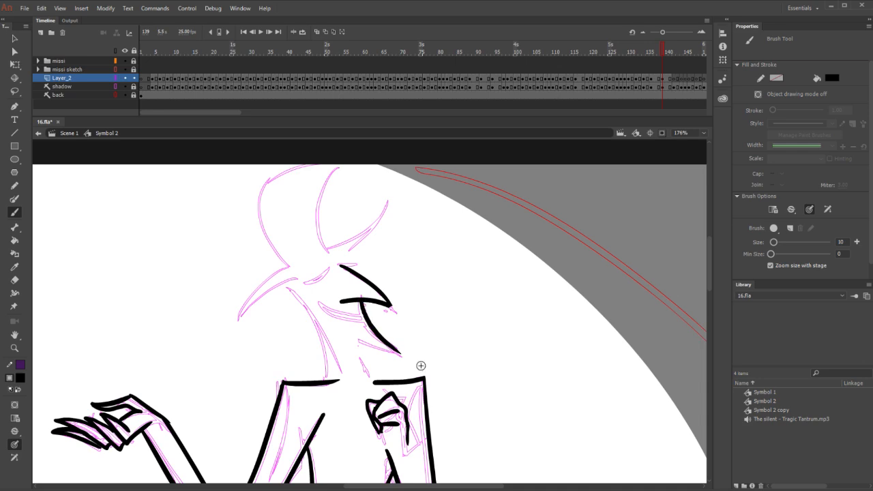
pyautogui.moveTo(349, 339); pyautogui.dragTo(404, 355)
pyautogui.hotkey('ctrl', 'z')
pyautogui.moveTo(345, 337)
pyautogui.mouseDown()
pyautogui.moveTo(404, 355)
pyautogui.moveTo(368, 358)
pyautogui.moveTo(374, 384)
pyautogui.mouseUp()
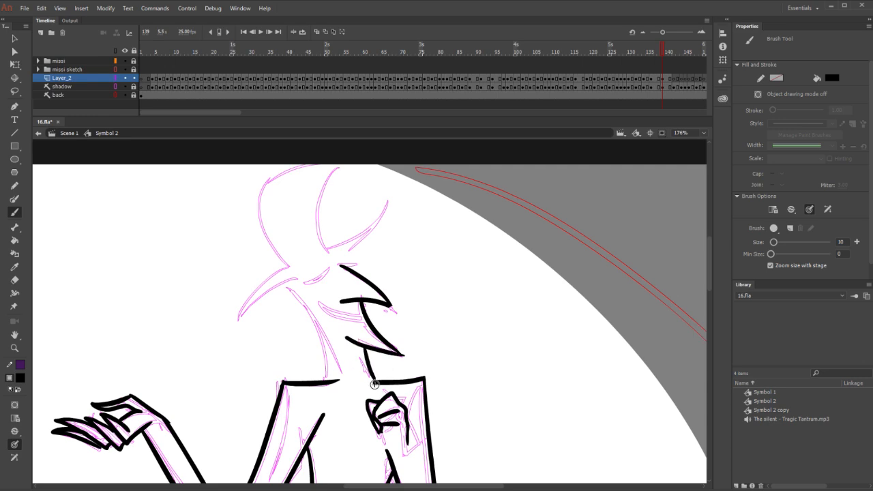
# Ink the back of the head and neck as one curve down to the left shoulder, and erase the shoulder line's end inside the neck
pyautogui.moveTo(291, 286); pyautogui.dragTo(344, 395)
pyautogui.hotkey('ctrl', 'z')
pyautogui.moveTo(291, 287); pyautogui.dragTo(341, 395)
pyautogui.hotkey('ctrl', 'z')
pyautogui.moveTo(286, 283); pyautogui.dragTo(341, 395)
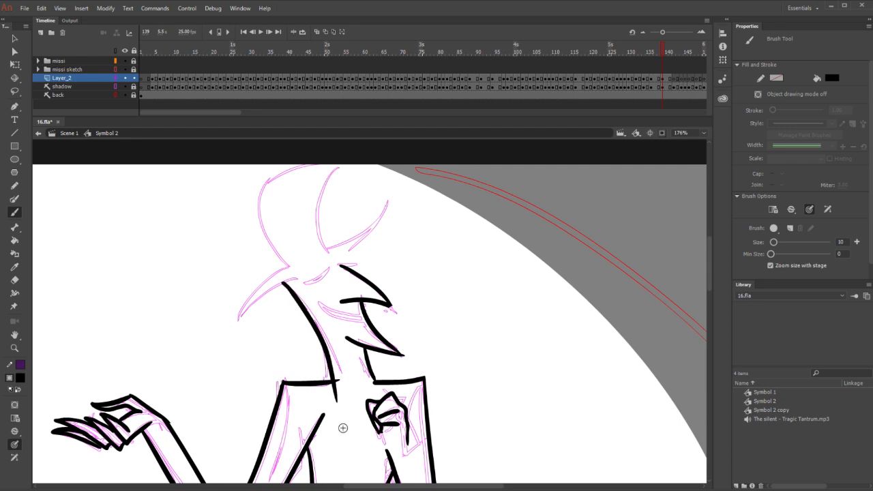
pyautogui.hotkey('ctrl', 'z')
pyautogui.moveTo(287, 282); pyautogui.dragTo(335, 380)
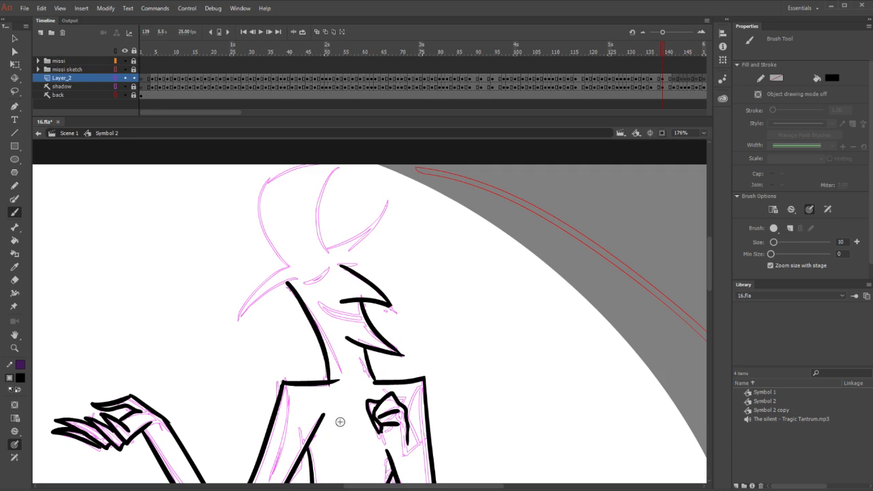
pyautogui.press('e')
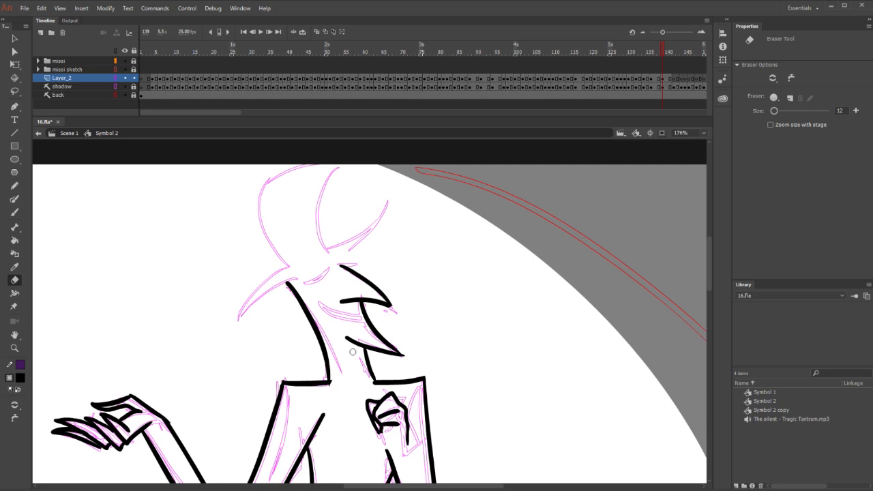
# Ink the upper and lower edges of the hat brim's pointed left side
pyautogui.press('b')
pyautogui.moveTo(292, 263)
pyautogui.mouseDown()
pyautogui.moveTo(235, 313)
pyautogui.moveTo(299, 279)
pyautogui.moveTo(263, 286)
pyautogui.moveTo(279, 290)
pyautogui.moveTo(297, 278)
pyautogui.moveTo(278, 271)
pyautogui.moveTo(237, 320)
pyautogui.moveTo(298, 280)
pyautogui.mouseUp()
pyautogui.hotkey('ctrl', 'z')
pyautogui.hotkey('ctrl', 'z')
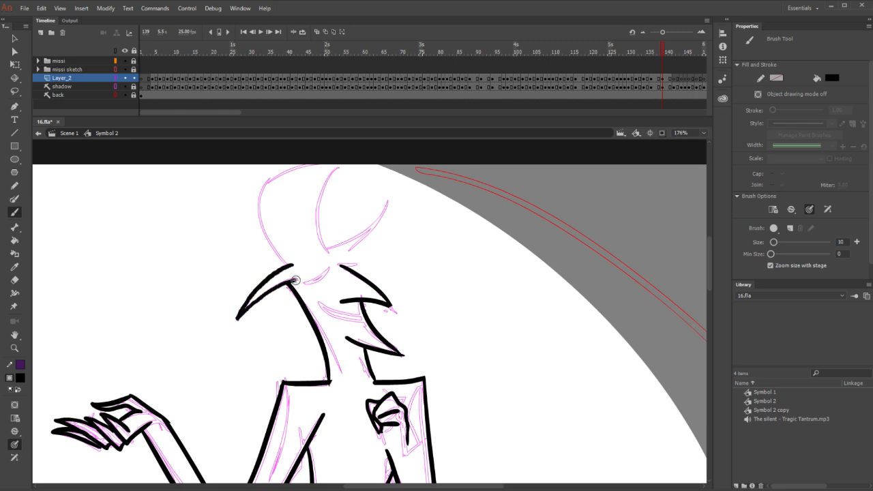
# Ink the hat crown's inner curve, outer side and top edge on frame 139, and erase the stray lines above the stage
pyautogui.moveTo(462, 195); pyautogui.dragTo(459, 279)
pyautogui.moveTo(324, 328)
pyautogui.mouseDown()
pyautogui.moveTo(317, 310)
pyautogui.moveTo(341, 251)
pyautogui.mouseUp()
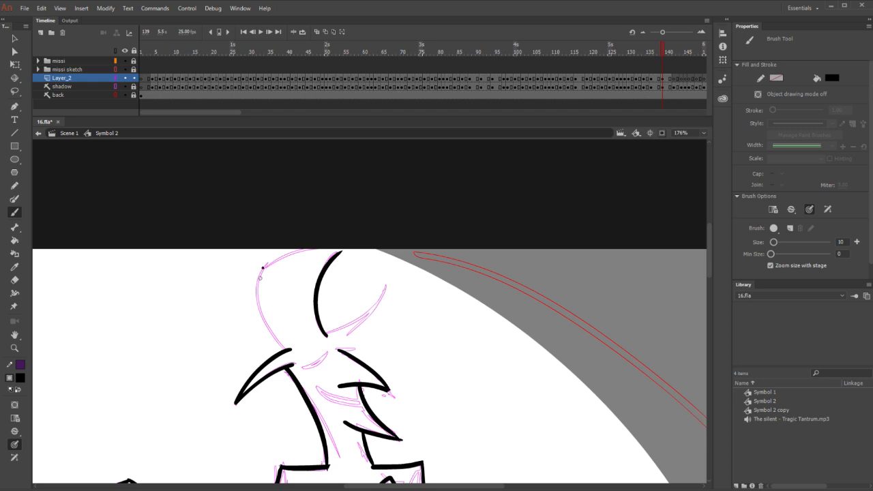
pyautogui.moveTo(261, 271); pyautogui.dragTo(289, 351)
pyautogui.moveTo(262, 274)
pyautogui.mouseDown()
pyautogui.moveTo(318, 248)
pyautogui.moveTo(341, 251)
pyautogui.mouseUp()
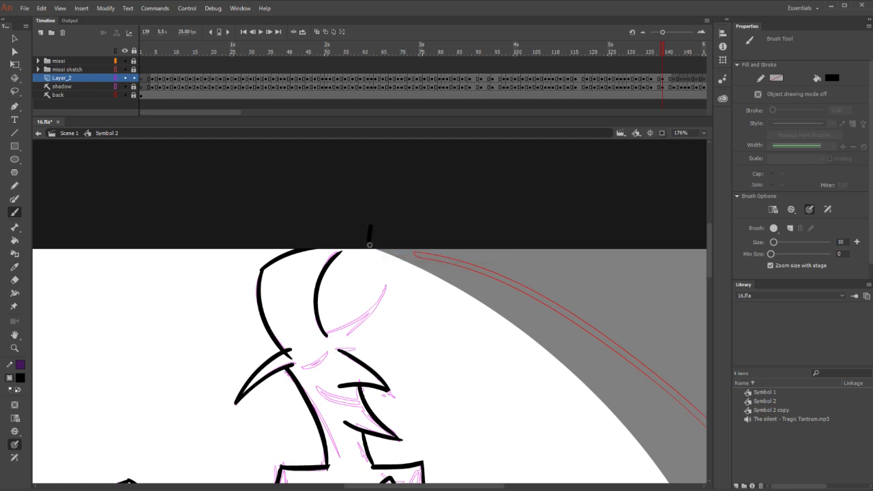
pyautogui.moveTo(310, 246); pyautogui.dragTo(341, 253)
pyautogui.press('e')
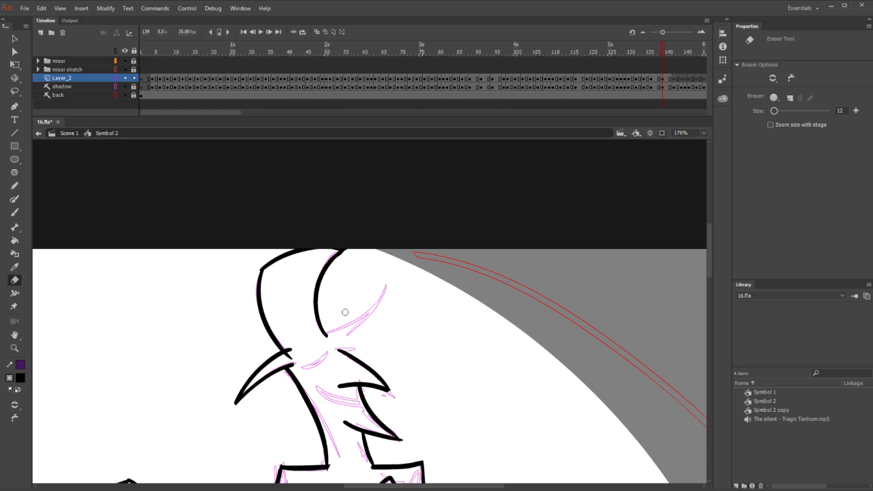
# Ink both edges of the hat's pointed tip and the short dash where it meets the brim, checking against frame 138
pyautogui.press('b')
pyautogui.moveTo(326, 334)
pyautogui.mouseDown()
pyautogui.moveTo(385, 287)
pyautogui.moveTo(340, 345)
pyautogui.mouseUp()
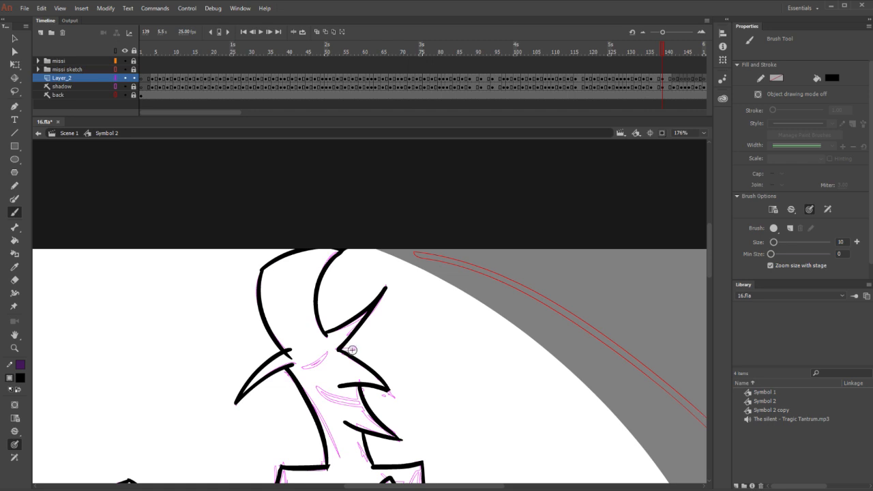
pyautogui.press(',')
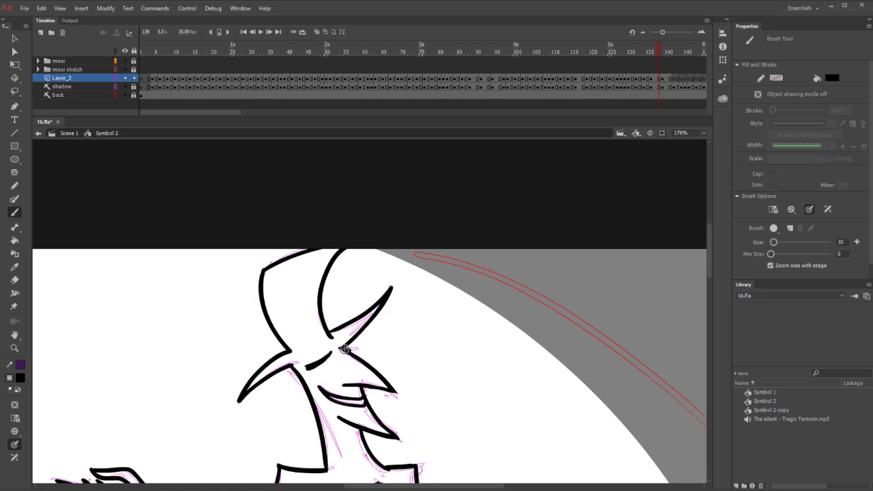
pyautogui.moveTo(343, 348); pyautogui.dragTo(356, 349)
pyautogui.press('.')
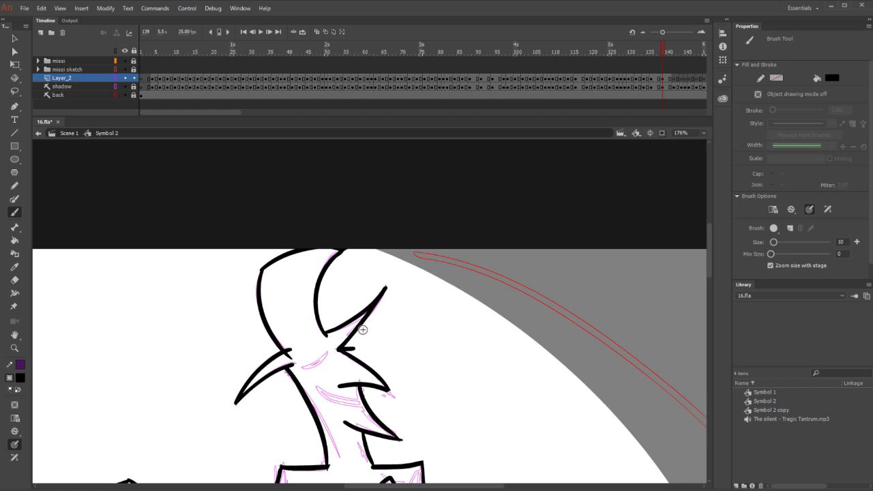
# Ink the closed eye and the mouth, and erase the line ends that cross where the crown meets the brim
pyautogui.moveTo(317, 359); pyautogui.dragTo(326, 353)
pyautogui.moveTo(398, 372); pyautogui.dragTo(298, 298)
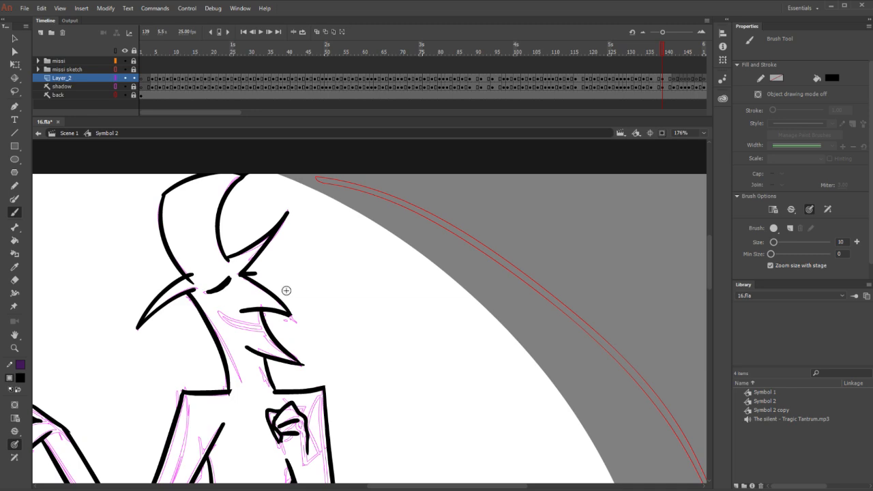
pyautogui.moveTo(220, 312); pyautogui.dragTo(262, 329)
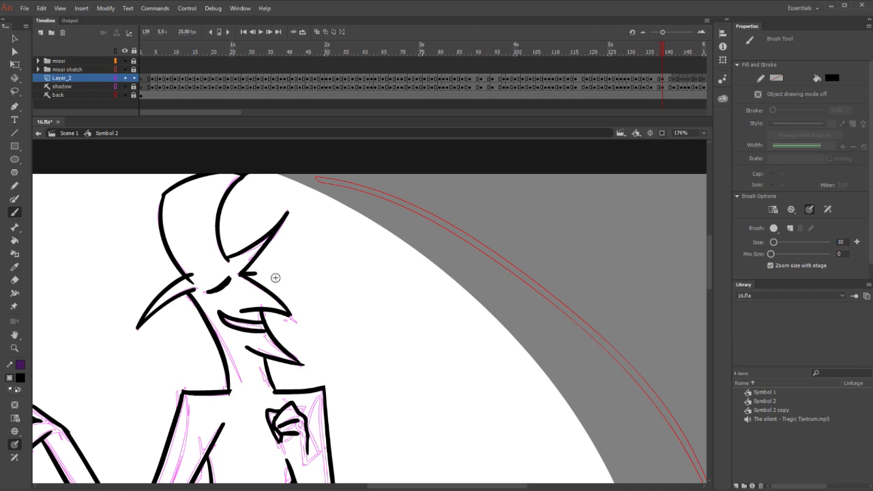
pyautogui.press('e')
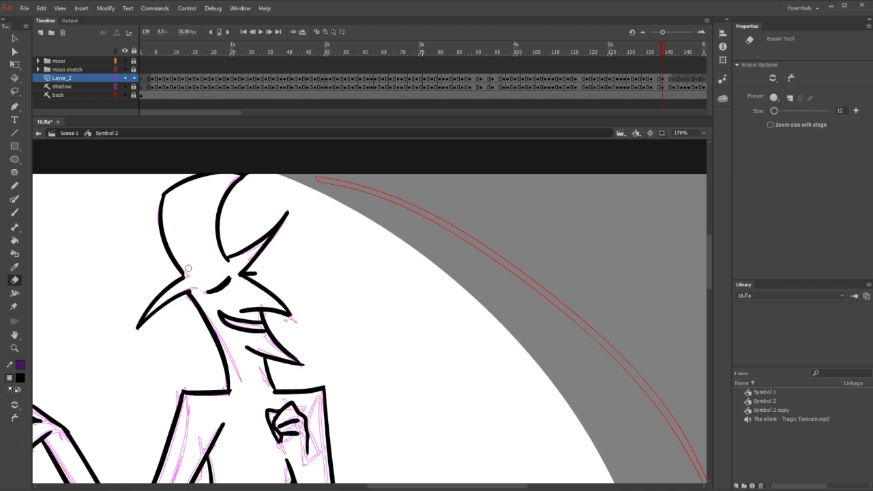
pyautogui.moveTo(450, 207); pyautogui.dragTo(452, 324)
# Go to frame 142 on Layer_2 and ready the Brush tool for inking
pyautogui.press('.')
pyautogui.press('.')
pyautogui.press(',')
pyautogui.press('.')
pyautogui.press('b')
pyautogui.moveTo(233, 274); pyautogui.dragTo(292, 321)
pyautogui.hotkey('ctrl', 'z')
pyautogui.moveTo(233, 273); pyautogui.dragTo(292, 322)
pyautogui.hotkey('ctrl', 'z')
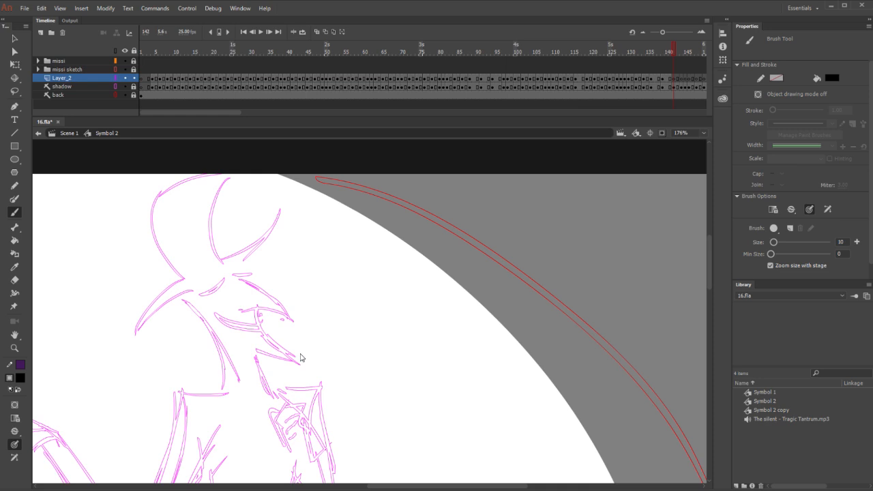
pyautogui.moveTo(246, 307); pyautogui.dragTo(292, 321)
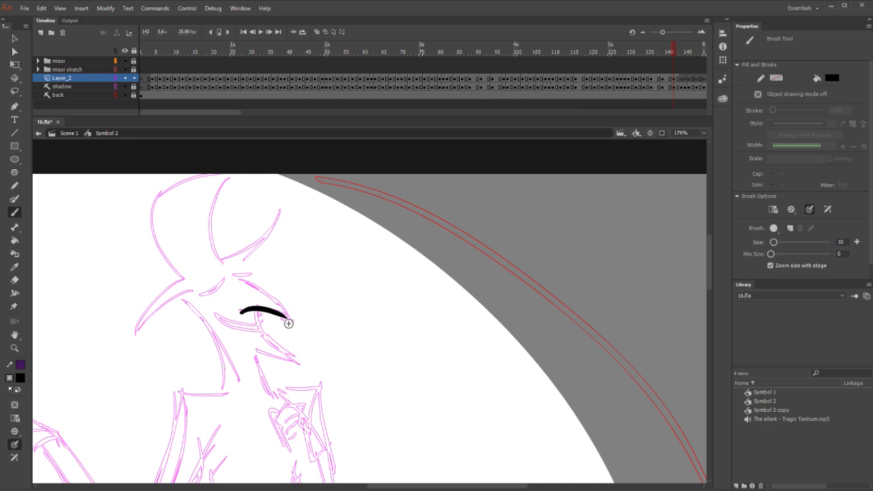
pyautogui.hotkey('ctrl', 'z')
# Ink the lower and upper edges of the pointed nose over frame 142's sketch
pyautogui.moveTo(240, 311); pyautogui.dragTo(292, 321)
pyautogui.moveTo(233, 275); pyautogui.dragTo(292, 320)
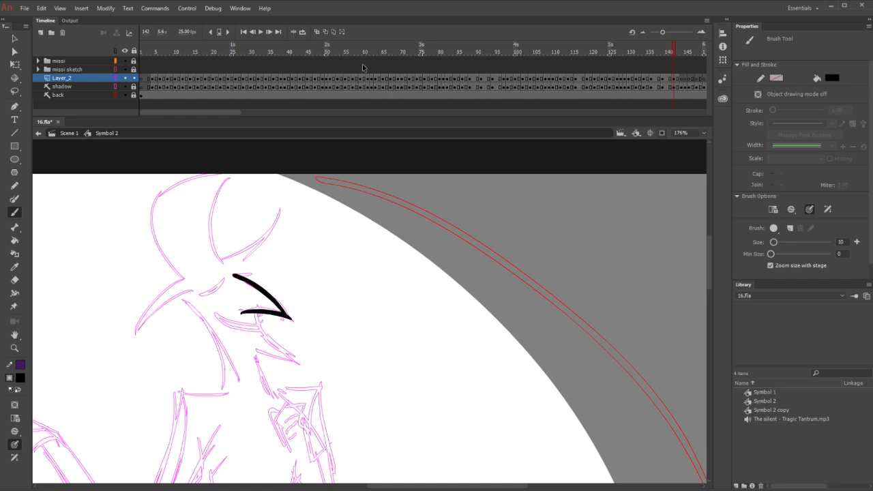
# Ink frame 142's hat crown, pointed tip and the brim's pointed left side, along with the closed eye
pyautogui.moveTo(305, 188); pyautogui.dragTo(368, 237)
pyautogui.moveTo(287, 310)
pyautogui.mouseDown()
pyautogui.moveTo(276, 252)
pyautogui.moveTo(314, 201)
pyautogui.mouseUp()
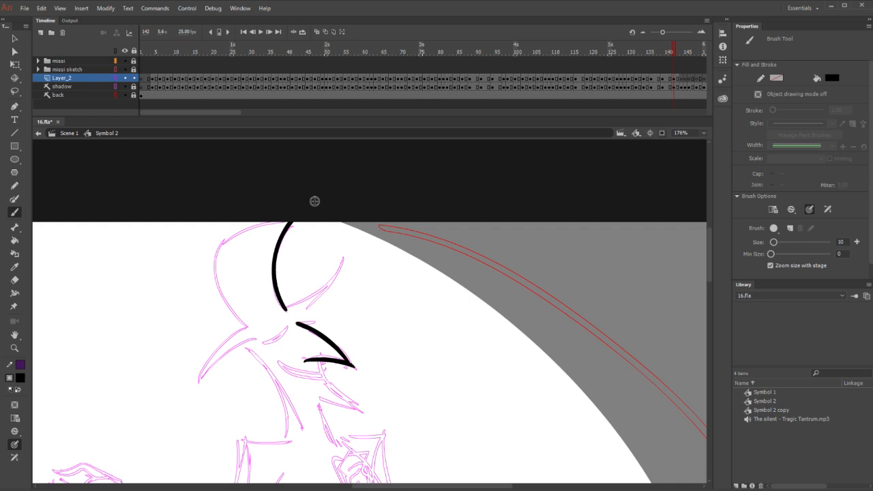
pyautogui.moveTo(219, 245); pyautogui.dragTo(289, 222)
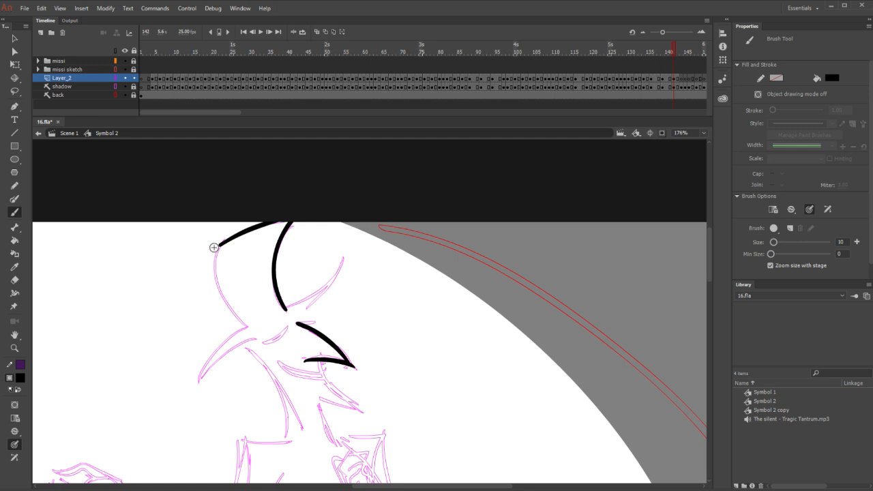
pyautogui.moveTo(220, 245)
pyautogui.mouseDown()
pyautogui.moveTo(225, 300)
pyautogui.moveTo(245, 326)
pyautogui.moveTo(206, 367)
pyautogui.moveTo(263, 334)
pyautogui.moveTo(344, 257)
pyautogui.moveTo(298, 324)
pyautogui.moveTo(320, 323)
pyautogui.moveTo(264, 344)
pyautogui.mouseUp()
pyautogui.press('e')
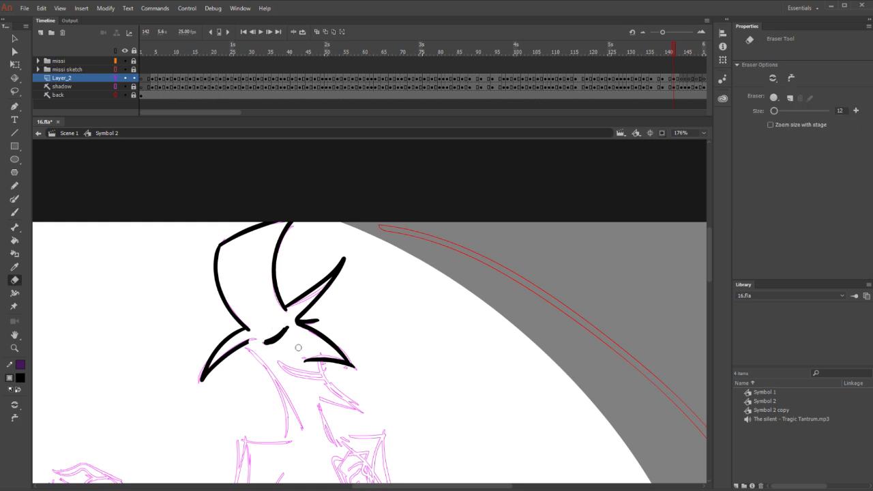
# Ink the back of the head and neck as one curve from beneath the brim down to the left shoulder
pyautogui.moveTo(279, 417); pyautogui.dragTo(219, 346)
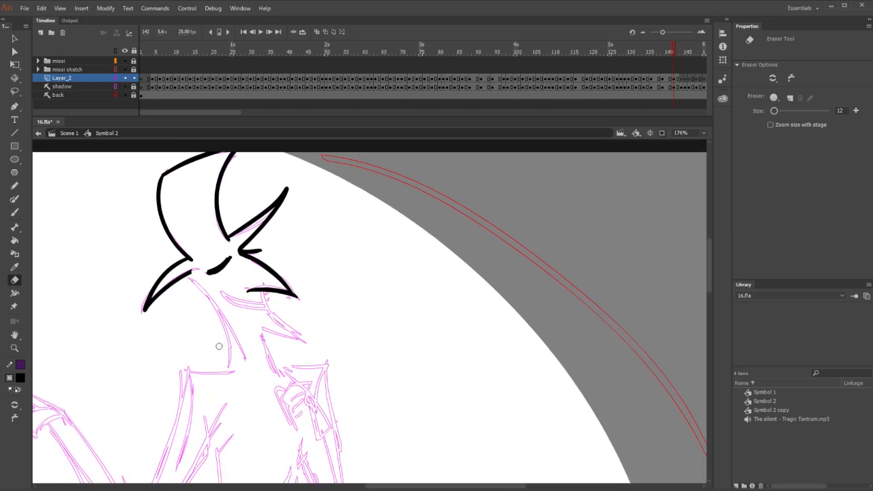
pyautogui.press('b')
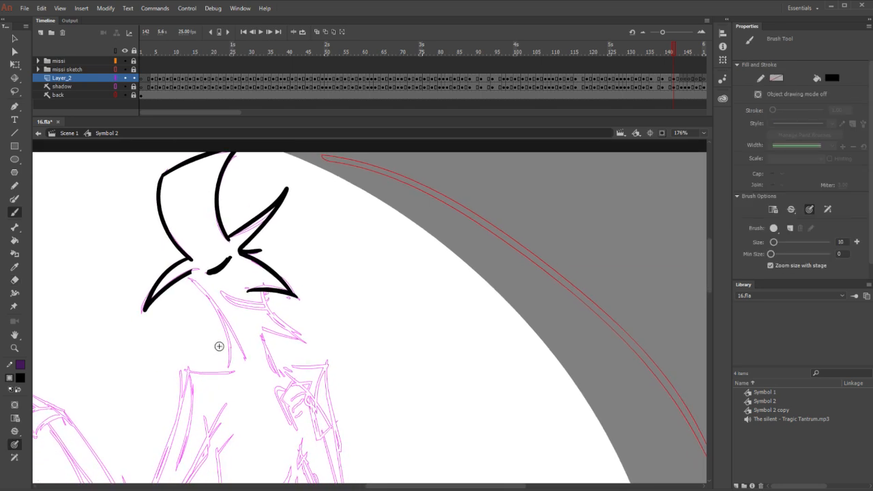
pyautogui.moveTo(190, 271)
pyautogui.mouseDown()
pyautogui.moveTo(232, 353)
pyautogui.moveTo(228, 373)
pyautogui.mouseUp()
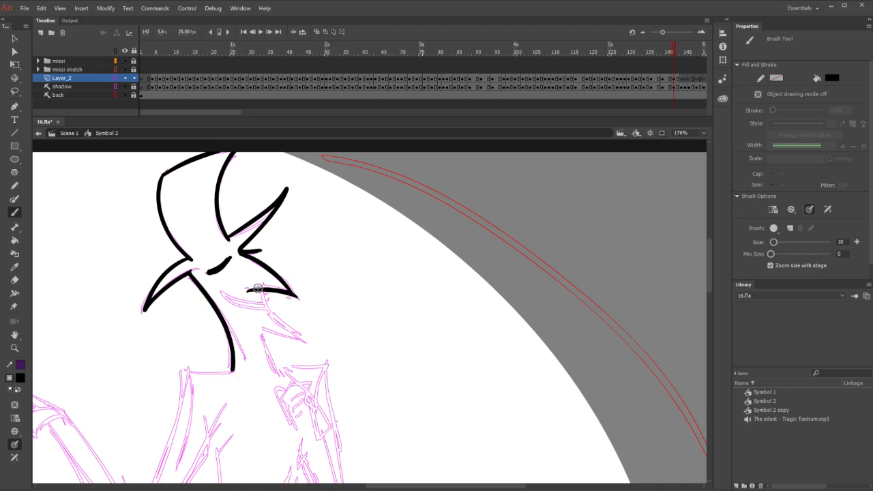
# Ink the face from beneath the nose to the pointed chin, and the jaw's underside
pyautogui.moveTo(262, 289); pyautogui.dragTo(304, 343)
pyautogui.moveTo(257, 326); pyautogui.dragTo(304, 342)
pyautogui.hotkey('ctrl', 'z')
pyautogui.moveTo(255, 326); pyautogui.dragTo(305, 342)
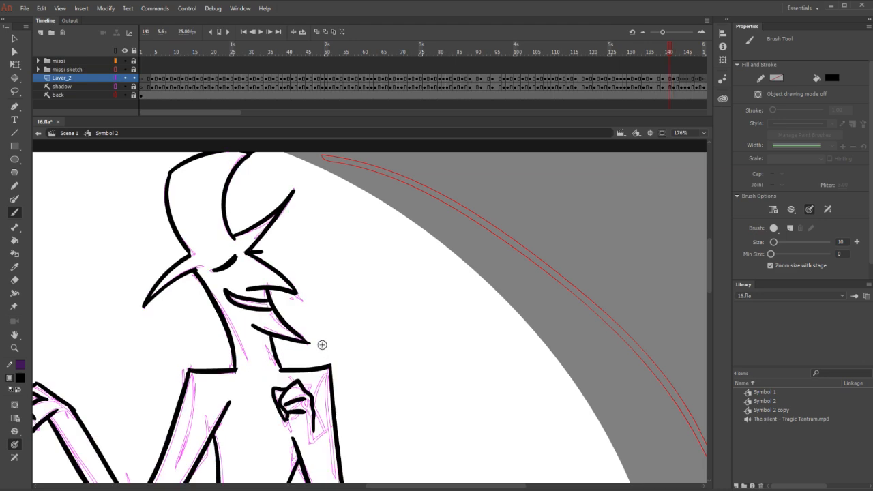
# Ink the upper and lower lines of the open mouth on frame 142
pyautogui.press('.')
pyautogui.moveTo(220, 294); pyautogui.dragTo(266, 300)
pyautogui.hotkey('ctrl', 'z')
pyautogui.hotkey('ctrl', 'z')
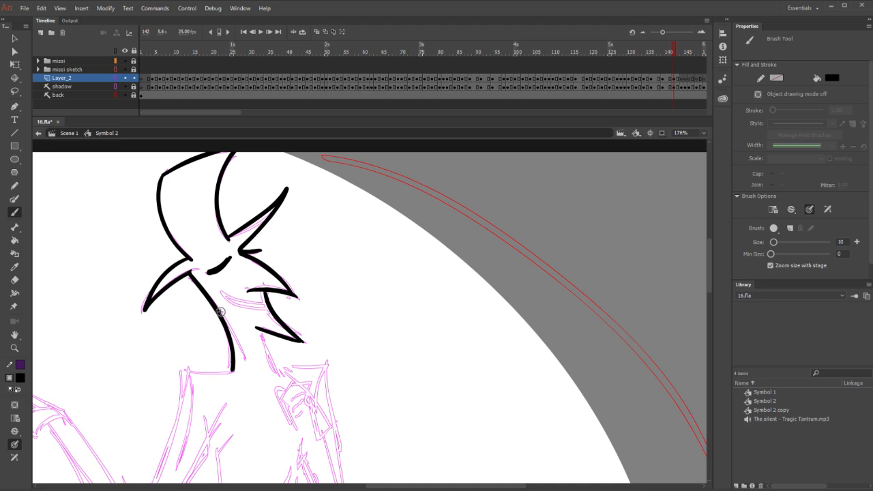
pyautogui.moveTo(219, 292)
pyautogui.mouseDown()
pyautogui.moveTo(266, 300)
pyautogui.moveTo(244, 309)
pyautogui.moveTo(269, 311)
pyautogui.mouseUp()
# Ink the front of the neck below the jaw and the left shoulder line to the neck's base
pyautogui.moveTo(306, 275); pyautogui.dragTo(401, 185)
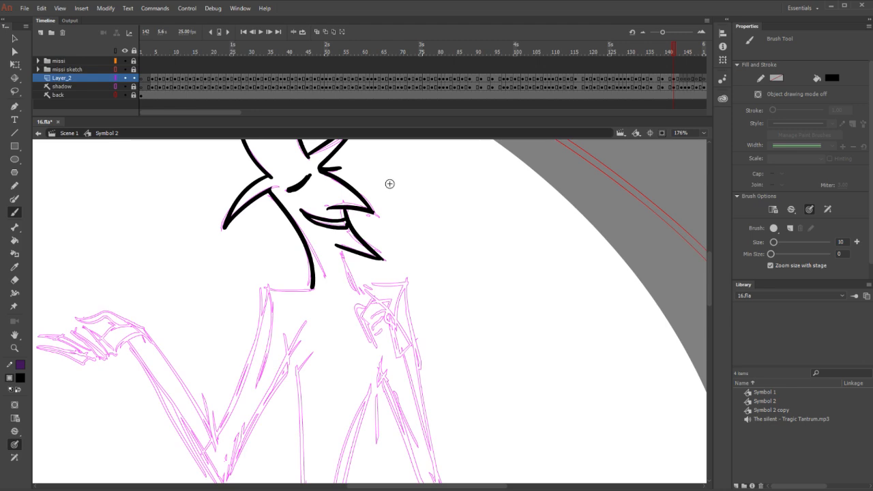
pyautogui.moveTo(346, 250); pyautogui.dragTo(362, 294)
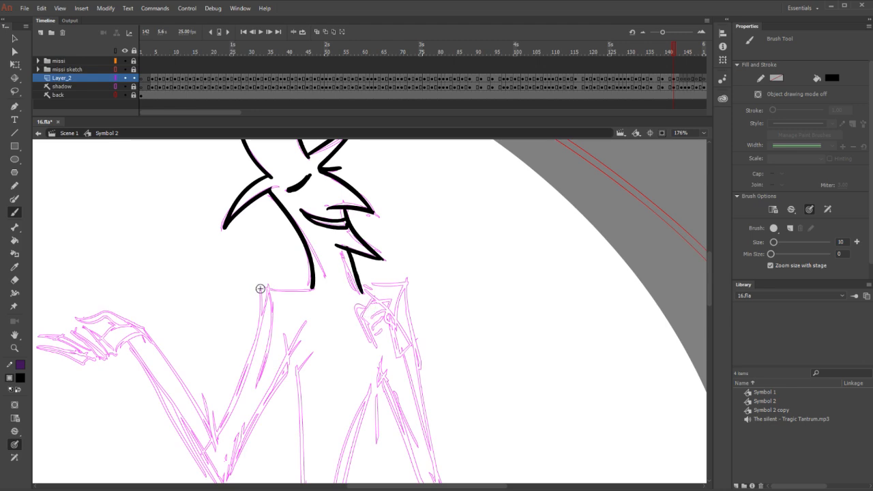
pyautogui.moveTo(261, 289); pyautogui.dragTo(315, 287)
pyautogui.press('e')
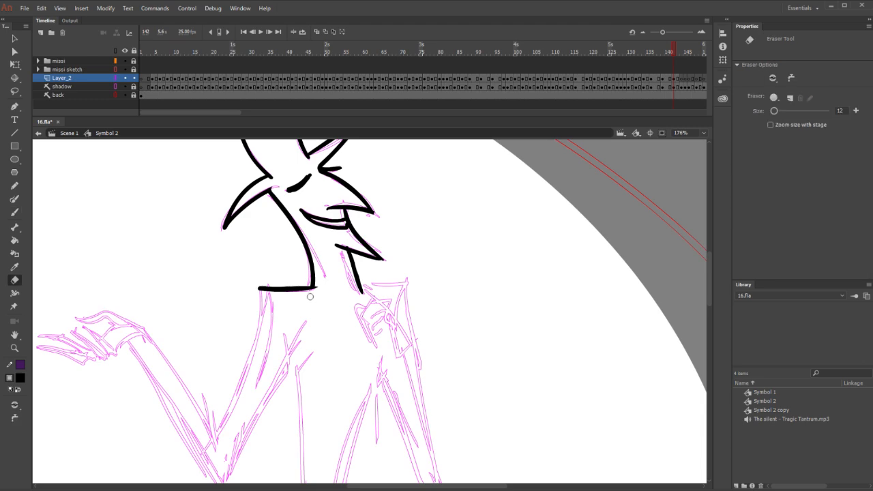
# Ink the outer and inner edges of the left upper arm from the shoulder and armpit down to the elbow
pyautogui.moveTo(311, 395)
pyautogui.mouseDown()
pyautogui.moveTo(370, 331)
pyautogui.moveTo(454, 312)
pyautogui.moveTo(446, 312)
pyautogui.mouseUp()
pyautogui.press('b')
pyautogui.moveTo(401, 207); pyautogui.dragTo(332, 381)
pyautogui.hotkey('ctrl', 'z')
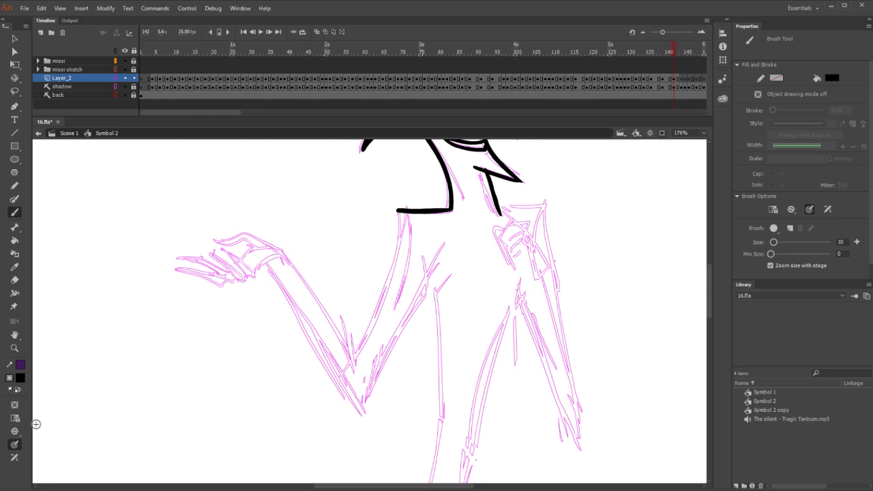
pyautogui.moveTo(402, 209); pyautogui.dragTo(346, 372)
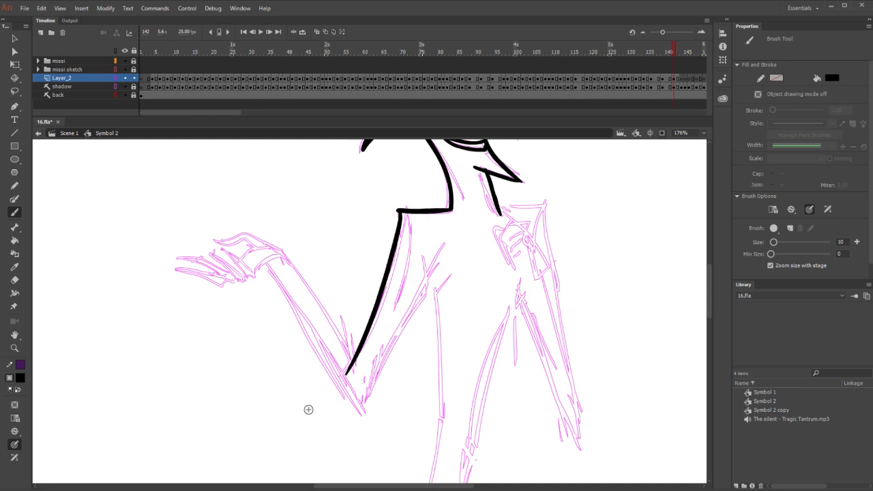
pyautogui.hotkey('ctrl', 'z')
pyautogui.moveTo(402, 213); pyautogui.dragTo(352, 359)
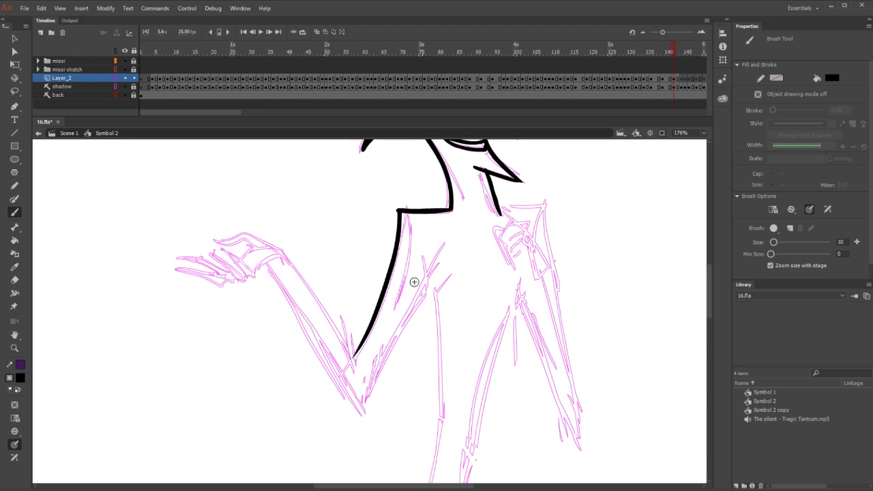
pyautogui.moveTo(444, 251)
pyautogui.mouseDown()
pyautogui.moveTo(337, 413)
pyautogui.moveTo(356, 426)
pyautogui.mouseUp()
pyautogui.press('e')
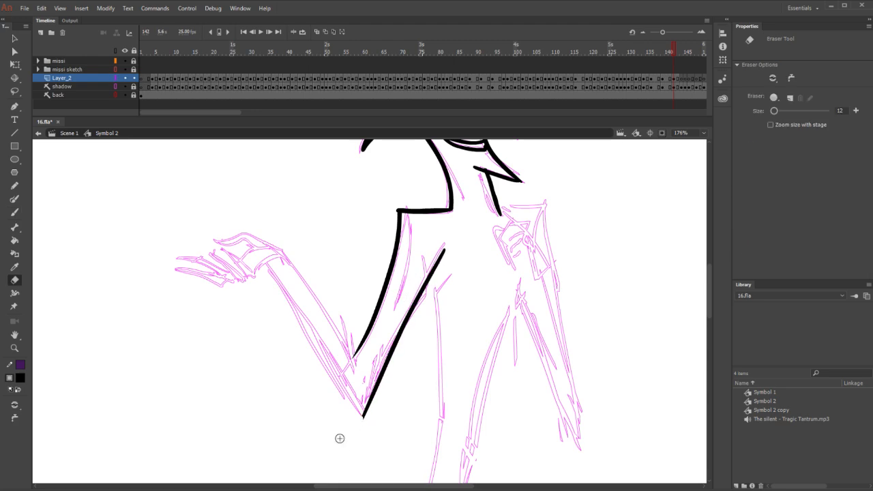
# Ink the raised left arm's top edge as one line from the thumb over the wrist and forearm to the elbow
pyautogui.press('b')
pyautogui.moveTo(214, 240); pyautogui.dragTo(247, 227)
pyautogui.hotkey('ctrl', 'z')
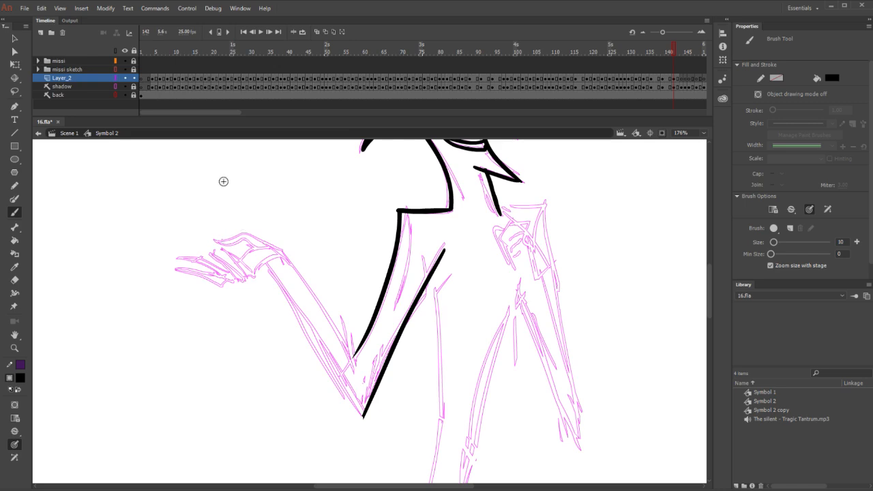
pyautogui.moveTo(213, 239)
pyautogui.mouseDown()
pyautogui.moveTo(254, 233)
pyautogui.moveTo(298, 255)
pyautogui.moveTo(363, 375)
pyautogui.mouseUp()
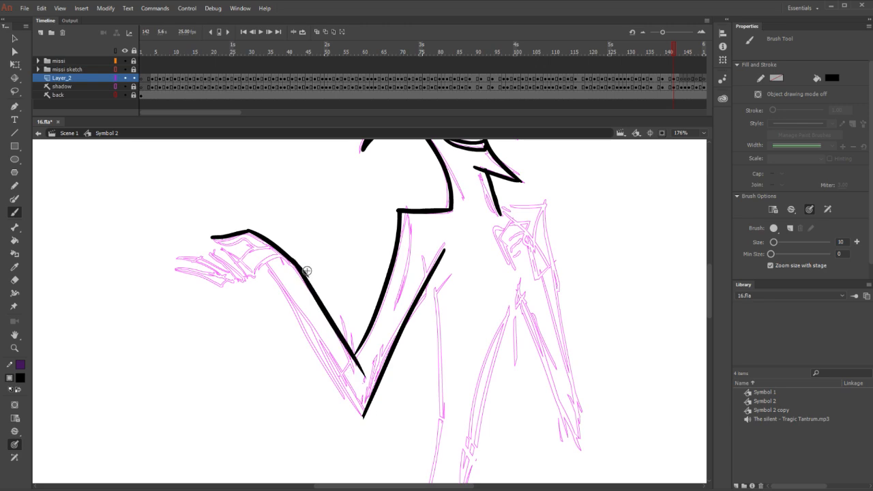
pyautogui.press('e')
pyautogui.moveTo(295, 254); pyautogui.dragTo(338, 315)
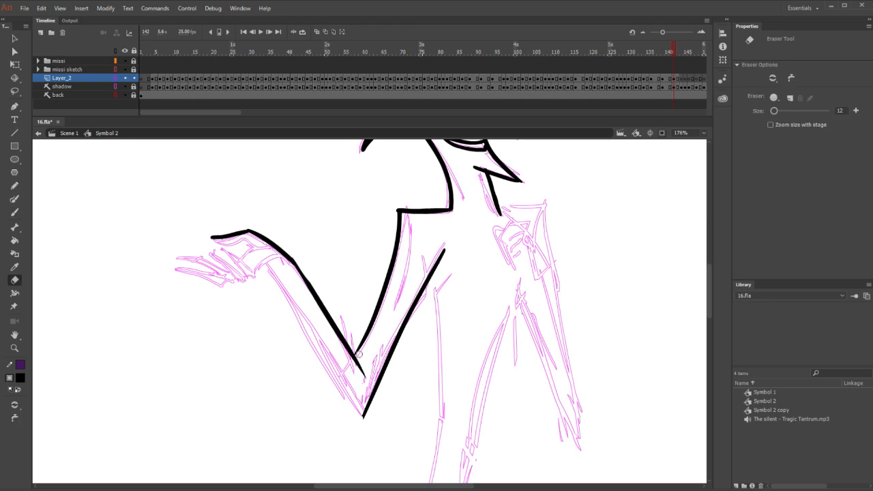
pyautogui.press('b')
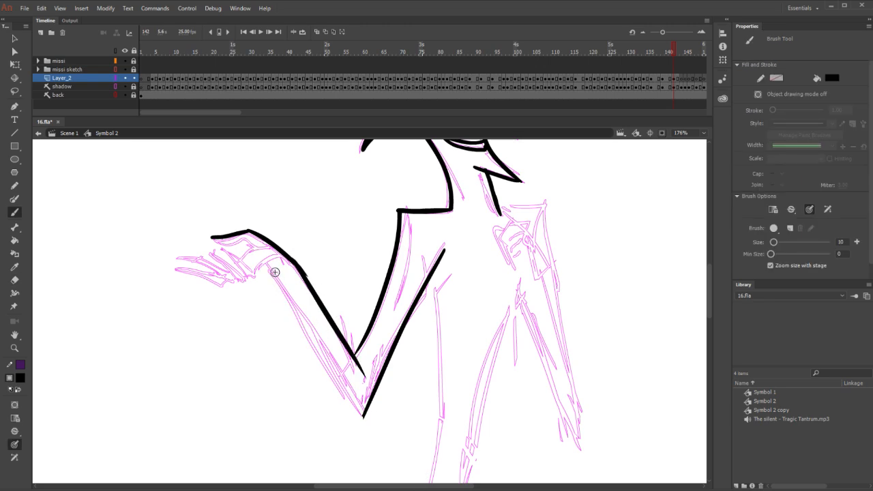
pyautogui.press('e')
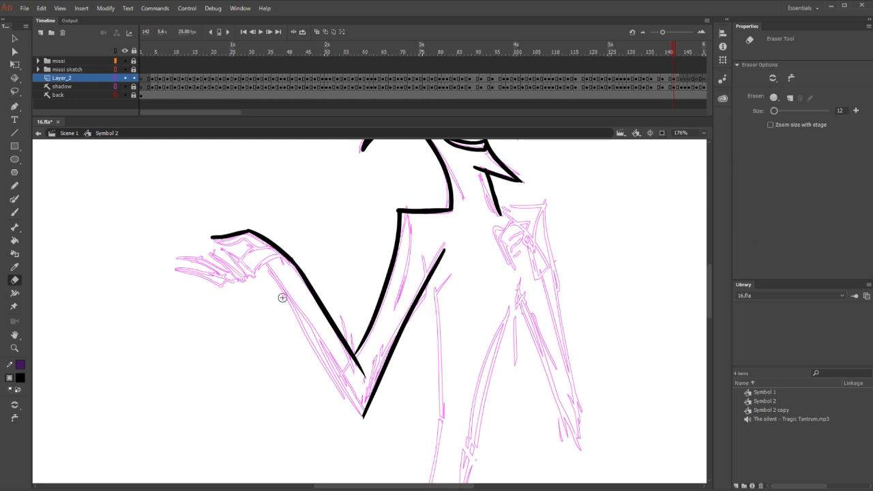
pyautogui.press('b')
pyautogui.moveTo(259, 263); pyautogui.dragTo(383, 439)
pyautogui.hotkey('ctrl', 'z')
pyautogui.moveTo(260, 263); pyautogui.dragTo(383, 439)
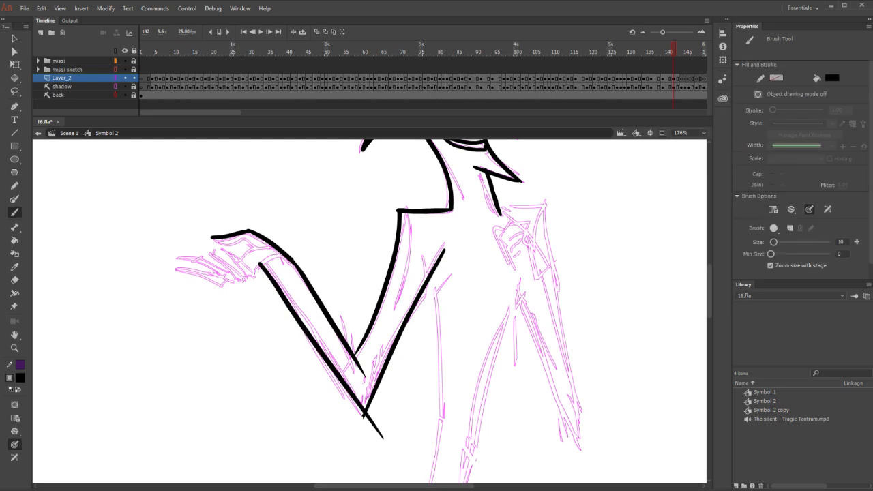
pyautogui.hotkey('ctrl', 'z')
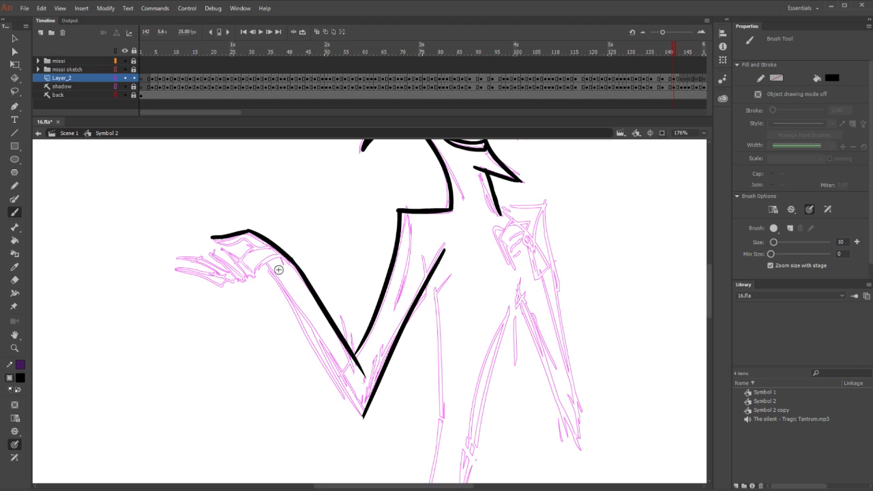
pyautogui.moveTo(264, 265); pyautogui.dragTo(382, 436)
pyautogui.hotkey('ctrl', 'z')
# Ink the underside of the left forearm from the wrist down to the elbow's point
pyautogui.moveTo(263, 261); pyautogui.dragTo(365, 417)
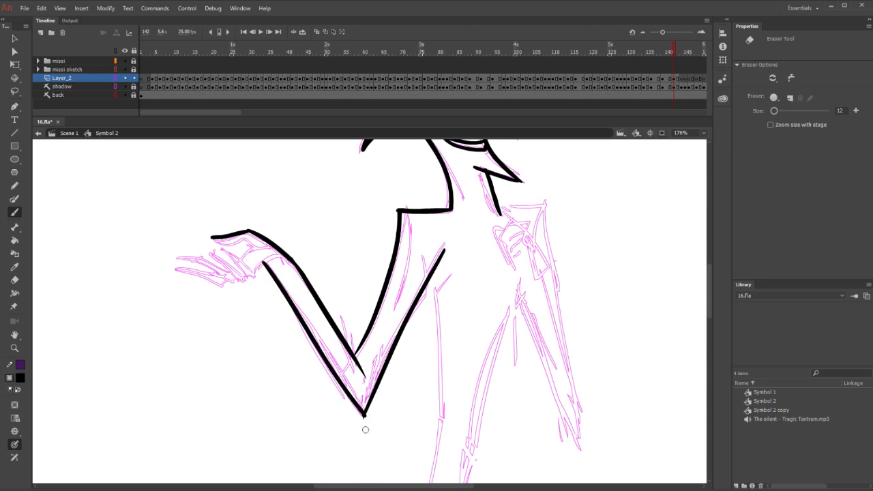
# Ink the left hand's overlapping pointed fingers and the palm's lower edge up to the wrist
pyautogui.press('e')
pyautogui.press('b')
pyautogui.moveTo(247, 266)
pyautogui.mouseDown()
pyautogui.moveTo(222, 249)
pyautogui.moveTo(241, 271)
pyautogui.mouseUp()
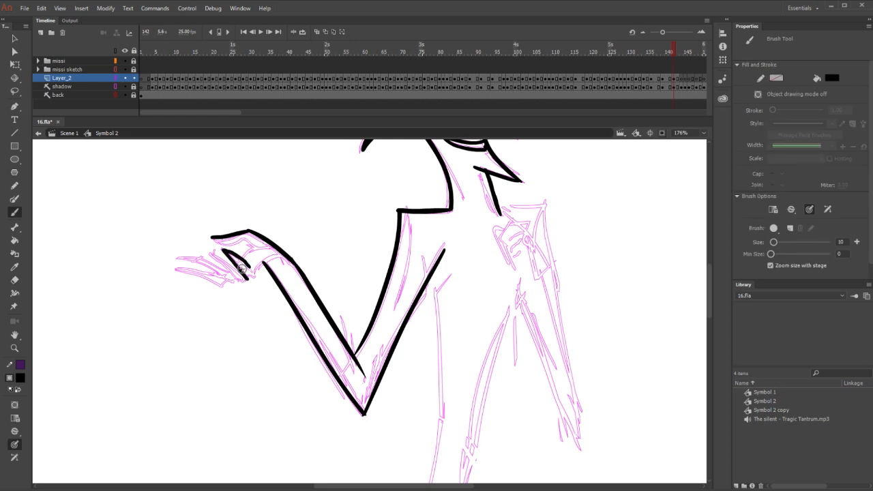
pyautogui.moveTo(244, 279)
pyautogui.mouseDown()
pyautogui.moveTo(277, 257)
pyautogui.moveTo(226, 265)
pyautogui.moveTo(244, 279)
pyautogui.mouseUp()
pyautogui.press('e')
pyautogui.press('b')
pyautogui.press('e')
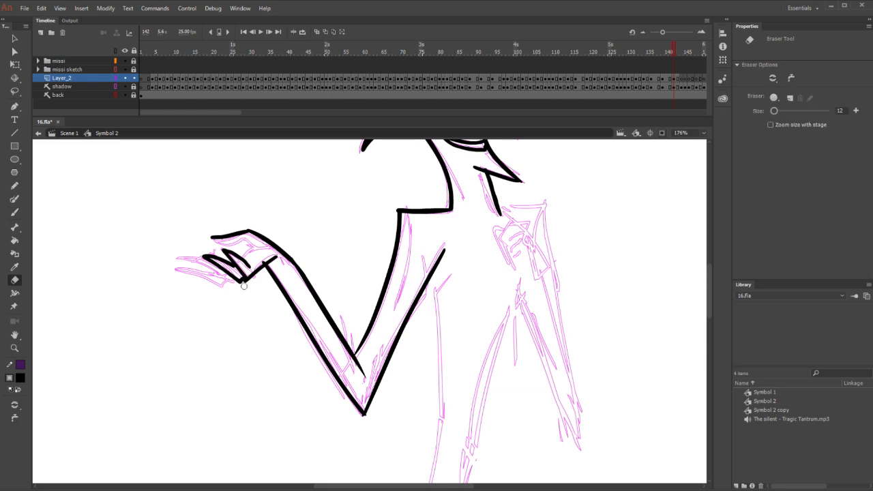
pyautogui.press('b')
pyautogui.moveTo(209, 257)
pyautogui.mouseDown()
pyautogui.moveTo(174, 259)
pyautogui.moveTo(231, 282)
pyautogui.moveTo(169, 267)
pyautogui.mouseUp()
pyautogui.moveTo(169, 268); pyautogui.dragTo(225, 288)
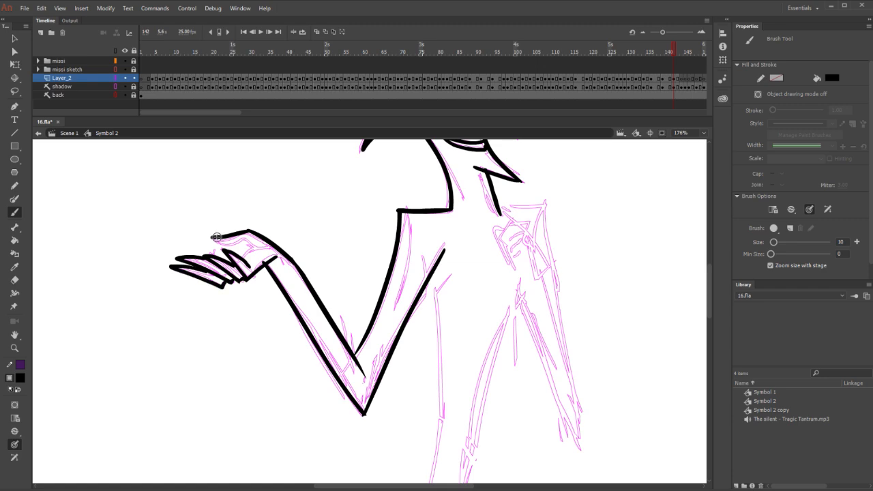
# Ink the underside of the left thumb with its fold into the palm
pyautogui.moveTo(220, 243); pyautogui.dragTo(244, 241)
pyautogui.hotkey('ctrl', 'z')
pyautogui.moveTo(209, 238)
pyautogui.mouseDown()
pyautogui.moveTo(240, 240)
pyautogui.moveTo(218, 244)
pyautogui.moveTo(244, 244)
pyautogui.moveTo(249, 255)
pyautogui.moveTo(274, 254)
pyautogui.mouseUp()
pyautogui.hotkey('ctrl', 'z')
pyautogui.hotkey('ctrl', 'z')
pyautogui.hotkey('ctrl', 'z')
pyautogui.hotkey('ctrl', 'z')
pyautogui.hotkey('ctrl', 'z')
pyautogui.press('e')
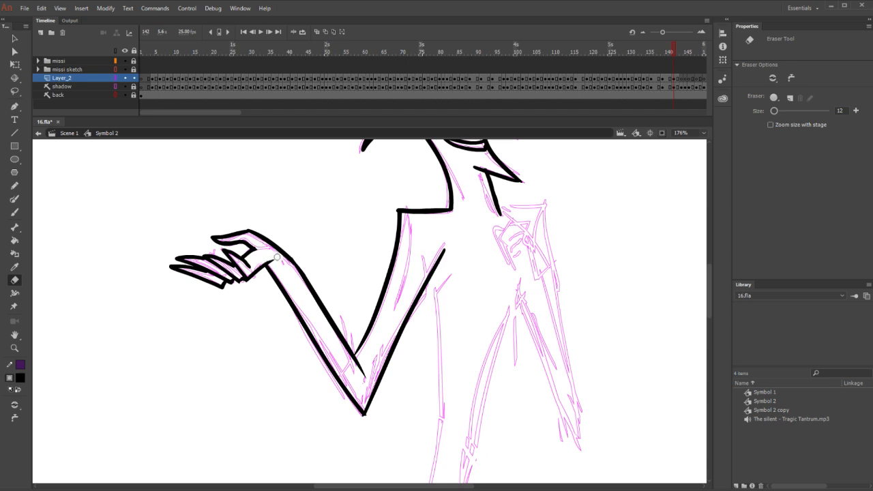
# Ink the right shoulder line and the outer edge of the right upper arm down to the elbow
pyautogui.press(',')
pyautogui.press('.')
pyautogui.moveTo(570, 310); pyautogui.dragTo(433, 312)
pyautogui.press('b')
pyautogui.moveTo(358, 216)
pyautogui.mouseDown()
pyautogui.moveTo(412, 206)
pyautogui.moveTo(439, 477)
pyautogui.mouseUp()
pyautogui.hotkey('ctrl', 'z')
pyautogui.moveTo(409, 208); pyautogui.dragTo(433, 458)
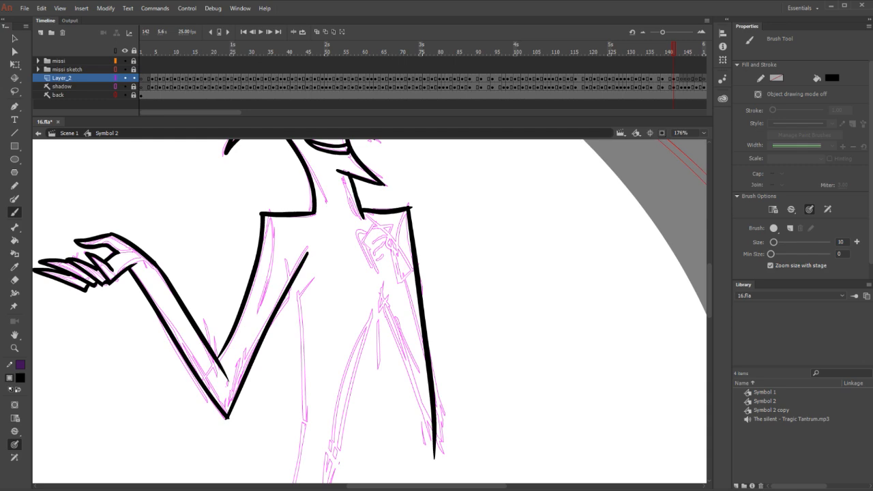
pyautogui.moveTo(429, 186); pyautogui.dragTo(546, 203)
pyautogui.hotkey('ctrl', 'z')
pyautogui.press('e')
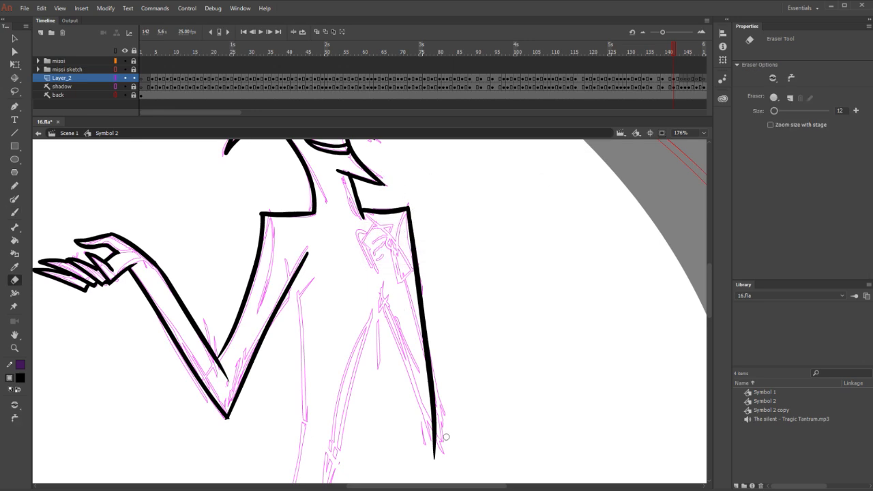
# Select the right arm's outer line and transform it so its lower end meets the sketched elbow
pyautogui.press('l')
pyautogui.moveTo(389, 399)
pyautogui.mouseDown()
pyautogui.moveTo(507, 333)
pyautogui.moveTo(437, 200)
pyautogui.moveTo(421, 214)
pyautogui.mouseUp()
pyautogui.moveTo(482, 365); pyautogui.dragTo(493, 325)
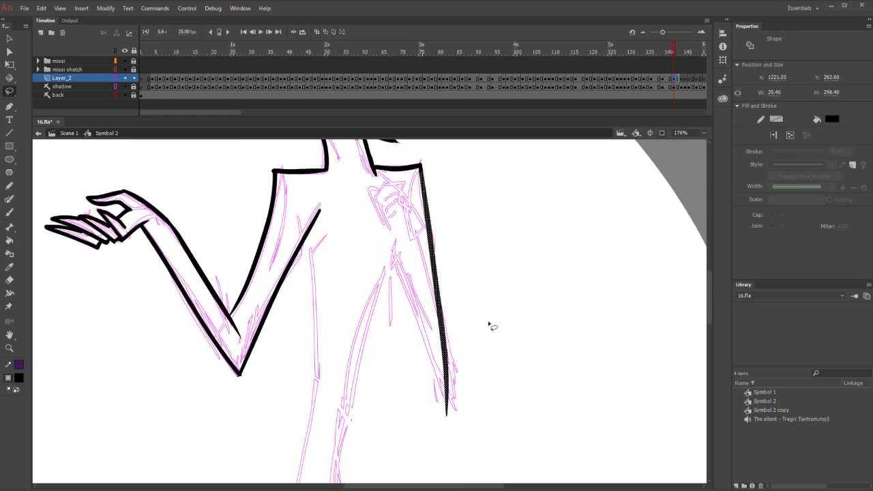
pyautogui.press('q')
pyautogui.moveTo(449, 416); pyautogui.dragTo(456, 416)
# Ink the curled right hand at the chest with its fingers, plus both edges of the right forearm
pyautogui.press('b')
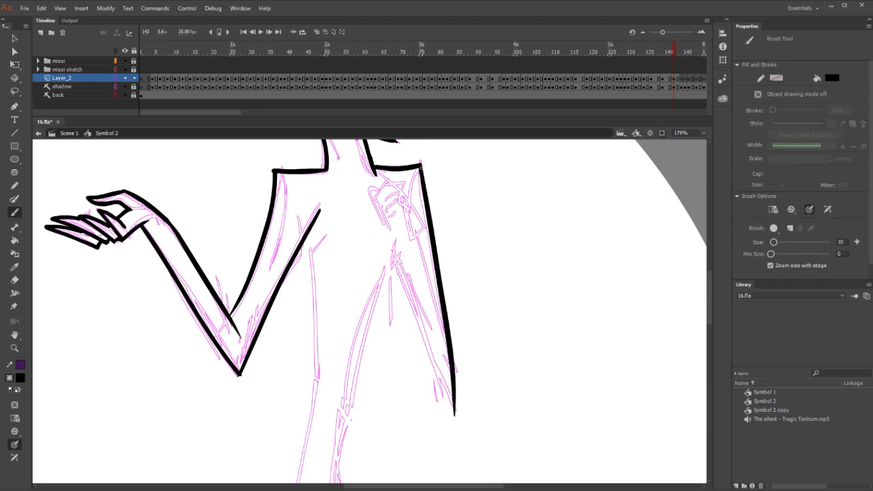
pyautogui.moveTo(369, 192); pyautogui.dragTo(382, 224)
pyautogui.moveTo(373, 192)
pyautogui.mouseDown()
pyautogui.moveTo(402, 188)
pyautogui.moveTo(408, 223)
pyautogui.moveTo(400, 199)
pyautogui.moveTo(387, 226)
pyautogui.moveTo(407, 213)
pyautogui.moveTo(422, 335)
pyautogui.moveTo(440, 374)
pyautogui.mouseUp()
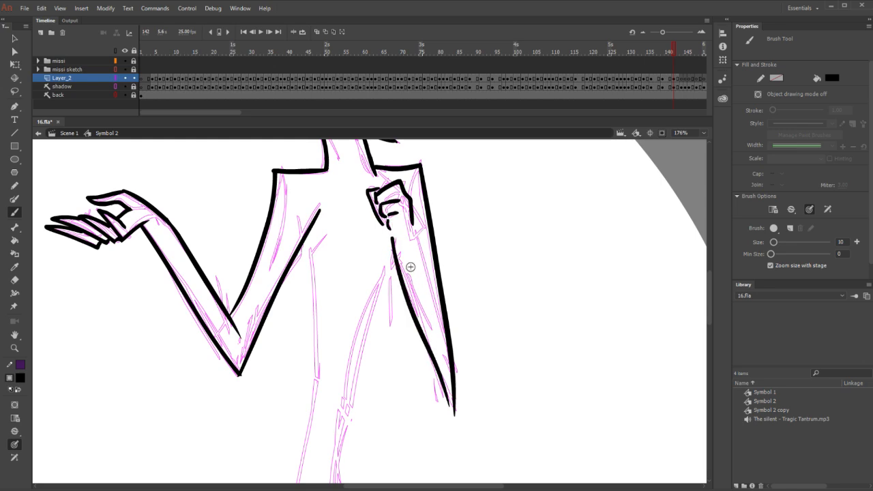
pyautogui.moveTo(411, 222); pyautogui.dragTo(440, 375)
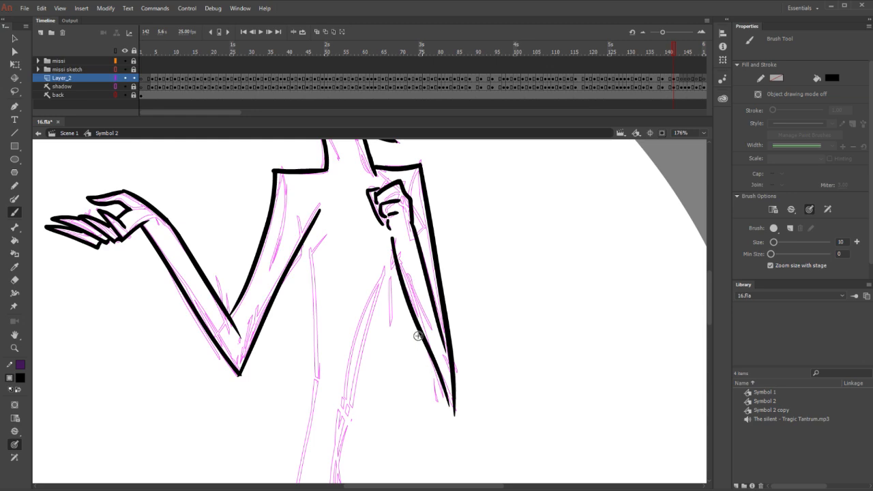
# Erase the right forearm's underside and re-ink it from the wrist below the hand to the elbow
pyautogui.press('e')
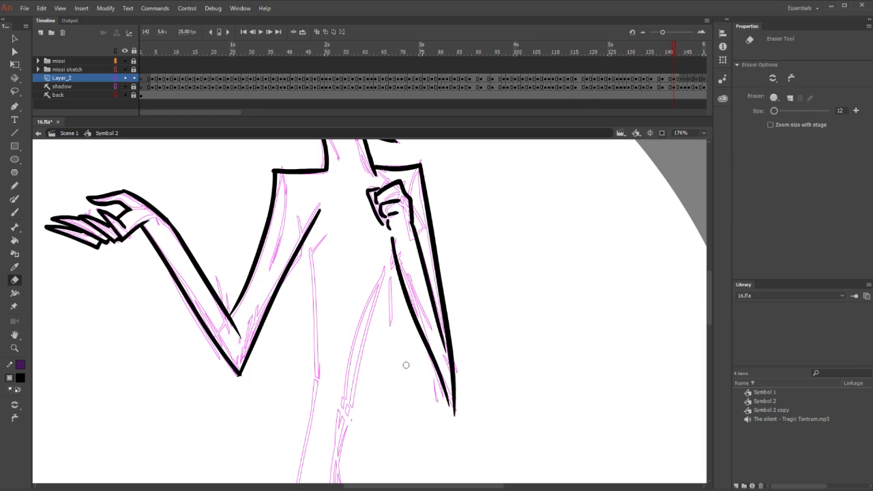
pyautogui.moveTo(398, 228)
pyautogui.mouseDown()
pyautogui.moveTo(395, 265)
pyautogui.moveTo(389, 261)
pyautogui.moveTo(398, 312)
pyautogui.moveTo(411, 303)
pyautogui.moveTo(427, 320)
pyautogui.moveTo(449, 408)
pyautogui.mouseUp()
pyautogui.press('b')
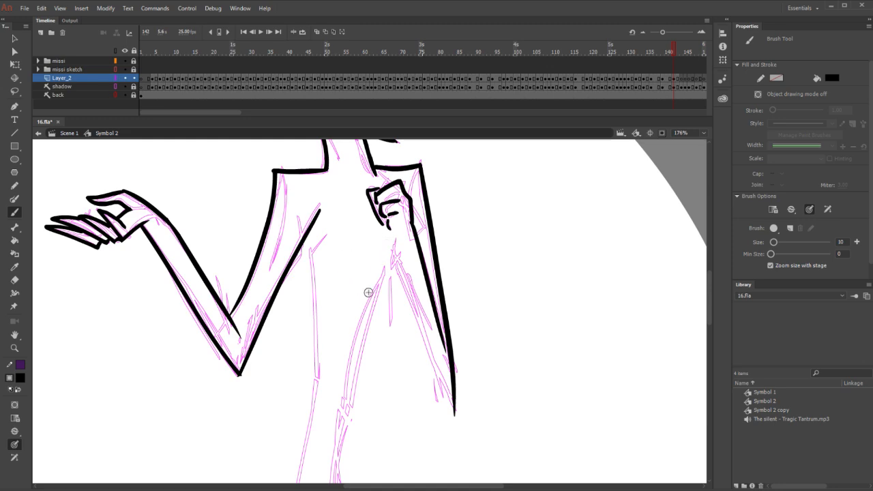
pyautogui.moveTo(388, 231); pyautogui.dragTo(396, 261)
pyautogui.hotkey('ctrl', 'z')
pyautogui.moveTo(387, 229); pyautogui.dragTo(399, 252)
pyautogui.press(',')
pyautogui.press('.')
pyautogui.press('e')
pyautogui.moveTo(397, 254)
pyautogui.mouseDown()
pyautogui.moveTo(388, 222)
pyautogui.moveTo(391, 254)
pyautogui.moveTo(400, 236)
pyautogui.moveTo(390, 224)
pyautogui.moveTo(405, 235)
pyautogui.moveTo(459, 424)
pyautogui.mouseUp()
pyautogui.press('b')
pyautogui.press('e')
# Ink both sides of the torso from below the arms down over the waist
pyautogui.press('b')
pyautogui.moveTo(394, 253); pyautogui.dragTo(342, 480)
pyautogui.moveTo(304, 236); pyautogui.dragTo(306, 480)
pyautogui.hotkey('ctrl', 'z')
pyautogui.moveTo(309, 237); pyautogui.dragTo(306, 481)
# Trim the lower end of the torso's left line and continue it as a curve down the lower body
pyautogui.moveTo(417, 380); pyautogui.dragTo(574, 189)
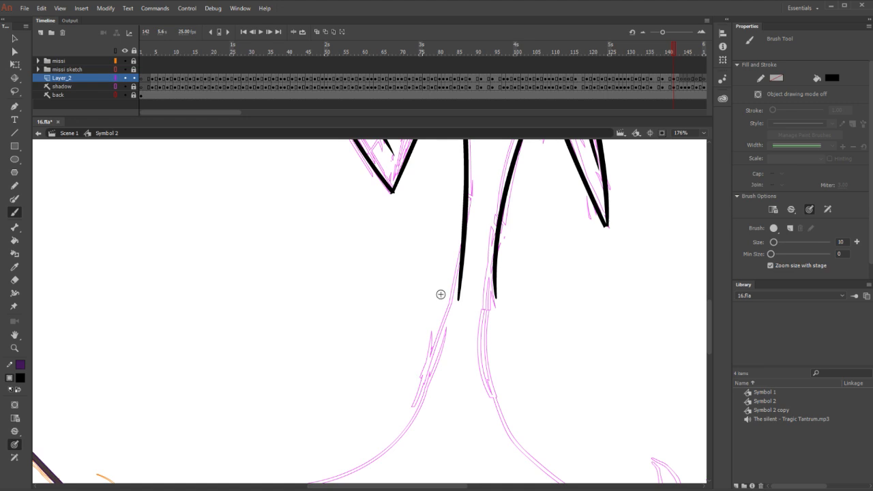
pyautogui.press('e')
pyautogui.moveTo(458, 296); pyautogui.dragTo(467, 268)
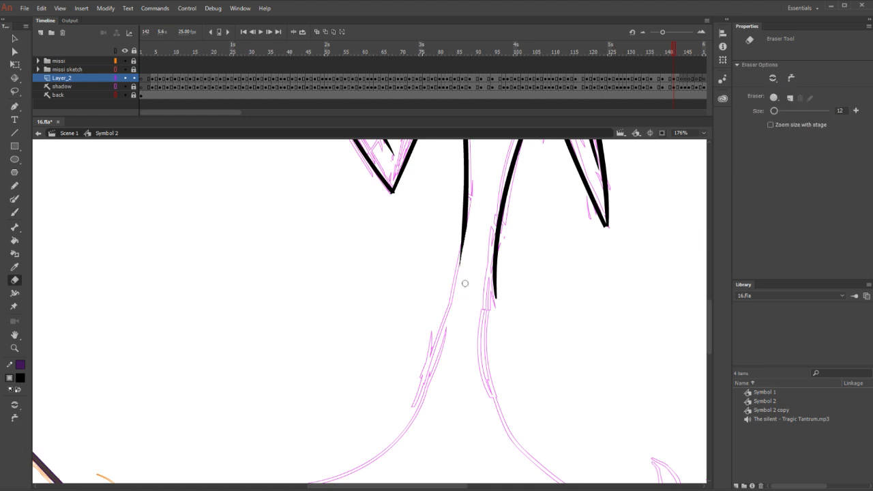
pyautogui.press('b')
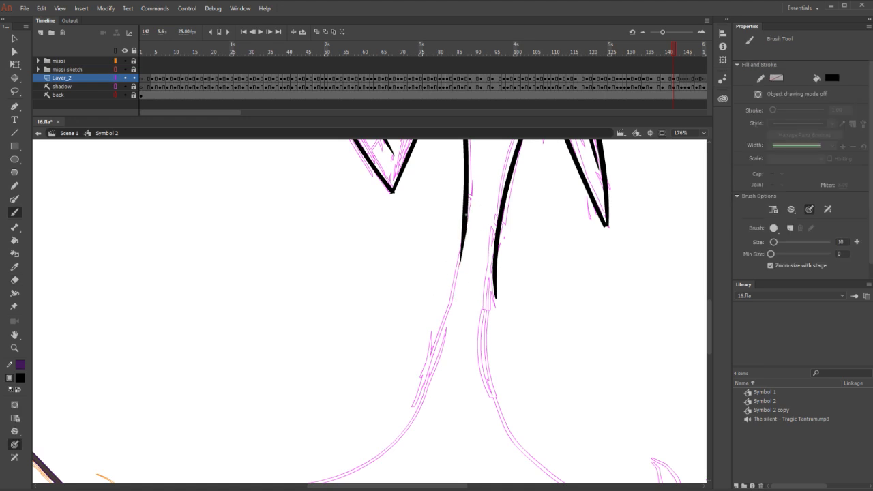
pyautogui.moveTo(465, 214); pyautogui.dragTo(402, 427)
pyautogui.hotkey('ctrl', 'z')
pyautogui.moveTo(531, 337)
pyautogui.mouseDown()
pyautogui.moveTo(546, 260)
pyautogui.moveTo(560, 267)
pyautogui.mouseUp()
pyautogui.moveTo(488, 145)
pyautogui.mouseDown()
pyautogui.moveTo(439, 341)
pyautogui.moveTo(401, 401)
pyautogui.mouseUp()
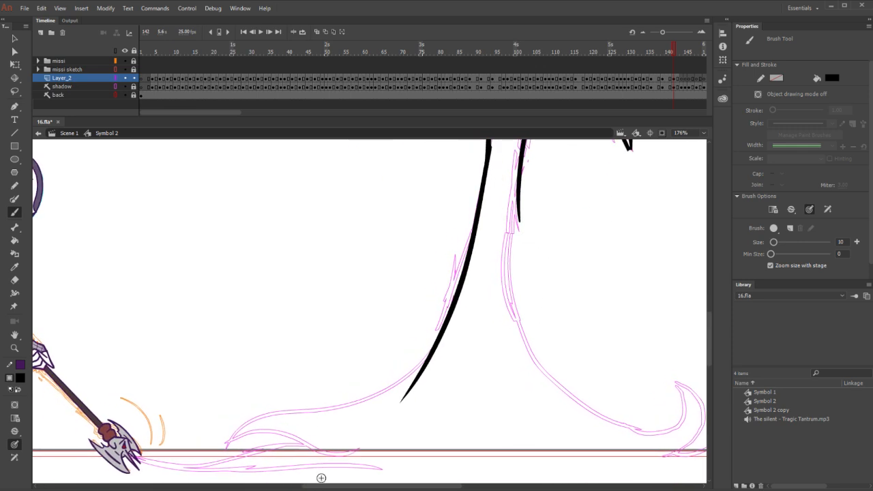
# Ink the lower body's left edge sweeping outward to the pointed tip near the ground line
pyautogui.press(',')
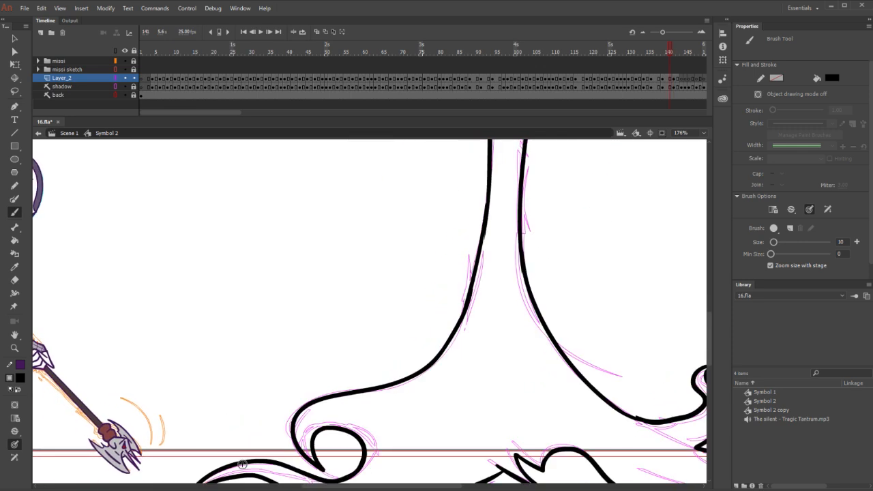
pyautogui.press('.')
pyautogui.moveTo(435, 342)
pyautogui.mouseDown()
pyautogui.moveTo(386, 379)
pyautogui.moveTo(279, 408)
pyautogui.moveTo(228, 437)
pyautogui.mouseUp()
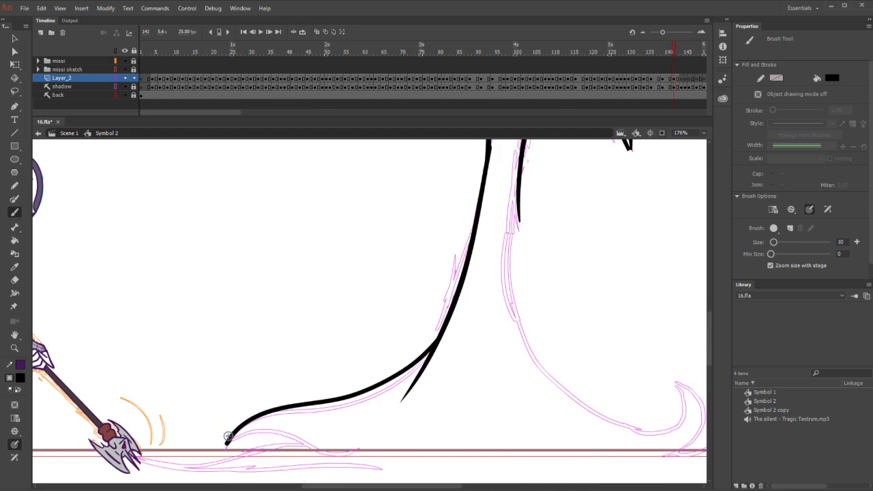
# Transform the sweeping left base line to fit the sketch and erase the excess where it joins the body line
pyautogui.press('l')
pyautogui.moveTo(268, 368)
pyautogui.mouseDown()
pyautogui.moveTo(222, 475)
pyautogui.moveTo(376, 427)
pyautogui.moveTo(435, 344)
pyautogui.moveTo(367, 309)
pyautogui.mouseUp()
pyautogui.press('q')
pyautogui.moveTo(431, 366); pyautogui.dragTo(436, 372)
pyautogui.click(425, 341)
pyautogui.press('e')
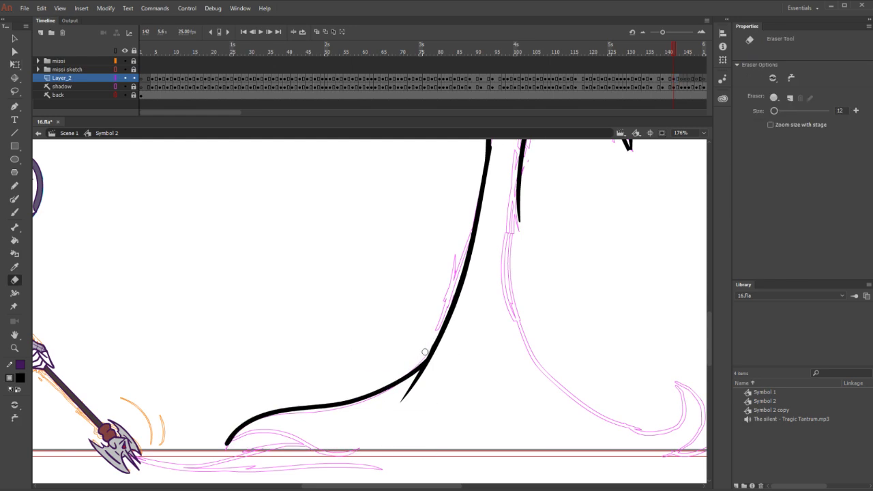
pyautogui.moveTo(416, 377); pyautogui.dragTo(438, 361)
pyautogui.moveTo(411, 390); pyautogui.dragTo(401, 401)
# Ink the wavy underside of the left base tip along the ground, erasing and redrawing its outer half
pyautogui.press('b')
pyautogui.moveTo(421, 425); pyautogui.dragTo(411, 353)
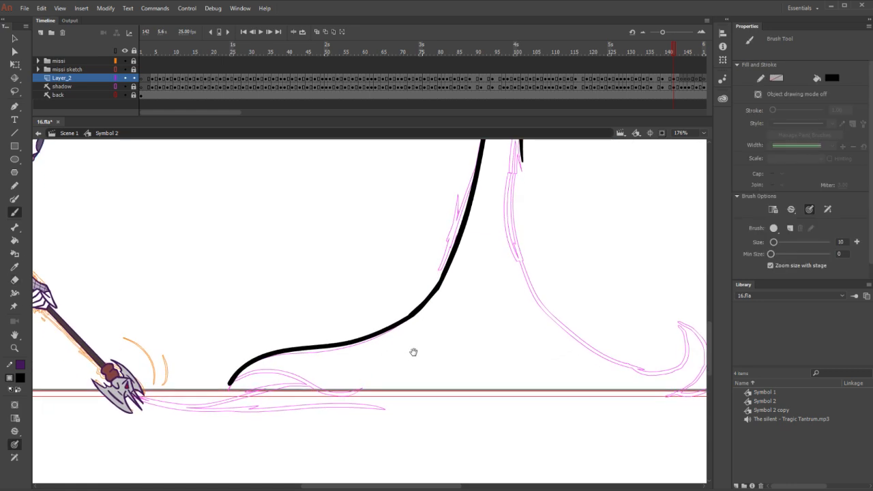
pyautogui.moveTo(235, 380)
pyautogui.mouseDown()
pyautogui.moveTo(282, 372)
pyautogui.moveTo(351, 391)
pyautogui.mouseUp()
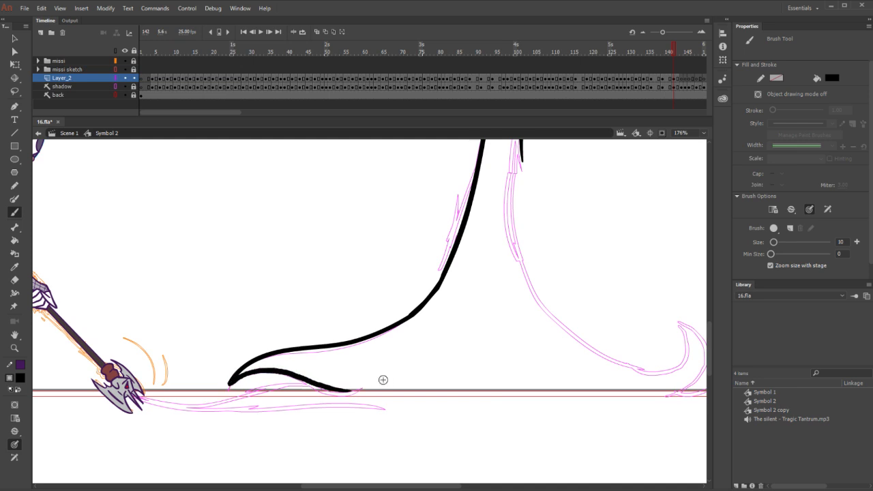
pyautogui.press('e')
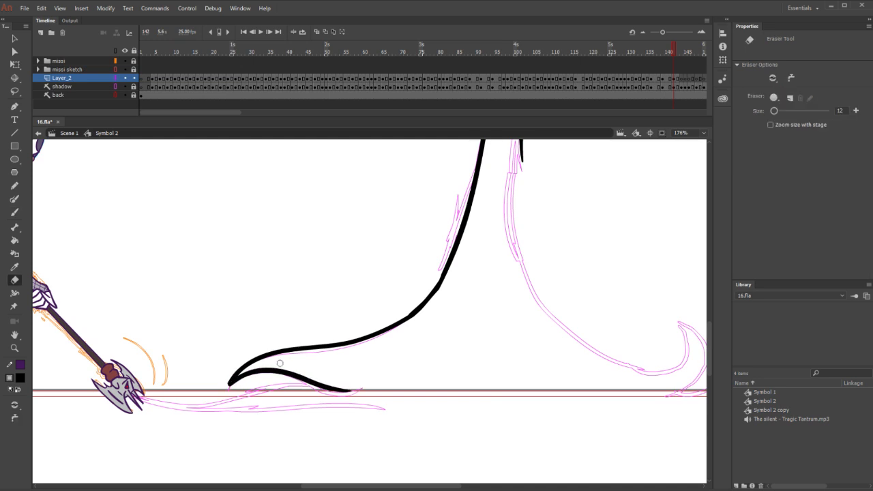
pyautogui.moveTo(291, 367)
pyautogui.mouseDown()
pyautogui.moveTo(326, 381)
pyautogui.moveTo(317, 373)
pyautogui.mouseUp()
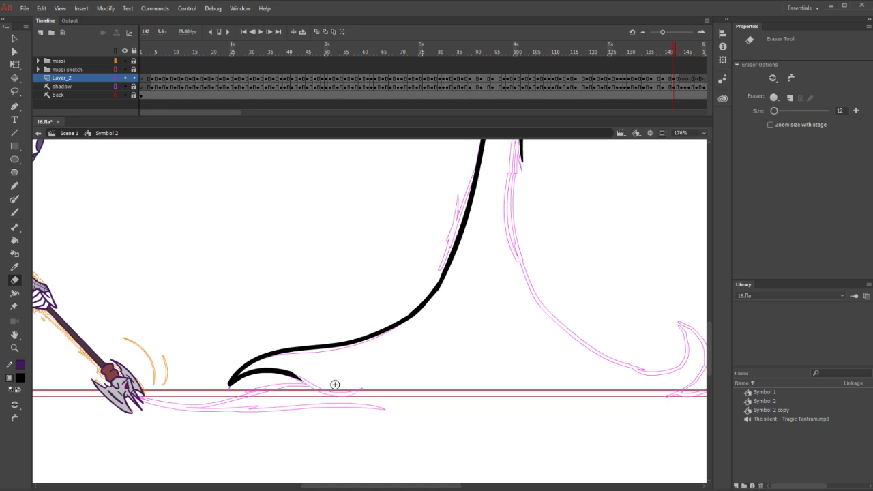
pyautogui.press('b')
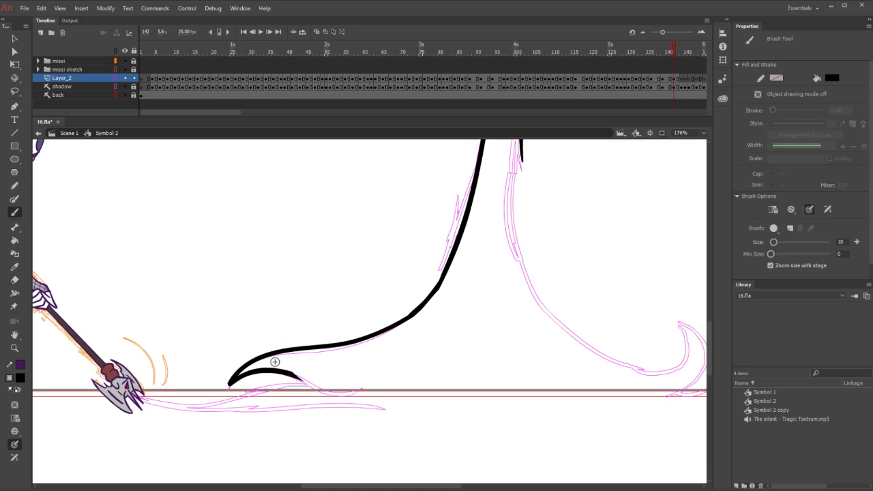
pyautogui.moveTo(293, 376)
pyautogui.mouseDown()
pyautogui.moveTo(322, 389)
pyautogui.moveTo(365, 379)
pyautogui.mouseUp()
pyautogui.press('e')
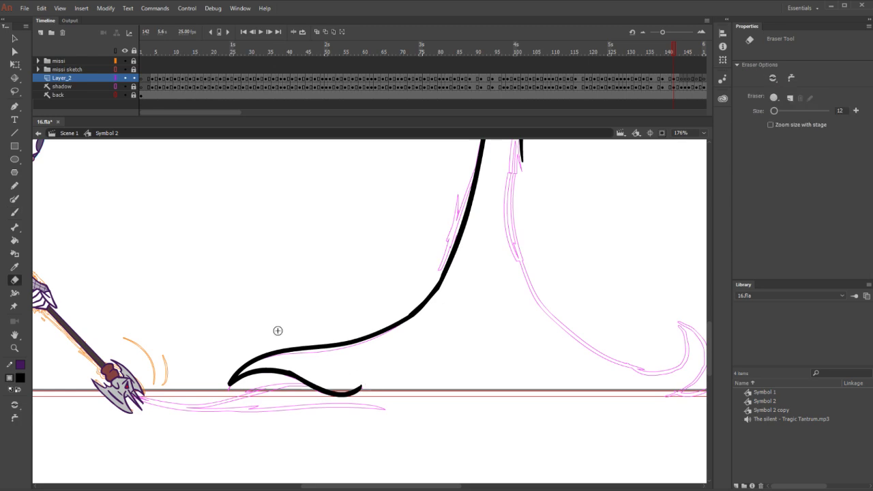
# Ink the upper and lower edges of the thin wisp running from the axe blade to the shadow's base
pyautogui.press('b')
pyautogui.moveTo(141, 397)
pyautogui.mouseDown()
pyautogui.moveTo(217, 401)
pyautogui.moveTo(324, 375)
pyautogui.mouseUp()
pyautogui.hotkey('ctrl', 'z')
pyautogui.moveTo(142, 399)
pyautogui.mouseDown()
pyautogui.moveTo(178, 408)
pyautogui.moveTo(333, 386)
pyautogui.mouseUp()
pyautogui.hotkey('ctrl', 'z')
pyautogui.moveTo(142, 399)
pyautogui.mouseDown()
pyautogui.moveTo(185, 404)
pyautogui.moveTo(313, 378)
pyautogui.mouseUp()
pyautogui.moveTo(143, 400)
pyautogui.mouseDown()
pyautogui.moveTo(196, 413)
pyautogui.moveTo(360, 409)
pyautogui.mouseUp()
pyautogui.hotkey('ctrl', 'z')
pyautogui.moveTo(141, 399)
pyautogui.mouseDown()
pyautogui.moveTo(183, 409)
pyautogui.moveTo(409, 405)
pyautogui.mouseUp()
pyautogui.press('e')
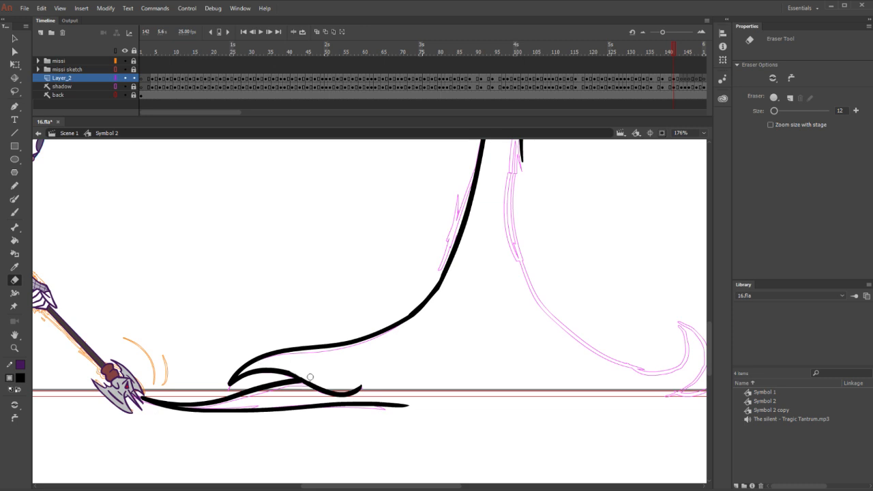
# Ink the hooked tip at the base's right end and the bottom edge back to the left wisp
pyautogui.moveTo(665, 395); pyautogui.dragTo(430, 384)
pyautogui.press('b')
pyautogui.press(',')
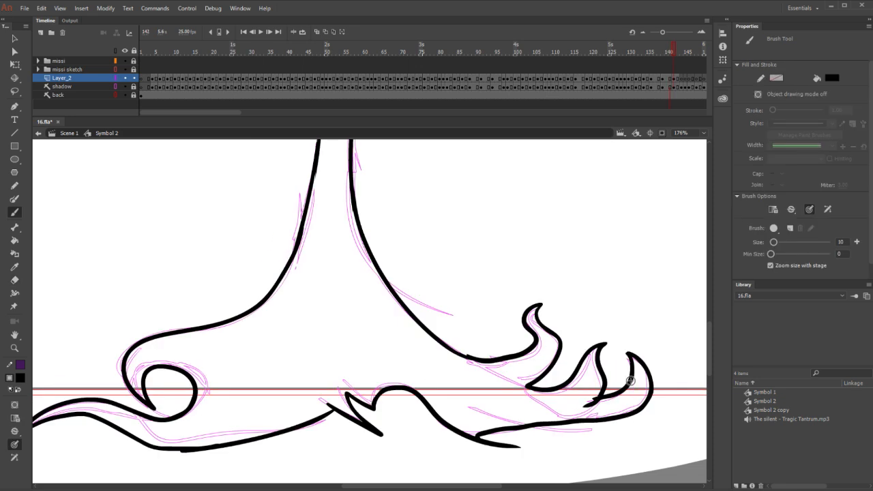
pyautogui.press('.')
pyautogui.moveTo(576, 390)
pyautogui.mouseDown()
pyautogui.moveTo(621, 375)
pyautogui.moveTo(620, 364)
pyautogui.moveTo(631, 396)
pyautogui.moveTo(547, 417)
pyautogui.moveTo(318, 422)
pyautogui.moveTo(222, 407)
pyautogui.mouseUp()
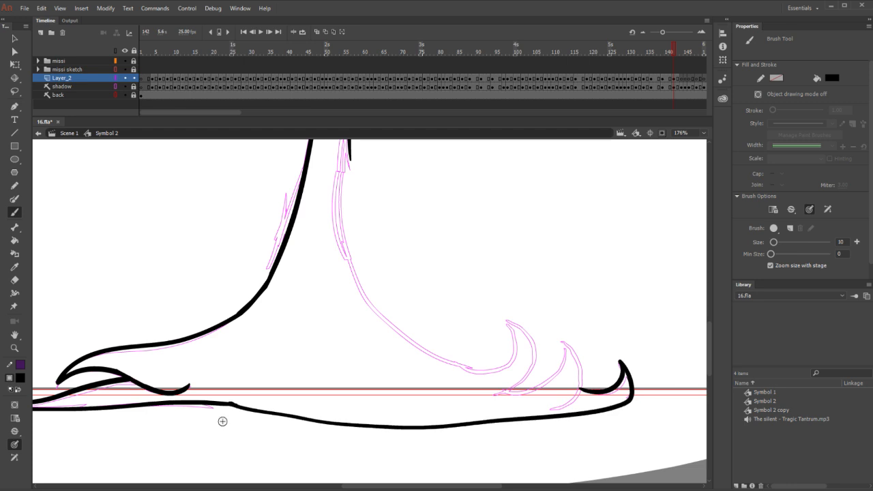
# Ink the middle claw-like curl at the base of the horned figure on frame 142 with the Brush tool
pyautogui.moveTo(506, 392)
pyautogui.mouseDown()
pyautogui.moveTo(552, 377)
pyautogui.moveTo(564, 343)
pyautogui.moveTo(578, 373)
pyautogui.moveTo(559, 407)
pyautogui.mouseUp()
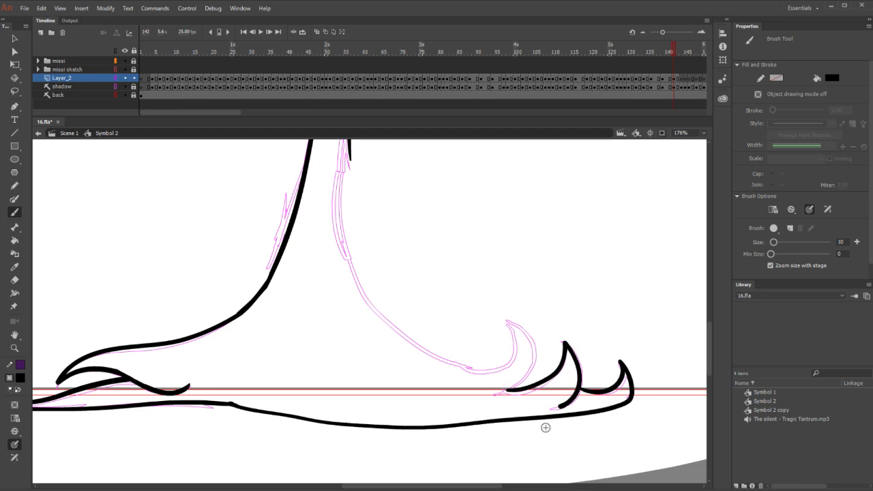
pyautogui.moveTo(514, 230); pyautogui.dragTo(461, 289)
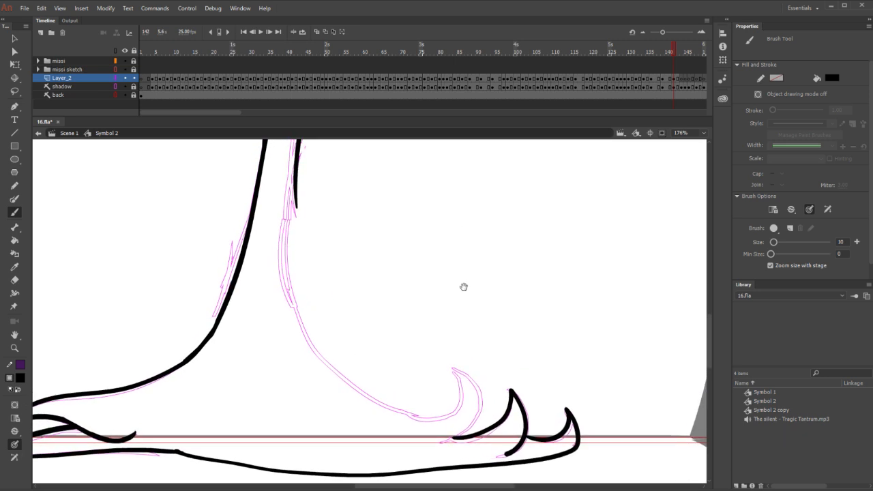
pyautogui.moveTo(298, 161)
pyautogui.mouseDown()
pyautogui.moveTo(287, 251)
pyautogui.moveTo(470, 416)
pyautogui.mouseUp()
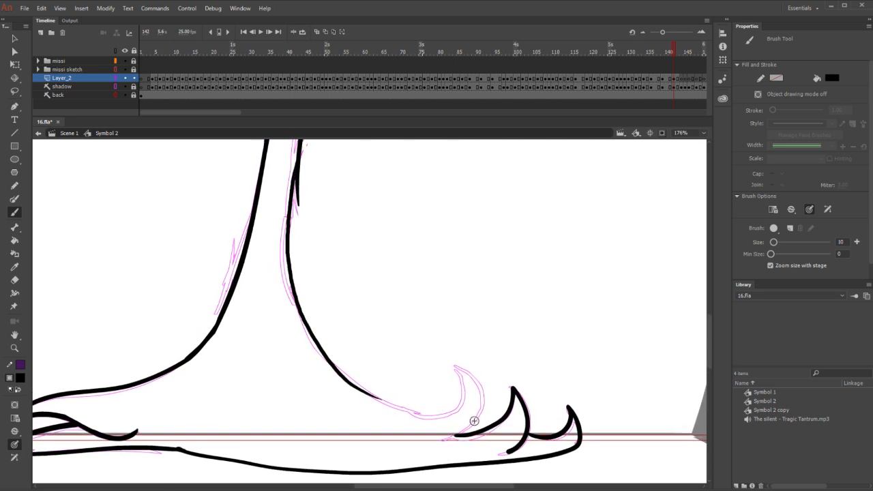
pyautogui.hotkey('ctrl', 'z')
pyautogui.hotkey('ctrl', 'z')
pyautogui.moveTo(297, 151)
pyautogui.mouseDown()
pyautogui.moveTo(292, 243)
pyautogui.moveTo(350, 382)
pyautogui.moveTo(395, 409)
pyautogui.mouseUp()
pyautogui.hotkey('ctrl', 'z')
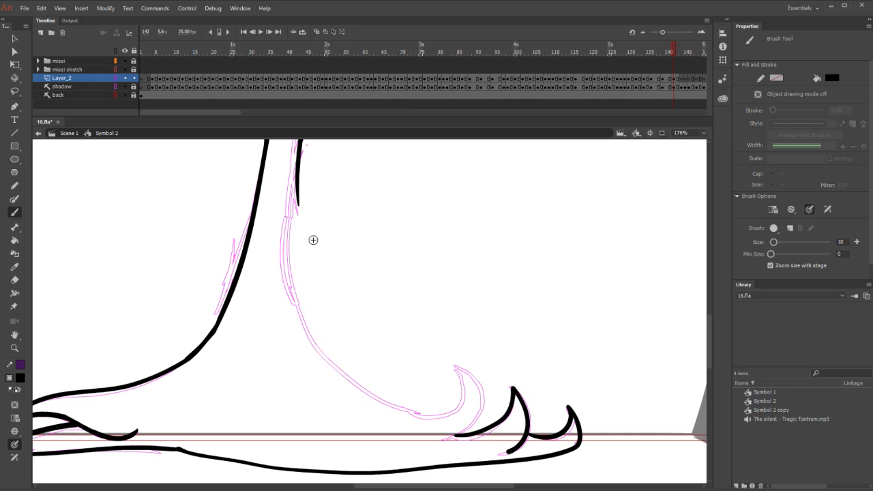
# Ink the figure's right lower-body outline on frame 142 down to the base and around the remaining claw-like curl
pyautogui.moveTo(297, 152)
pyautogui.mouseDown()
pyautogui.moveTo(294, 176)
pyautogui.moveTo(353, 388)
pyautogui.mouseUp()
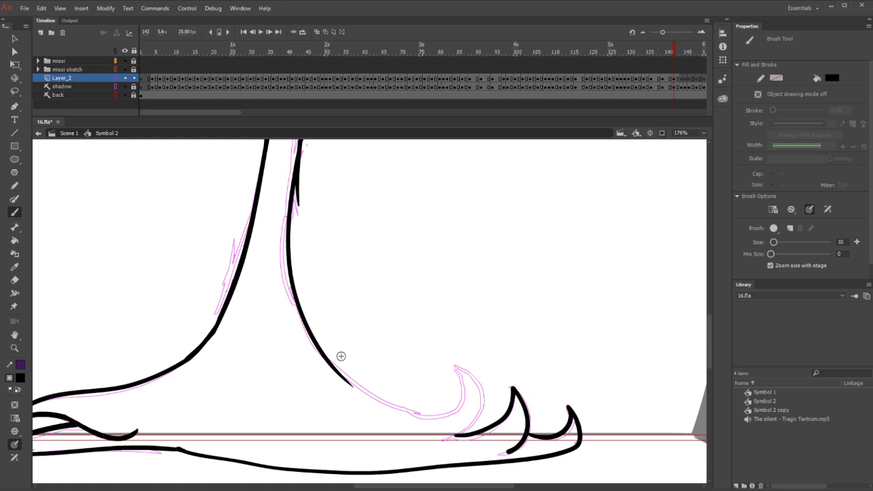
pyautogui.moveTo(334, 369)
pyautogui.mouseDown()
pyautogui.moveTo(419, 414)
pyautogui.moveTo(477, 399)
pyautogui.mouseUp()
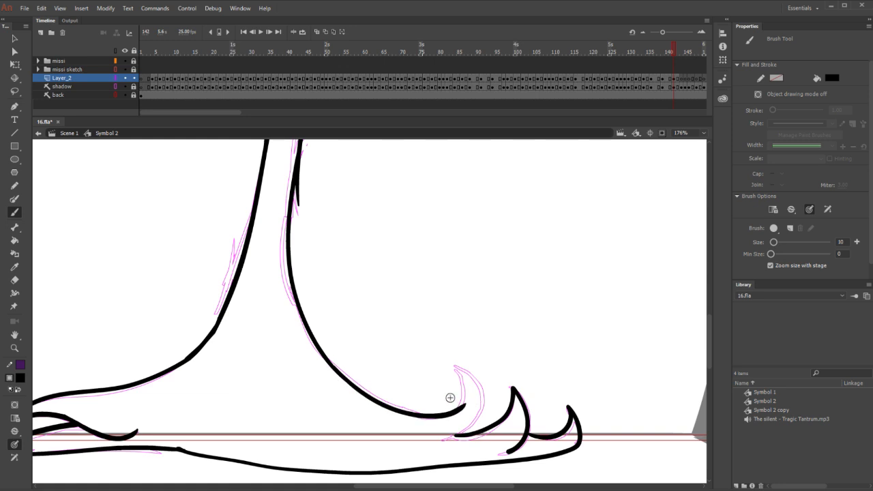
pyautogui.moveTo(456, 367); pyautogui.dragTo(463, 408)
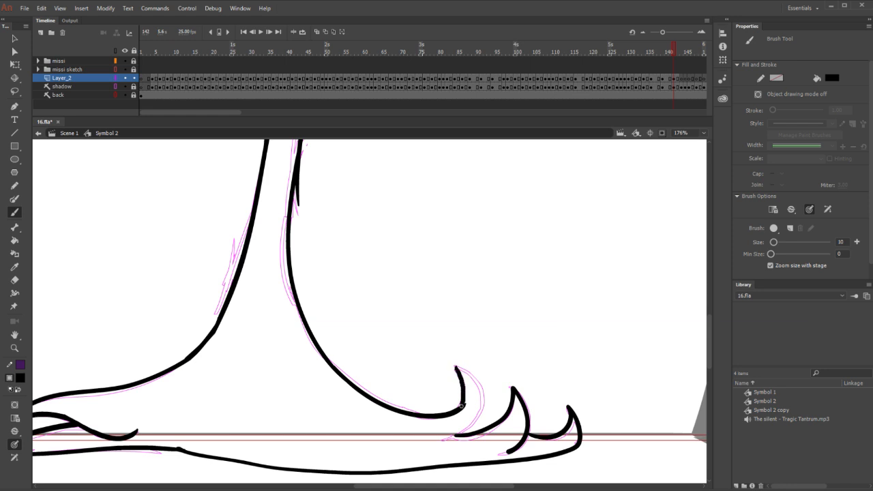
pyautogui.moveTo(457, 368)
pyautogui.mouseDown()
pyautogui.moveTo(480, 419)
pyautogui.moveTo(464, 431)
pyautogui.mouseUp()
pyautogui.hotkey('ctrl', 'z')
pyautogui.moveTo(458, 362)
pyautogui.mouseDown()
pyautogui.moveTo(481, 392)
pyautogui.moveTo(474, 427)
pyautogui.moveTo(456, 436)
pyautogui.mouseUp()
pyautogui.press('e')
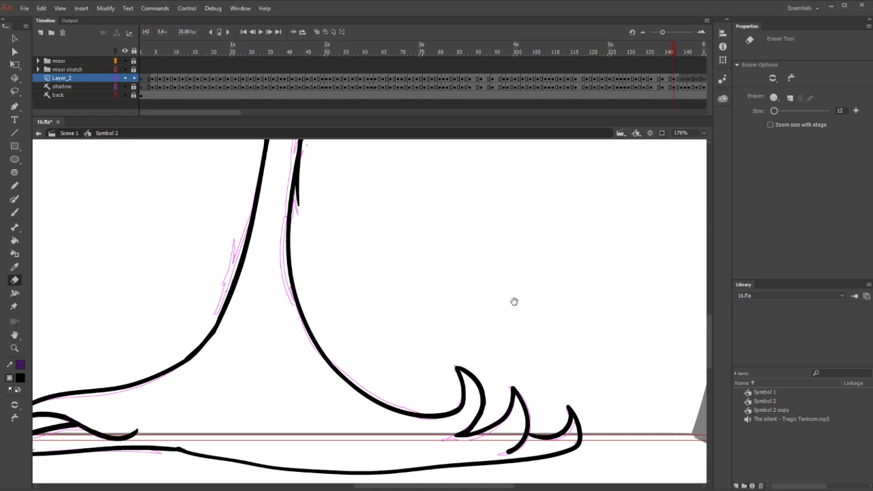
# Advance to frame 143 and check the whole inked figure
pyautogui.scroll(10, 381, 203)
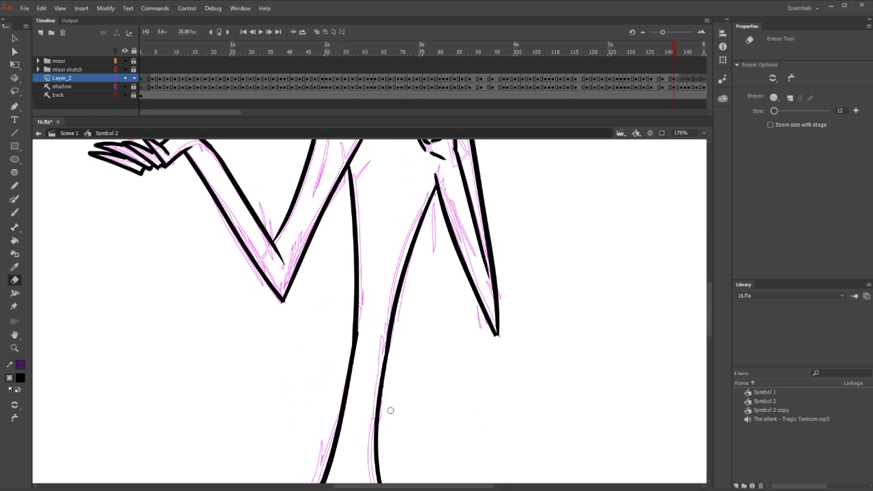
pyautogui.scroll(5, 560, 244)
pyautogui.press('.')
pyautogui.press('.')
pyautogui.press('.')
pyautogui.press('z')
pyautogui.moveTo(556, 321)
pyautogui.mouseDown()
pyautogui.moveTo(533, 314)
pyautogui.moveTo(538, 323)
pyautogui.mouseUp()
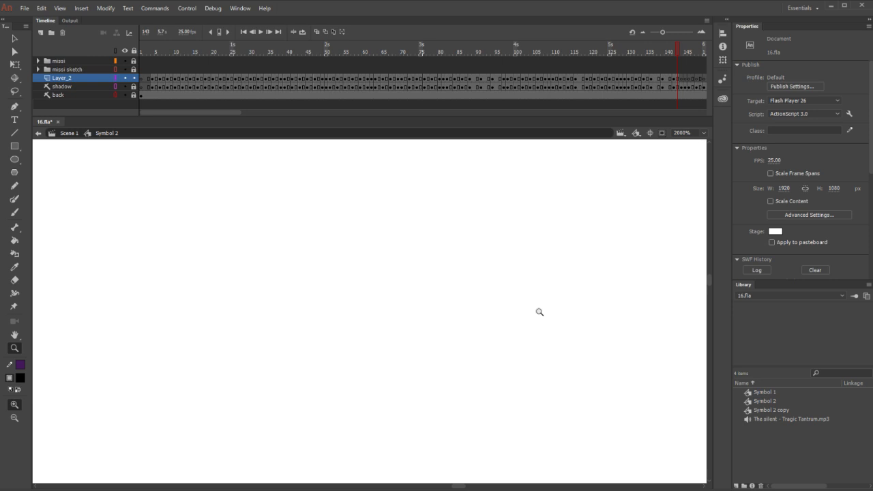
pyautogui.hotkey('ctrl', '-')
pyautogui.hotkey('ctrl', '-')
pyautogui.hotkey('ctrl', '-')
pyautogui.hotkey('ctrl', '-')
pyautogui.hotkey('ctrl', '-')
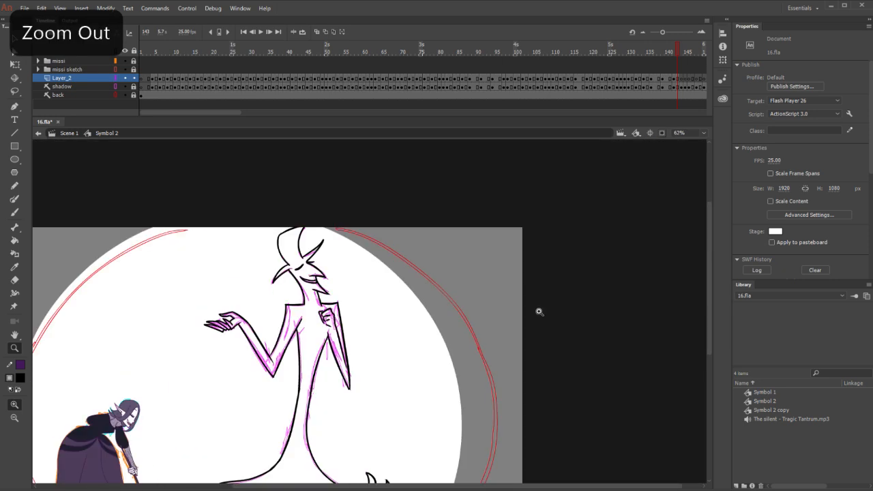
pyautogui.moveTo(485, 386); pyautogui.dragTo(518, 365)
pyautogui.press('.')
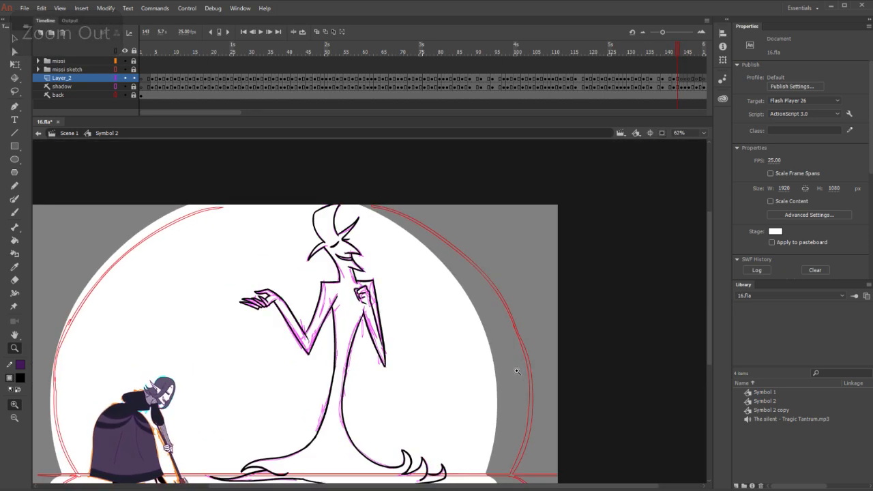
# Copy the figure's upper-body line art from frame 143 and paste it in place on frame 144, comparing the two frames
pyautogui.press('k')
pyautogui.moveTo(324, 368)
pyautogui.mouseDown()
pyautogui.moveTo(326, 168)
pyautogui.moveTo(302, 397)
pyautogui.mouseUp()
pyautogui.press('.')
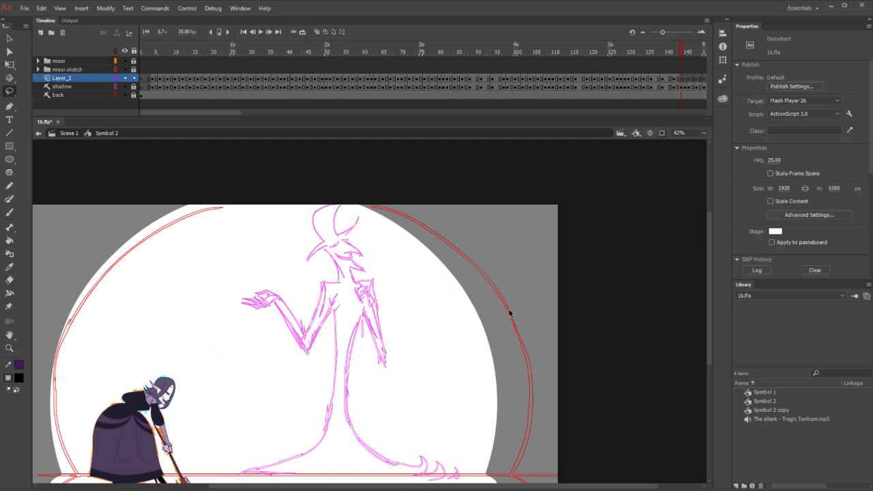
pyautogui.hotkey('ctrl', 'shift', 'v')
pyautogui.click(493, 365)
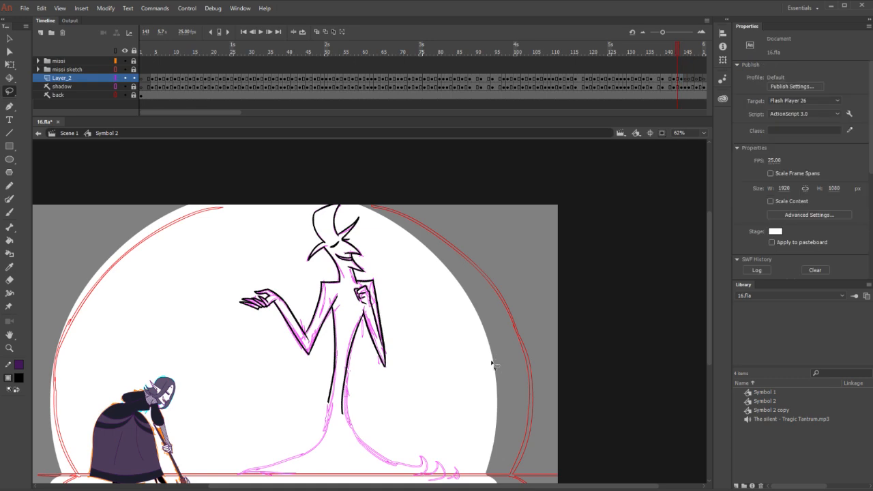
pyautogui.press(',')
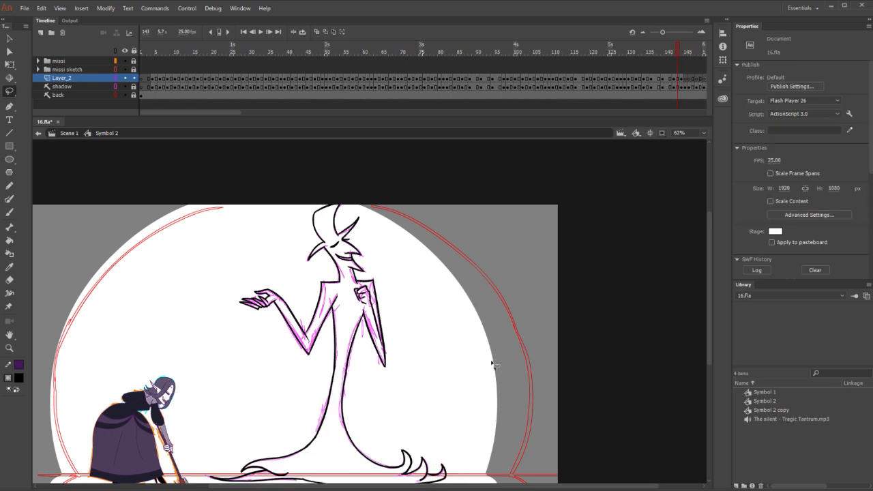
# Select the pasted torso lines on frame 144 and skew their lower ends slightly to the right
pyautogui.press('.')
pyautogui.press('z')
pyautogui.click(381, 393)
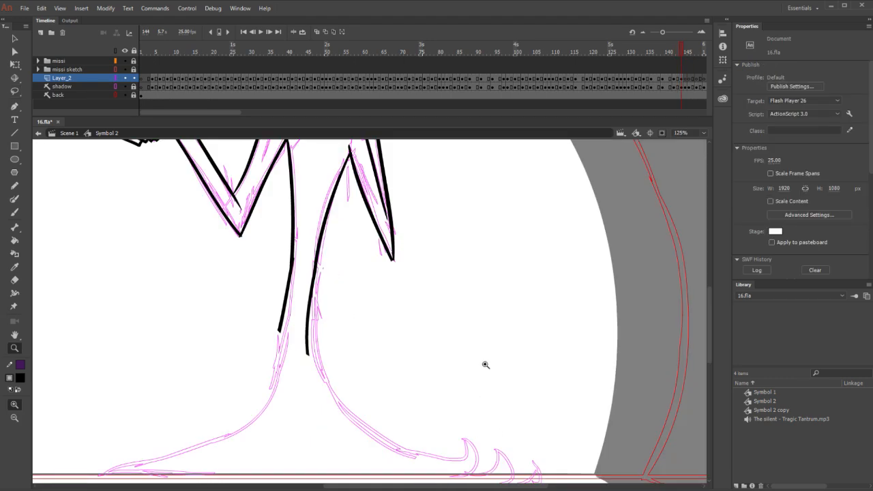
pyautogui.press('l')
pyautogui.moveTo(250, 307)
pyautogui.mouseDown()
pyautogui.moveTo(355, 257)
pyautogui.moveTo(344, 148)
pyautogui.moveTo(289, 141)
pyautogui.mouseUp()
pyautogui.press('q')
pyautogui.moveTo(325, 358)
pyautogui.mouseDown()
pyautogui.moveTo(336, 357)
pyautogui.moveTo(328, 357)
pyautogui.mouseUp()
pyautogui.click(386, 357)
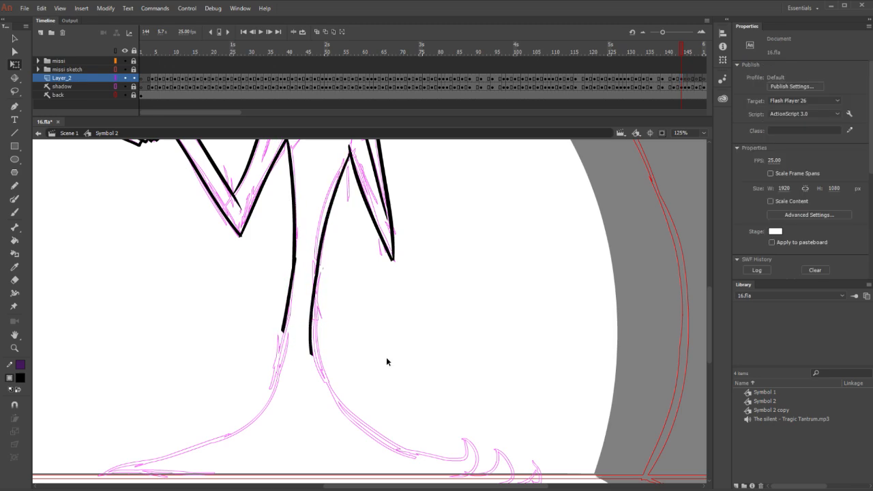
# Erase the lower end of the right torso line on frame 144
pyautogui.press('e')
pyautogui.moveTo(313, 276)
pyautogui.mouseDown()
pyautogui.moveTo(320, 348)
pyautogui.moveTo(294, 285)
pyautogui.mouseUp()
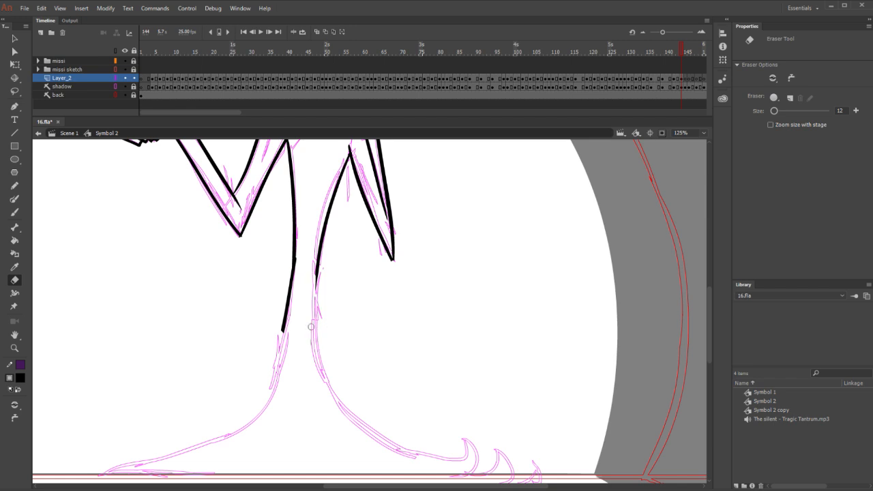
pyautogui.moveTo(413, 405); pyautogui.dragTo(367, 342)
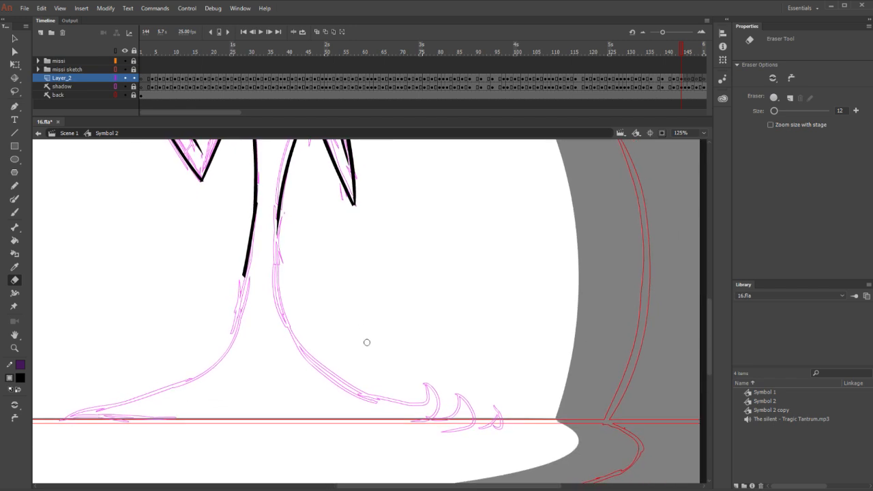
pyautogui.press('b')
pyautogui.moveTo(283, 198)
pyautogui.mouseDown()
pyautogui.moveTo(309, 345)
pyautogui.moveTo(378, 397)
pyautogui.mouseUp()
pyautogui.hotkey('ctrl', 'z')
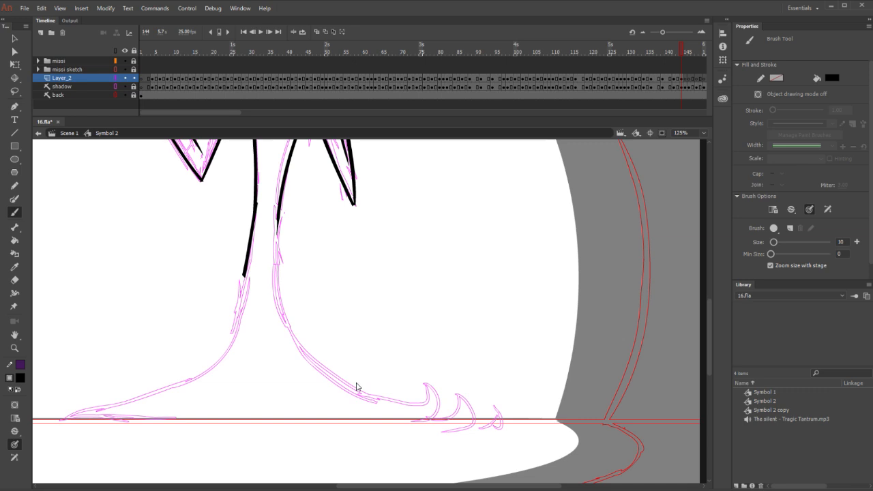
pyautogui.moveTo(279, 205)
pyautogui.mouseDown()
pyautogui.moveTo(289, 309)
pyautogui.moveTo(344, 379)
pyautogui.mouseUp()
pyautogui.hotkey('ctrl', 'z')
pyautogui.moveTo(277, 205)
pyautogui.mouseDown()
pyautogui.moveTo(277, 273)
pyautogui.moveTo(326, 375)
pyautogui.moveTo(399, 406)
pyautogui.mouseUp()
pyautogui.hotkey('ctrl', 'z')
pyautogui.moveTo(277, 209)
pyautogui.mouseDown()
pyautogui.moveTo(276, 255)
pyautogui.moveTo(291, 320)
pyautogui.moveTo(406, 400)
pyautogui.mouseUp()
pyautogui.hotkey('ctrl', 'z')
# Ink the right lower-body outline on frame 144 along the sketch to the tip of the first curl, cleaning up with the Eraser
pyautogui.moveTo(282, 205)
pyautogui.mouseDown()
pyautogui.moveTo(281, 312)
pyautogui.moveTo(381, 401)
pyautogui.mouseUp()
pyautogui.press('e')
pyautogui.moveTo(330, 372)
pyautogui.mouseDown()
pyautogui.moveTo(362, 394)
pyautogui.moveTo(344, 384)
pyautogui.moveTo(356, 390)
pyautogui.moveTo(425, 398)
pyautogui.mouseUp()
pyautogui.press('b')
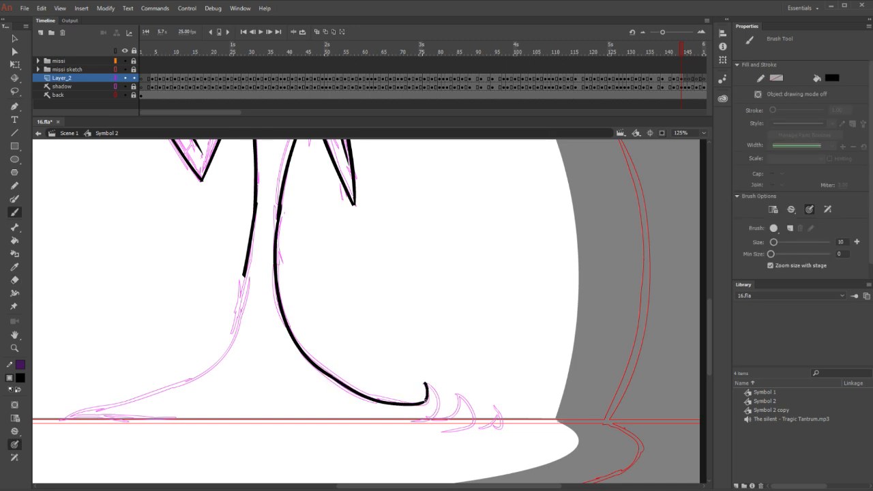
# Ink the rest of the first curl and the whole second curl on frame 144, and erase the second curl's surplus tail
pyautogui.moveTo(424, 385); pyautogui.dragTo(438, 407)
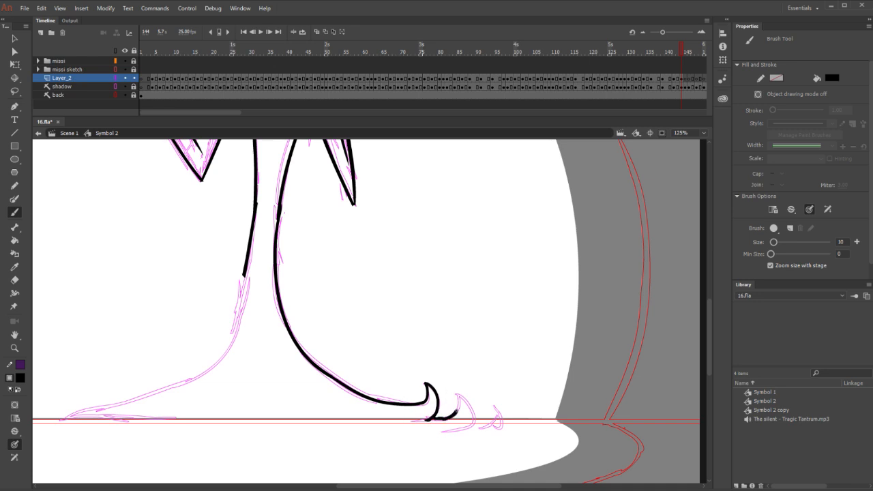
pyautogui.hotkey('ctrl', 'z')
pyautogui.moveTo(447, 417); pyautogui.dragTo(458, 394)
pyautogui.moveTo(461, 396)
pyautogui.mouseDown()
pyautogui.moveTo(470, 424)
pyautogui.moveTo(452, 435)
pyautogui.mouseUp()
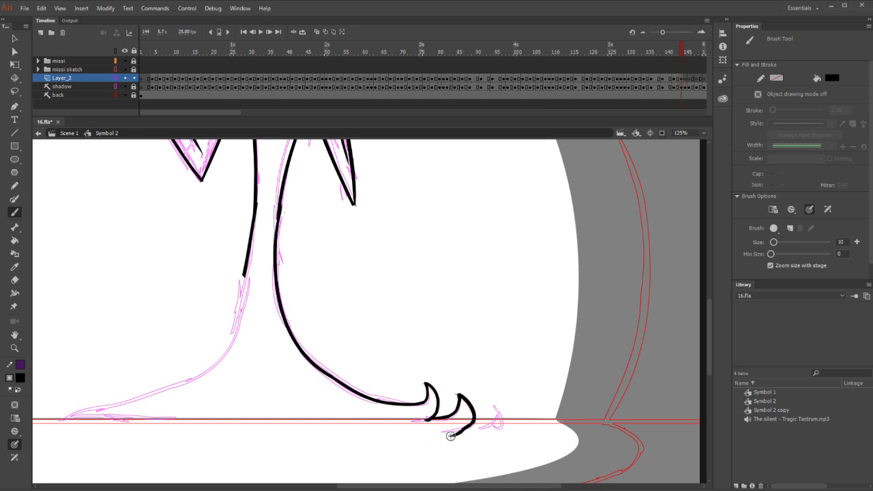
pyautogui.press('e')
pyautogui.moveTo(466, 422); pyautogui.dragTo(448, 442)
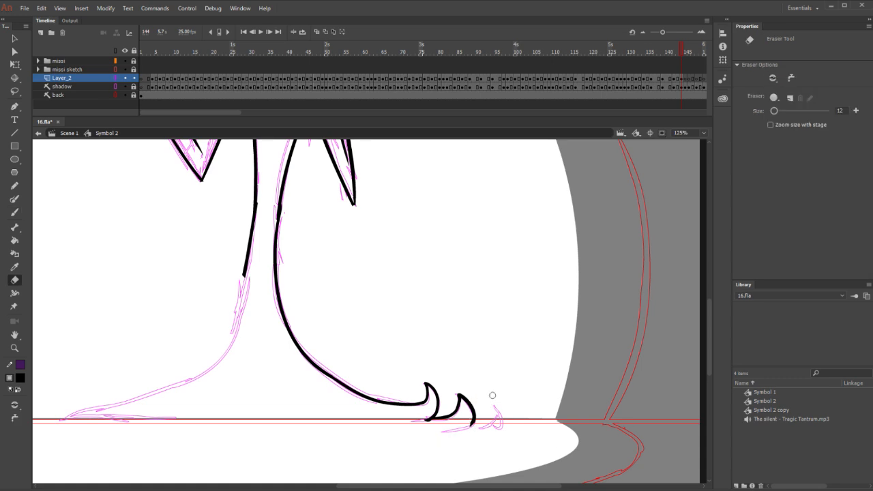
# Ink the third curl on frame 144 and continue the stroke leftward as the base line under the figure
pyautogui.press('b')
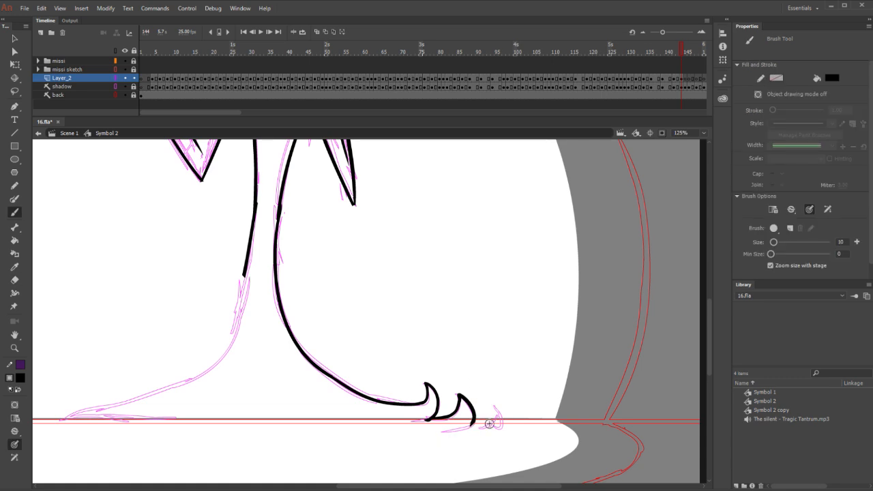
pyautogui.moveTo(470, 424)
pyautogui.mouseDown()
pyautogui.moveTo(494, 412)
pyautogui.moveTo(446, 434)
pyautogui.moveTo(308, 420)
pyautogui.moveTo(189, 422)
pyautogui.mouseUp()
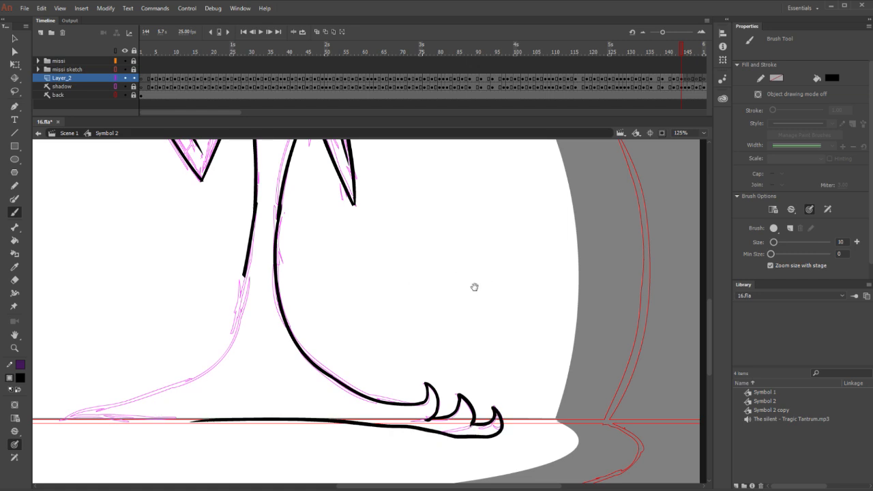
pyautogui.moveTo(330, 341); pyautogui.dragTo(522, 323)
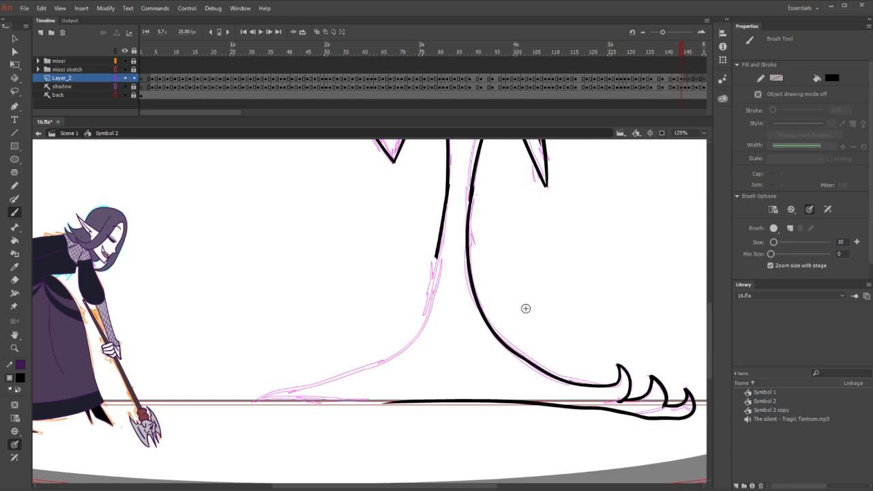
# Flip back and forth through frames 140 to 148 to compare the shape of the figure's base, ending on frame 144
pyautogui.press(',')
pyautogui.press(',')
pyautogui.press(',')
pyautogui.press('.')
pyautogui.press('.')
pyautogui.press('.')
pyautogui.press('.')
pyautogui.press('.')
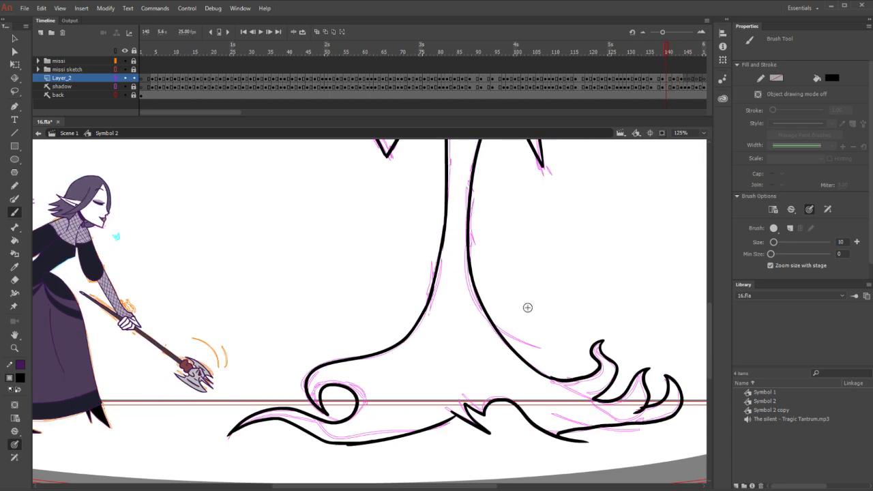
pyautogui.press(',')
pyautogui.press(',')
pyautogui.press(',')
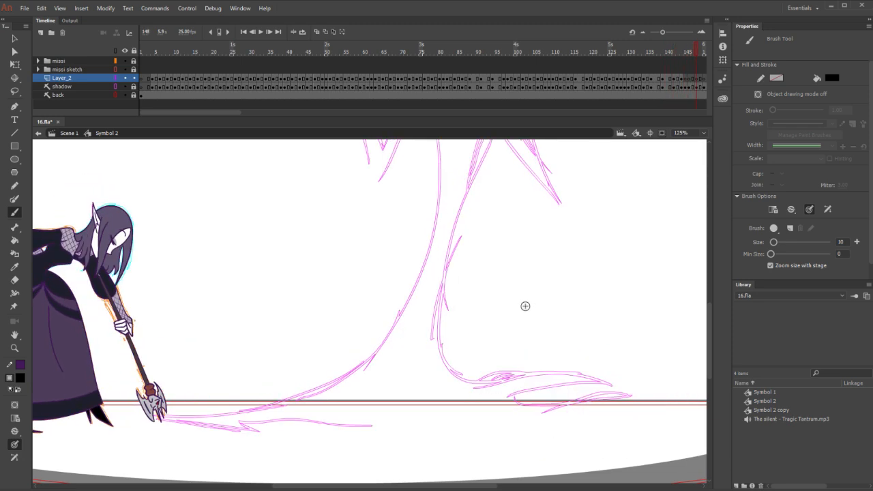
pyautogui.press(',')
pyautogui.press(',')
pyautogui.press(',')
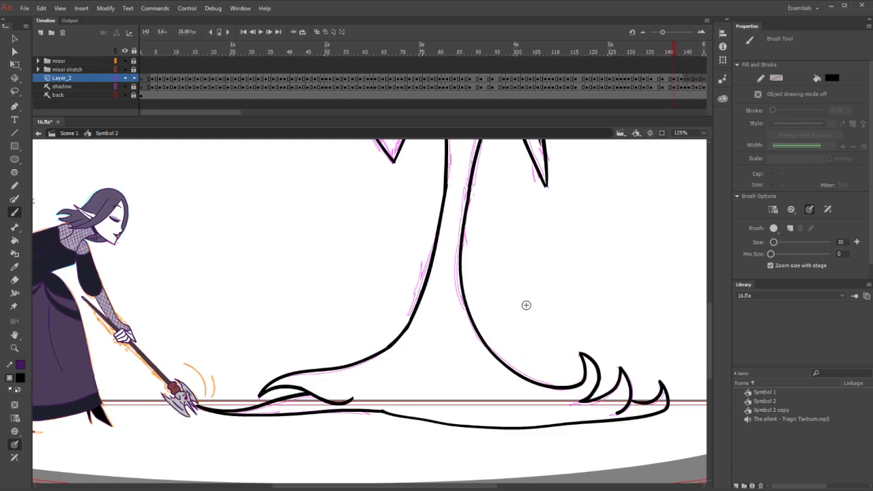
pyautogui.press('.')
pyautogui.press('.')
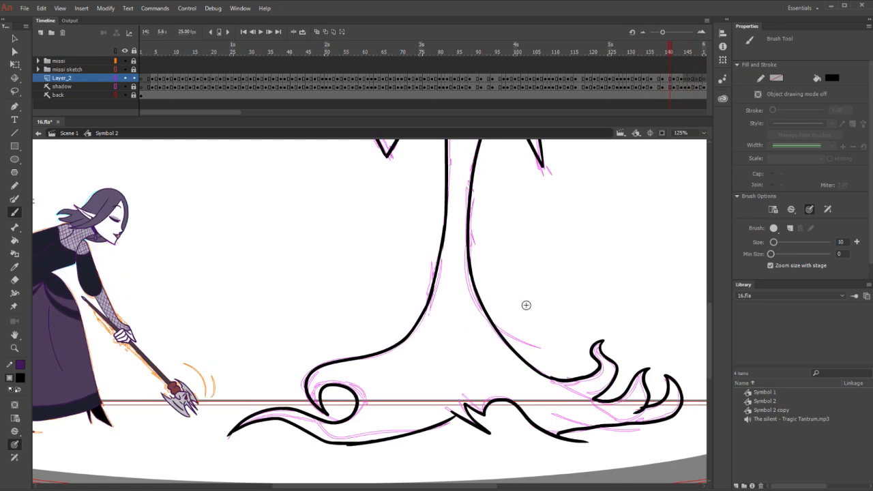
pyautogui.press('.')
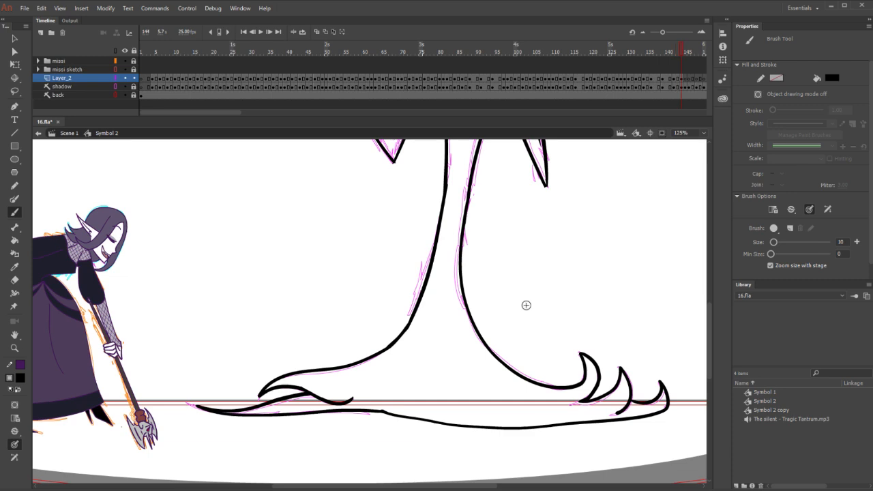
pyautogui.press('.')
# Ink the left lower-body outline and its pointed tail on frame 144, and erase the overlap where it meets the base line
pyautogui.moveTo(437, 258)
pyautogui.mouseDown()
pyautogui.moveTo(413, 327)
pyautogui.moveTo(391, 354)
pyautogui.moveTo(253, 395)
pyautogui.moveTo(425, 401)
pyautogui.mouseUp()
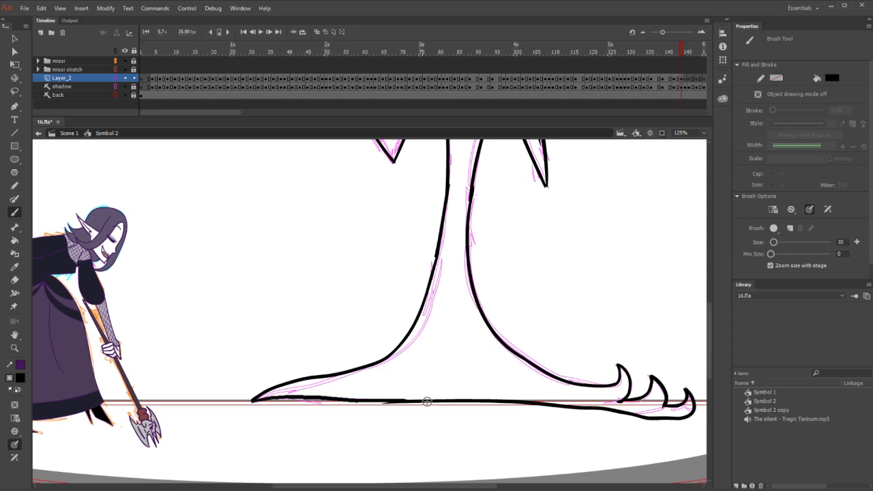
pyautogui.press('e')
pyautogui.moveTo(351, 400); pyautogui.dragTo(390, 399)
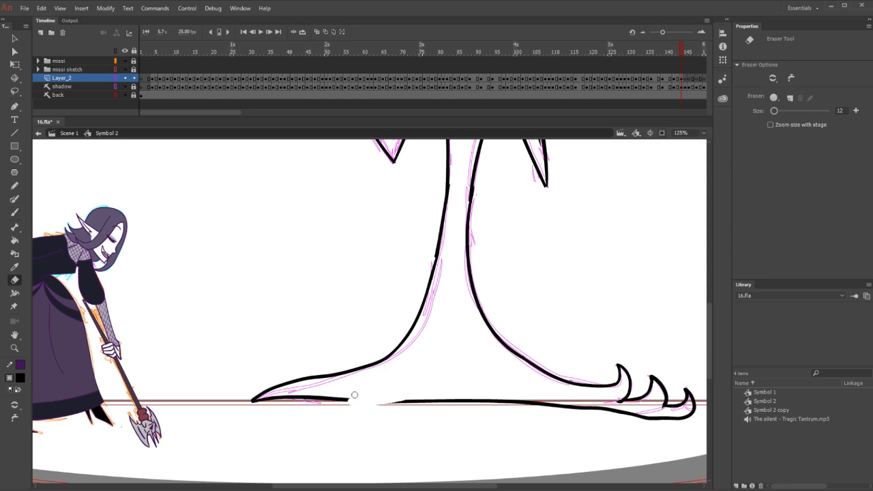
pyautogui.press('b')
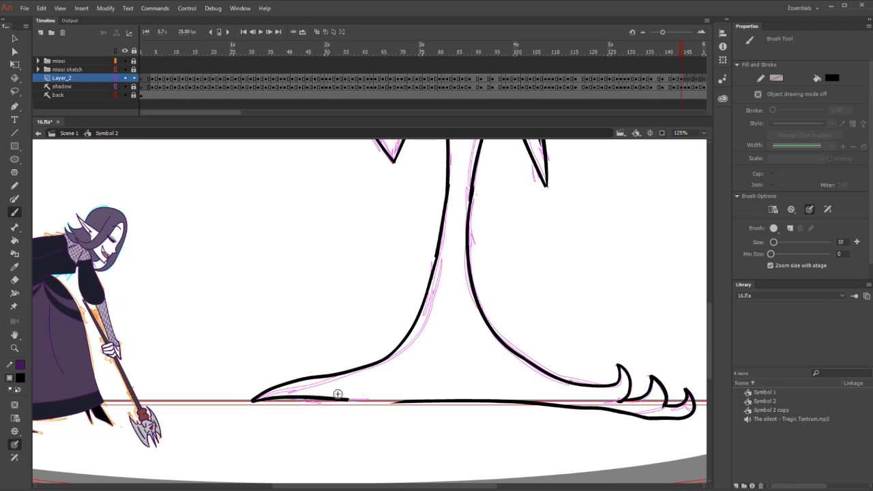
# Ink the missing stretch of the base line under the figure on frame 144 and flip through the neighbouring frames to compare
pyautogui.moveTo(351, 401); pyautogui.dragTo(466, 402)
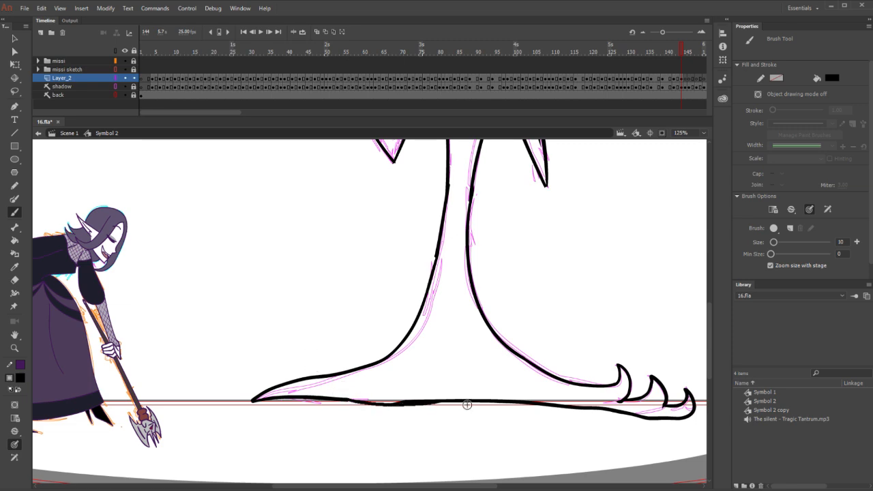
pyautogui.press('e')
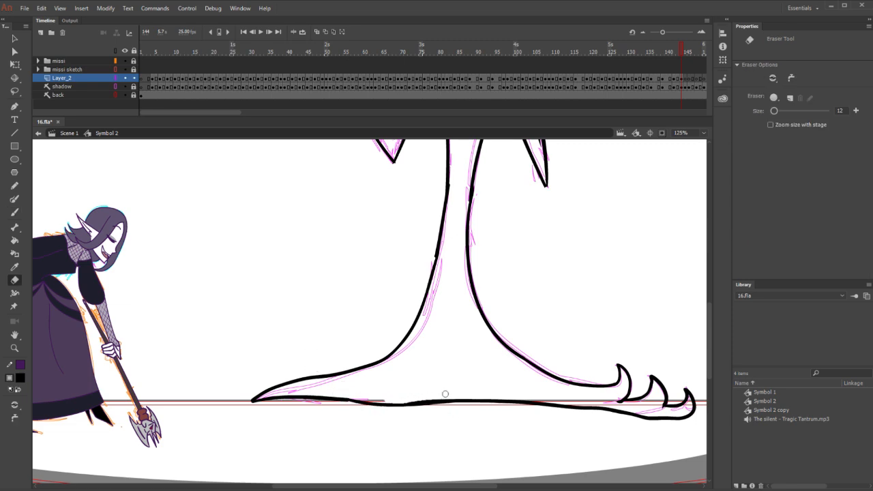
pyautogui.press('.')
pyautogui.press('.')
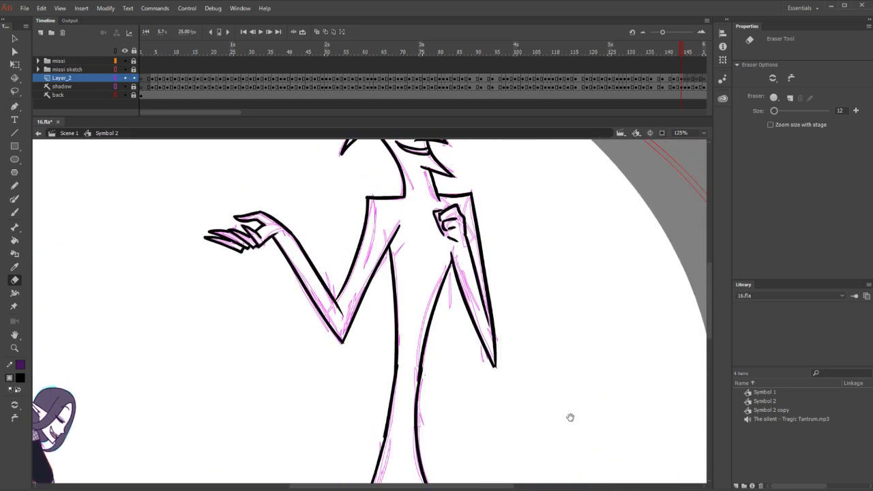
pyautogui.press(',')
pyautogui.press('.')
pyautogui.press(',')
pyautogui.moveTo(569, 267); pyautogui.dragTo(543, 366)
pyautogui.press(',')
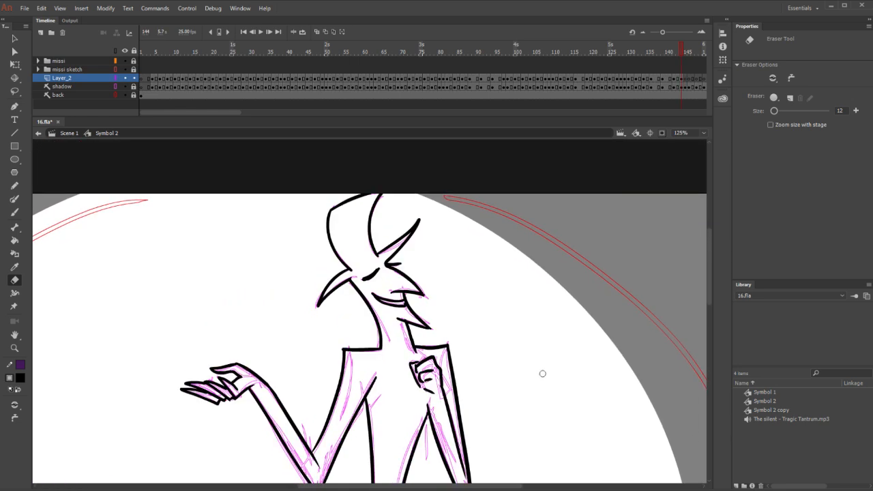
# Copy the inked head, arms and torso from frame 144 and paste them in place on frame 145
pyautogui.press('l')
pyautogui.press('z')
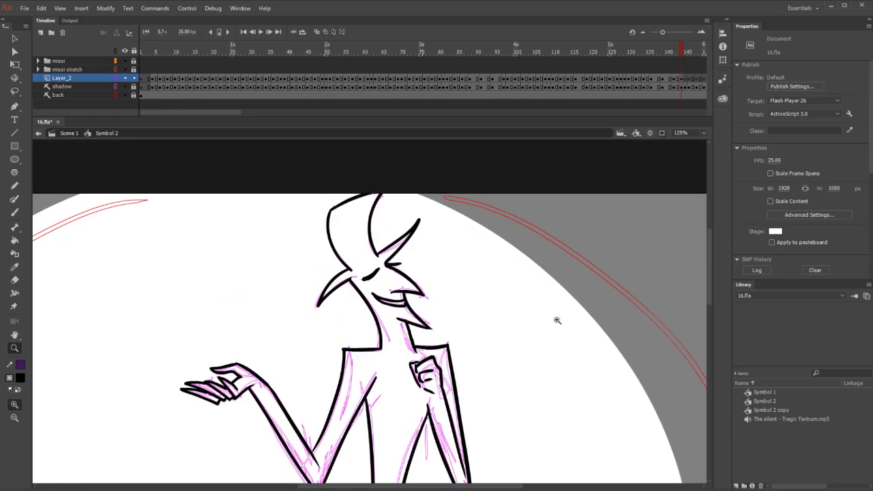
pyautogui.hotkey('ctrl', '-')
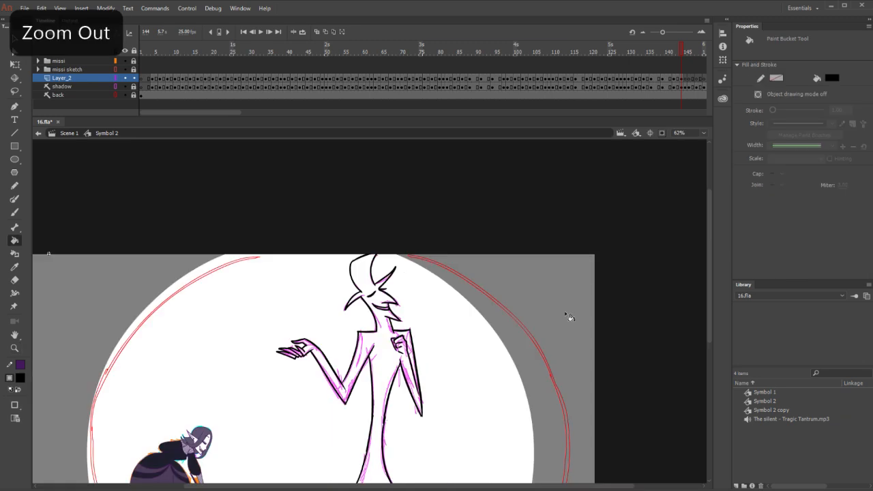
pyautogui.press('l')
pyautogui.moveTo(290, 301)
pyautogui.mouseDown()
pyautogui.moveTo(324, 428)
pyautogui.moveTo(368, 425)
pyautogui.moveTo(345, 211)
pyautogui.moveTo(277, 260)
pyautogui.mouseUp()
pyautogui.click(473, 310)
pyautogui.press('.')
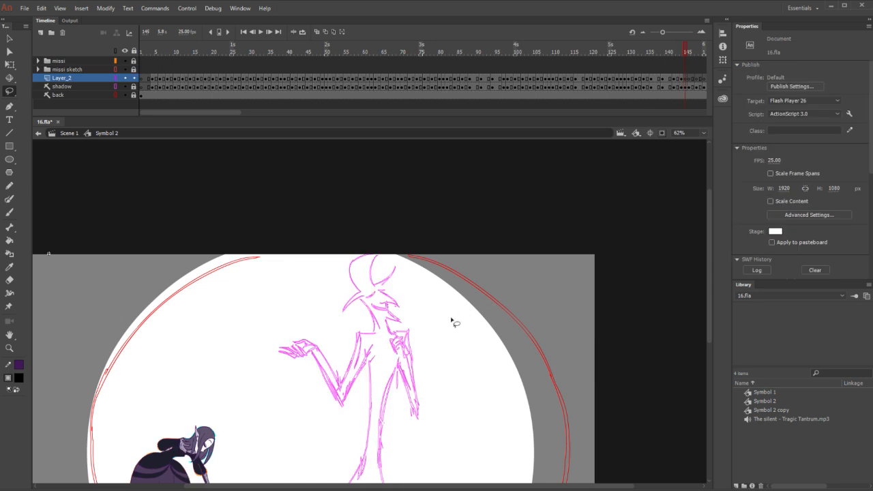
pyautogui.hotkey('ctrl', 'shift', 'v')
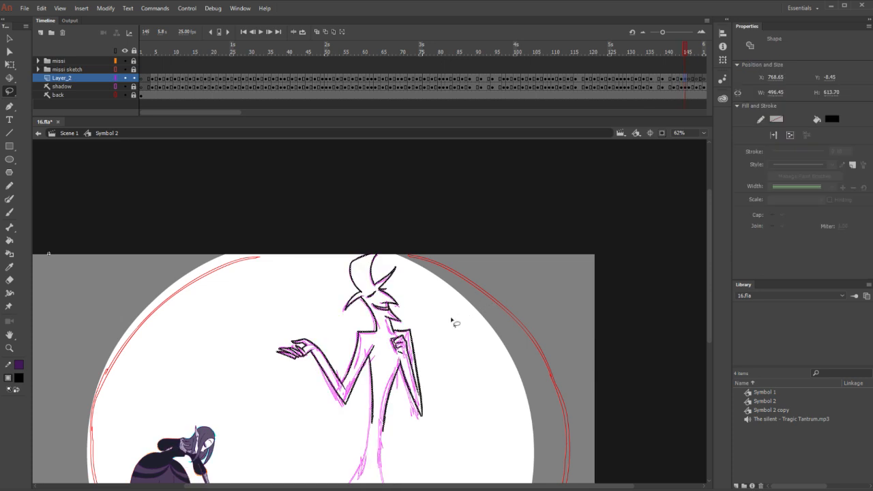
# Nudge the pasted line art on frame 145 slightly left and down, to X 765.45 and Y -6.85, and deselect it
pyautogui.press('Left')
pyautogui.press('Left')
pyautogui.press('Down')
pyautogui.press('Down')
pyautogui.press('Down')
pyautogui.press('Up')
pyautogui.press('Up')
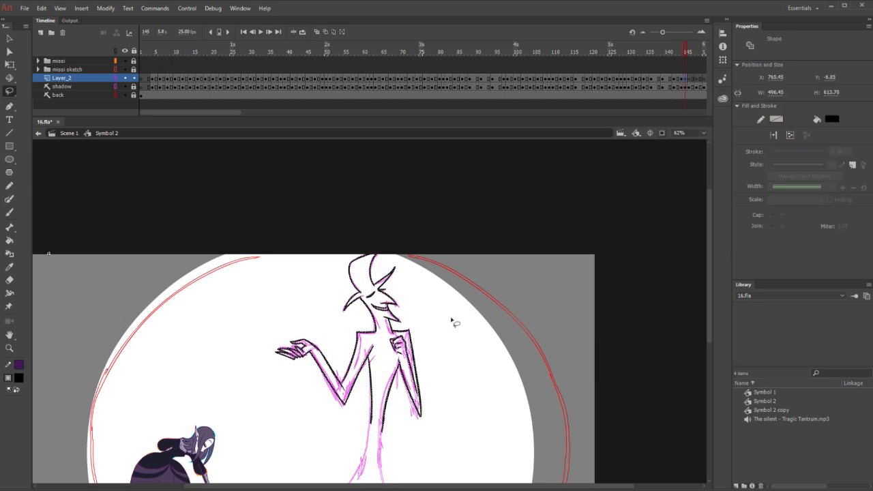
pyautogui.click(403, 300)
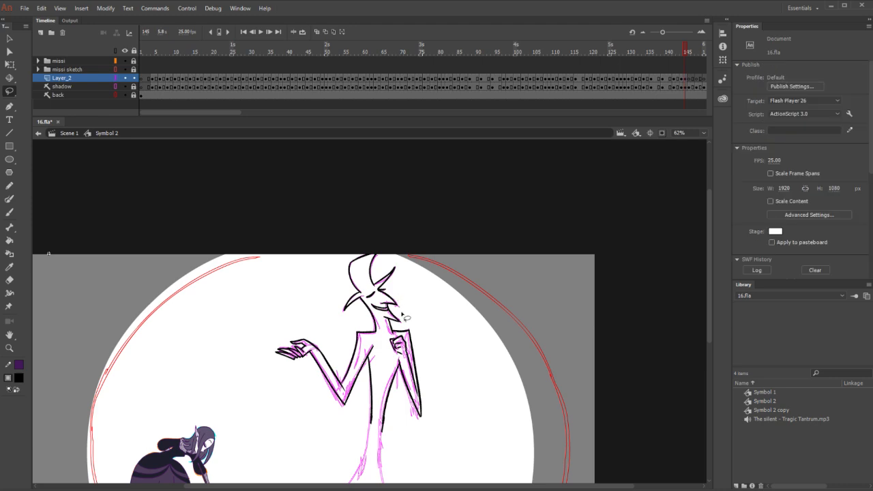
# Lasso the outstretched forearm and hand on frame 145 and rotate them slightly upward about the elbow
pyautogui.press('z')
pyautogui.click(407, 328)
pyautogui.moveTo(409, 334); pyautogui.dragTo(473, 244)
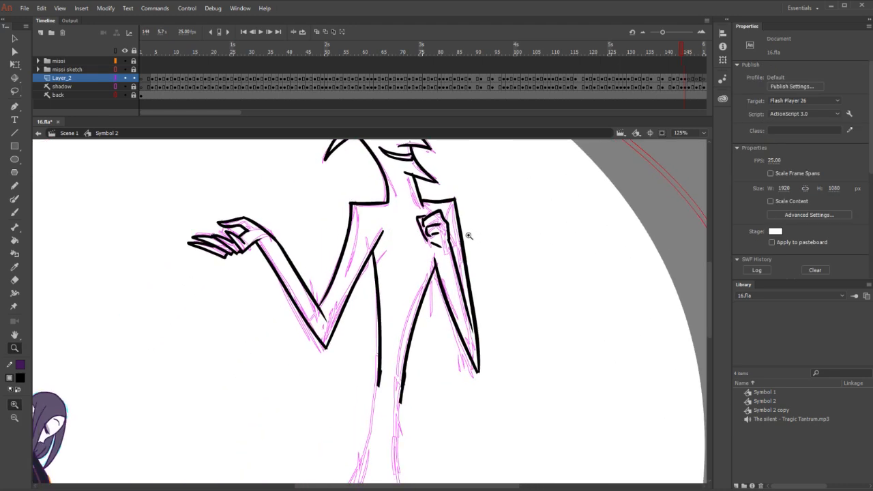
pyautogui.press('.')
pyautogui.press('l')
pyautogui.moveTo(208, 181)
pyautogui.mouseDown()
pyautogui.moveTo(318, 379)
pyautogui.moveTo(334, 318)
pyautogui.moveTo(319, 304)
pyautogui.moveTo(284, 191)
pyautogui.mouseUp()
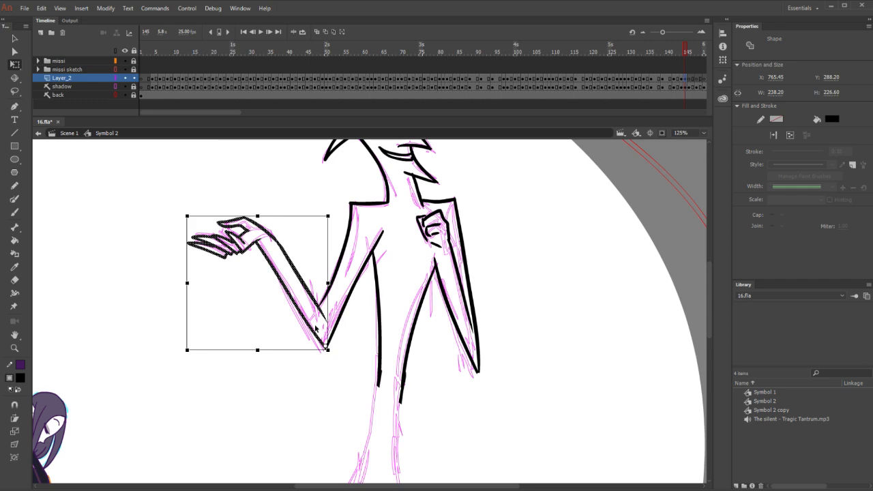
pyautogui.moveTo(184, 220); pyautogui.dragTo(190, 210)
pyautogui.click(273, 189)
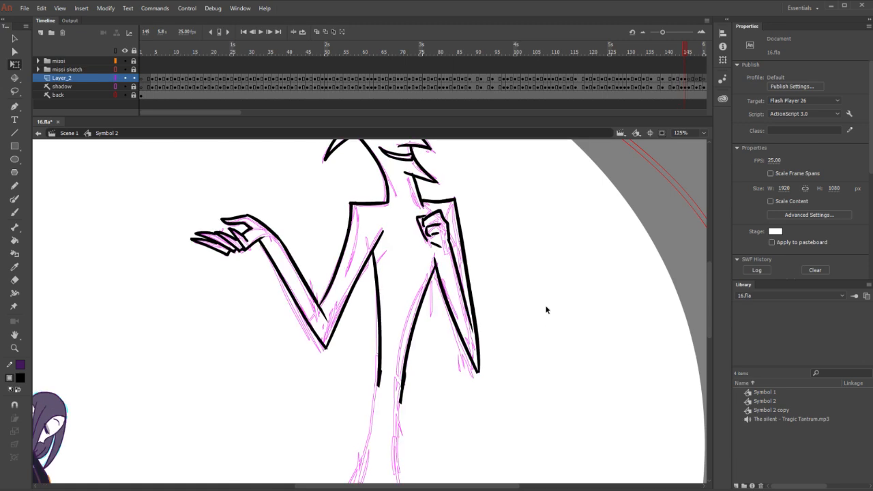
# Trim the lower end of the right torso line on frame 145 and adjust both torso lines to the sketch with Free Transform
pyautogui.scroll(-5, 539, 341)
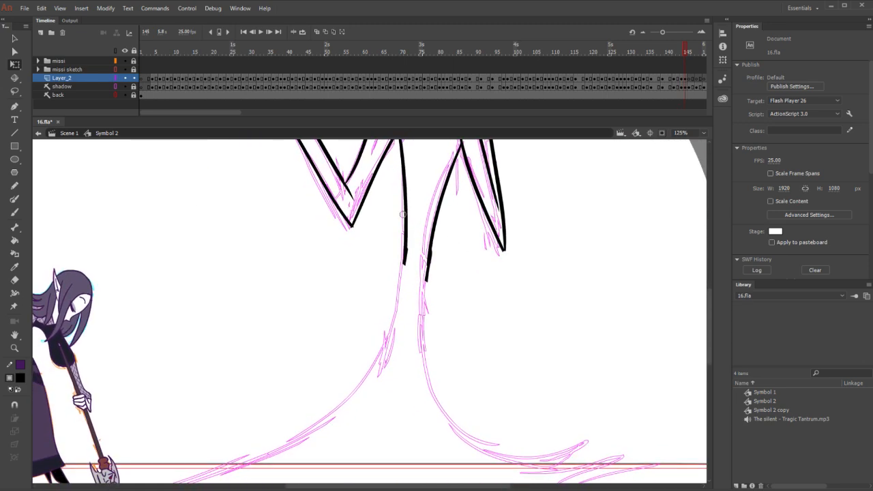
pyautogui.press('e')
pyautogui.moveTo(435, 243); pyautogui.dragTo(428, 313)
pyautogui.moveTo(527, 200); pyautogui.dragTo(536, 276)
pyautogui.press('l')
pyautogui.moveTo(399, 283)
pyautogui.mouseDown()
pyautogui.moveTo(393, 374)
pyautogui.moveTo(469, 280)
pyautogui.moveTo(476, 233)
pyautogui.moveTo(461, 211)
pyautogui.moveTo(413, 218)
pyautogui.mouseUp()
pyautogui.press('v')
pyautogui.press('q')
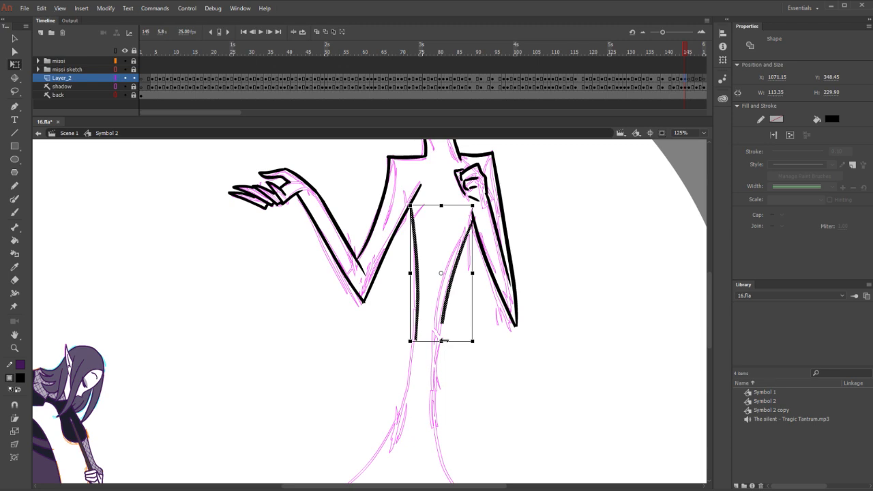
pyautogui.click(479, 400)
# Ink the right lower-body outline, the pointed spikes at its end and the long base line on frame 145
pyautogui.scroll(-5, 486, 327)
pyautogui.press('b')
pyautogui.moveTo(434, 197)
pyautogui.mouseDown()
pyautogui.moveTo(442, 368)
pyautogui.moveTo(525, 414)
pyautogui.mouseUp()
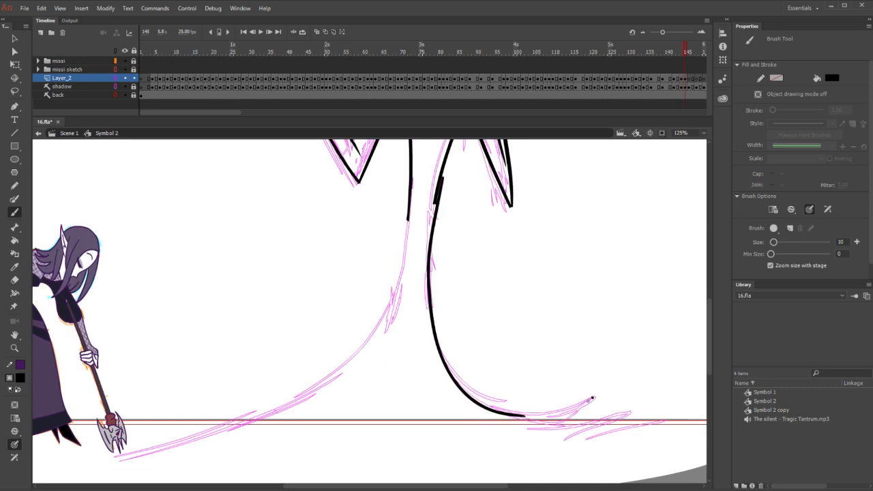
pyautogui.moveTo(592, 399); pyautogui.dragTo(525, 415)
pyautogui.moveTo(591, 401)
pyautogui.mouseDown()
pyautogui.moveTo(555, 429)
pyautogui.moveTo(630, 412)
pyautogui.moveTo(623, 426)
pyautogui.moveTo(665, 423)
pyautogui.moveTo(563, 439)
pyautogui.moveTo(410, 426)
pyautogui.moveTo(122, 450)
pyautogui.mouseUp()
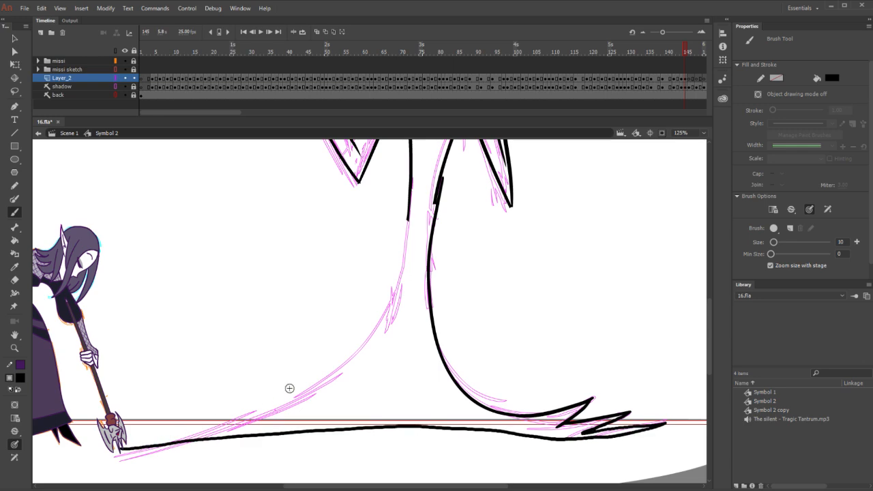
pyautogui.press(',')
pyautogui.press('.')
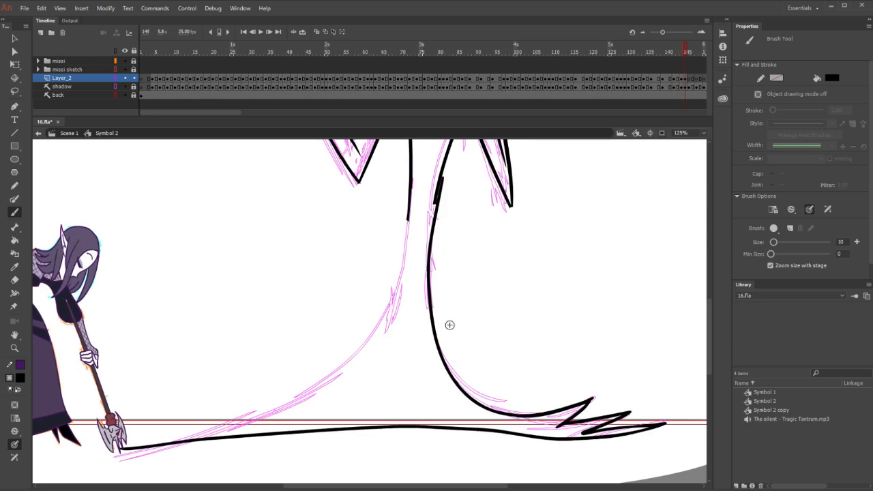
# Lasso the left half of the base line on frame 145 and lower its outer end towards the sketched tail tip
pyautogui.press('l')
pyautogui.moveTo(121, 412); pyautogui.dragTo(382, 424)
pyautogui.press('q')
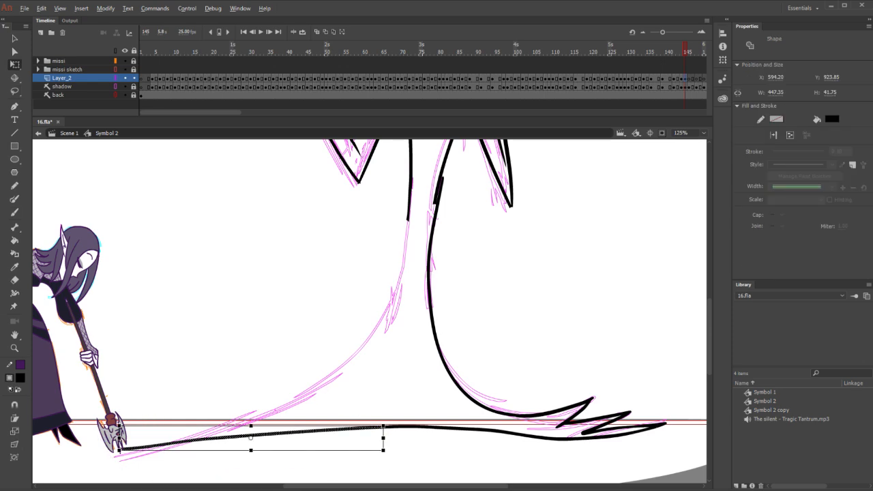
pyautogui.click(157, 387)
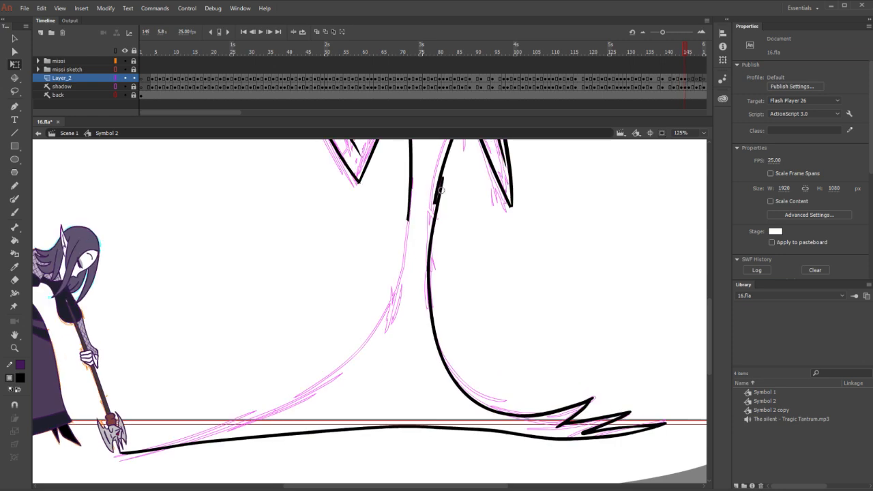
# Clean up the overlap on frame 145 where the right torso line joins the lower-body outline
pyautogui.press('b')
pyautogui.moveTo(445, 170)
pyautogui.mouseDown()
pyautogui.moveTo(429, 290)
pyautogui.moveTo(429, 250)
pyautogui.mouseUp()
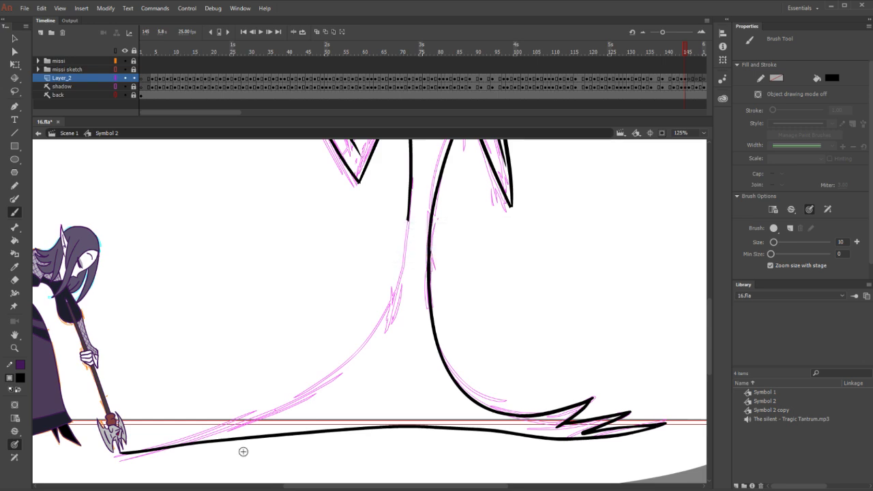
pyautogui.press('e')
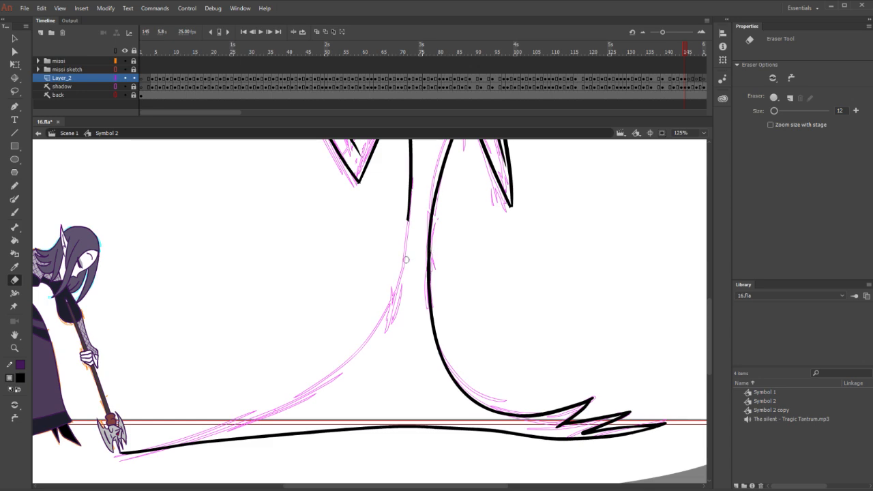
pyautogui.press('b')
pyautogui.moveTo(409, 204)
pyautogui.mouseDown()
pyautogui.moveTo(369, 329)
pyautogui.moveTo(199, 448)
pyautogui.mouseUp()
pyautogui.hotkey('ctrl', 'z')
pyautogui.hotkey('ctrl', 'z')
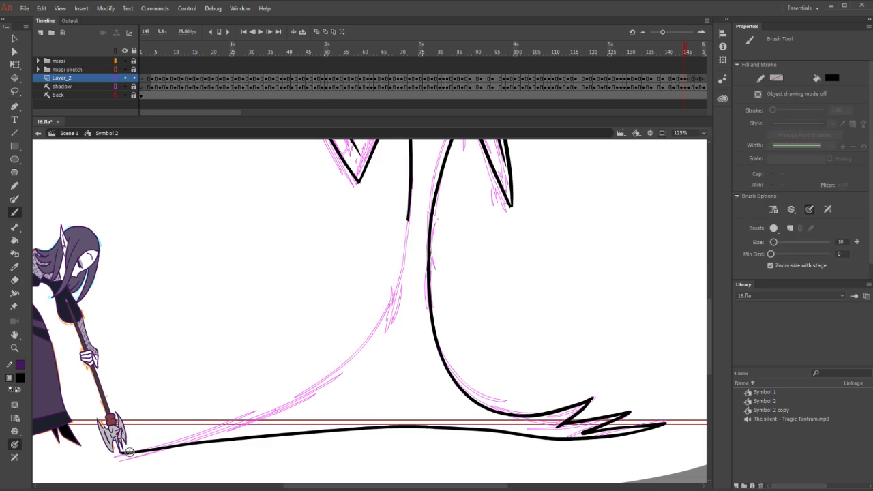
# Ink the left lower-body outline on frame 145 from the torso line down to the pointed tail tip
pyautogui.moveTo(133, 451); pyautogui.dragTo(293, 394)
pyautogui.moveTo(411, 209)
pyautogui.mouseDown()
pyautogui.moveTo(396, 282)
pyautogui.moveTo(374, 328)
pyautogui.moveTo(339, 366)
pyautogui.moveTo(203, 446)
pyautogui.mouseUp()
pyautogui.moveTo(229, 111); pyautogui.dragTo(300, 88)
# Erase the overlapping strokes along the left outline's tail and at its join with the torso on frame 145, comparing with frame 144
pyautogui.press('e')
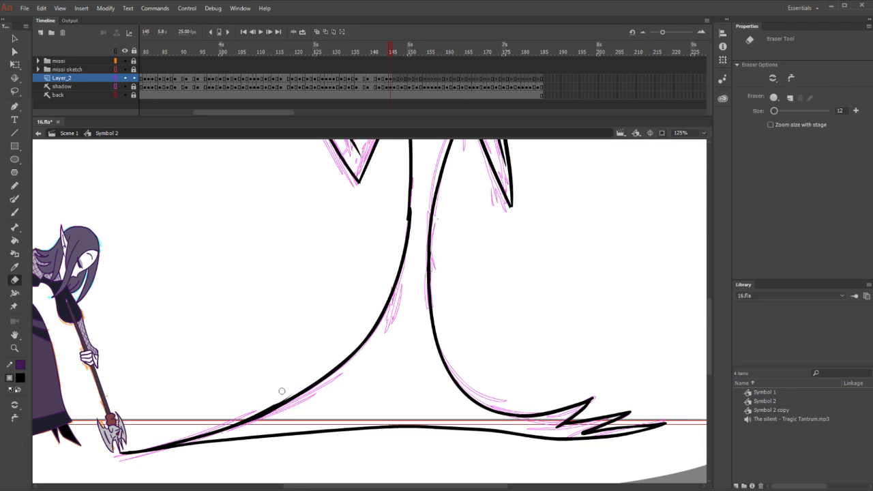
pyautogui.moveTo(293, 393); pyautogui.dragTo(238, 419)
pyautogui.press(',')
pyautogui.press('.')
pyautogui.press(',')
pyautogui.press('.')
pyautogui.moveTo(411, 205); pyautogui.dragTo(407, 230)
pyautogui.press('b')
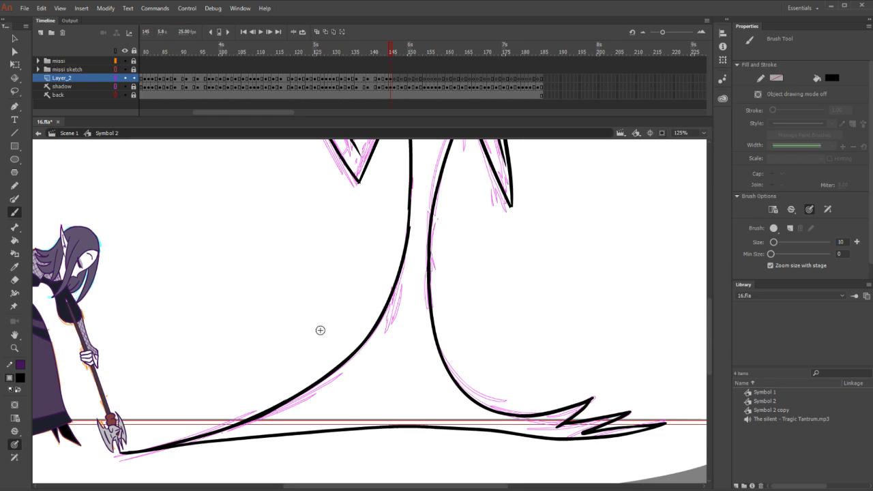
pyautogui.press('e')
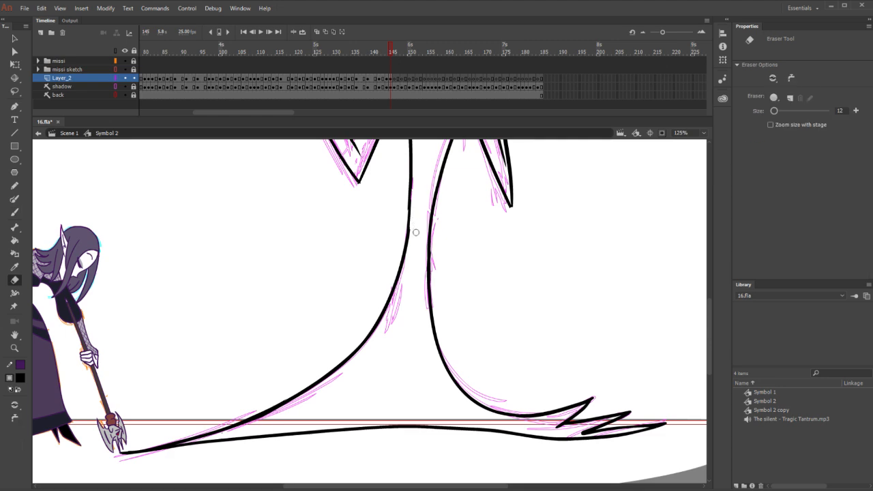
# Advance to frame 146 and ink the right curve of the horn above the shadow figure's head
pyautogui.scroll(10, 543, 211)
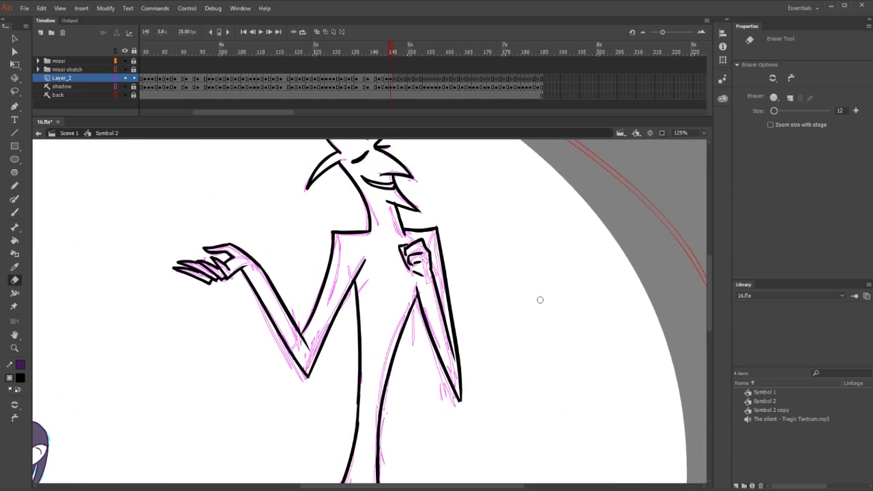
pyautogui.press('.')
pyautogui.scroll(4, 454, 194)
pyautogui.press(',')
pyautogui.press('.')
pyautogui.scroll(4, 497, 288)
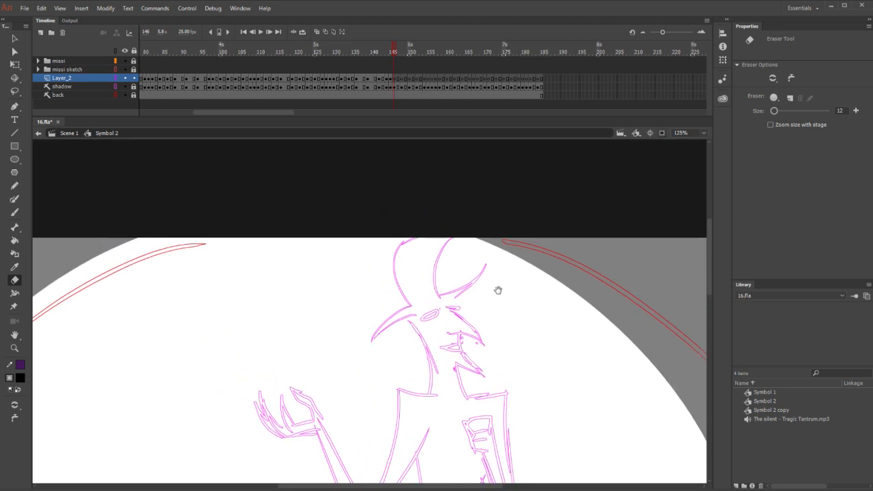
pyautogui.press('v')
pyautogui.press('b')
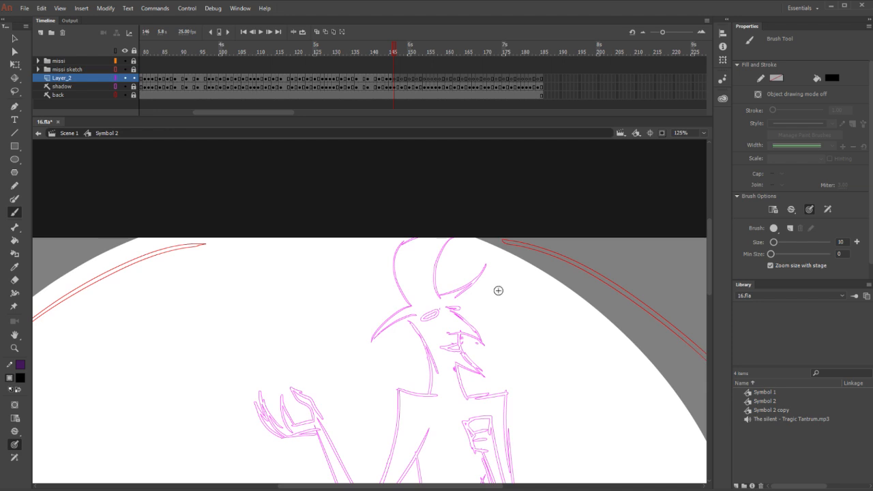
pyautogui.moveTo(439, 295); pyautogui.dragTo(450, 238)
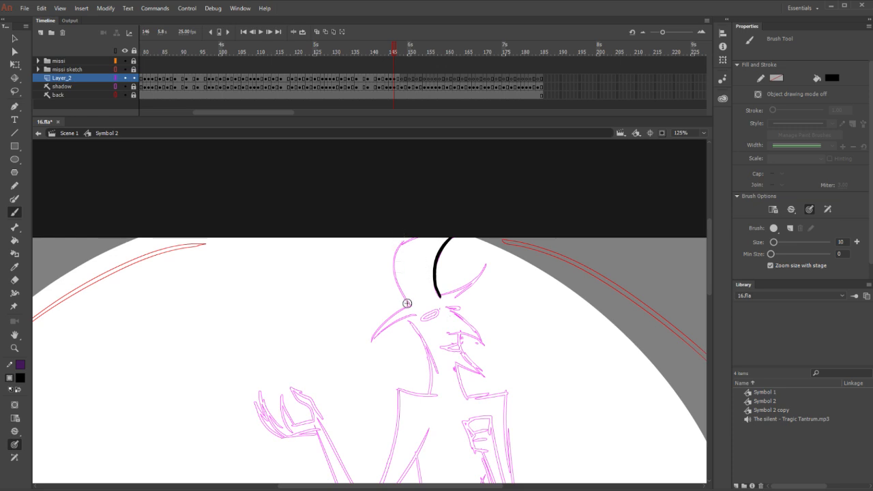
# Ink the horn's left curve and the pointed left ear on frame 146, redrawing the ear's upper edge closer to the sketch
pyautogui.moveTo(412, 305)
pyautogui.mouseDown()
pyautogui.moveTo(397, 262)
pyautogui.moveTo(412, 237)
pyautogui.moveTo(471, 228)
pyautogui.mouseUp()
pyautogui.hotkey('ctrl', 'z')
pyautogui.hotkey('ctrl', 'y')
pyautogui.hotkey('ctrl', 'z')
pyautogui.moveTo(401, 245)
pyautogui.mouseDown()
pyautogui.moveTo(399, 291)
pyautogui.moveTo(412, 305)
pyautogui.moveTo(370, 343)
pyautogui.mouseUp()
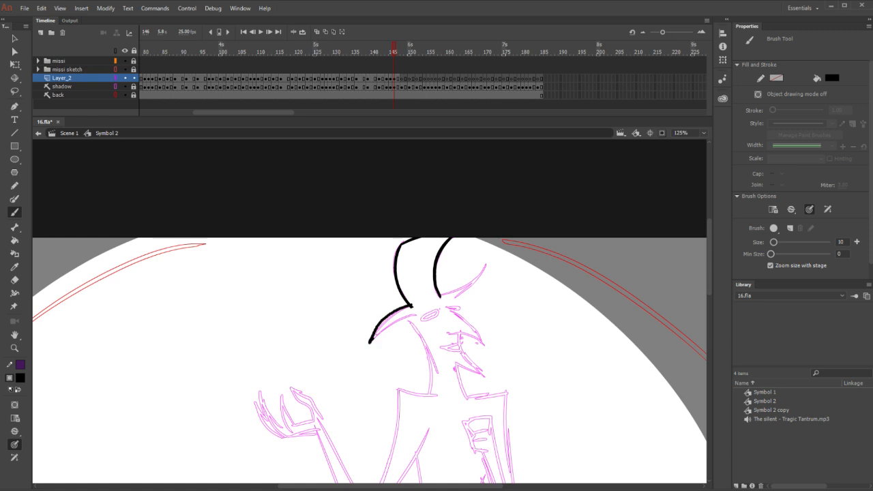
pyautogui.hotkey('ctrl', 'z')
pyautogui.moveTo(409, 306)
pyautogui.mouseDown()
pyautogui.moveTo(388, 316)
pyautogui.moveTo(372, 341)
pyautogui.mouseUp()
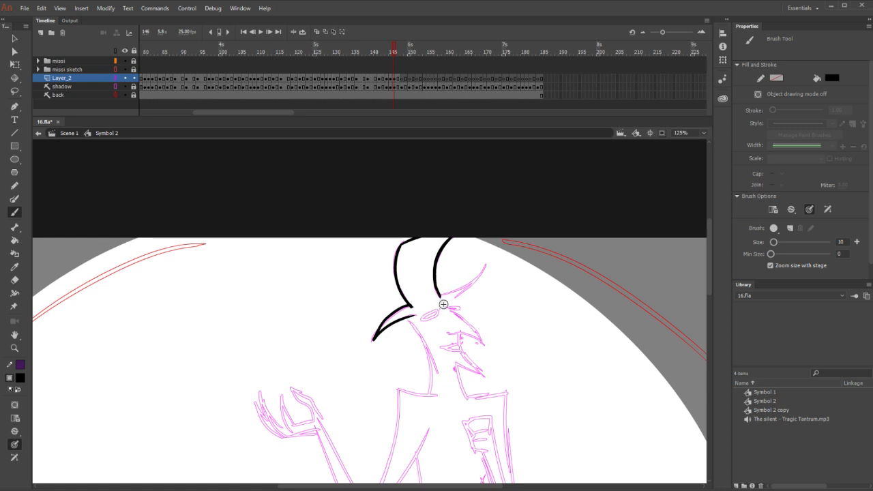
# Ink both edges of the pointed right ear and the small closed shape beneath it on frame 146
pyautogui.moveTo(437, 296)
pyautogui.mouseDown()
pyautogui.moveTo(488, 262)
pyautogui.moveTo(462, 286)
pyautogui.mouseUp()
pyautogui.hotkey('ctrl', 'z')
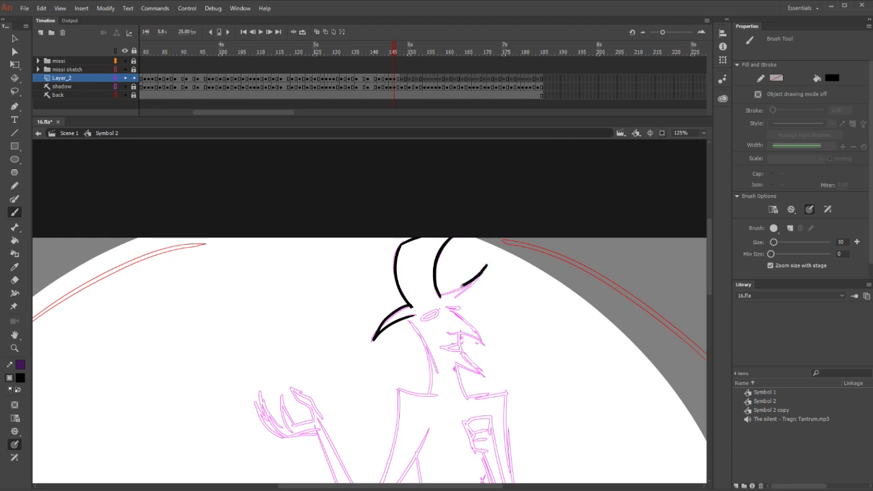
pyautogui.press('z')
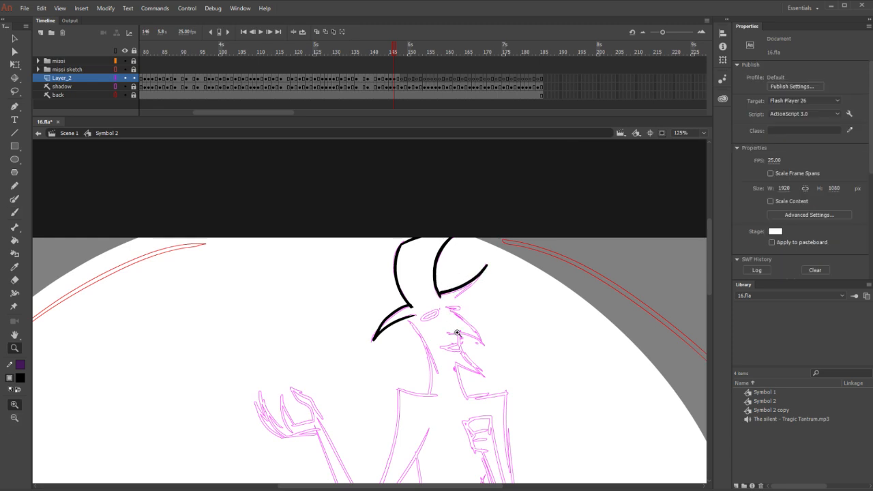
pyautogui.click(457, 326)
pyautogui.press('b')
pyautogui.moveTo(431, 180)
pyautogui.mouseDown()
pyautogui.moveTo(355, 261)
pyautogui.moveTo(376, 267)
pyautogui.moveTo(355, 263)
pyautogui.mouseUp()
pyautogui.press(',')
pyautogui.press('.')
pyautogui.press('e')
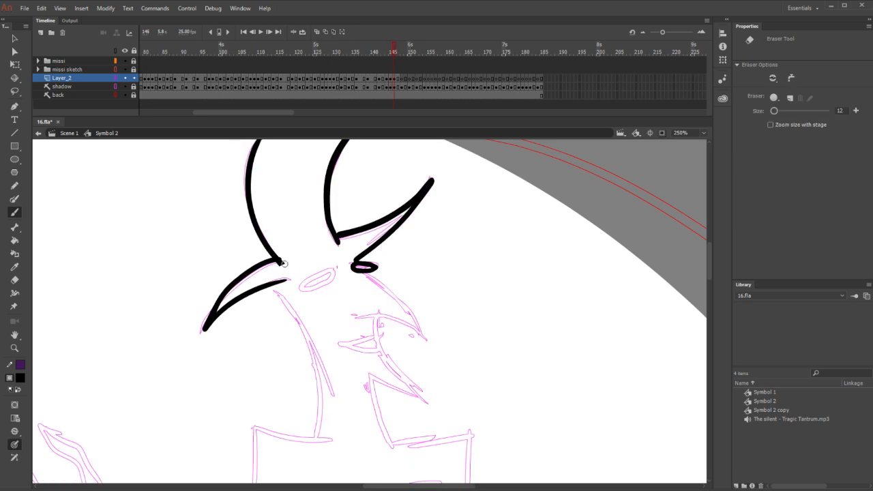
# Ink the left eye and the pointed spike on the face's right side on frame 146, redrawing its lower edge and trimming the overshoot
pyautogui.press('b')
pyautogui.moveTo(335, 271)
pyautogui.mouseDown()
pyautogui.moveTo(301, 289)
pyautogui.moveTo(329, 273)
pyautogui.moveTo(431, 349)
pyautogui.mouseUp()
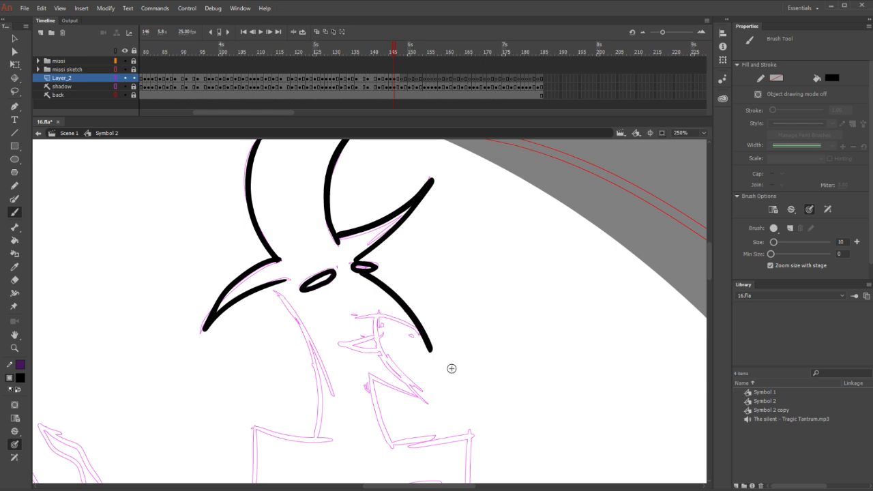
pyautogui.moveTo(356, 318); pyautogui.dragTo(431, 347)
pyautogui.hotkey('ctrl', 'z')
pyautogui.moveTo(355, 315)
pyautogui.mouseDown()
pyautogui.moveTo(413, 325)
pyautogui.moveTo(431, 342)
pyautogui.moveTo(416, 334)
pyautogui.mouseUp()
pyautogui.press('e')
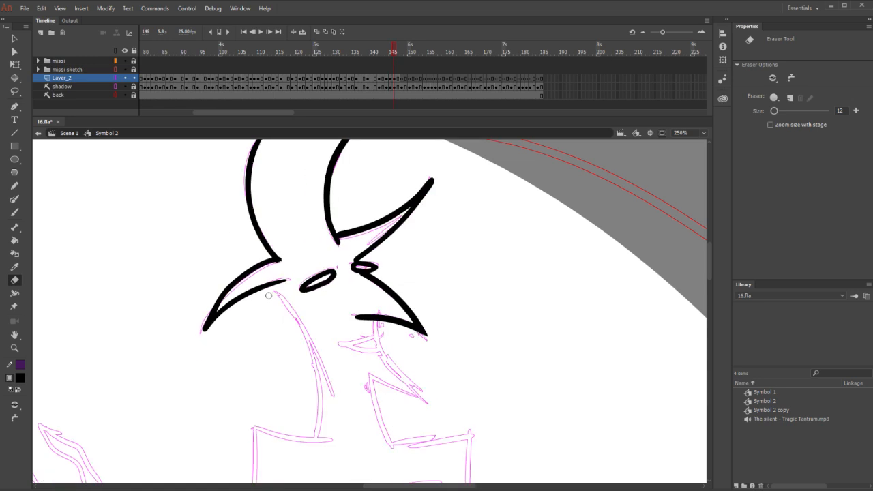
# Ink the back of the neck, the face edge down to the pointed chin, and the mouth on frame 146
pyautogui.press('b')
pyautogui.moveTo(273, 285)
pyautogui.mouseDown()
pyautogui.moveTo(311, 354)
pyautogui.moveTo(318, 431)
pyautogui.mouseUp()
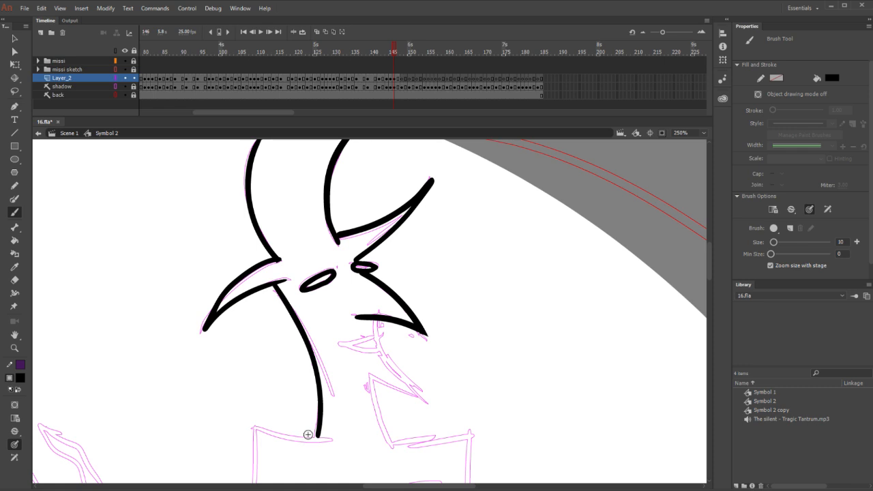
pyautogui.moveTo(377, 318); pyautogui.dragTo(423, 400)
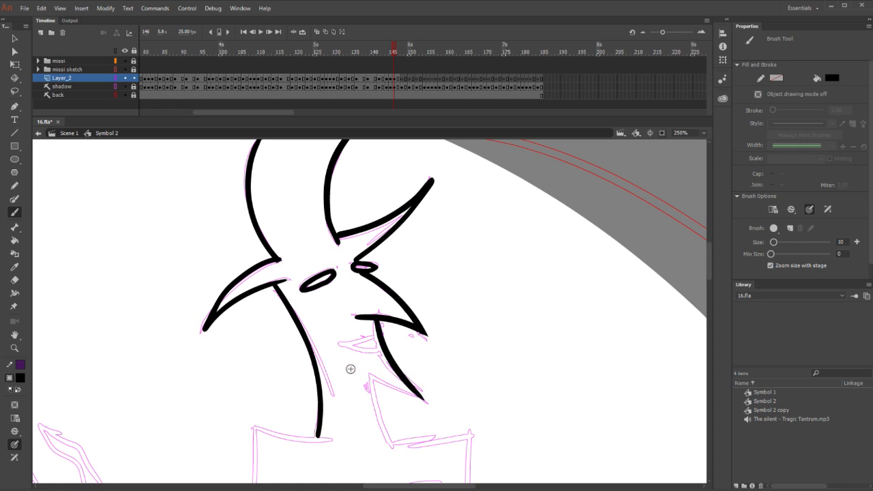
pyautogui.moveTo(347, 365); pyautogui.dragTo(427, 402)
pyautogui.moveTo(379, 334)
pyautogui.mouseDown()
pyautogui.moveTo(351, 344)
pyautogui.moveTo(385, 350)
pyautogui.moveTo(387, 329)
pyautogui.mouseUp()
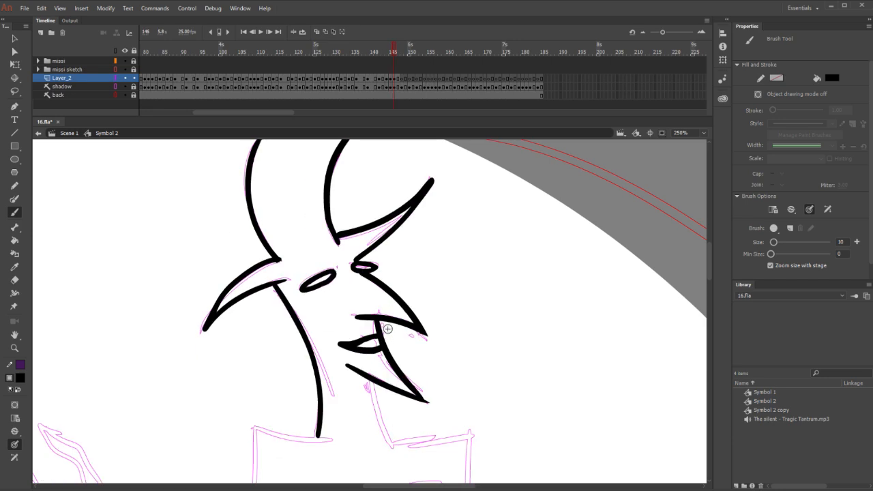
# Ink the short front neck line below the chin on frame 146, redoing the stroke until it follows the sketch
pyautogui.press('z')
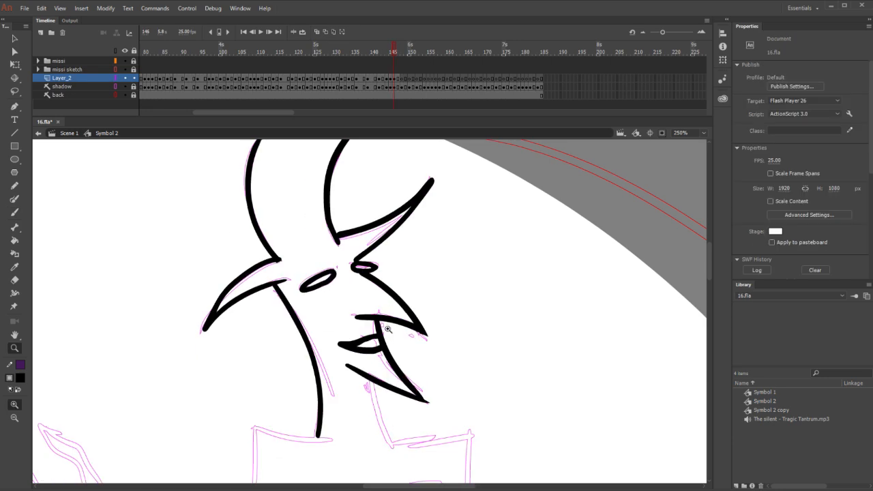
pyautogui.keyDown('alt'); pyautogui.click(387, 329); pyautogui.keyUp('alt')
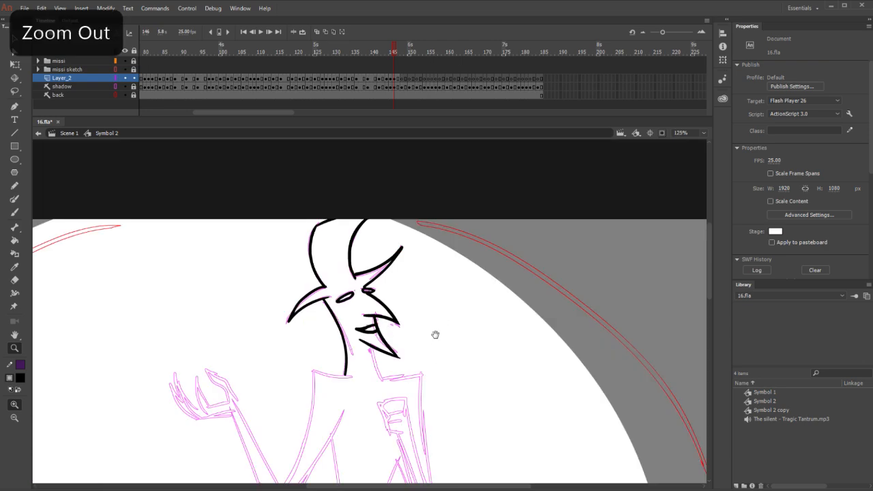
pyautogui.moveTo(437, 351); pyautogui.dragTo(429, 275)
pyautogui.press('b')
pyautogui.moveTo(371, 274); pyautogui.dragTo(383, 312)
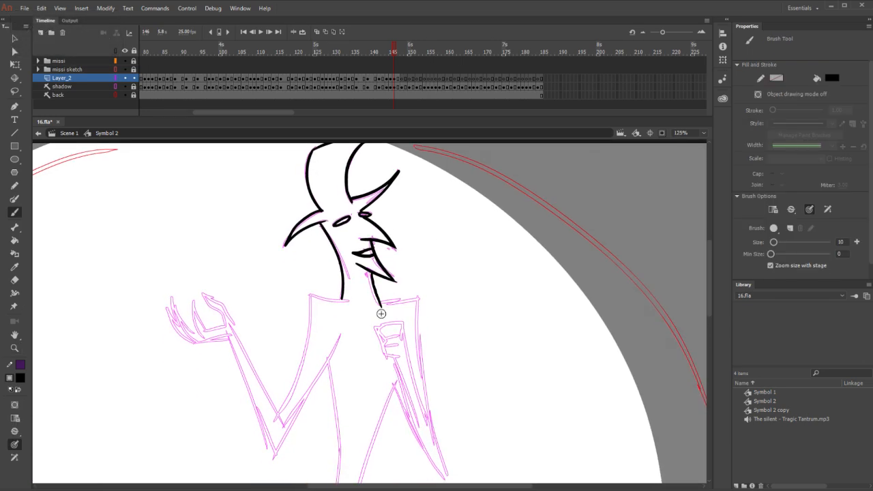
pyautogui.hotkey('ctrl', 'z')
pyautogui.moveTo(367, 268); pyautogui.dragTo(380, 307)
pyautogui.hotkey('ctrl', 'z')
pyautogui.moveTo(370, 274); pyautogui.dragTo(380, 304)
pyautogui.hotkey('ctrl', 'z')
pyautogui.moveTo(369, 274); pyautogui.dragTo(380, 307)
# Ink the thumb and the nearest finger of the raised left hand on frame 146
pyautogui.moveTo(464, 433)
pyautogui.mouseDown()
pyautogui.moveTo(459, 347)
pyautogui.moveTo(463, 370)
pyautogui.mouseUp()
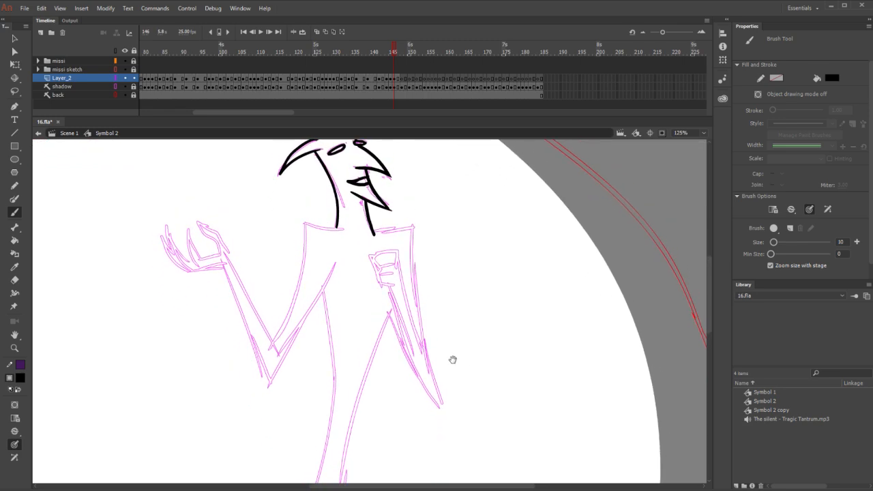
pyautogui.moveTo(201, 224)
pyautogui.mouseDown()
pyautogui.moveTo(222, 239)
pyautogui.moveTo(232, 265)
pyautogui.mouseUp()
pyautogui.moveTo(198, 223); pyautogui.dragTo(226, 256)
pyautogui.moveTo(188, 232); pyautogui.dragTo(197, 266)
pyautogui.moveTo(189, 233)
pyautogui.mouseDown()
pyautogui.moveTo(198, 257)
pyautogui.moveTo(230, 260)
pyautogui.mouseUp()
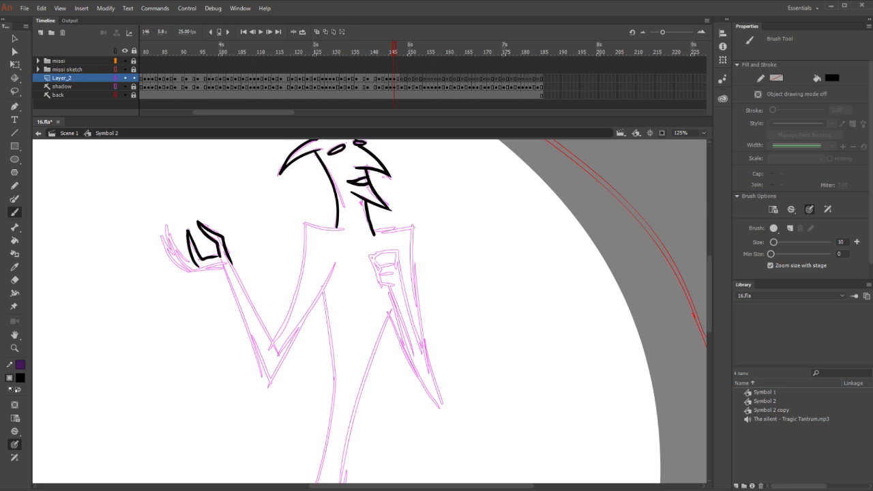
# Ink the remaining pointed fingers and the palm's lower edge of the raised left hand on frame 146
pyautogui.moveTo(169, 234); pyautogui.dragTo(182, 263)
pyautogui.moveTo(167, 231); pyautogui.dragTo(198, 269)
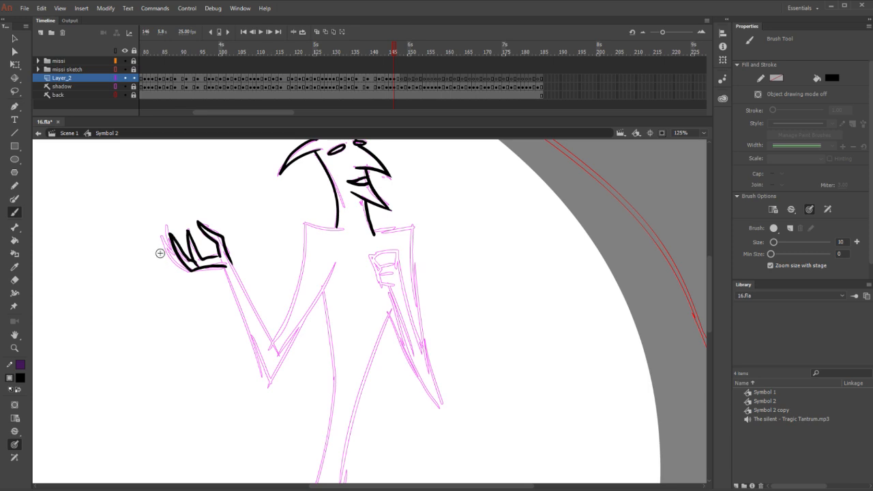
pyautogui.moveTo(162, 235); pyautogui.dragTo(191, 273)
pyautogui.moveTo(165, 222); pyautogui.dragTo(171, 237)
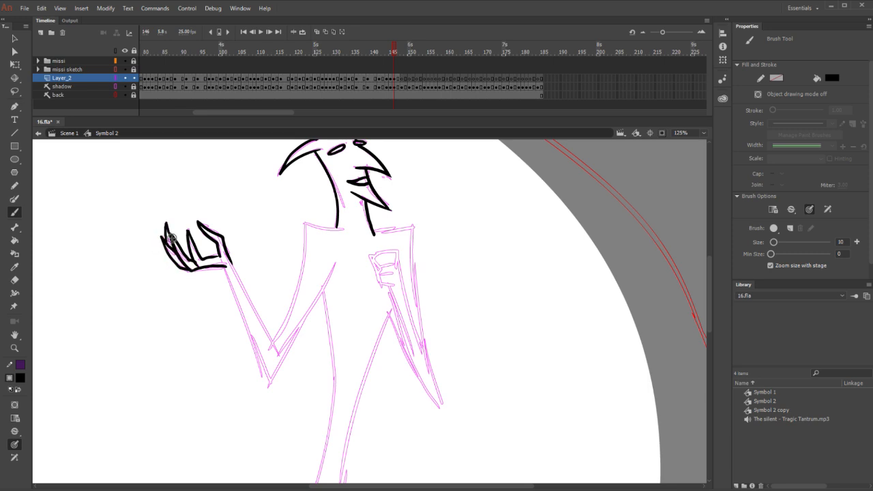
# Compare with frame 145 and ink both edges of the raised left forearm on frame 146, retrying the strokes
pyautogui.press(',')
pyautogui.press('.')
pyautogui.moveTo(222, 268); pyautogui.dragTo(278, 401)
pyautogui.hotkey('ctrl', 'z')
pyautogui.moveTo(231, 261); pyautogui.dragTo(277, 383)
pyautogui.hotkey('ctrl', 'z')
pyautogui.moveTo(226, 263)
pyautogui.mouseDown()
pyautogui.moveTo(279, 351)
pyautogui.moveTo(250, 341)
pyautogui.moveTo(273, 412)
pyautogui.moveTo(242, 325)
pyautogui.mouseUp()
pyautogui.hotkey('ctrl', 'z')
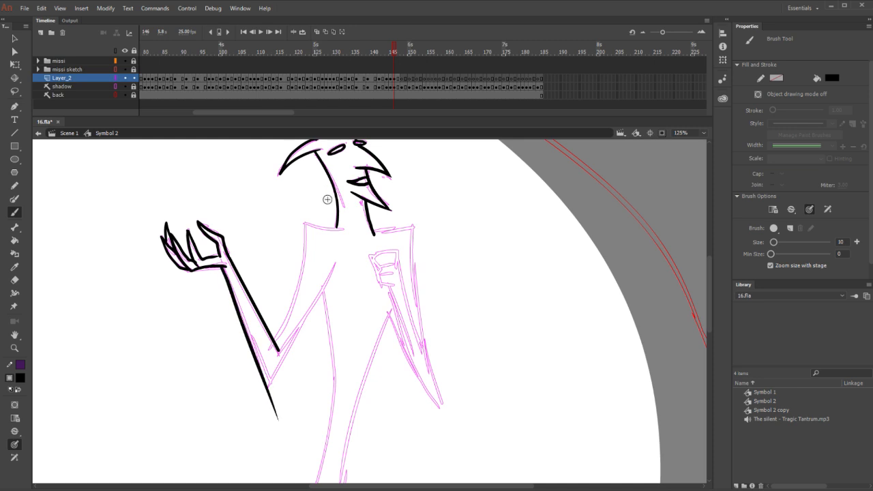
# Ink the left shoulder and the upper arm's outer edge down to the elbow on frame 146, trimming the forearm lines' overshoots
pyautogui.moveTo(304, 223); pyautogui.dragTo(353, 226)
pyautogui.hotkey('ctrl', 'z')
pyautogui.moveTo(305, 223)
pyautogui.mouseDown()
pyautogui.moveTo(374, 240)
pyautogui.moveTo(304, 223)
pyautogui.moveTo(292, 307)
pyautogui.mouseUp()
pyautogui.hotkey('ctrl', 'z')
pyautogui.hotkey('ctrl', 'z')
pyautogui.press('e')
pyautogui.press('b')
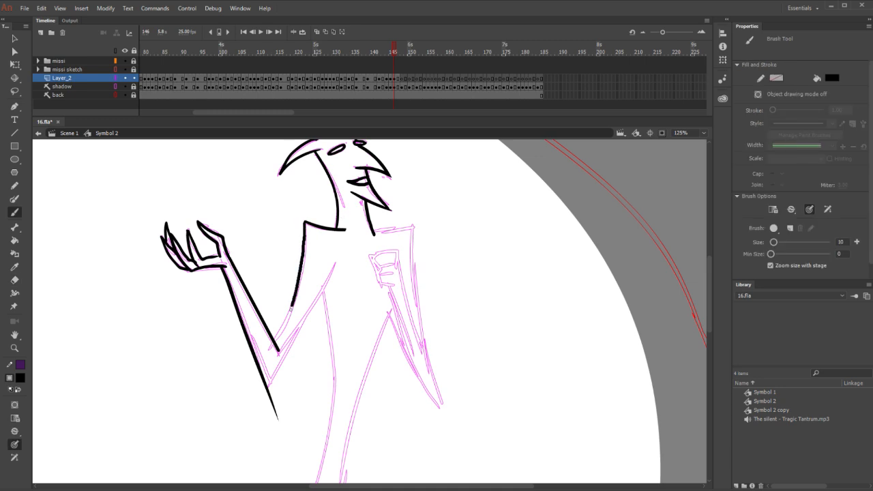
pyautogui.hotkey('ctrl', 'z')
pyautogui.moveTo(304, 223)
pyautogui.mouseDown()
pyautogui.moveTo(300, 278)
pyautogui.moveTo(274, 336)
pyautogui.mouseUp()
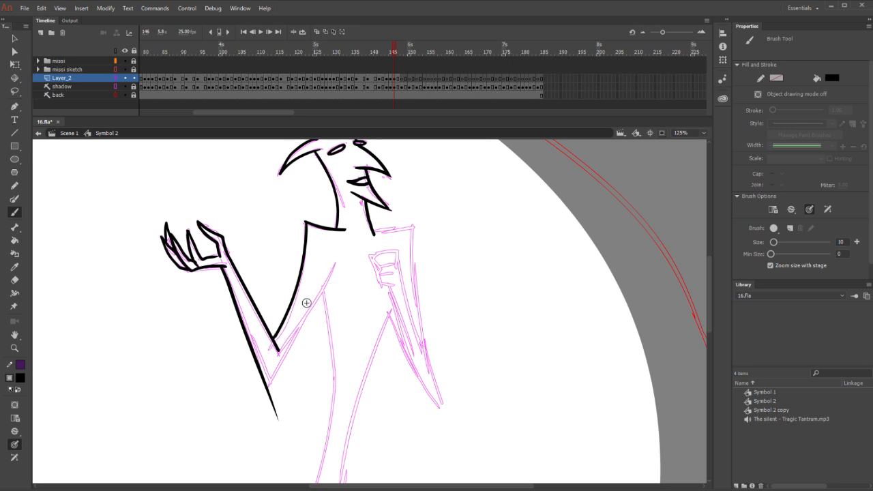
pyautogui.press('e')
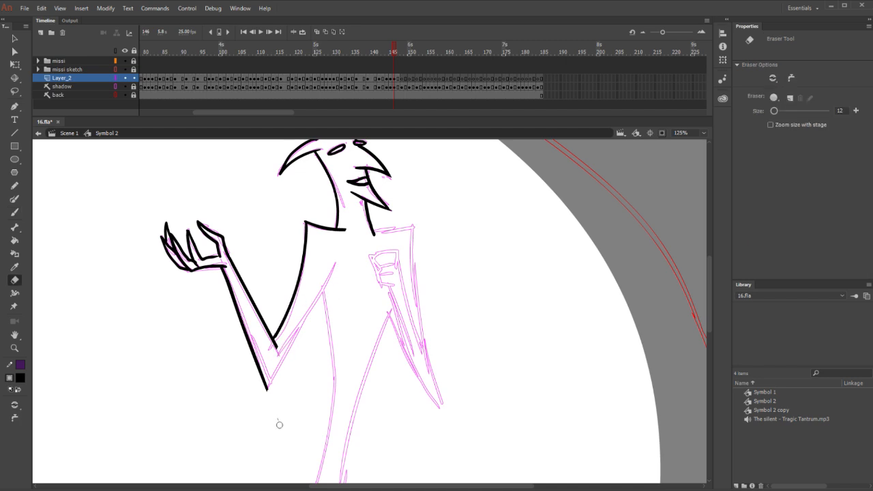
# Ink the underside of the left upper arm from armpit to elbow on frame 146 and clean up the elbow tip
pyautogui.press('b')
pyautogui.moveTo(335, 263)
pyautogui.mouseDown()
pyautogui.moveTo(238, 416)
pyautogui.moveTo(214, 413)
pyautogui.mouseUp()
pyautogui.hotkey('ctrl', 'z')
pyautogui.moveTo(336, 263); pyautogui.dragTo(267, 391)
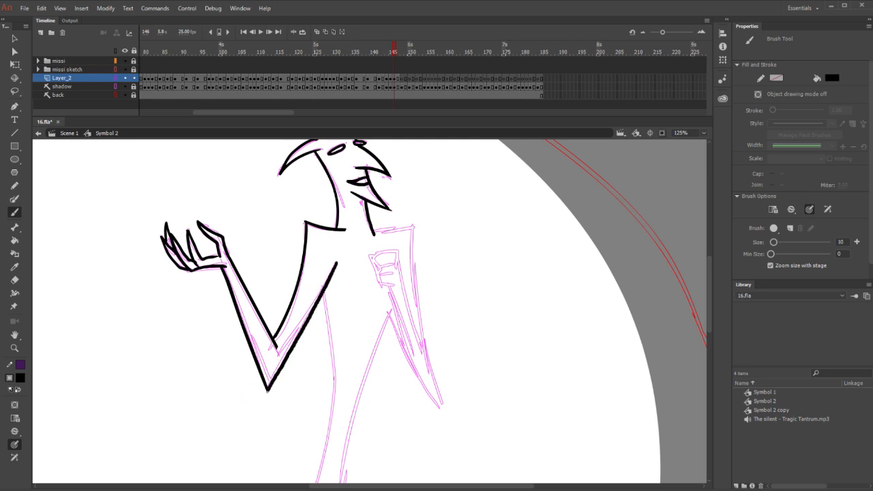
pyautogui.hotkey('ctrl', 'z')
pyautogui.press('e')
pyautogui.press('b')
pyautogui.moveTo(339, 259); pyautogui.dragTo(268, 388)
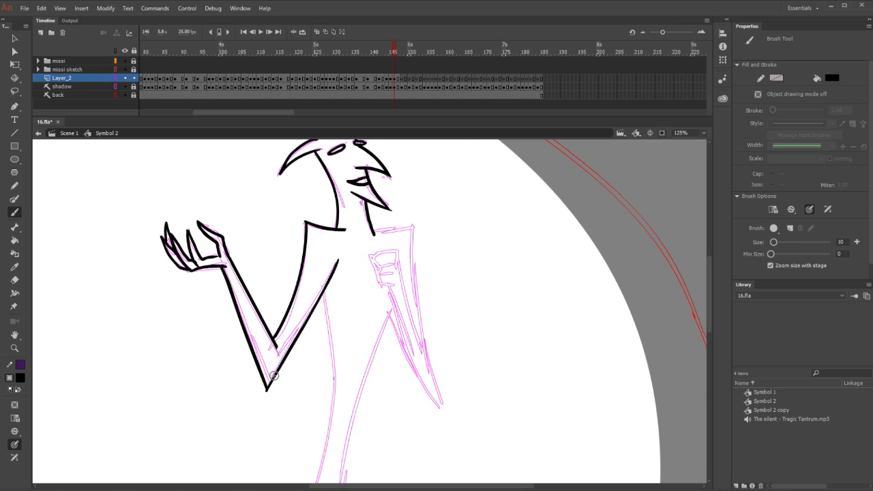
pyautogui.press('e')
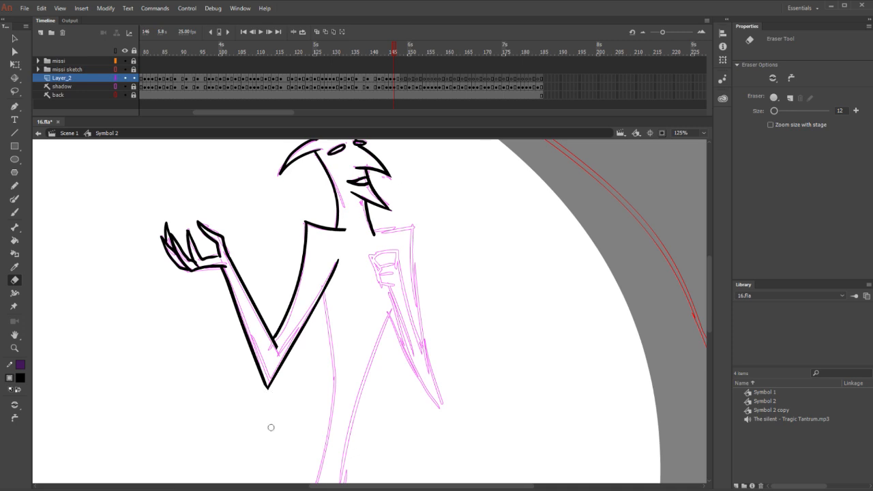
pyautogui.press('b')
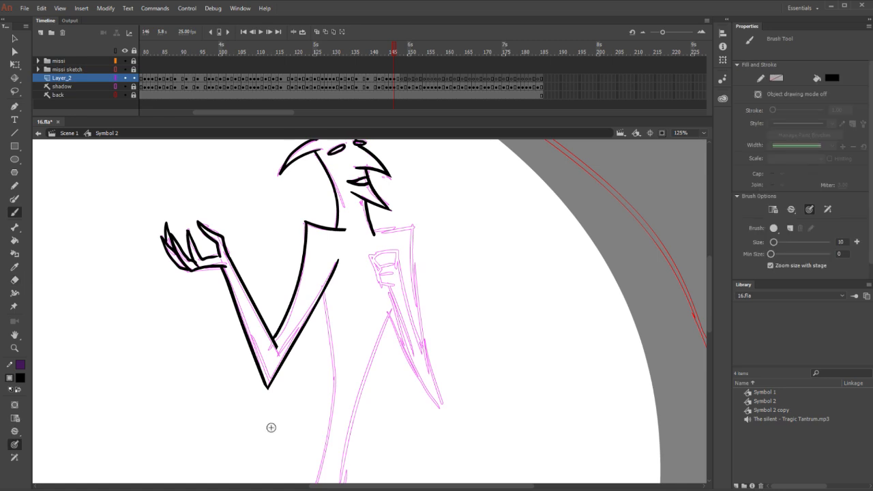
# Ink the right shoulder, the right arm's outer edge down to the elbow, and the clenched fist on frame 146
pyautogui.moveTo(375, 232)
pyautogui.mouseDown()
pyautogui.moveTo(414, 224)
pyautogui.moveTo(418, 307)
pyautogui.moveTo(445, 406)
pyautogui.mouseUp()
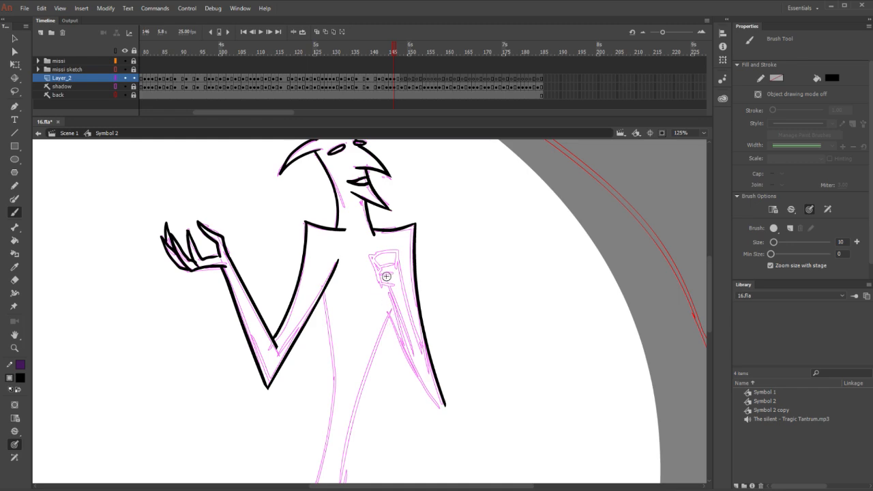
pyautogui.moveTo(397, 249)
pyautogui.mouseDown()
pyautogui.moveTo(369, 263)
pyautogui.moveTo(378, 283)
pyautogui.moveTo(404, 293)
pyautogui.mouseUp()
pyautogui.hotkey('ctrl', 'z')
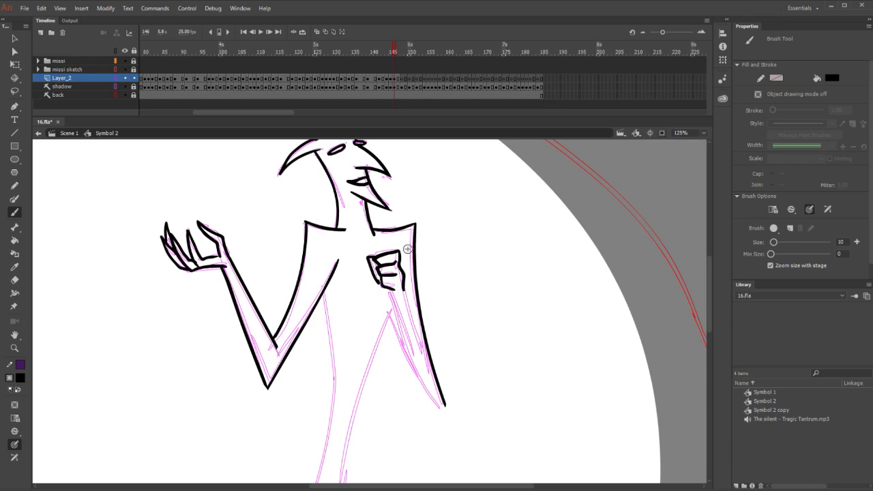
# Ink the right forearm's lower and inner edges on frame 146 and erase the overshoot past the elbow
pyautogui.press('.')
pyautogui.press(',')
pyautogui.moveTo(389, 298); pyautogui.dragTo(461, 423)
pyautogui.hotkey('ctrl', 'z')
pyautogui.moveTo(387, 300); pyautogui.dragTo(473, 440)
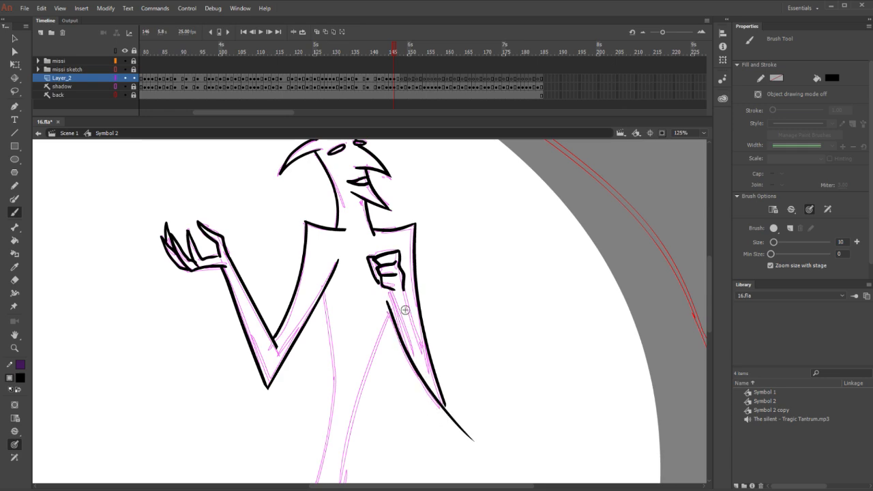
pyautogui.moveTo(405, 288); pyautogui.dragTo(431, 374)
pyautogui.hotkey('ctrl', 'z')
pyautogui.moveTo(404, 288); pyautogui.dragTo(428, 362)
pyautogui.press('e')
pyautogui.moveTo(448, 413); pyautogui.dragTo(477, 452)
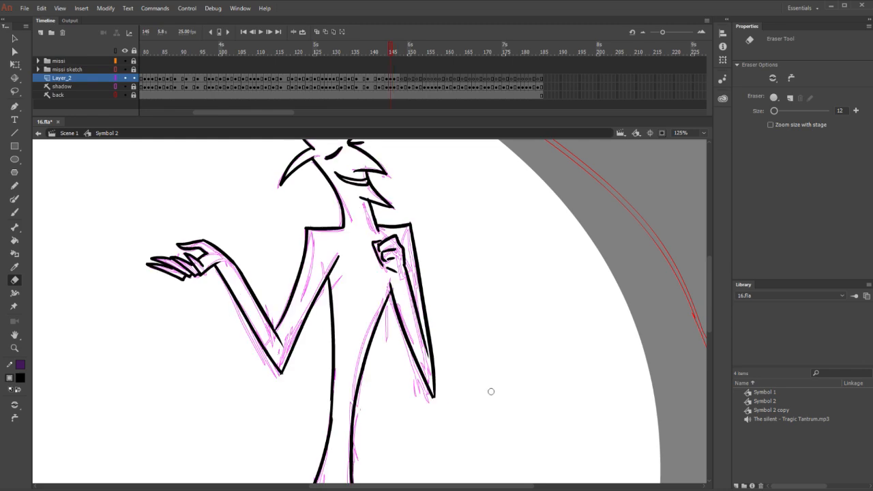
# Compare with frame 145 and ink the torso's long left curve from the armpit downward on frame 146, redoing the stroke once
pyautogui.moveTo(501, 348); pyautogui.dragTo(536, 302)
pyautogui.press('b')
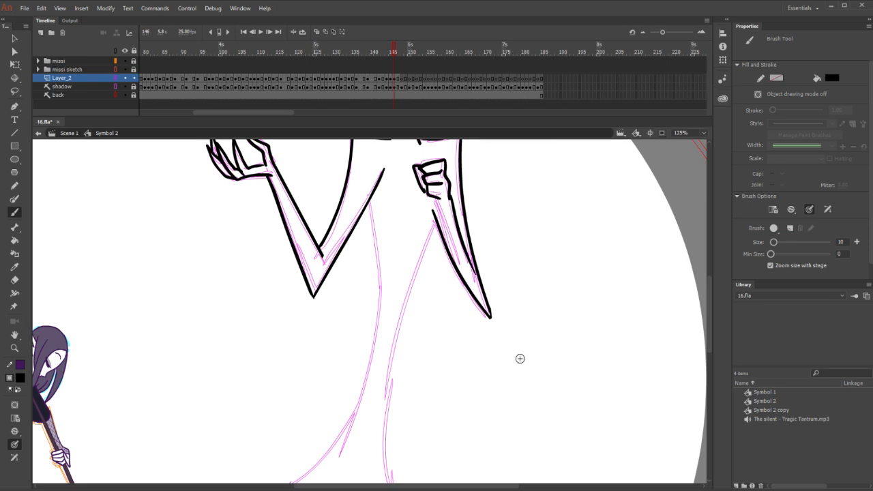
pyautogui.moveTo(372, 204); pyautogui.dragTo(331, 481)
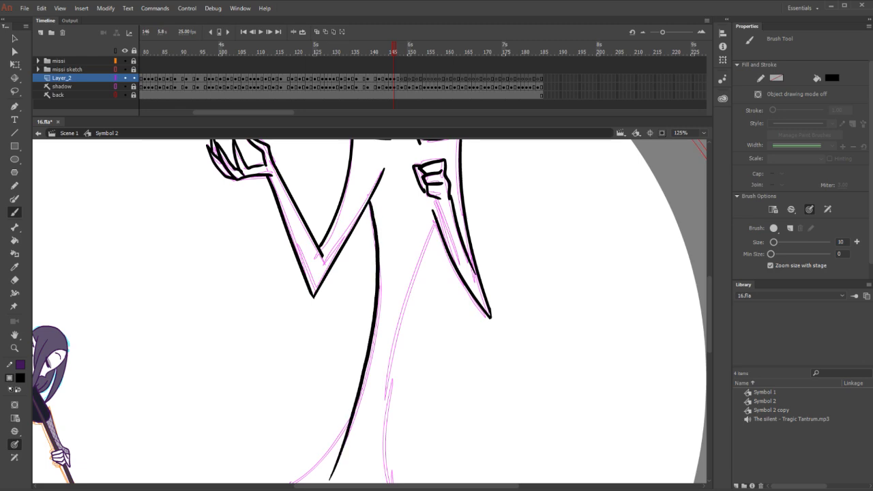
pyautogui.hotkey('ctrl', 'z')
pyautogui.moveTo(368, 201); pyautogui.dragTo(321, 481)
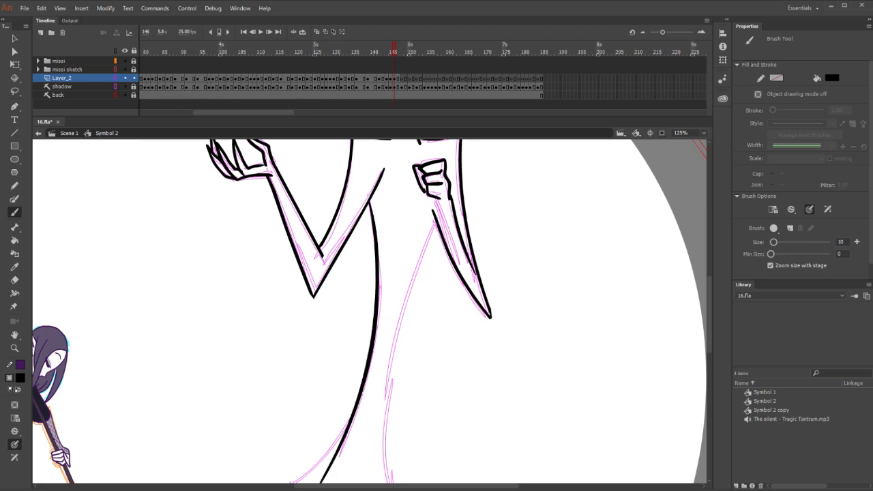
# Ink the torso's long right curve on frame 146, then erase its overlap at the arm and the left curve's stray lower end
pyautogui.moveTo(456, 363)
pyautogui.mouseDown()
pyautogui.moveTo(408, 344)
pyautogui.moveTo(401, 315)
pyautogui.mouseUp()
pyautogui.moveTo(382, 168); pyautogui.dragTo(352, 481)
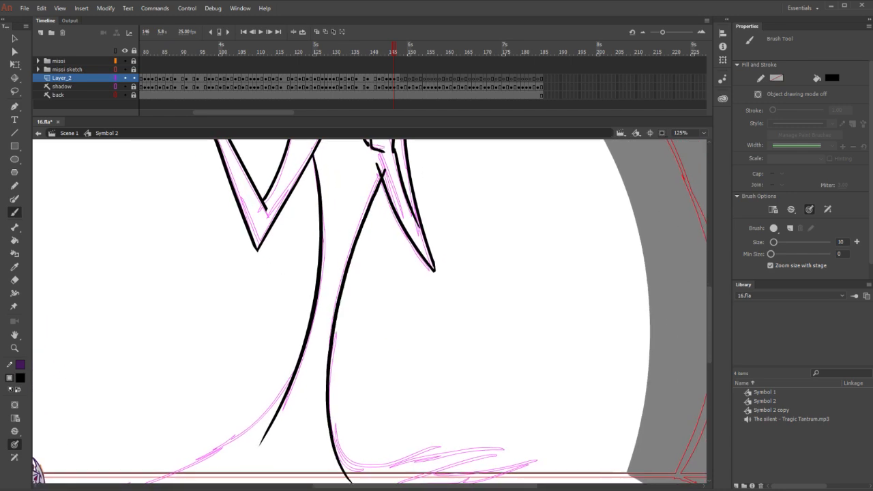
pyautogui.press('e')
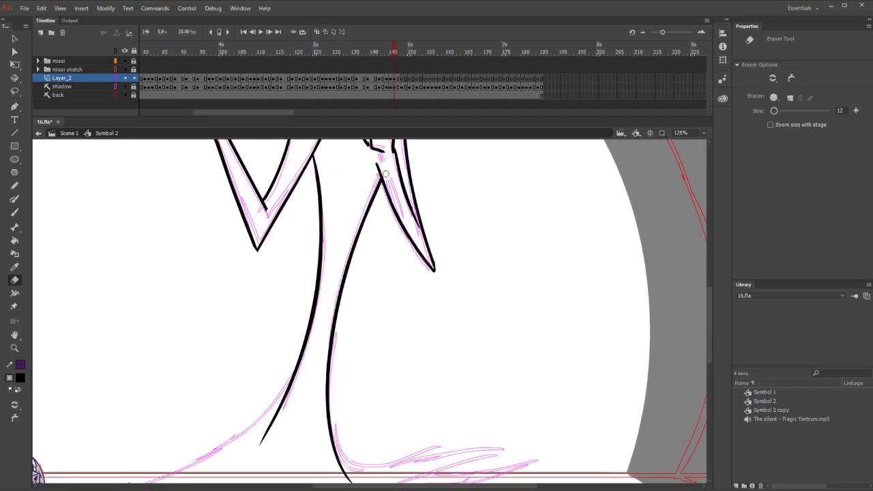
pyautogui.scroll(-3, 418, 306)
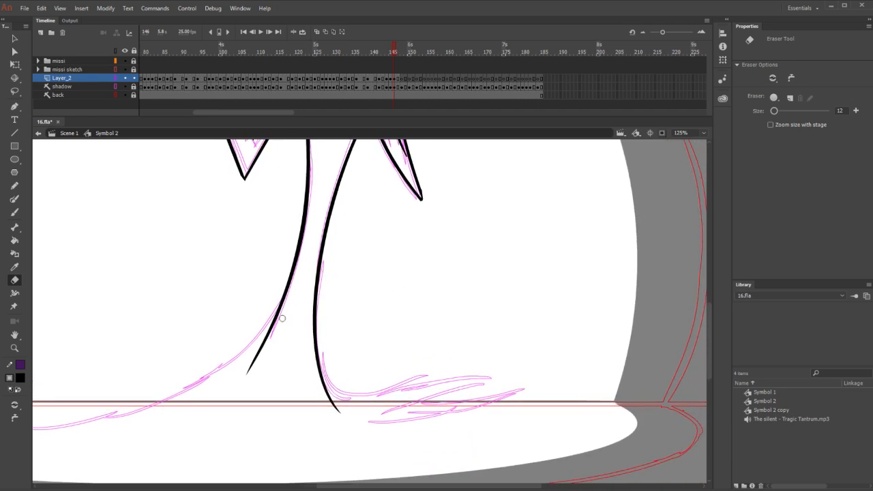
pyautogui.moveTo(295, 292); pyautogui.dragTo(249, 380)
# Ink the lower stretch of the left tail outline rising from the axe head on frame 146, retrying the stroke
pyautogui.hscroll(-5, 300, 381)
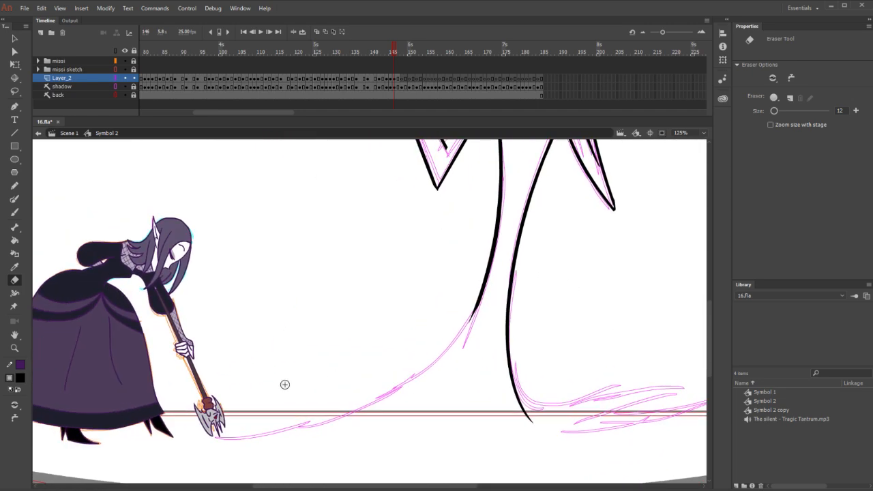
pyautogui.press('b')
pyautogui.moveTo(216, 435); pyautogui.dragTo(386, 383)
pyautogui.hotkey('ctrl', 'z')
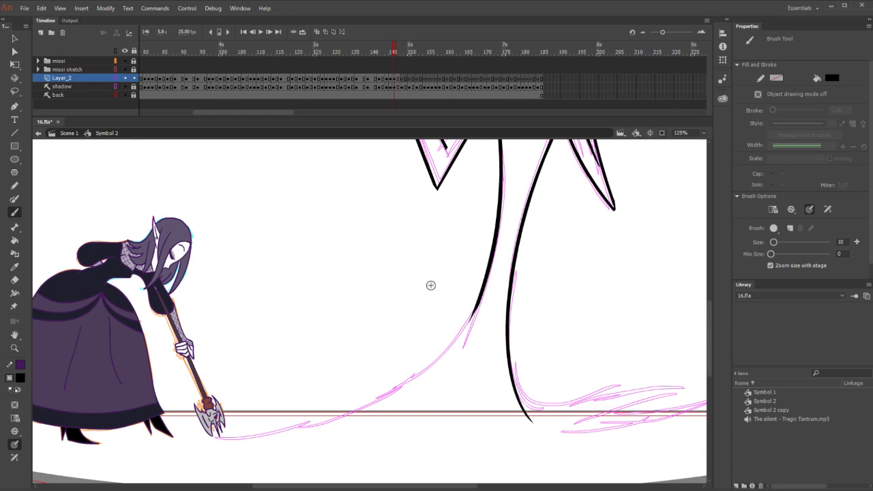
pyautogui.moveTo(231, 435); pyautogui.dragTo(454, 325)
pyautogui.hotkey('ctrl', 'z')
pyautogui.moveTo(480, 300)
pyautogui.mouseDown()
pyautogui.moveTo(445, 350)
pyautogui.moveTo(376, 400)
pyautogui.moveTo(282, 434)
pyautogui.moveTo(211, 443)
pyautogui.moveTo(392, 390)
pyautogui.mouseUp()
pyautogui.hotkey('ctrl', 'z')
pyautogui.hotkey('ctrl', 'z')
pyautogui.moveTo(225, 435)
pyautogui.mouseDown()
pyautogui.moveTo(342, 414)
pyautogui.moveTo(423, 375)
pyautogui.mouseUp()
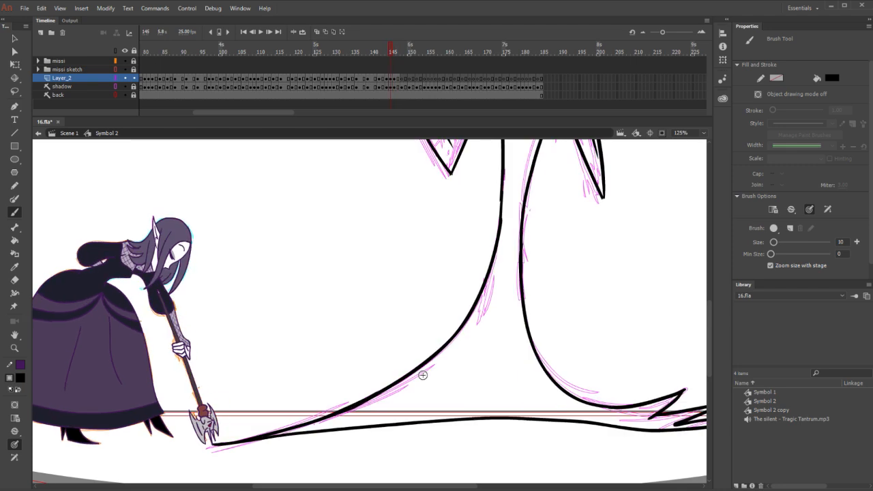
# Ink the stretch joining the left torso curve to the tail outline on frame 146, redrawing it closer to the sketch
pyautogui.press('.')
pyautogui.moveTo(477, 304); pyautogui.dragTo(406, 380)
pyautogui.hotkey('ctrl', 'z')
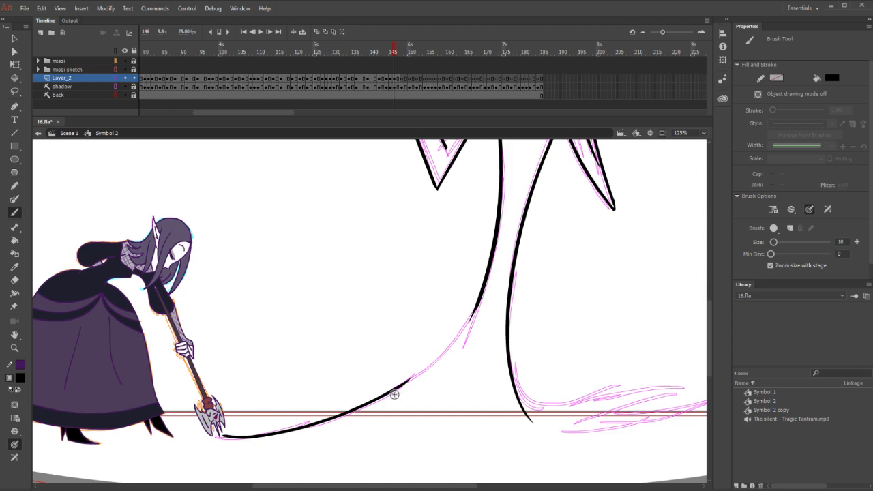
pyautogui.moveTo(478, 305); pyautogui.dragTo(424, 367)
pyautogui.hotkey('ctrl', 'z')
pyautogui.moveTo(477, 306); pyautogui.dragTo(394, 390)
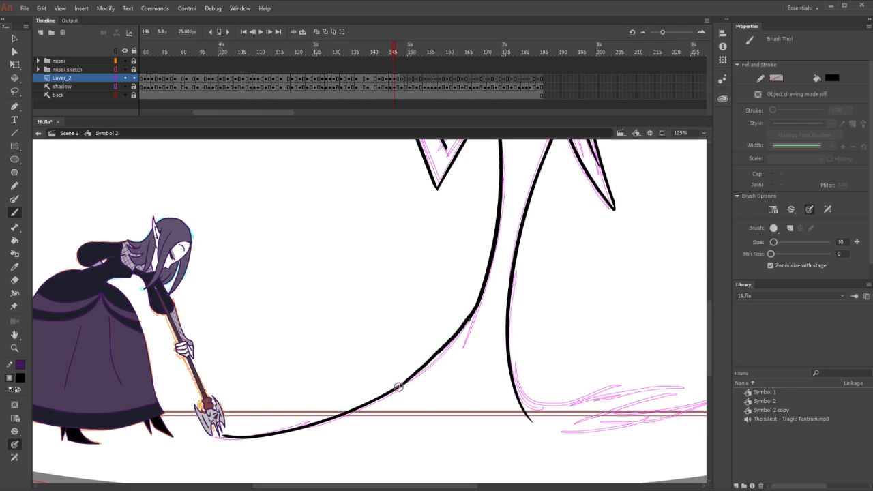
# Rework the join between the left torso curve and the tail outline on frame 146, erasing its rough bend and redrawing it smoothly
pyautogui.moveTo(480, 305)
pyautogui.mouseDown()
pyautogui.moveTo(451, 346)
pyautogui.moveTo(387, 392)
pyautogui.mouseUp()
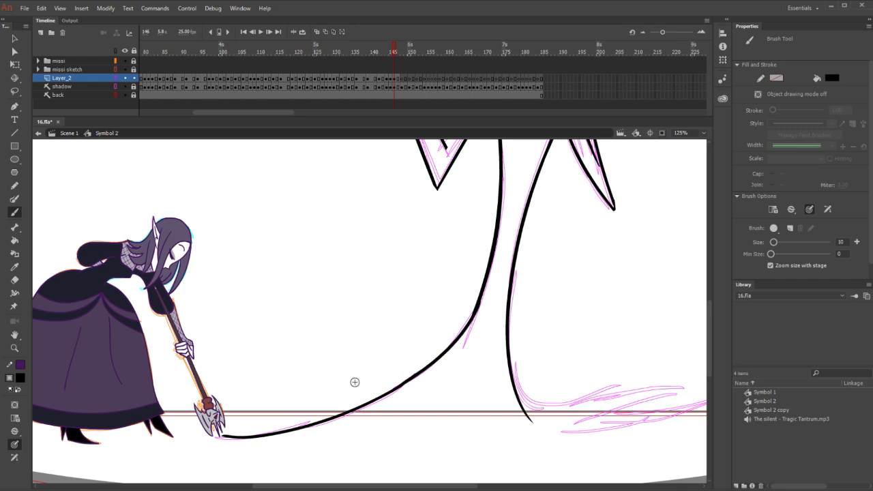
pyautogui.press('e')
pyautogui.moveTo(489, 294); pyautogui.dragTo(464, 338)
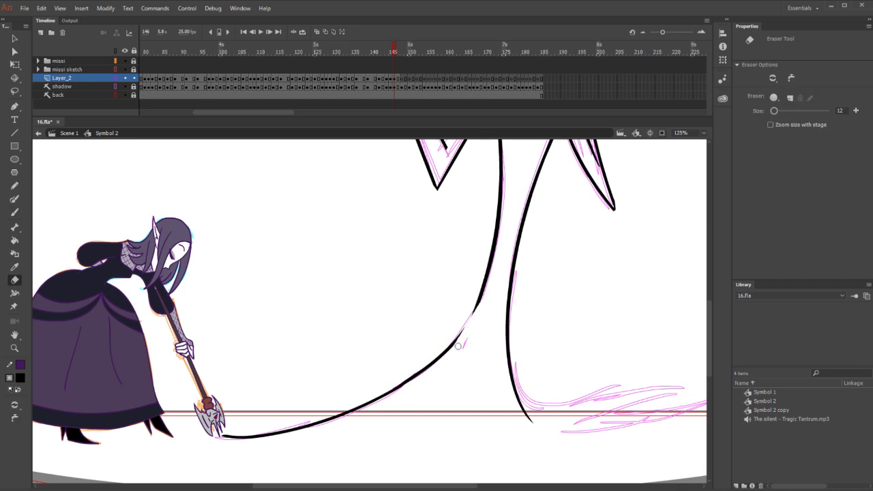
pyautogui.press('b')
pyautogui.moveTo(481, 306); pyautogui.dragTo(427, 362)
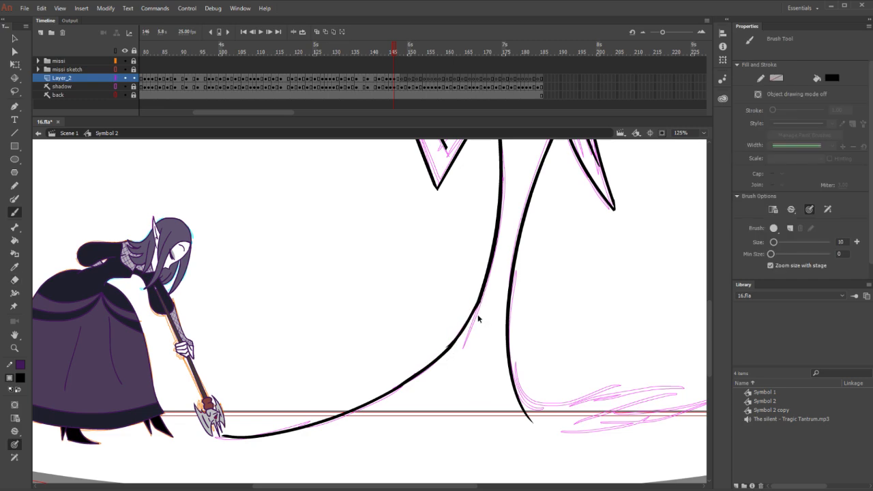
pyautogui.moveTo(635, 419); pyautogui.dragTo(457, 407)
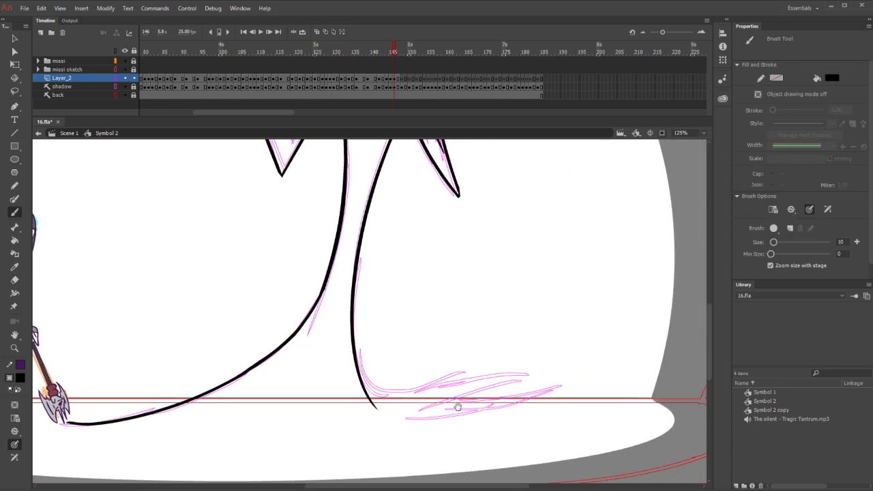
pyautogui.press('.')
pyautogui.moveTo(525, 374); pyautogui.dragTo(375, 391)
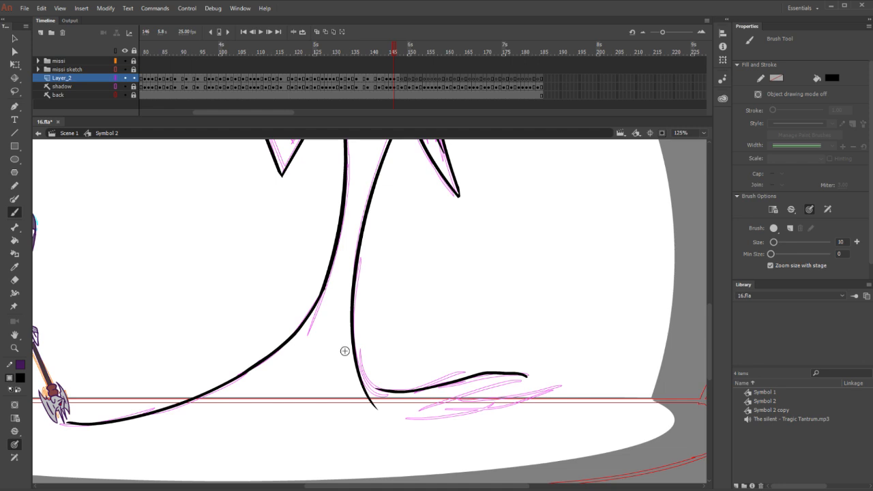
pyautogui.moveTo(354, 366); pyautogui.dragTo(415, 384)
pyautogui.hotkey('ctrl', 'z')
pyautogui.moveTo(359, 371); pyautogui.dragTo(424, 382)
pyautogui.hotkey('ctrl', 'z')
pyautogui.press('.')
pyautogui.press(',')
# Ink the tail tip's first upper spike and the bend joining it to the right torso curve on frame 146, then erase the curve's stray end
pyautogui.moveTo(465, 372); pyautogui.dragTo(394, 393)
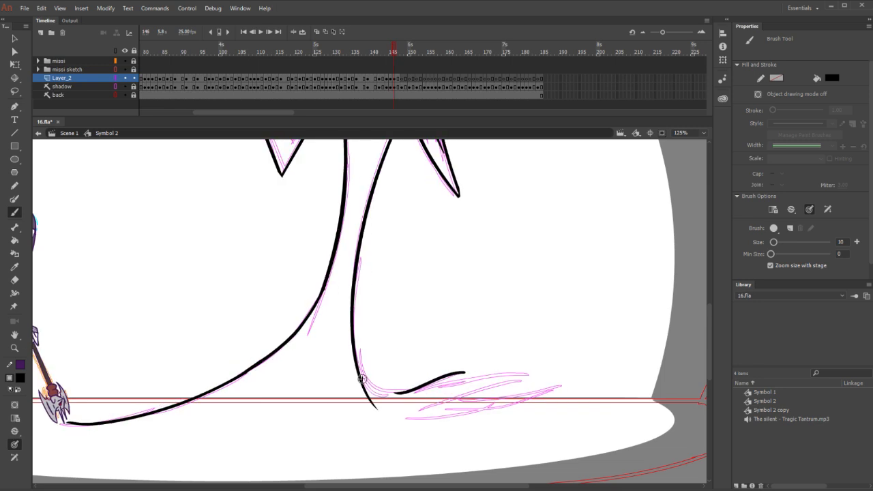
pyautogui.moveTo(358, 369)
pyautogui.mouseDown()
pyautogui.moveTo(371, 383)
pyautogui.moveTo(409, 396)
pyautogui.mouseUp()
pyautogui.hotkey('ctrl', 'z')
pyautogui.moveTo(358, 365)
pyautogui.mouseDown()
pyautogui.moveTo(382, 393)
pyautogui.moveTo(436, 393)
pyautogui.moveTo(382, 412)
pyautogui.mouseUp()
pyautogui.press('e')
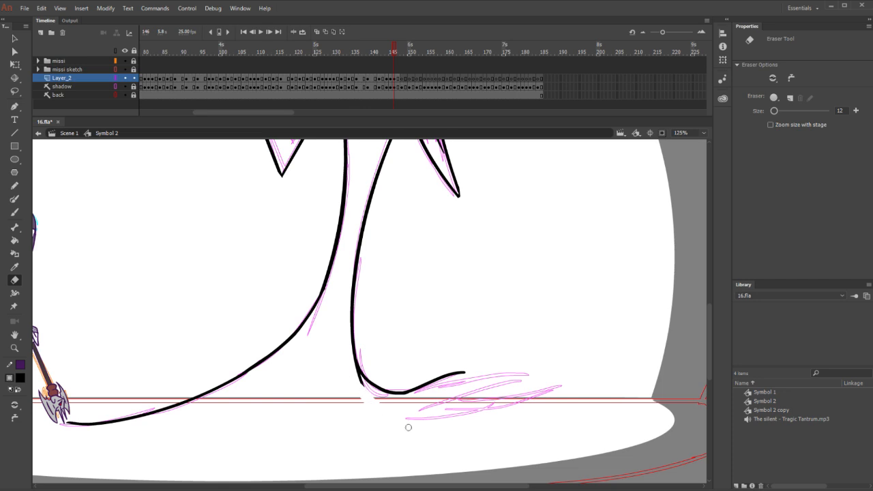
pyautogui.press('b')
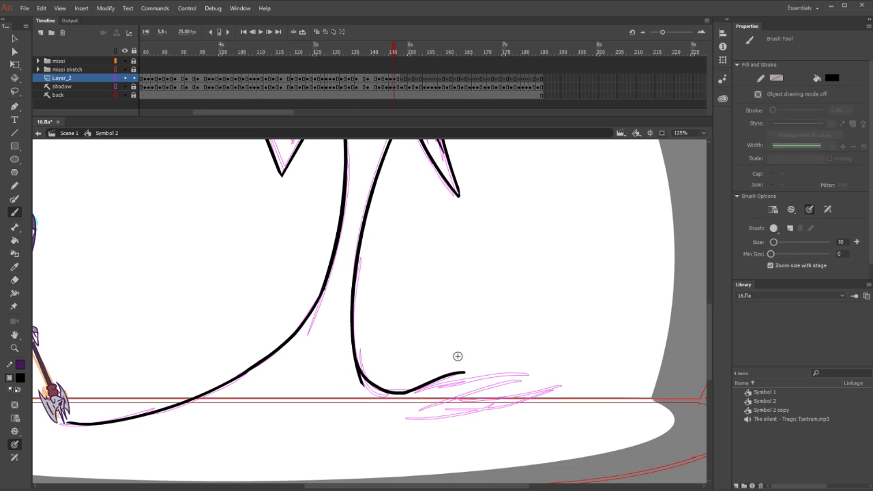
# Ink the remaining pointed spikes of the tail tip on frame 146, following the sketch
pyautogui.moveTo(529, 377)
pyautogui.mouseDown()
pyautogui.moveTo(445, 383)
pyautogui.moveTo(415, 396)
pyautogui.mouseUp()
pyautogui.moveTo(463, 372); pyautogui.dragTo(438, 380)
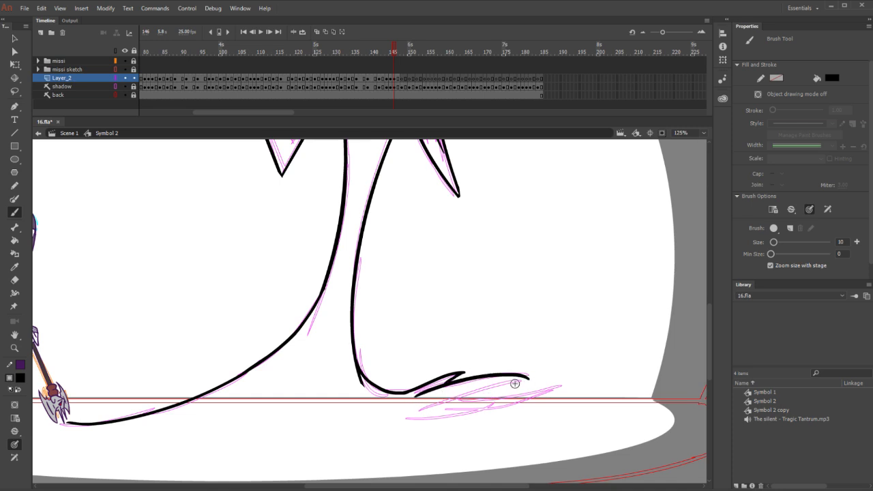
pyautogui.moveTo(526, 379); pyautogui.dragTo(440, 407)
pyautogui.moveTo(562, 383); pyautogui.dragTo(464, 401)
pyautogui.moveTo(563, 384)
pyautogui.mouseDown()
pyautogui.moveTo(468, 416)
pyautogui.moveTo(377, 423)
pyautogui.moveTo(264, 421)
pyautogui.moveTo(148, 435)
pyautogui.moveTo(91, 434)
pyautogui.moveTo(72, 423)
pyautogui.moveTo(207, 439)
pyautogui.moveTo(138, 439)
pyautogui.moveTo(292, 413)
pyautogui.moveTo(327, 418)
pyautogui.mouseUp()
# Ink the tail's long bottom edge from the axe head to the tip on frame 146, then erase the overshooting ends, comparing with frame 145
pyautogui.press('.')
pyautogui.press('e')
pyautogui.press('.')
pyautogui.press('b')
pyautogui.moveTo(64, 424)
pyautogui.mouseDown()
pyautogui.moveTo(251, 410)
pyautogui.moveTo(457, 416)
pyautogui.mouseUp()
pyautogui.press('e')
pyautogui.moveTo(334, 424); pyautogui.dragTo(454, 426)
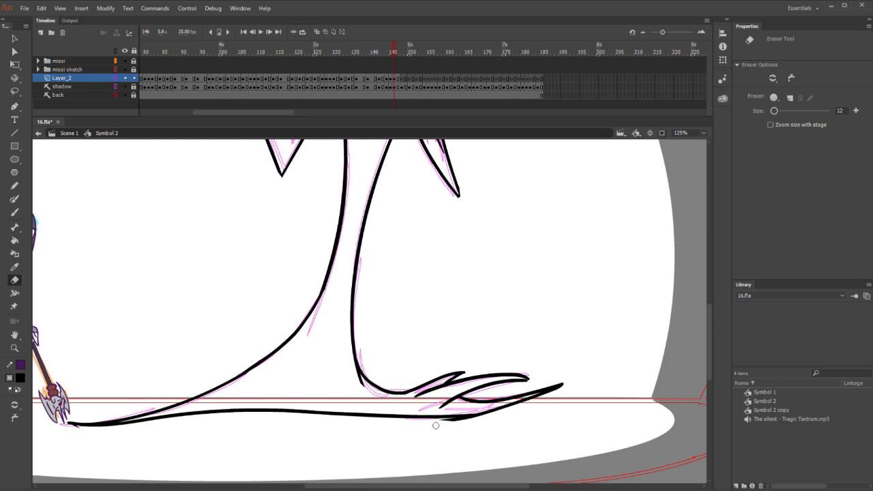
pyautogui.moveTo(435, 423); pyautogui.dragTo(516, 423)
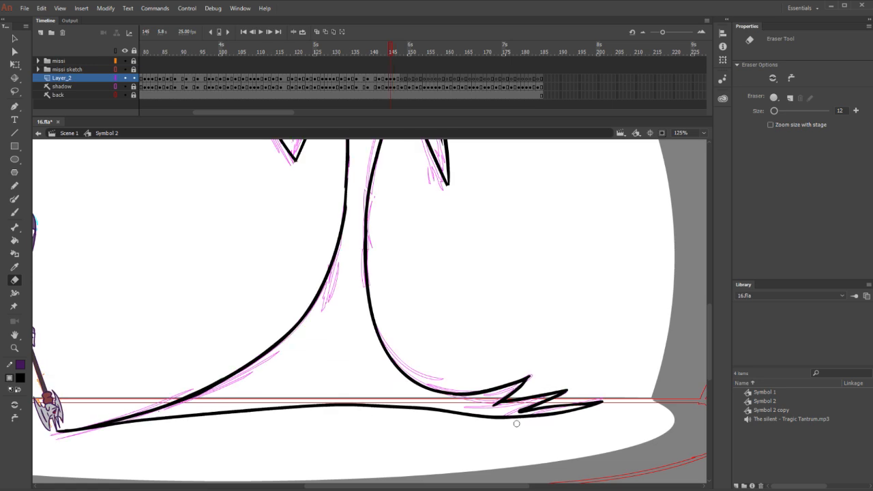
pyautogui.press('.')
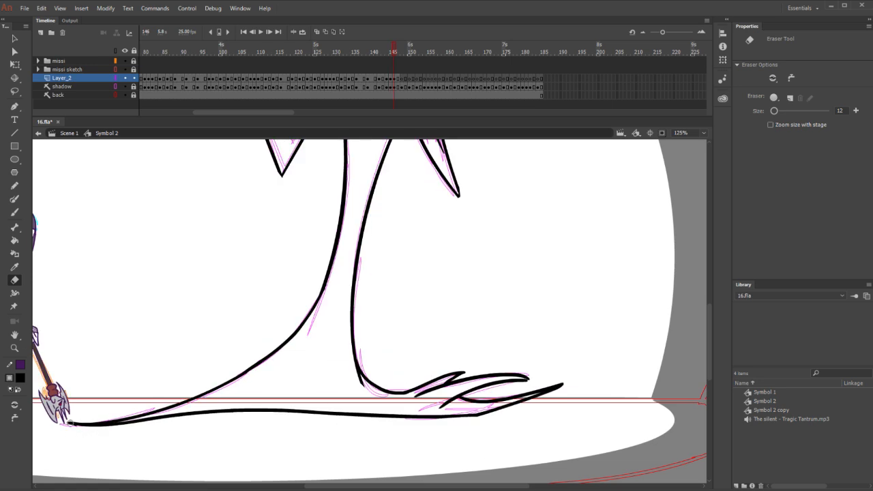
# Move to frame 148 and ink the tail's start at the axe head, with its rising upper edge and barbed lower edge
pyautogui.press('b')
pyautogui.press('.')
pyautogui.press('.')
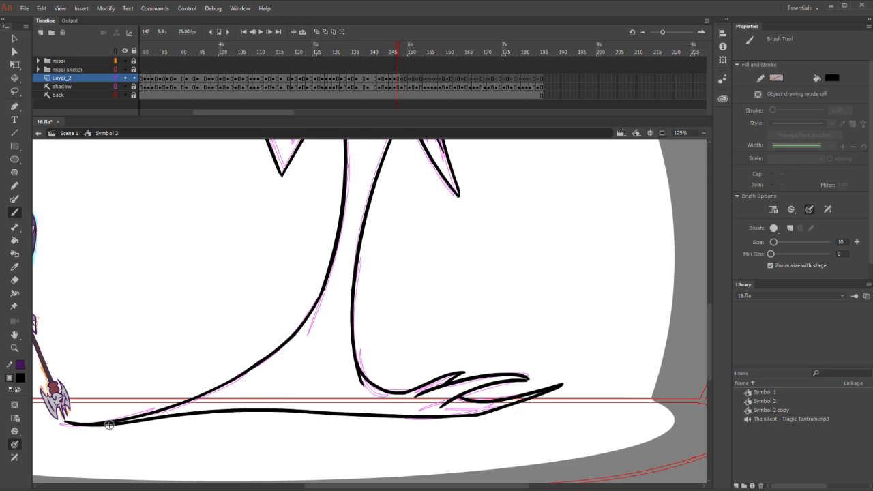
pyautogui.moveTo(67, 412)
pyautogui.mouseDown()
pyautogui.moveTo(115, 413)
pyautogui.moveTo(203, 390)
pyautogui.mouseUp()
pyautogui.moveTo(68, 414)
pyautogui.mouseDown()
pyautogui.moveTo(131, 427)
pyautogui.moveTo(169, 418)
pyautogui.mouseUp()
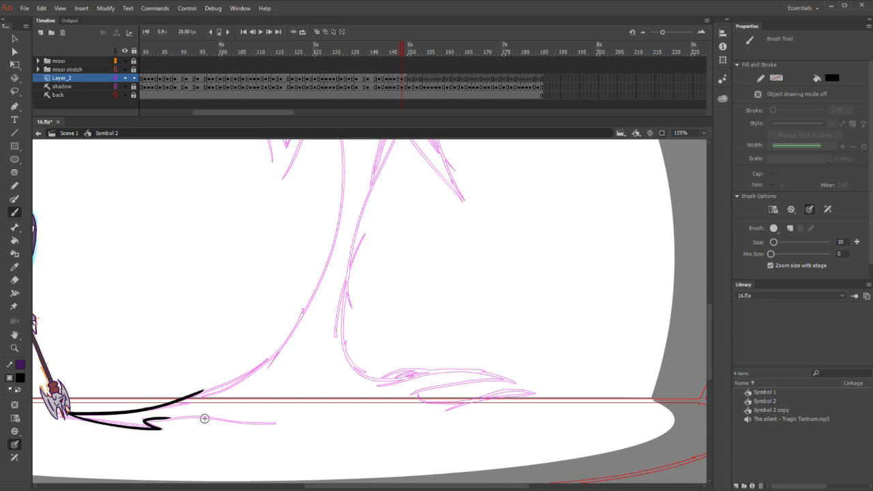
# Ink the tail's bottom edge from the barb to the tip on frame 148, redrawing the first stretch and comparing with frame 147
pyautogui.moveTo(165, 419); pyautogui.dragTo(292, 425)
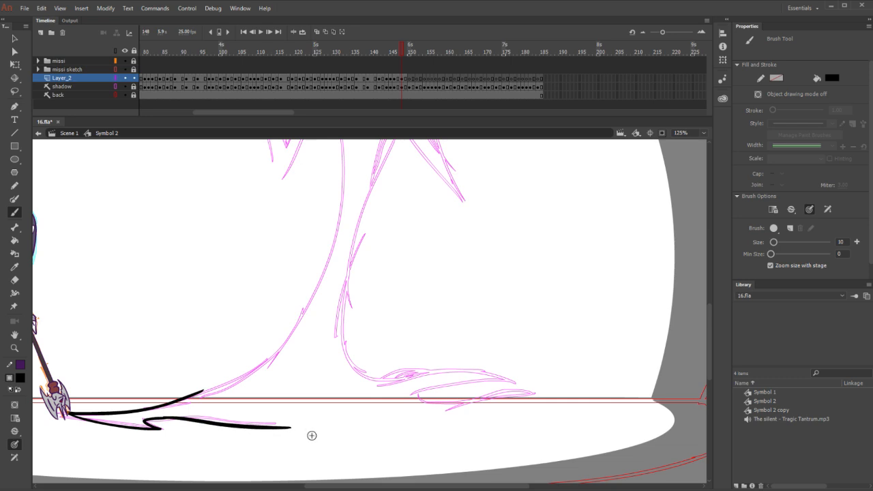
pyautogui.hotkey('ctrl', 'z')
pyautogui.moveTo(166, 418); pyautogui.dragTo(312, 420)
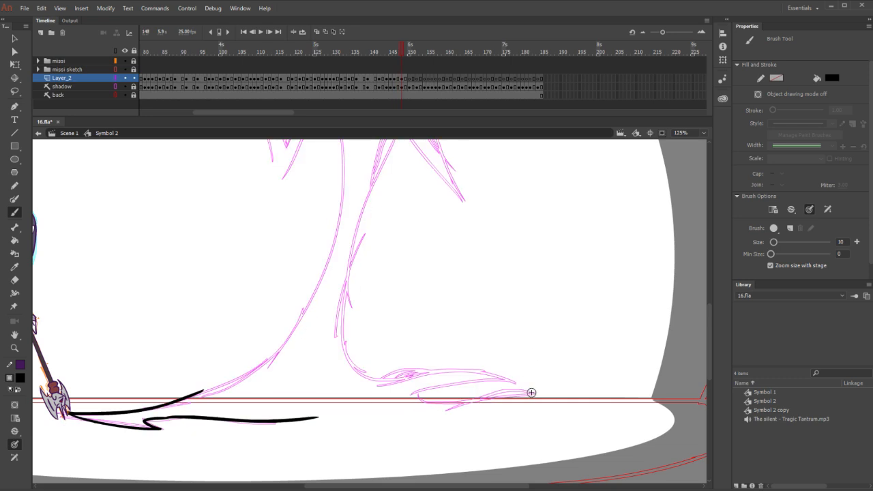
pyautogui.moveTo(531, 392); pyautogui.dragTo(320, 417)
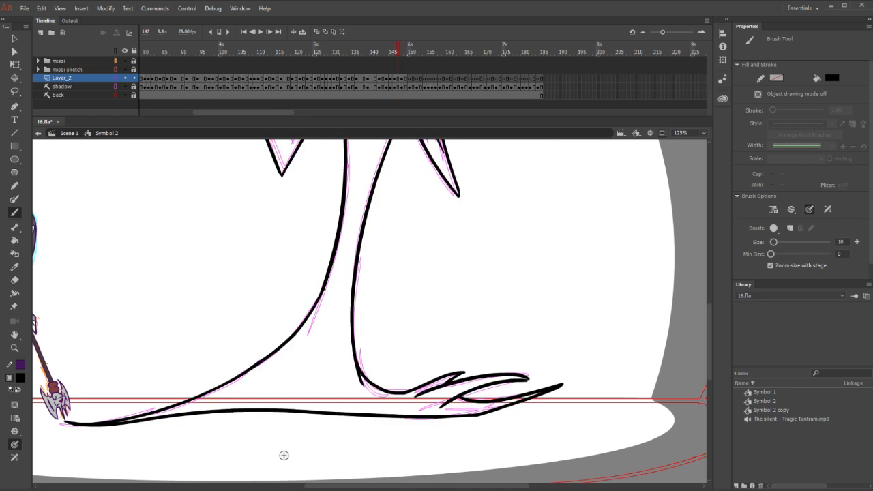
pyautogui.press('.')
# Ink the inner edges of the tail tip's two spikes on frame 148, and undo the stroke tried along the top edge
pyautogui.moveTo(522, 394)
pyautogui.mouseDown()
pyautogui.moveTo(438, 396)
pyautogui.moveTo(418, 394)
pyautogui.mouseUp()
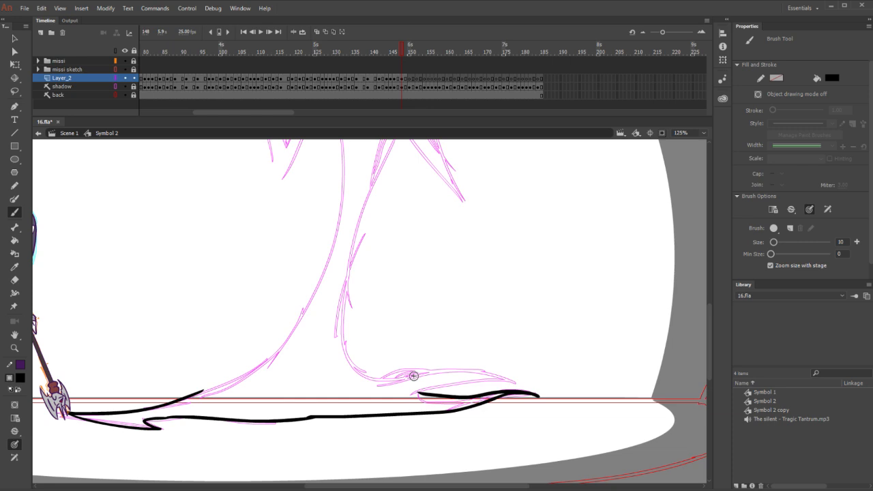
pyautogui.moveTo(517, 383); pyautogui.dragTo(387, 404)
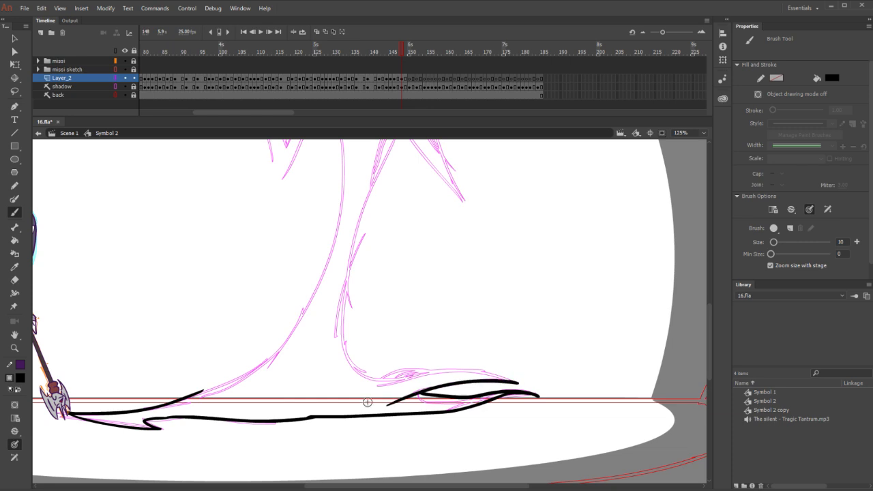
pyautogui.moveTo(518, 382); pyautogui.dragTo(371, 377)
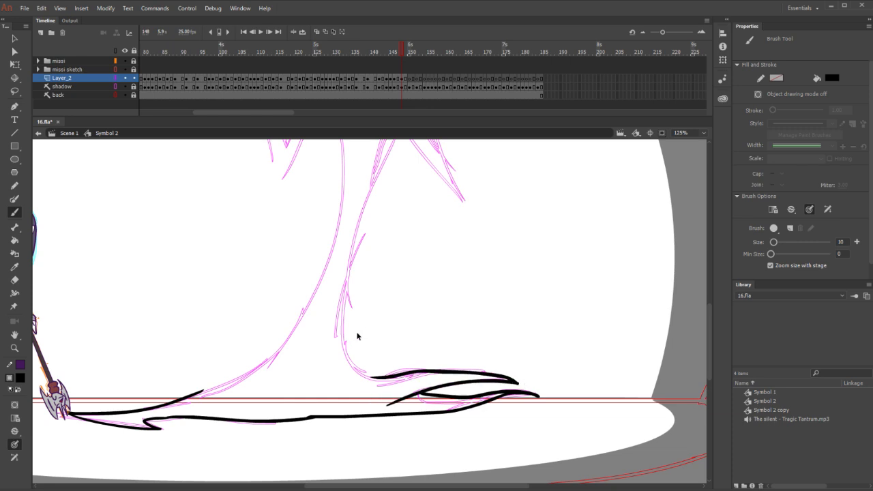
pyautogui.hotkey('ctrl', 'z')
# Erase the stray ends of the tail-tip spikes on frame 148 and trim the protruding inner stroke on frame 147
pyautogui.press('e')
pyautogui.click(538, 393)
pyautogui.press(',')
pyautogui.press('.')
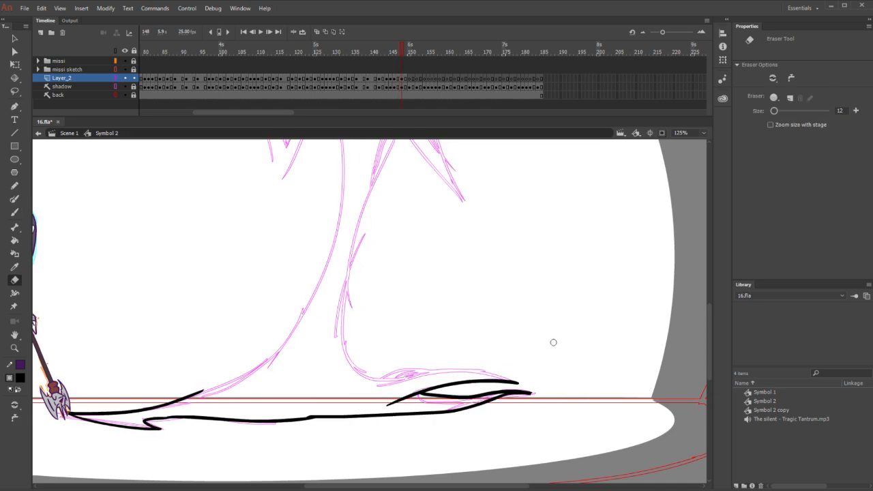
pyautogui.moveTo(397, 402); pyautogui.dragTo(389, 400)
pyautogui.press(',')
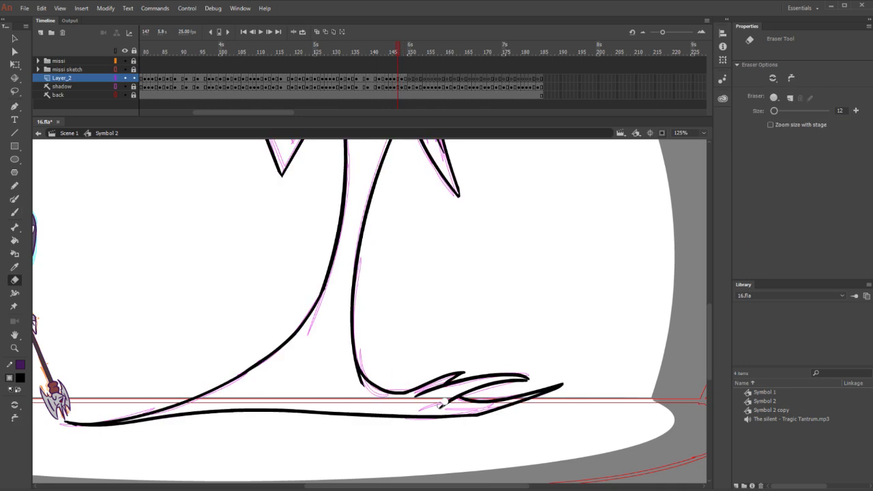
pyautogui.press('.')
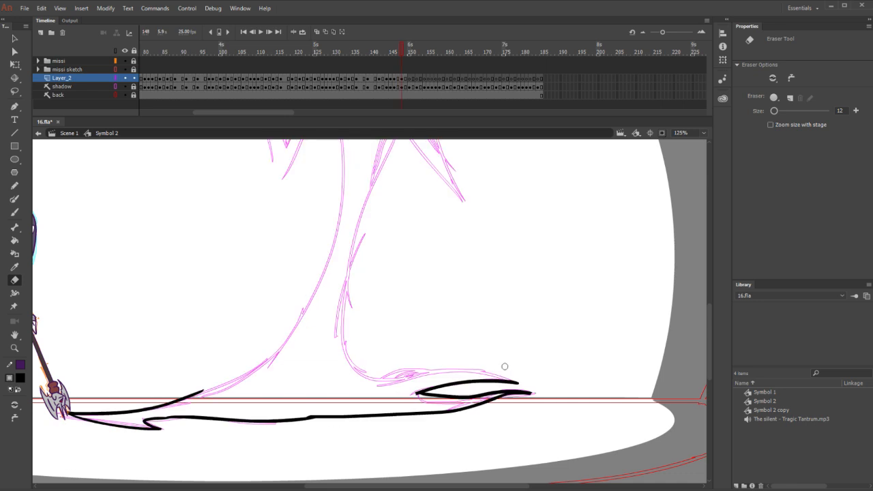
pyautogui.press('b')
pyautogui.moveTo(341, 340)
pyautogui.mouseDown()
pyautogui.moveTo(351, 364)
pyautogui.moveTo(426, 375)
pyautogui.mouseUp()
pyautogui.hotkey('ctrl', 'z')
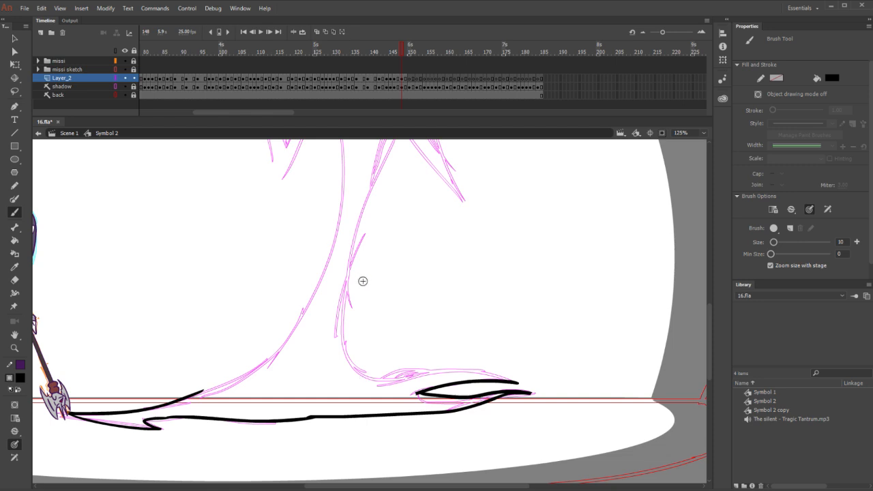
pyautogui.moveTo(361, 220)
pyautogui.mouseDown()
pyautogui.moveTo(343, 296)
pyautogui.moveTo(383, 380)
pyautogui.mouseUp()
pyautogui.hotkey('ctrl', 'z')
pyautogui.moveTo(368, 200); pyautogui.dragTo(358, 375)
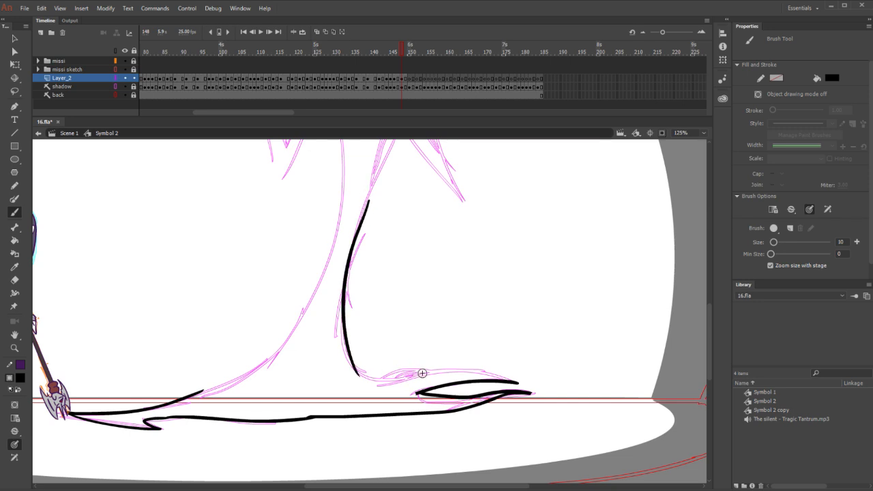
pyautogui.hotkey('ctrl', 'z')
# Ink the lower right torso curve and the tail tip's top edge on frame 148, joining them at the bend and comparing with frame 147
pyautogui.moveTo(378, 178)
pyautogui.mouseDown()
pyautogui.moveTo(349, 264)
pyautogui.moveTo(341, 332)
pyautogui.moveTo(353, 368)
pyautogui.moveTo(379, 384)
pyautogui.moveTo(464, 371)
pyautogui.moveTo(518, 383)
pyautogui.mouseUp()
pyautogui.moveTo(428, 371); pyautogui.dragTo(372, 377)
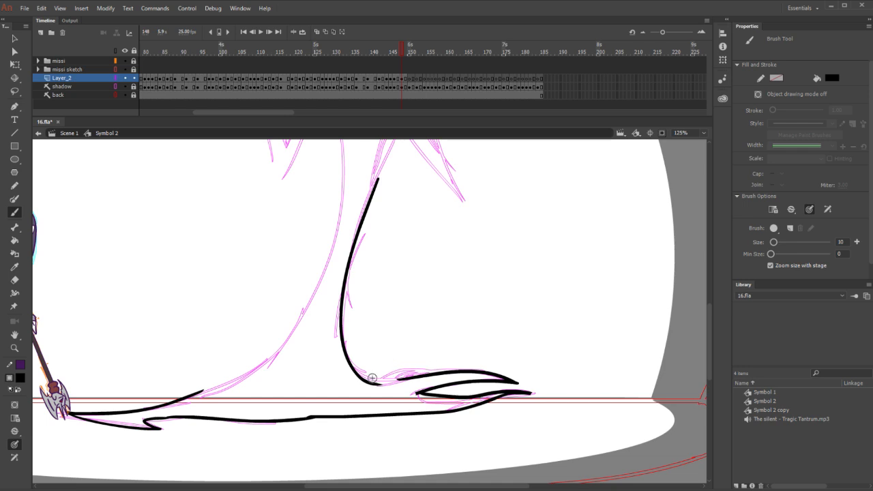
pyautogui.moveTo(434, 372)
pyautogui.mouseDown()
pyautogui.moveTo(375, 379)
pyautogui.moveTo(347, 357)
pyautogui.mouseUp()
pyautogui.press(',')
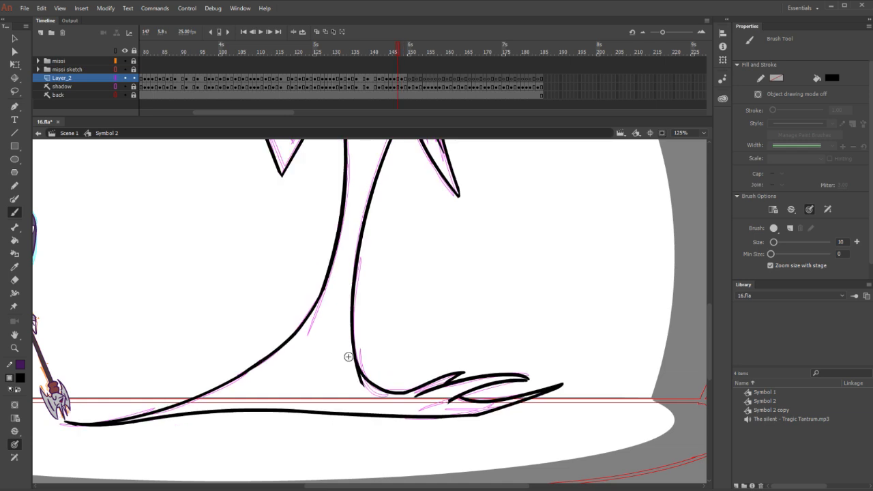
pyautogui.press('.')
# Ink the short sloping line of the left shoulder down to the neck on frame 148, redrawing it once
pyautogui.moveTo(528, 201); pyautogui.dragTo(514, 409)
pyautogui.moveTo(306, 200); pyautogui.dragTo(353, 221)
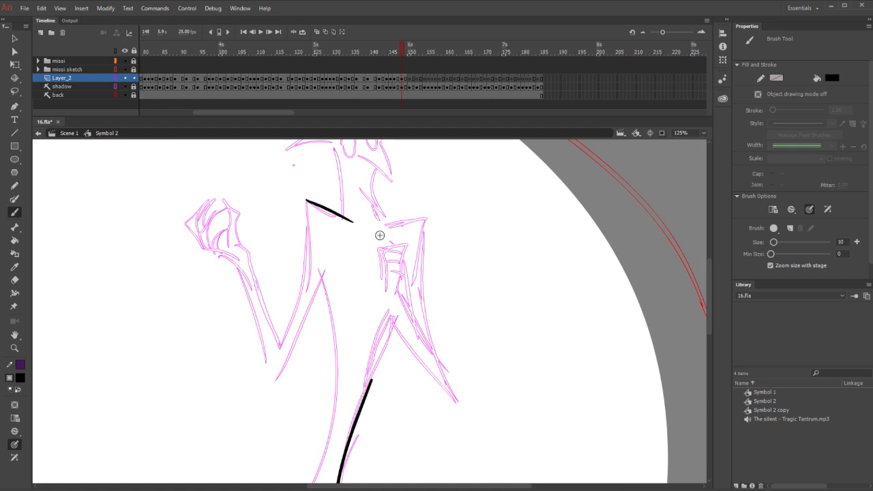
pyautogui.hotkey('ctrl', 'z')
pyautogui.moveTo(307, 200); pyautogui.dragTo(343, 220)
# Extend the right torso curve up to the armpit on frame 148, retrying the stroke until it follows the sketch
pyautogui.moveTo(398, 328); pyautogui.dragTo(343, 421)
pyautogui.hotkey('ctrl', 'z')
pyautogui.moveTo(391, 316); pyautogui.dragTo(351, 428)
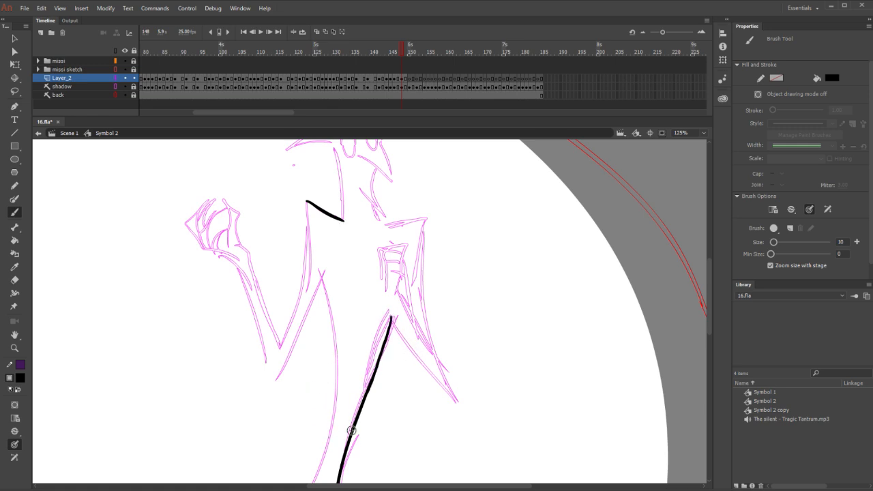
pyautogui.hotkey('ctrl', 'z')
pyautogui.moveTo(391, 316); pyautogui.dragTo(367, 390)
pyautogui.hotkey('ctrl', 'z')
pyautogui.moveTo(391, 316); pyautogui.dragTo(361, 391)
pyautogui.hotkey('ctrl', 'z')
pyautogui.moveTo(392, 316); pyautogui.dragTo(368, 380)
# Ink the right arm's inner forearm edge and the long edge from the armpit to the elbow on frame 148, comparing with frame 147
pyautogui.moveTo(397, 288); pyautogui.dragTo(430, 349)
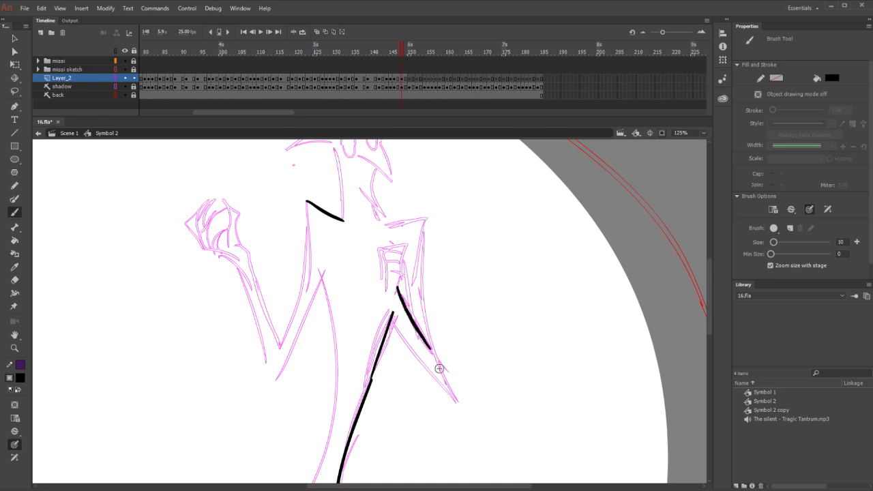
pyautogui.moveTo(390, 322); pyautogui.dragTo(465, 412)
pyautogui.press(',')
pyautogui.press('.')
pyautogui.press('e')
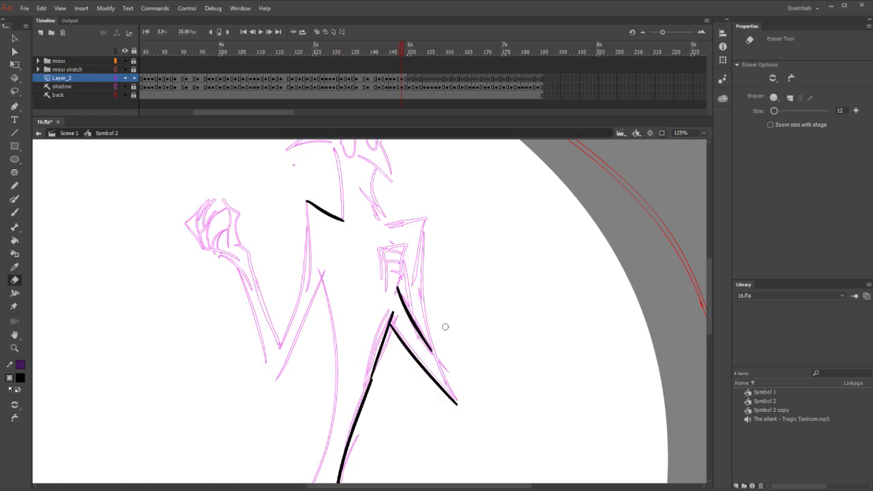
# Ink the right fist's outline and finger lines on frame 148, then clean up the line at the wrist
pyautogui.press('b')
pyautogui.moveTo(386, 247)
pyautogui.mouseDown()
pyautogui.moveTo(384, 275)
pyautogui.moveTo(387, 246)
pyautogui.moveTo(398, 292)
pyautogui.mouseUp()
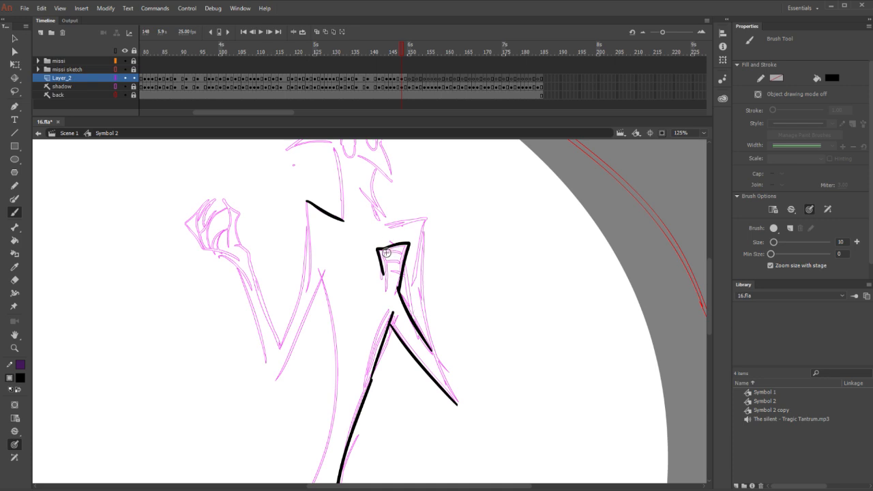
pyautogui.moveTo(382, 254)
pyautogui.mouseDown()
pyautogui.moveTo(387, 268)
pyautogui.moveTo(399, 258)
pyautogui.moveTo(398, 277)
pyautogui.mouseUp()
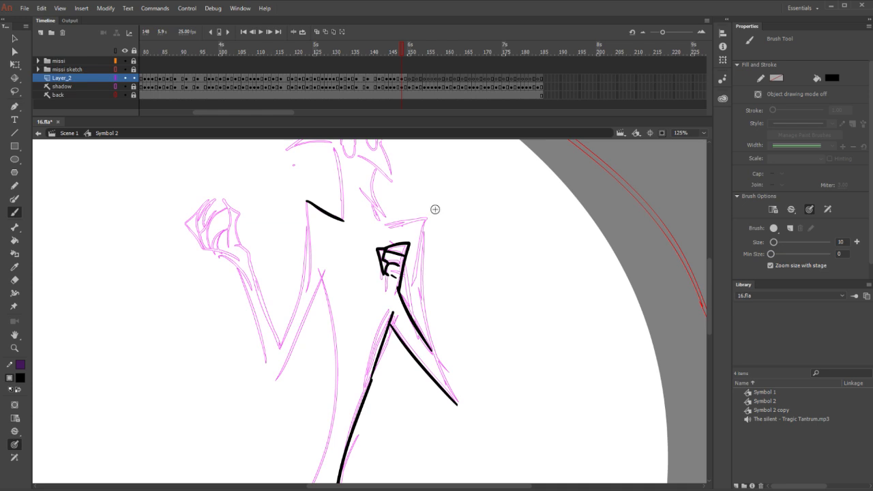
pyautogui.press('e')
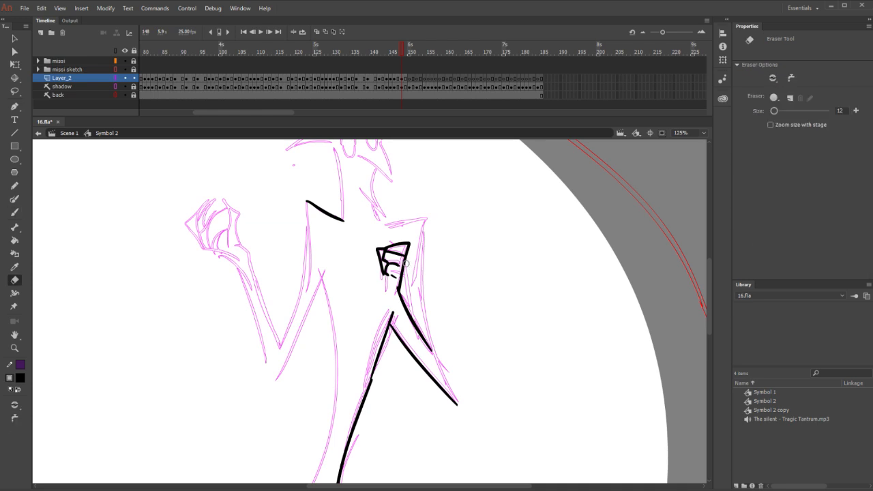
pyautogui.press('b')
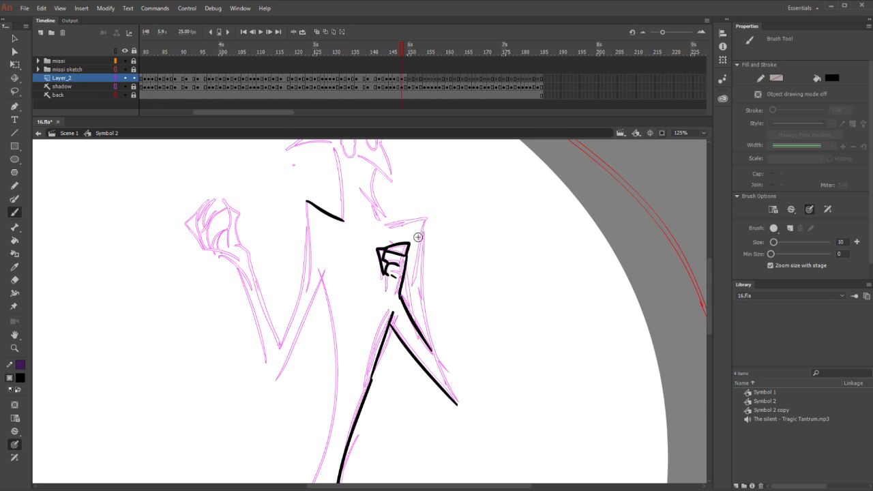
# Ink the right shoulder line and the arm's outer edge down to the elbow on frame 148, then touch up the forearm by the wrist
pyautogui.moveTo(381, 225)
pyautogui.mouseDown()
pyautogui.moveTo(425, 218)
pyautogui.moveTo(422, 289)
pyautogui.mouseUp()
pyautogui.moveTo(425, 218); pyautogui.dragTo(444, 375)
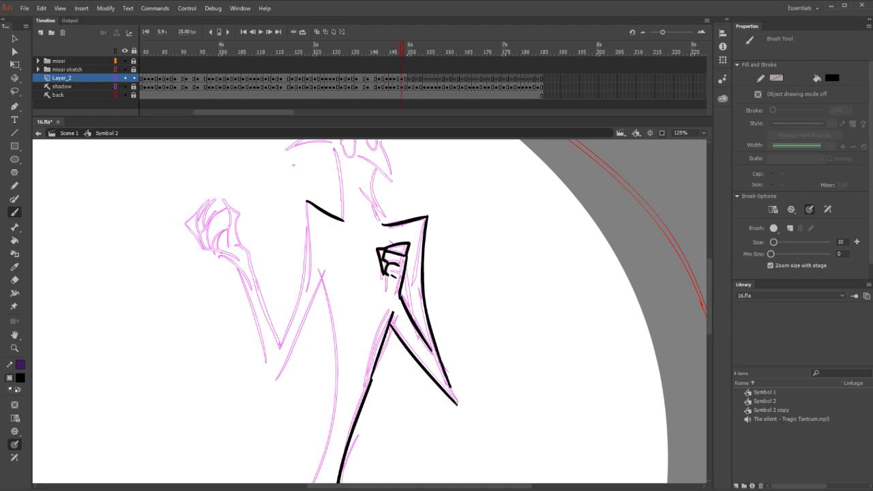
pyautogui.press('e')
pyautogui.press('b')
pyautogui.moveTo(403, 276); pyautogui.dragTo(404, 307)
# Ink the thumb of the raised left hand on frame 148 and clean up its lower end
pyautogui.moveTo(224, 199)
pyautogui.mouseDown()
pyautogui.moveTo(240, 214)
pyautogui.moveTo(244, 253)
pyautogui.mouseUp()
pyautogui.hotkey('ctrl', 'z')
pyautogui.hotkey('ctrl', 'y')
pyautogui.moveTo(224, 202); pyautogui.dragTo(236, 244)
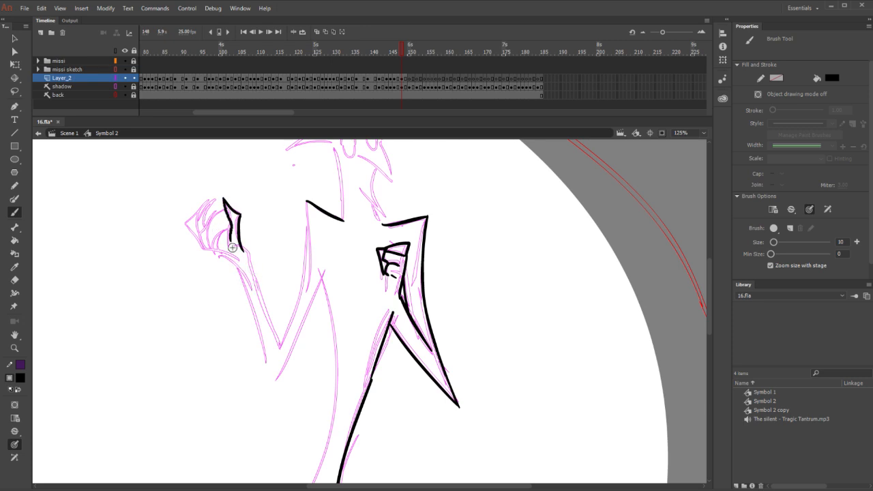
pyautogui.press('e')
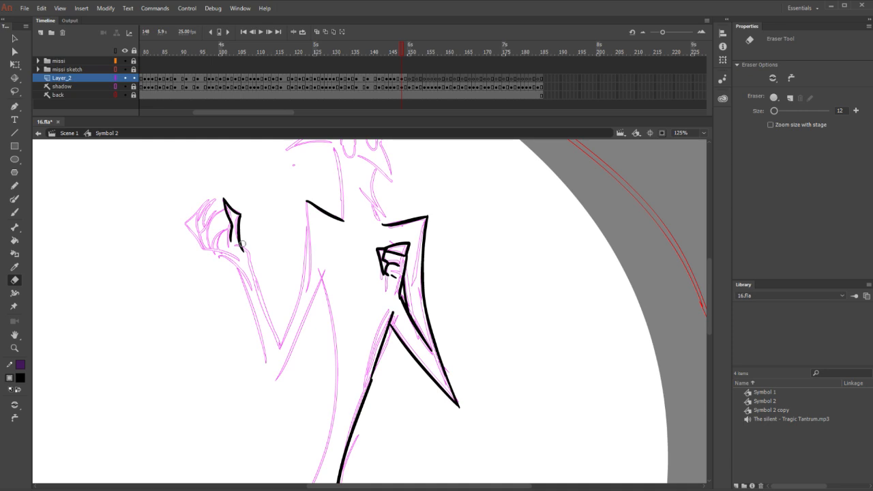
pyautogui.press('b')
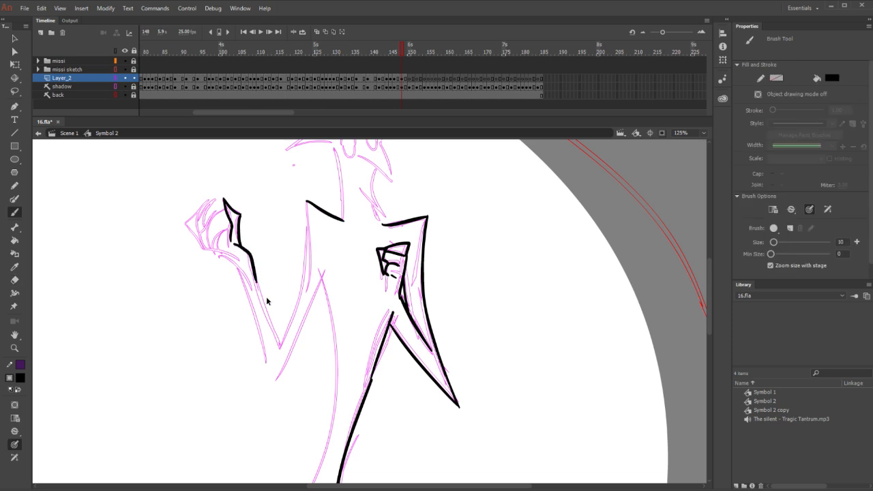
# Ink the left wrist, the forearm's outer edge and the shoulder-to-elbow edge on frame 148, erasing the overshoot at the elbow
pyautogui.moveTo(235, 241)
pyautogui.mouseDown()
pyautogui.moveTo(253, 274)
pyautogui.moveTo(282, 412)
pyautogui.mouseUp()
pyautogui.hotkey('ctrl', 'z')
pyautogui.moveTo(240, 271)
pyautogui.mouseDown()
pyautogui.moveTo(274, 391)
pyautogui.moveTo(282, 412)
pyautogui.mouseUp()
pyautogui.moveTo(308, 202)
pyautogui.mouseDown()
pyautogui.moveTo(302, 279)
pyautogui.moveTo(279, 346)
pyautogui.mouseUp()
pyautogui.moveTo(325, 280); pyautogui.dragTo(263, 423)
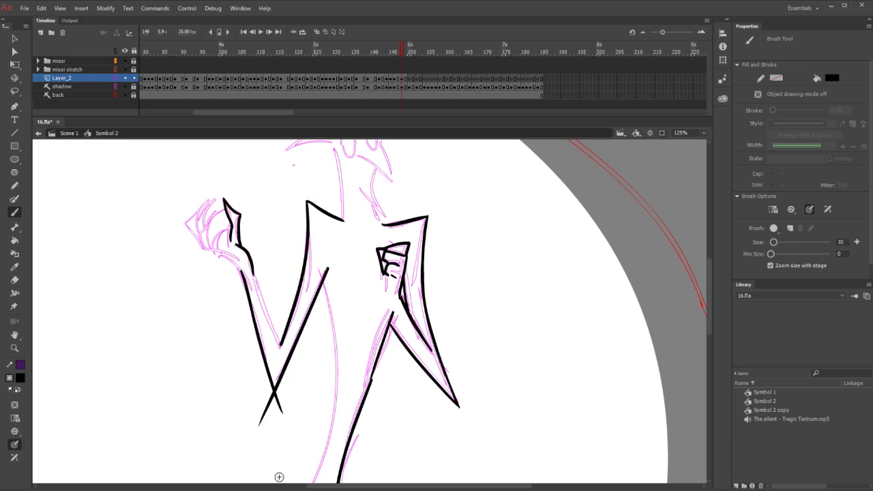
pyautogui.hotkey('ctrl', 'z')
pyautogui.press('e')
pyautogui.moveTo(284, 387)
pyautogui.mouseDown()
pyautogui.moveTo(274, 394)
pyautogui.moveTo(279, 402)
pyautogui.mouseUp()
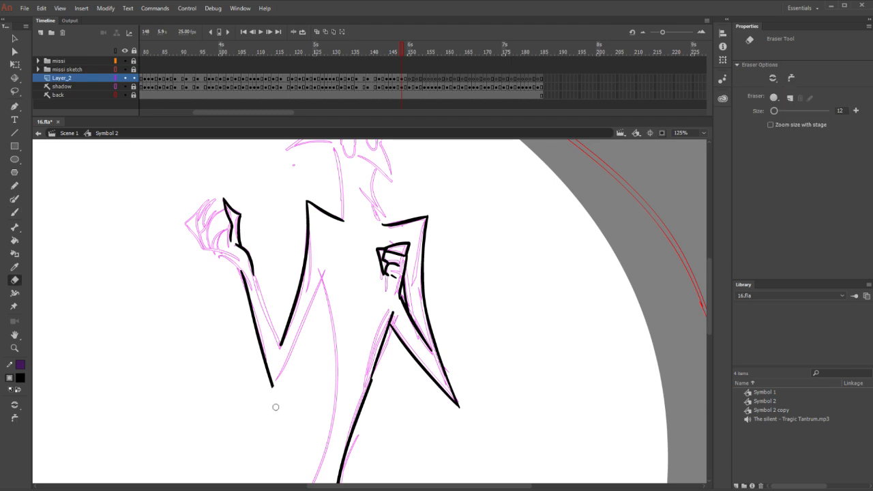
# Ink the left upper arm's lower edge from armpit to elbow tip on frame 148, redrawing it once and trimming the excess
pyautogui.press('v')
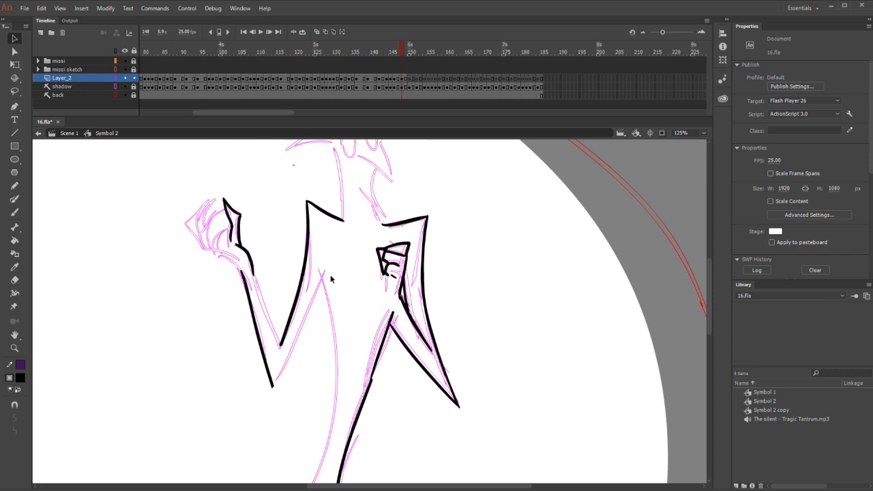
pyautogui.press('b')
pyautogui.moveTo(331, 258); pyautogui.dragTo(226, 427)
pyautogui.hotkey('ctrl', 'z')
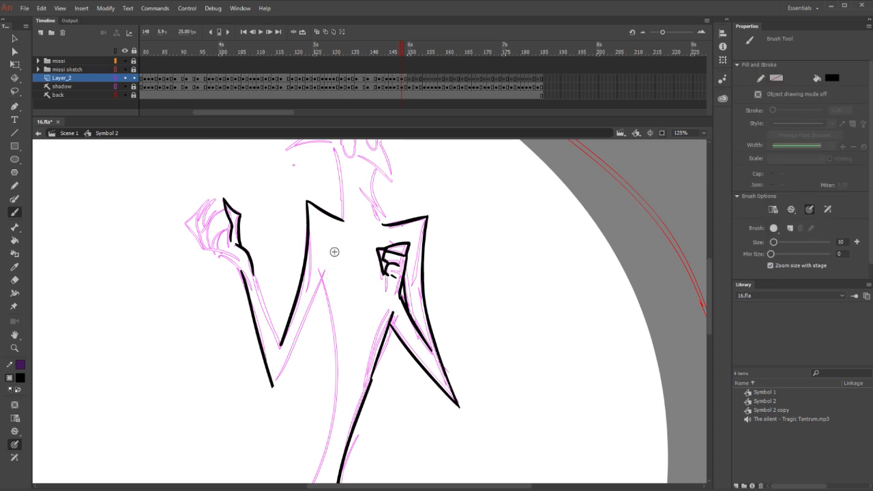
pyautogui.moveTo(337, 249); pyautogui.dragTo(254, 418)
pyautogui.press('e')
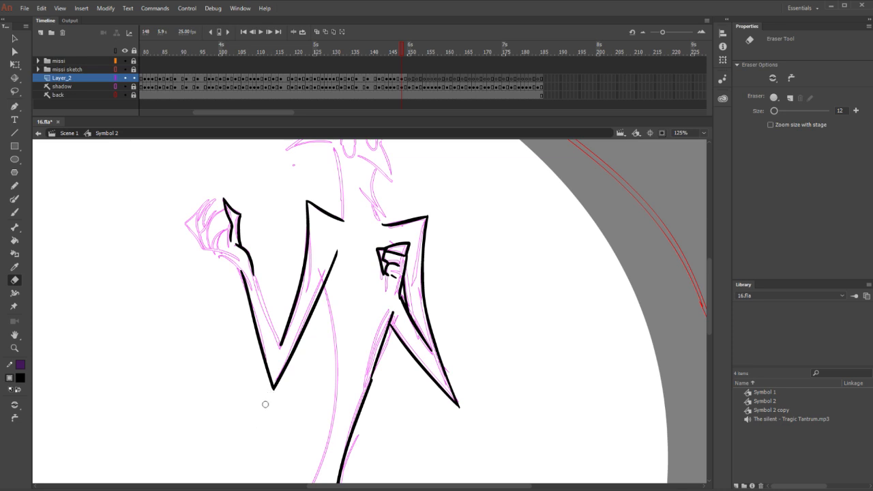
# Ink the left forearm's inner edge from the wrist to the elbow bend on frame 148, redrawing it once
pyautogui.press('b')
pyautogui.moveTo(260, 272); pyautogui.dragTo(273, 368)
pyautogui.hotkey('ctrl', 'z')
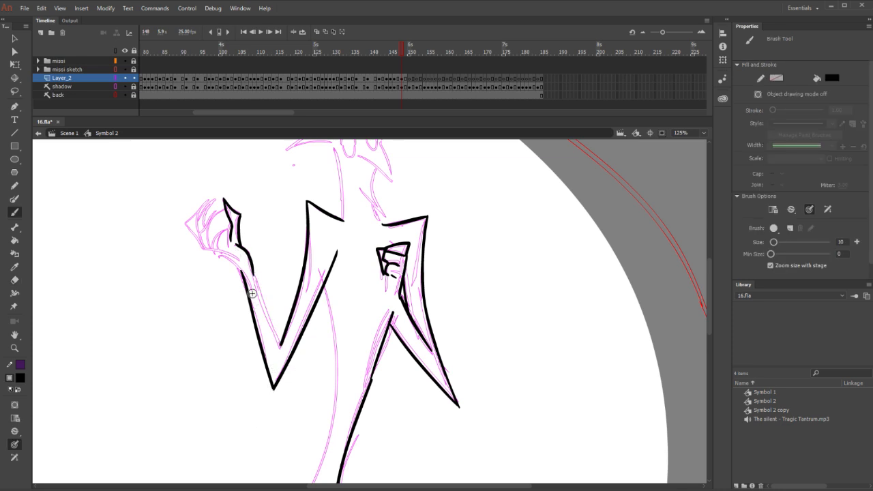
pyautogui.moveTo(254, 273); pyautogui.dragTo(282, 361)
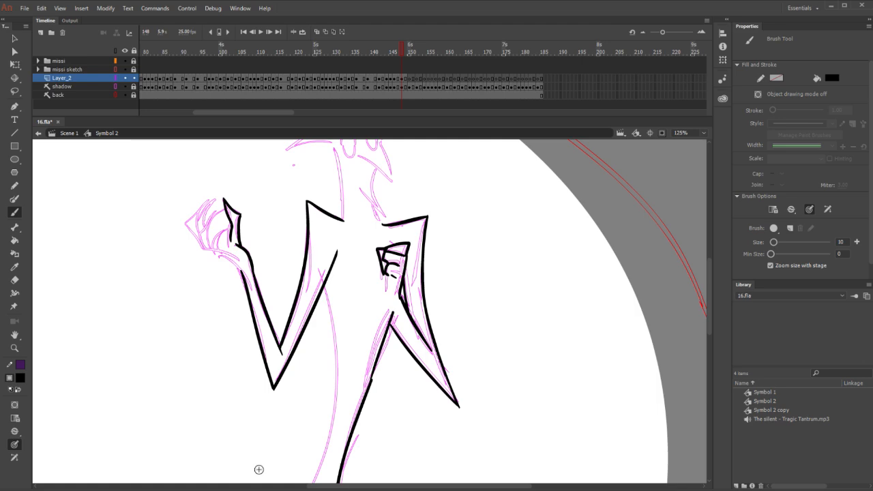
# Ink the palm edge and curled, clawed fingers of the raised left hand on frame 148, then clean up around the thumb
pyautogui.moveTo(218, 235)
pyautogui.mouseDown()
pyautogui.moveTo(208, 251)
pyautogui.moveTo(234, 253)
pyautogui.mouseUp()
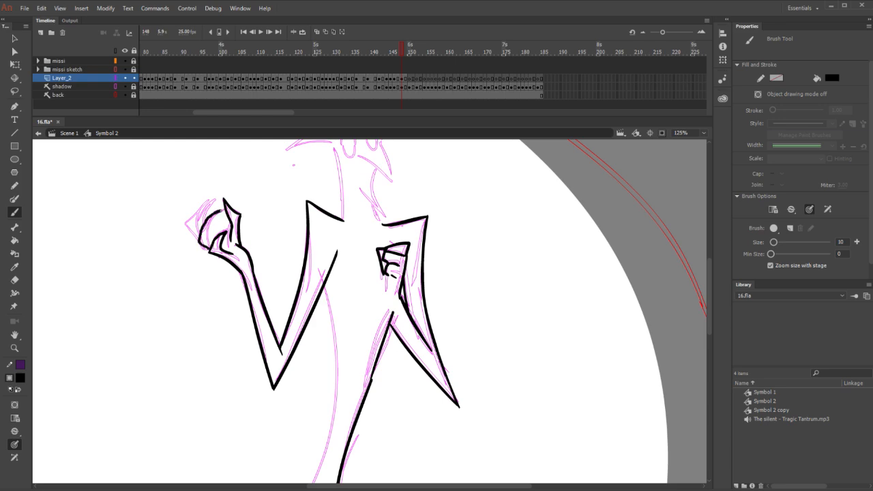
pyautogui.moveTo(186, 224)
pyautogui.mouseDown()
pyautogui.moveTo(208, 200)
pyautogui.moveTo(197, 233)
pyautogui.mouseUp()
pyautogui.moveTo(214, 202)
pyautogui.mouseDown()
pyautogui.moveTo(204, 222)
pyautogui.moveTo(212, 218)
pyautogui.moveTo(232, 241)
pyautogui.mouseUp()
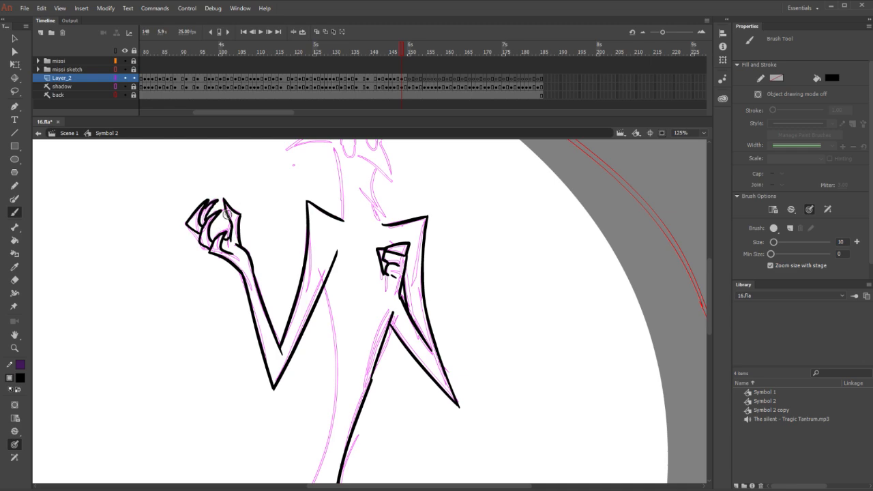
pyautogui.press('e')
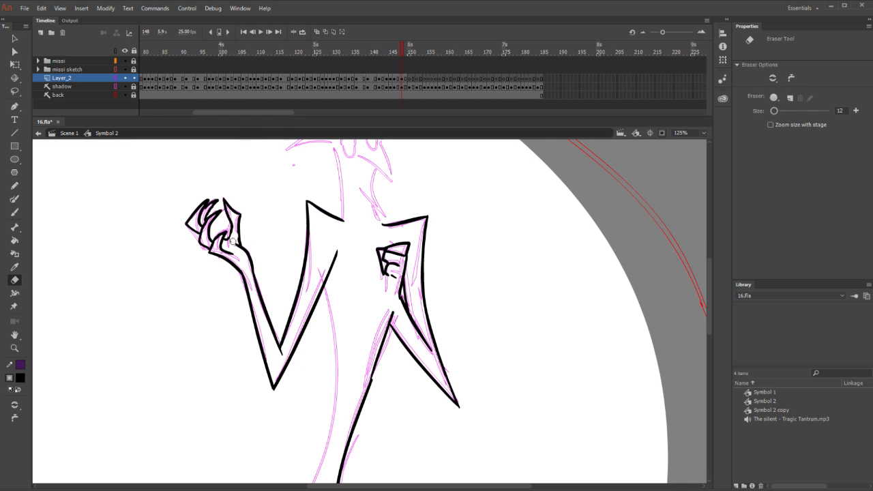
pyautogui.press('b')
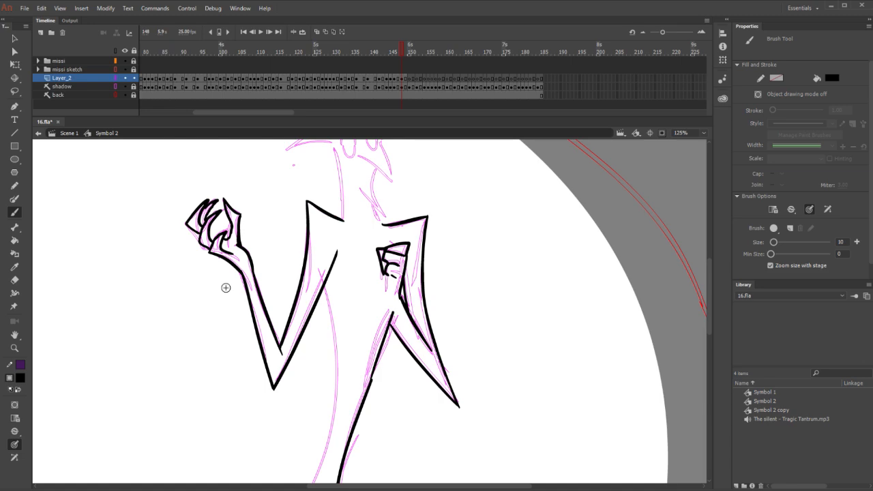
# Ink the two lines of the pointed chin on frame 148, retrying the lower stroke until it follows the sketch
pyautogui.moveTo(522, 201); pyautogui.dragTo(569, 273)
pyautogui.hotkey('ctrl', 'z')
pyautogui.moveTo(440, 198); pyautogui.dragTo(437, 324)
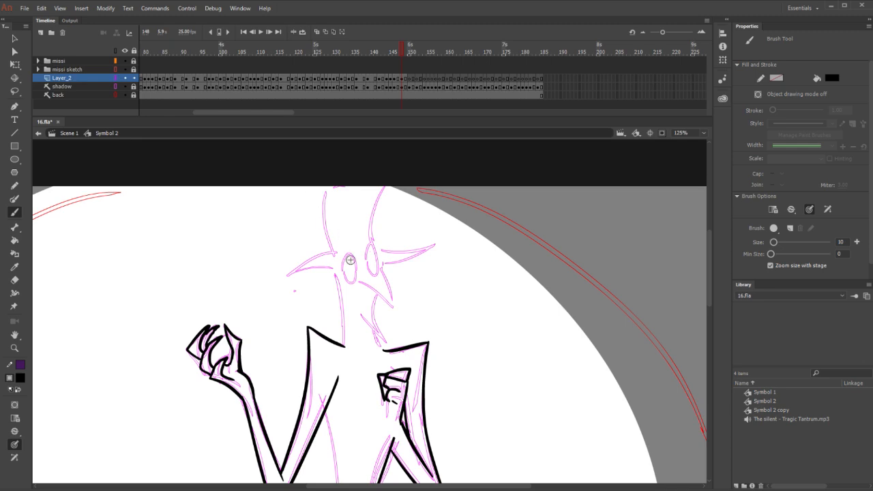
pyautogui.moveTo(358, 281); pyautogui.dragTo(390, 311)
pyautogui.hotkey('ctrl', 'z')
pyautogui.moveTo(359, 281); pyautogui.dragTo(394, 314)
pyautogui.hotkey('ctrl', 'z')
pyautogui.moveTo(359, 282); pyautogui.dragTo(395, 310)
pyautogui.moveTo(384, 277); pyautogui.dragTo(395, 308)
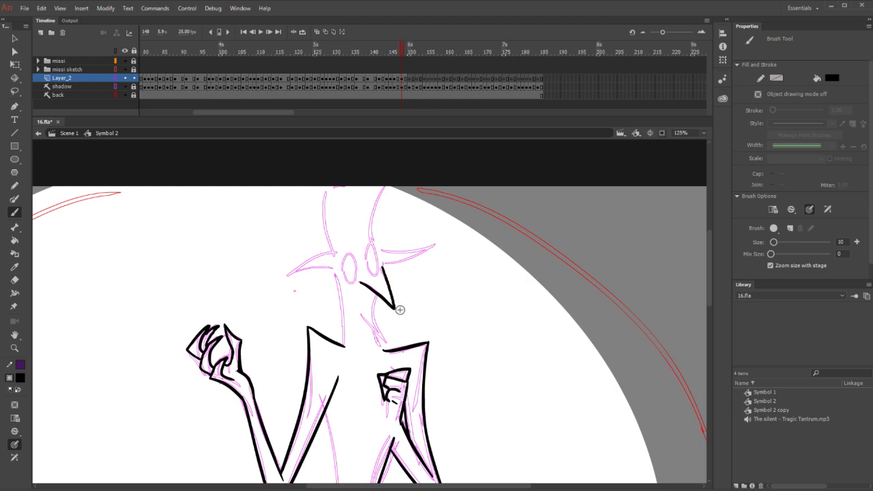
# Ink both sides and the top edge of the head's tall crown, plus the left horn, on frame 148
pyautogui.moveTo(333, 250); pyautogui.dragTo(326, 187)
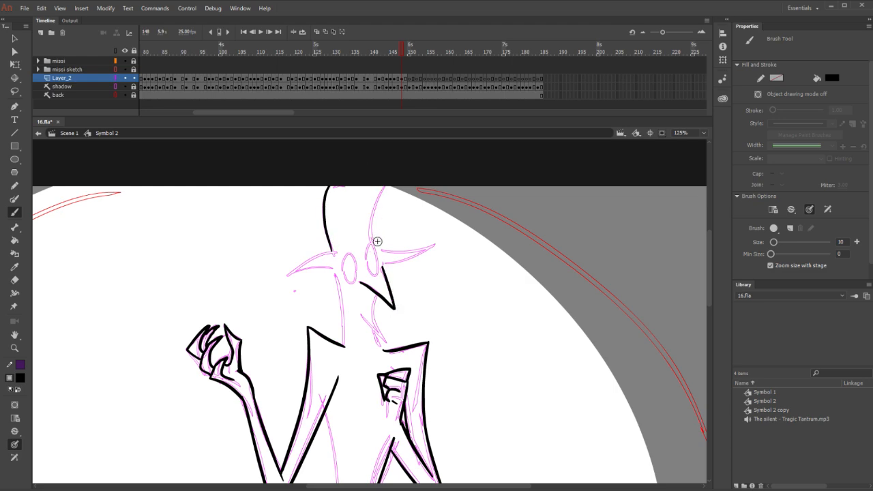
pyautogui.moveTo(373, 240); pyautogui.dragTo(386, 186)
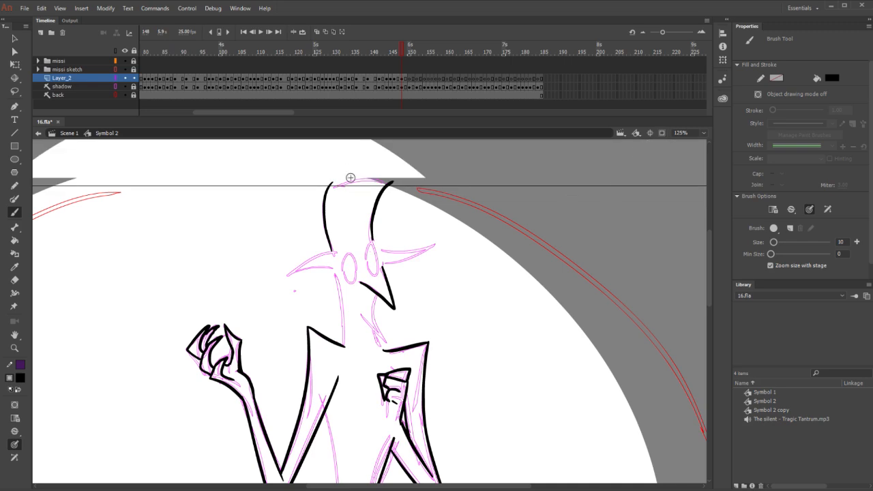
pyautogui.moveTo(331, 184); pyautogui.dragTo(393, 180)
pyautogui.moveTo(337, 251); pyautogui.dragTo(283, 276)
pyautogui.hotkey('ctrl', 'z')
pyautogui.moveTo(336, 251)
pyautogui.mouseDown()
pyautogui.moveTo(285, 275)
pyautogui.moveTo(335, 267)
pyautogui.mouseUp()
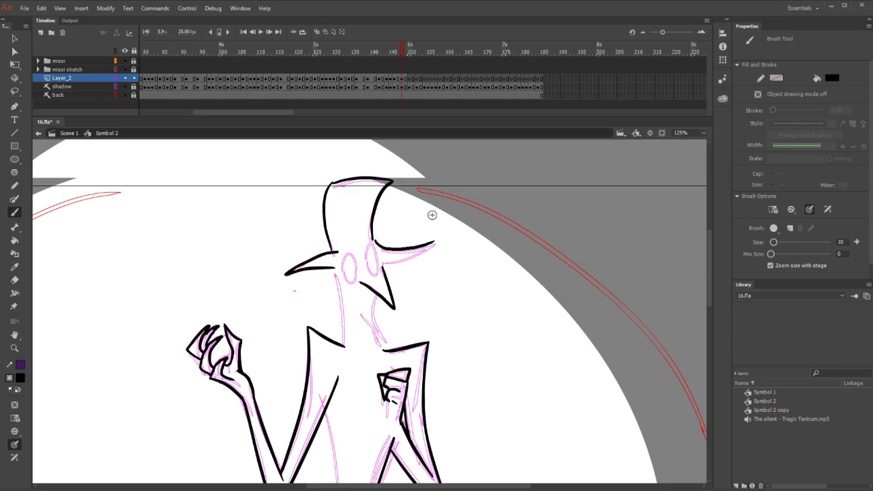
# Ink the right horn on frame 148, retrying its upper curve, and clean up where it meets the crown
pyautogui.moveTo(373, 238); pyautogui.dragTo(435, 247)
pyautogui.hotkey('ctrl', 'z')
pyautogui.moveTo(372, 236)
pyautogui.mouseDown()
pyautogui.moveTo(376, 250)
pyautogui.moveTo(435, 246)
pyautogui.mouseUp()
pyautogui.hotkey('ctrl', 'z')
pyautogui.hotkey('ctrl', 'z')
pyautogui.moveTo(372, 232)
pyautogui.mouseDown()
pyautogui.moveTo(376, 250)
pyautogui.moveTo(435, 245)
pyautogui.mouseUp()
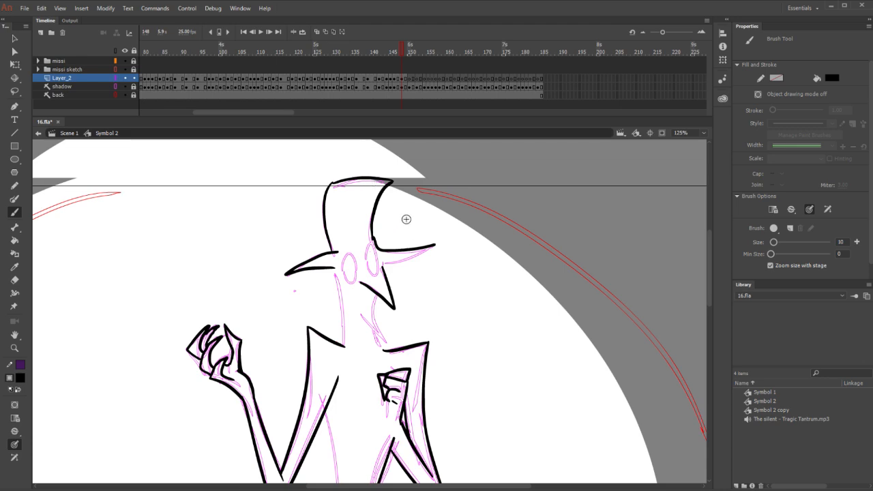
pyautogui.moveTo(435, 246); pyautogui.dragTo(394, 263)
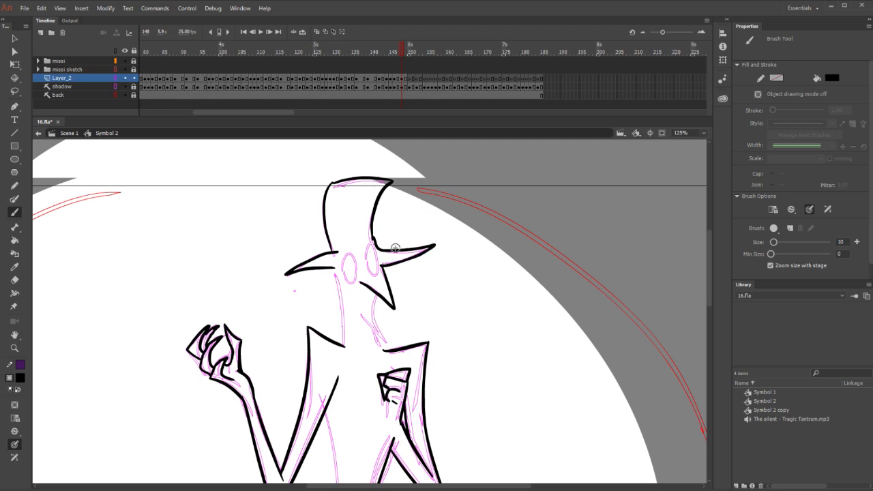
pyautogui.press('e')
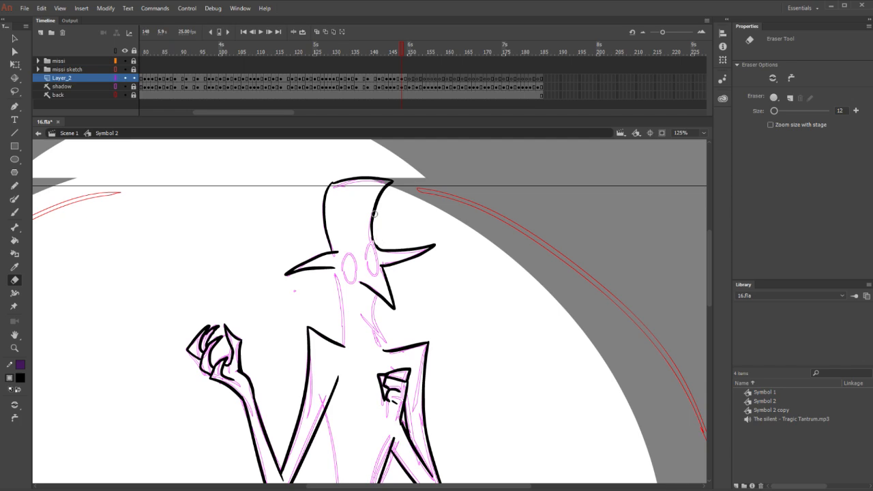
pyautogui.press('b')
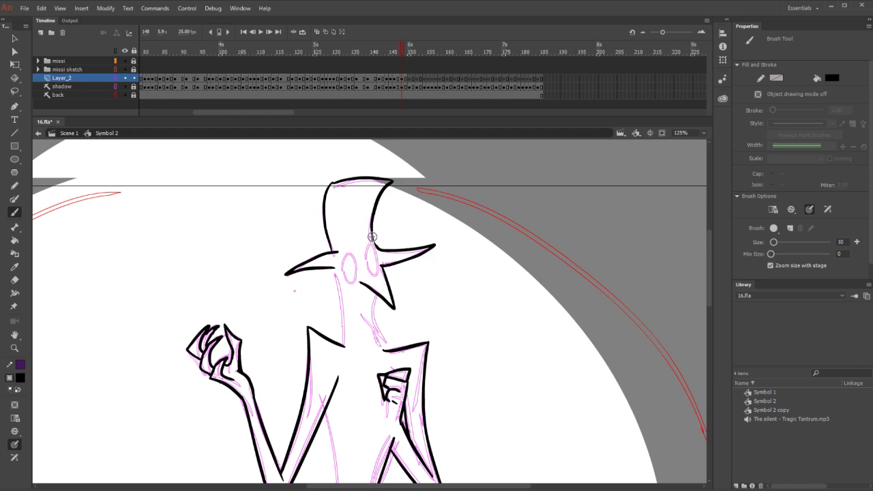
# Ink the neck's two side lines and its inner diagonal crease down to the shoulders on frame 148
pyautogui.moveTo(377, 294)
pyautogui.mouseDown()
pyautogui.moveTo(375, 325)
pyautogui.moveTo(391, 339)
pyautogui.mouseUp()
pyautogui.moveTo(361, 313)
pyautogui.mouseDown()
pyautogui.moveTo(388, 343)
pyautogui.moveTo(380, 354)
pyautogui.mouseUp()
pyautogui.moveTo(334, 271); pyautogui.dragTo(343, 346)
pyautogui.hotkey('ctrl', 'z')
pyautogui.hotkey('ctrl', 'z')
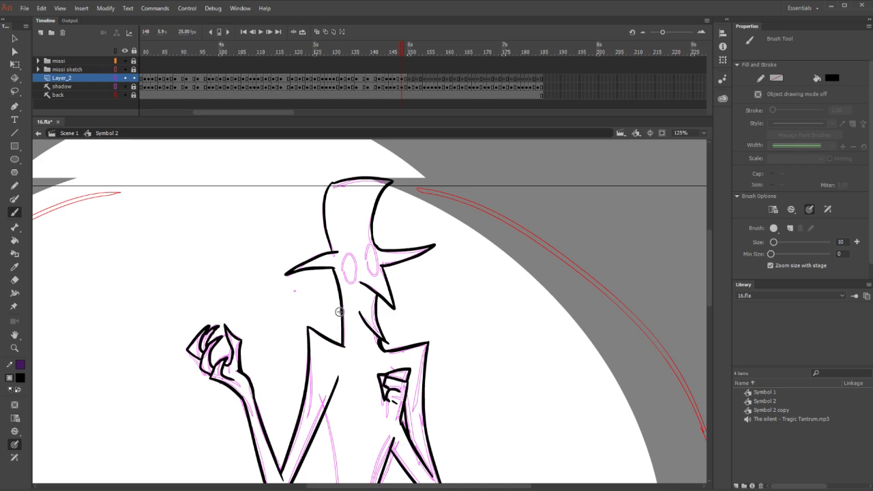
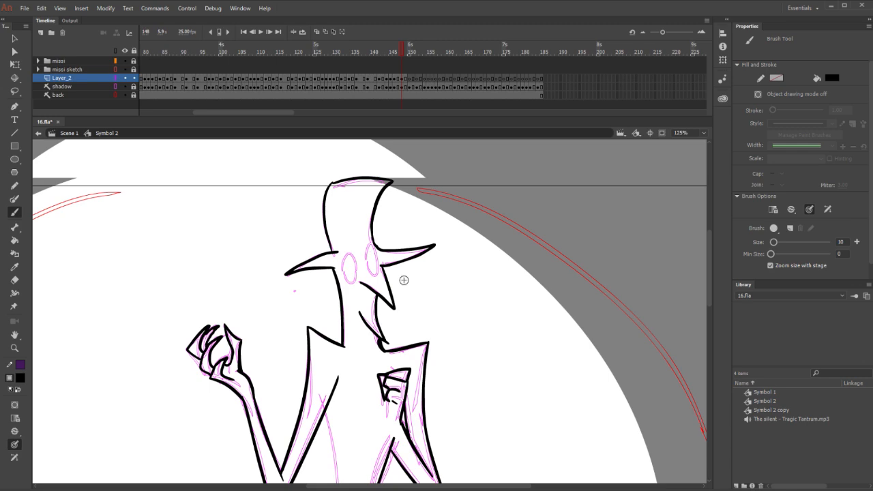
# Ink the two oval eyes on frame 148 and compare the drawing with frame 147
pyautogui.moveTo(481, 258); pyautogui.dragTo(626, 290)
pyautogui.hotkey('ctrl', 'z')
pyautogui.moveTo(474, 201); pyautogui.dragTo(641, 272)
pyautogui.hotkey('ctrl', 'z')
pyautogui.moveTo(353, 256)
pyautogui.mouseDown()
pyautogui.moveTo(344, 266)
pyautogui.moveTo(369, 273)
pyautogui.moveTo(373, 246)
pyautogui.mouseUp()
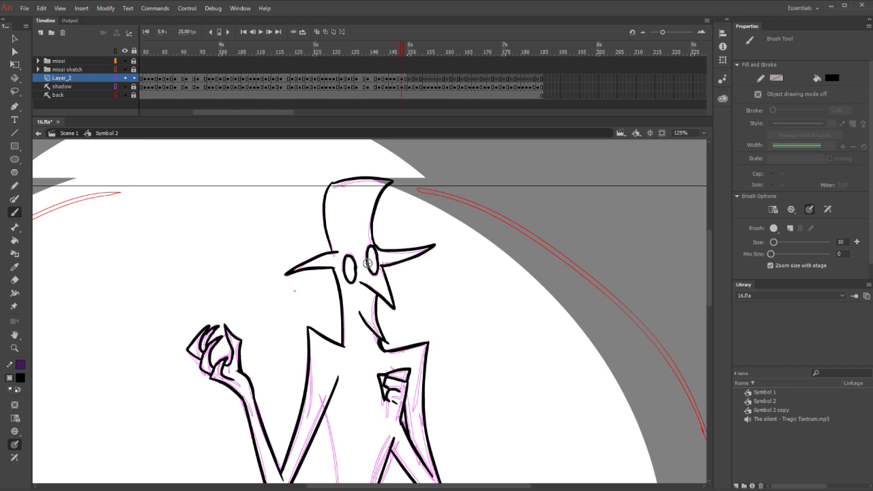
pyautogui.press(',')
pyautogui.press('.')
pyautogui.moveTo(509, 329); pyautogui.dragTo(635, 346)
pyautogui.hotkey('ctrl', 'z')
# Ink the left torso curve from the armpit down toward the tail on frame 148
pyautogui.scroll(-5, 473, 231)
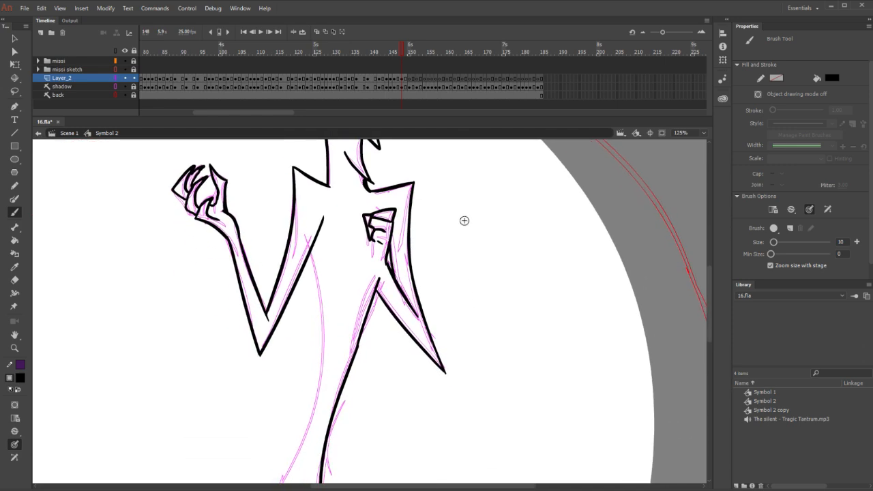
pyautogui.moveTo(313, 249)
pyautogui.mouseDown()
pyautogui.moveTo(320, 280)
pyautogui.moveTo(310, 430)
pyautogui.moveTo(298, 457)
pyautogui.mouseUp()
pyautogui.moveTo(430, 419); pyautogui.dragTo(544, 265)
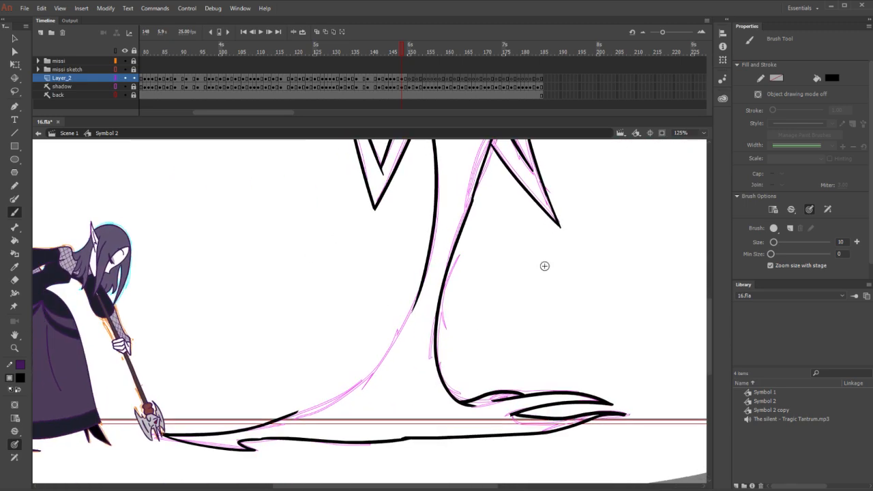
# Extend the left torso curve down to the tail's upper line on frame 148, retrying the stroke until it flows smoothly
pyautogui.moveTo(423, 288)
pyautogui.mouseDown()
pyautogui.moveTo(273, 430)
pyautogui.moveTo(311, 406)
pyautogui.moveTo(420, 300)
pyautogui.moveTo(361, 376)
pyautogui.moveTo(255, 407)
pyautogui.mouseUp()
pyautogui.hotkey('ctrl', 'z')
pyautogui.hotkey('ctrl', 'z')
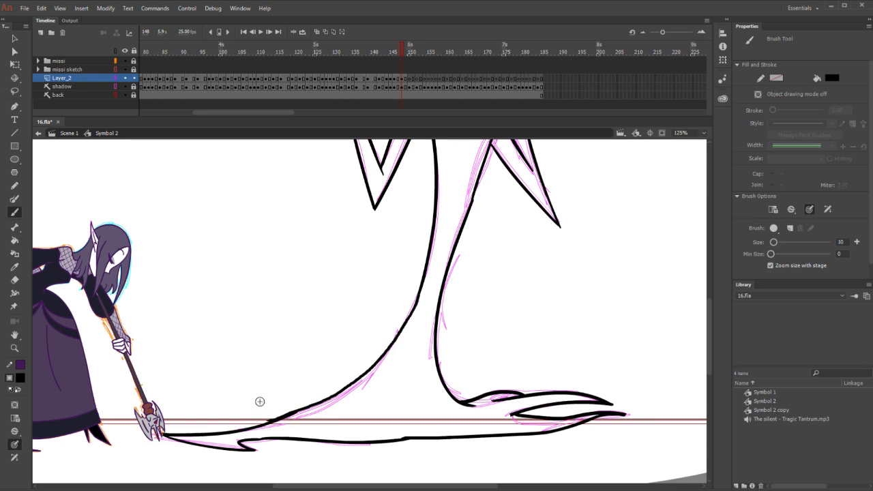
pyautogui.hotkey('ctrl', 'z')
pyautogui.moveTo(416, 298)
pyautogui.mouseDown()
pyautogui.moveTo(364, 371)
pyautogui.moveTo(297, 416)
pyautogui.mouseUp()
pyautogui.hotkey('ctrl', 'z')
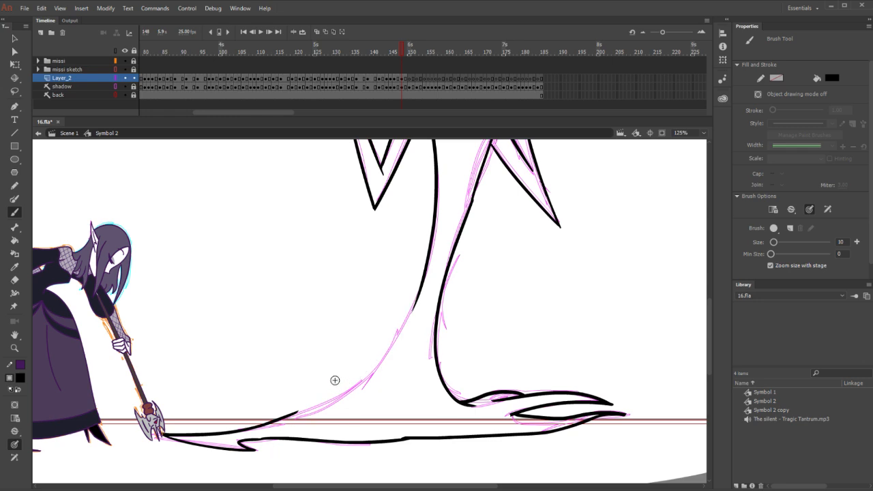
pyautogui.moveTo(421, 291)
pyautogui.mouseDown()
pyautogui.moveTo(376, 364)
pyautogui.moveTo(320, 409)
pyautogui.moveTo(265, 428)
pyautogui.mouseUp()
# Erase the overlapping line ends where the torso curve meets the tail's upper line on frame 148
pyautogui.press('e')
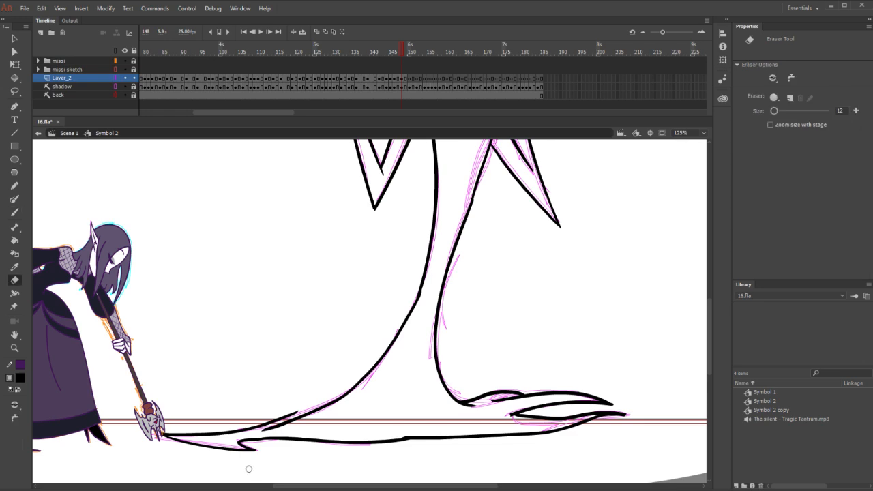
pyautogui.moveTo(301, 407); pyautogui.dragTo(237, 417)
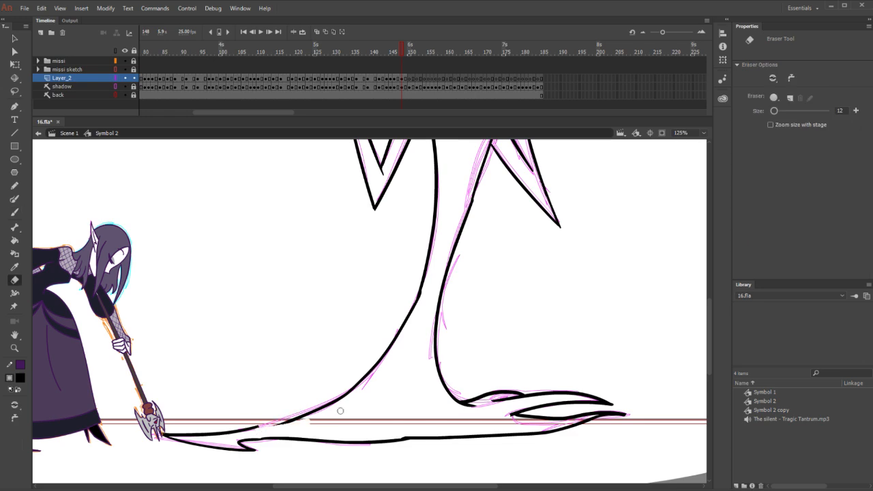
pyautogui.press('b')
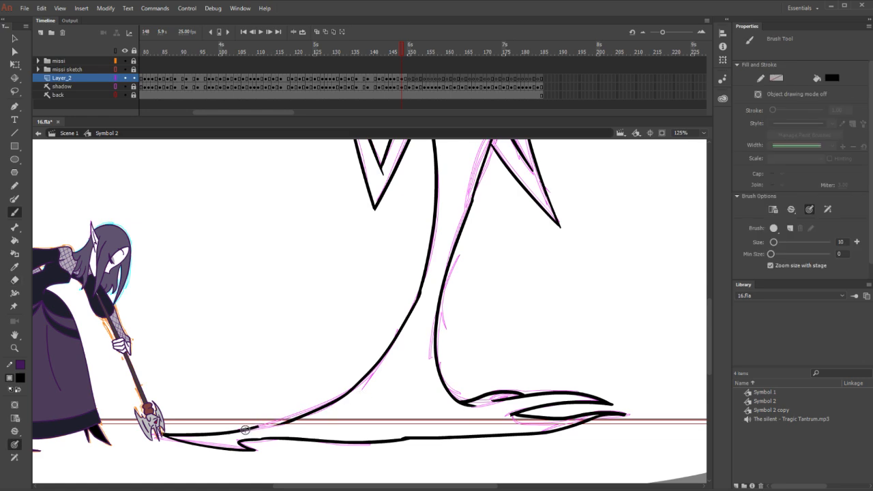
pyautogui.press('e')
pyautogui.moveTo(232, 431); pyautogui.dragTo(293, 414)
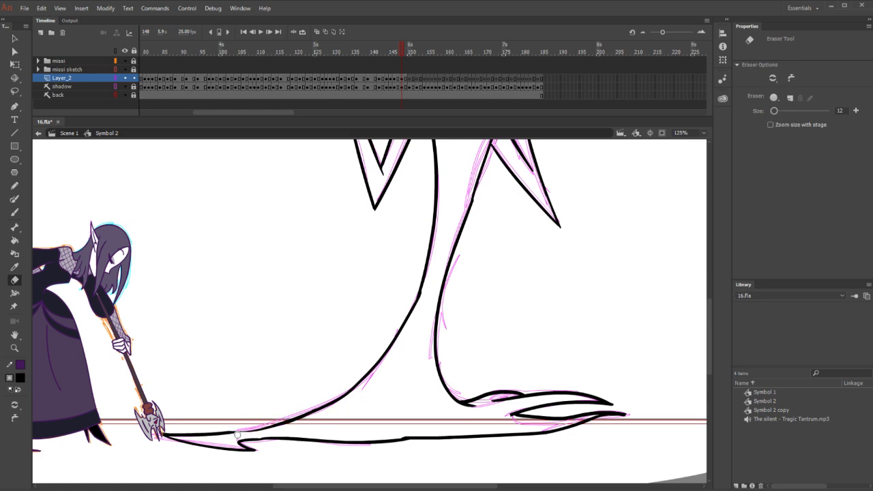
# Ink the lower torso curve into the tail's upper line on frame 148, retrying the stroke and thickening its bend
pyautogui.press('b')
pyautogui.moveTo(230, 433); pyautogui.dragTo(360, 405)
pyautogui.hotkey('ctrl', 'z')
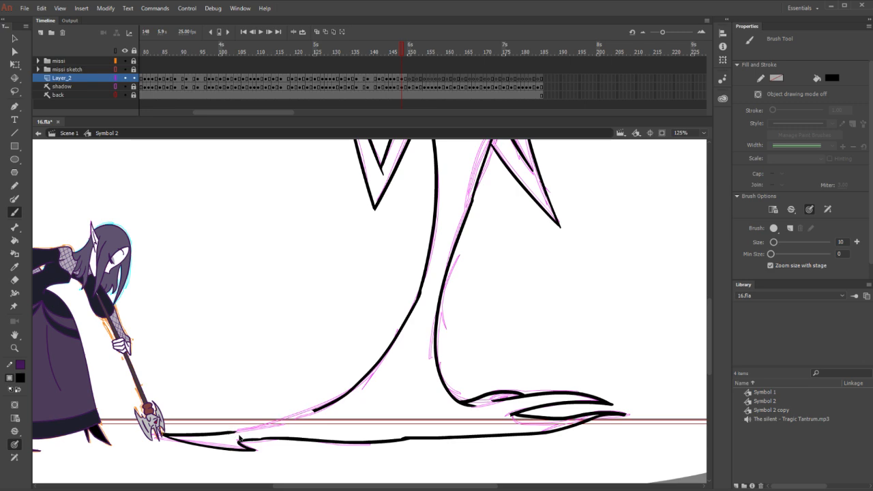
pyautogui.moveTo(231, 434); pyautogui.dragTo(352, 389)
pyautogui.hotkey('ctrl', 'z')
pyautogui.moveTo(242, 431); pyautogui.dragTo(333, 396)
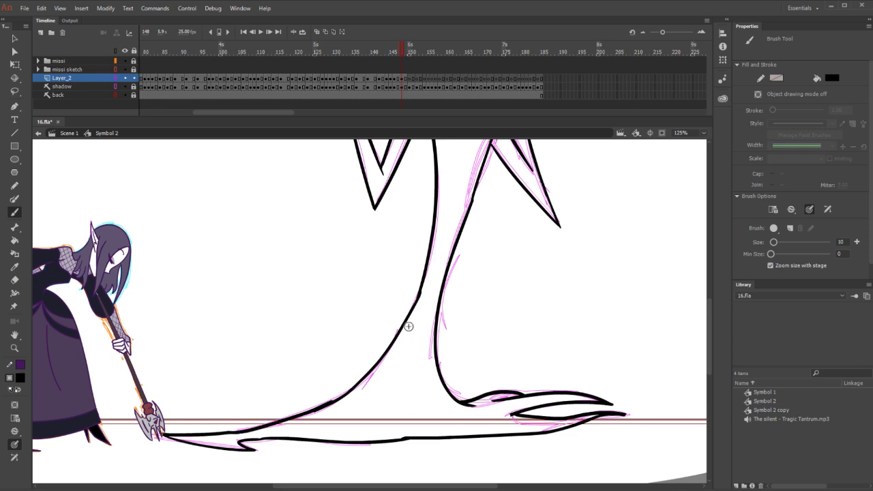
pyautogui.press('e')
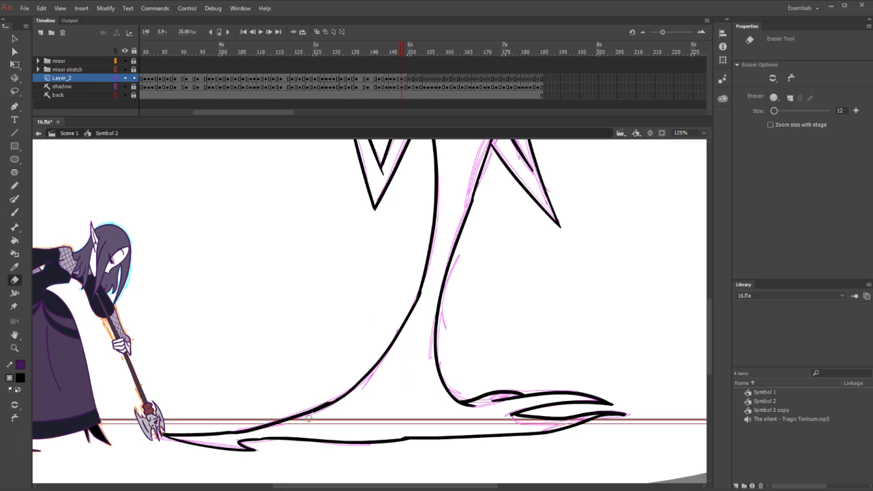
pyautogui.press('b')
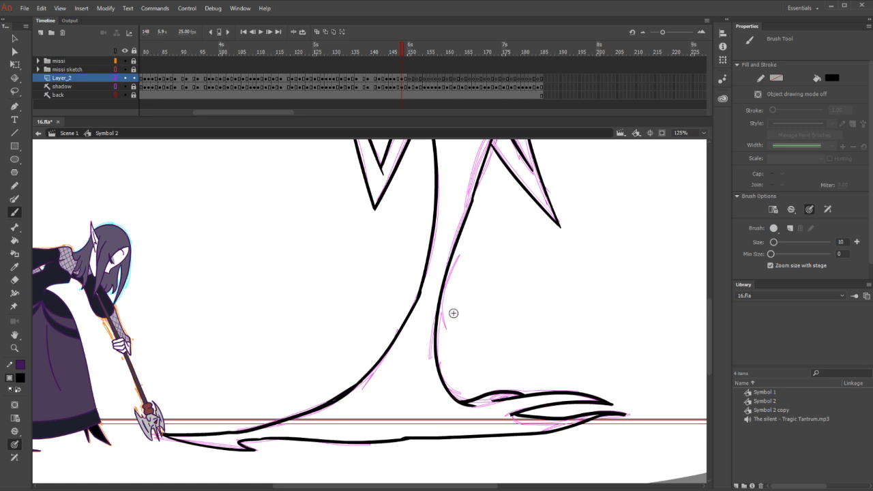
pyautogui.moveTo(362, 381); pyautogui.dragTo(328, 401)
# Ink the tall crown of the head on frame 150: its left side, top curve and right side
pyautogui.scroll(6, 614, 204)
pyautogui.press('.')
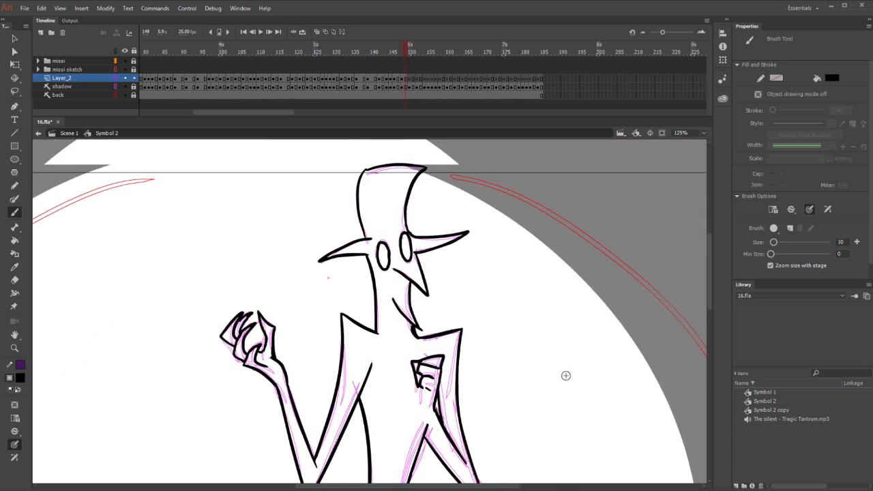
pyautogui.press('.')
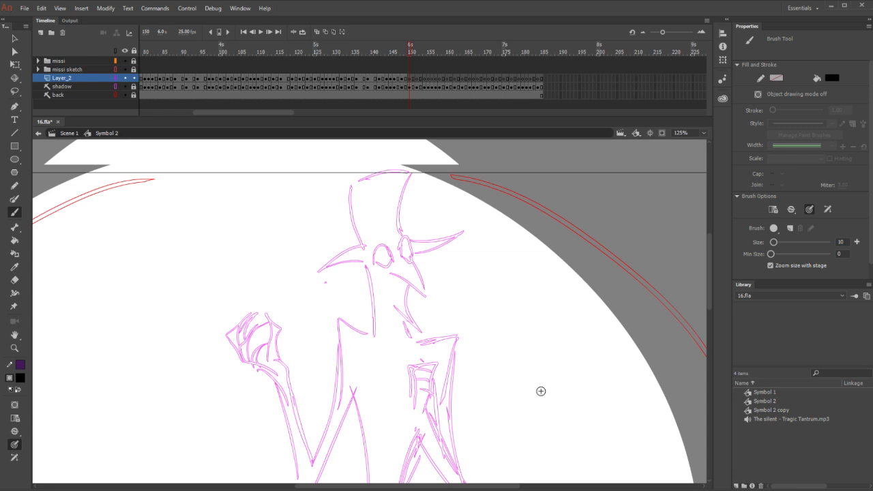
pyautogui.moveTo(352, 183); pyautogui.dragTo(370, 256)
pyautogui.hotkey('ctrl', 'z')
pyautogui.moveTo(349, 187); pyautogui.dragTo(369, 256)
pyautogui.moveTo(352, 184)
pyautogui.mouseDown()
pyautogui.moveTo(454, 180)
pyautogui.moveTo(403, 202)
pyautogui.moveTo(401, 239)
pyautogui.mouseUp()
pyautogui.hotkey('ctrl', 'z')
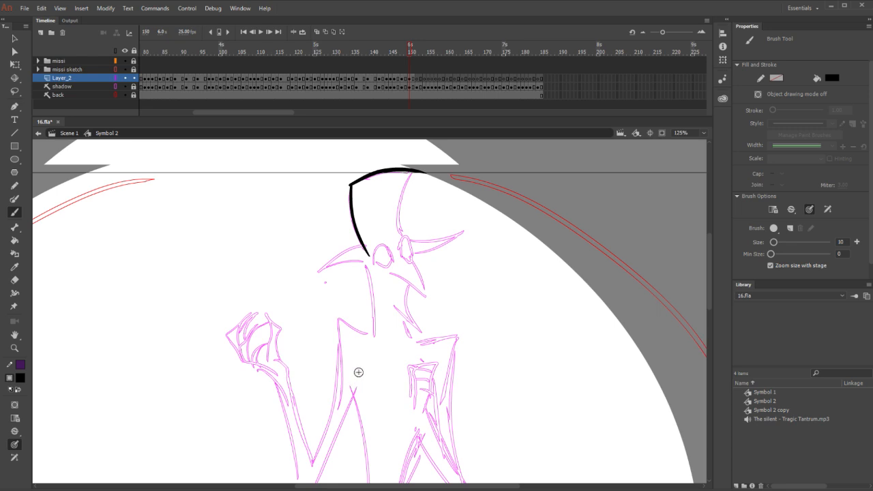
pyautogui.moveTo(414, 172); pyautogui.dragTo(408, 232)
pyautogui.hotkey('ctrl', 'z')
pyautogui.moveTo(413, 170); pyautogui.dragTo(402, 237)
# Compare with frame 149, then ink the left horn and the left neck line on frame 150
pyautogui.press('e')
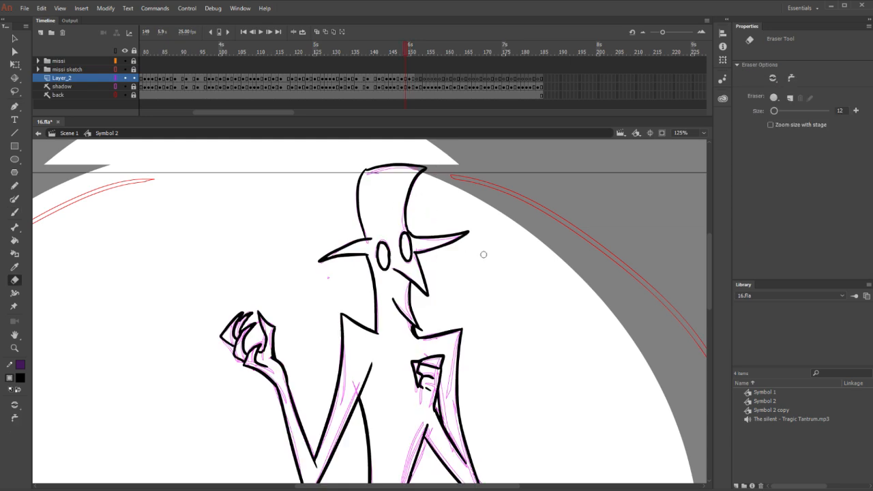
pyautogui.press('.')
pyautogui.press('b')
pyautogui.moveTo(368, 244)
pyautogui.mouseDown()
pyautogui.moveTo(316, 273)
pyautogui.moveTo(366, 263)
pyautogui.moveTo(373, 340)
pyautogui.mouseUp()
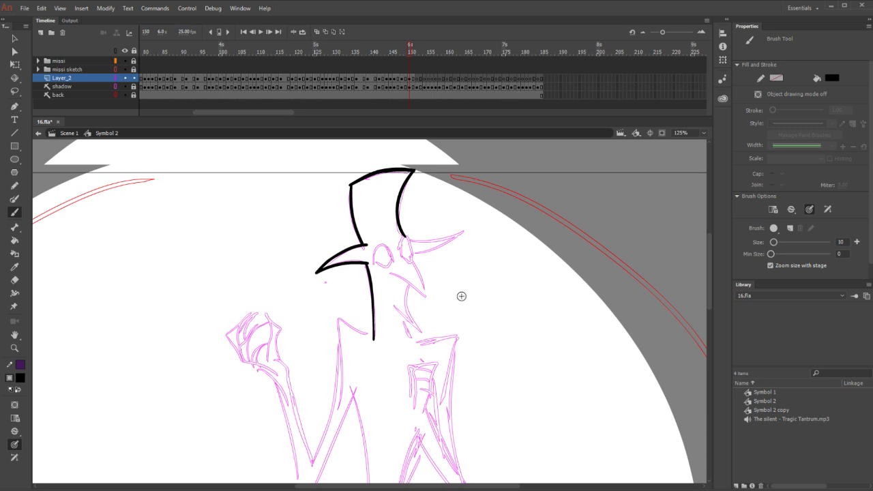
# Ink the pointed beak-like chin and the two oval eyes on frame 150
pyautogui.moveTo(390, 272); pyautogui.dragTo(425, 297)
pyautogui.moveTo(411, 256); pyautogui.dragTo(423, 296)
pyautogui.hotkey('ctrl', 'z')
pyautogui.moveTo(411, 258); pyautogui.dragTo(428, 301)
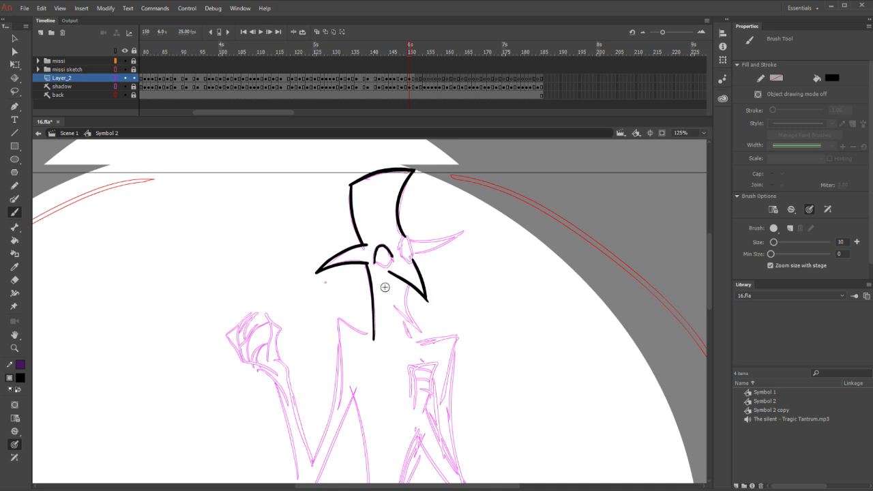
pyautogui.moveTo(375, 260); pyautogui.dragTo(392, 262)
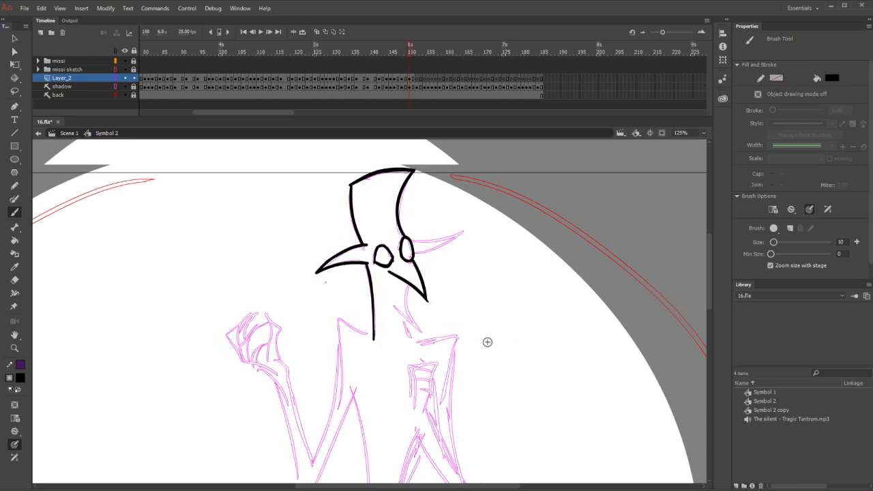
pyautogui.press('e')
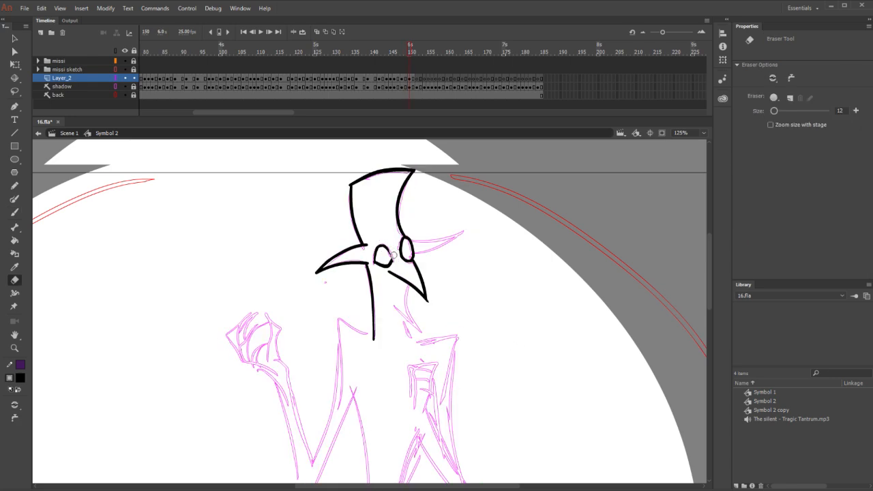
pyautogui.press('b')
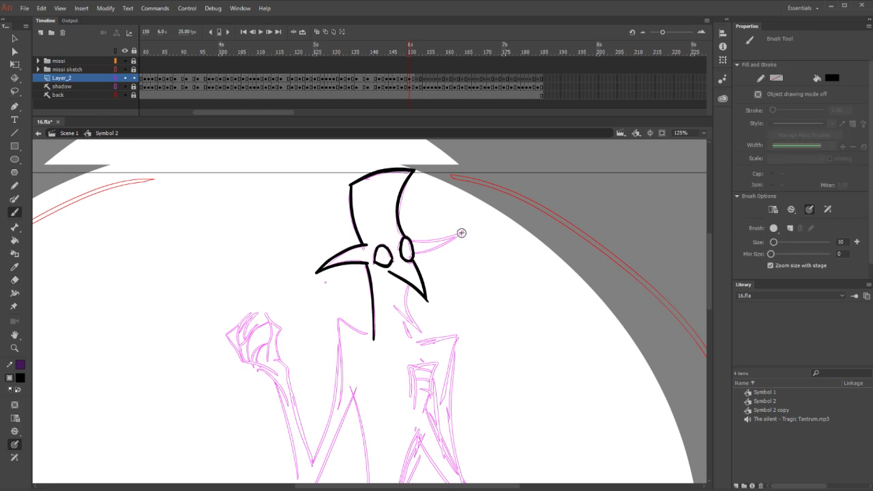
# Ink the upper and lower edges of the right horn on frame 150 and erase the overshooting tip
pyautogui.moveTo(465, 229)
pyautogui.mouseDown()
pyautogui.moveTo(441, 237)
pyautogui.moveTo(415, 237)
pyautogui.mouseUp()
pyautogui.hotkey('ctrl', 'z')
pyautogui.hotkey('ctrl', 'y')
pyautogui.hotkey('ctrl', 'z')
pyautogui.moveTo(412, 240); pyautogui.dragTo(487, 214)
pyautogui.hotkey('ctrl', 'z')
pyautogui.moveTo(413, 243); pyautogui.dragTo(473, 228)
pyautogui.hotkey('ctrl', 'z')
pyautogui.moveTo(411, 257); pyautogui.dragTo(461, 235)
pyautogui.press('e')
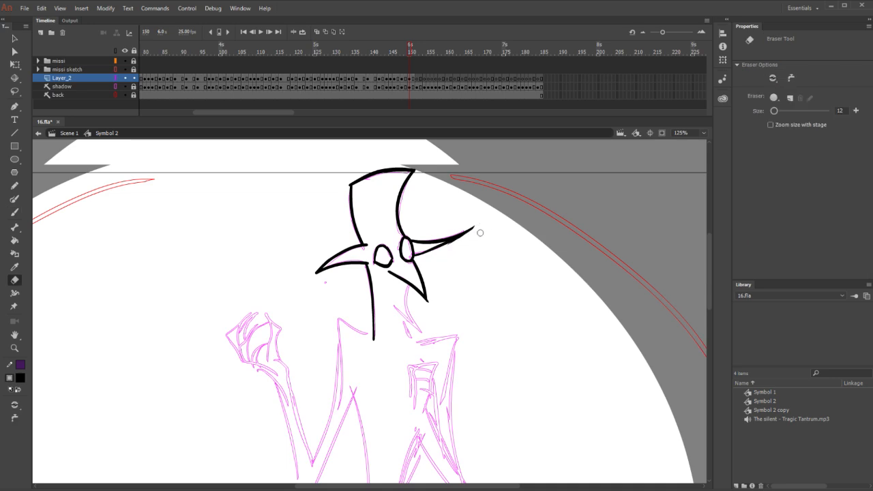
pyautogui.moveTo(479, 216); pyautogui.dragTo(466, 240)
# Ink the right neck line and the jagged point beneath the chin on frame 150
pyautogui.press('b')
pyautogui.moveTo(407, 285); pyautogui.dragTo(418, 333)
pyautogui.hotkey('ctrl', 'z')
pyautogui.moveTo(408, 285)
pyautogui.mouseDown()
pyautogui.moveTo(408, 313)
pyautogui.moveTo(420, 333)
pyautogui.mouseUp()
pyautogui.moveTo(392, 307); pyautogui.dragTo(421, 333)
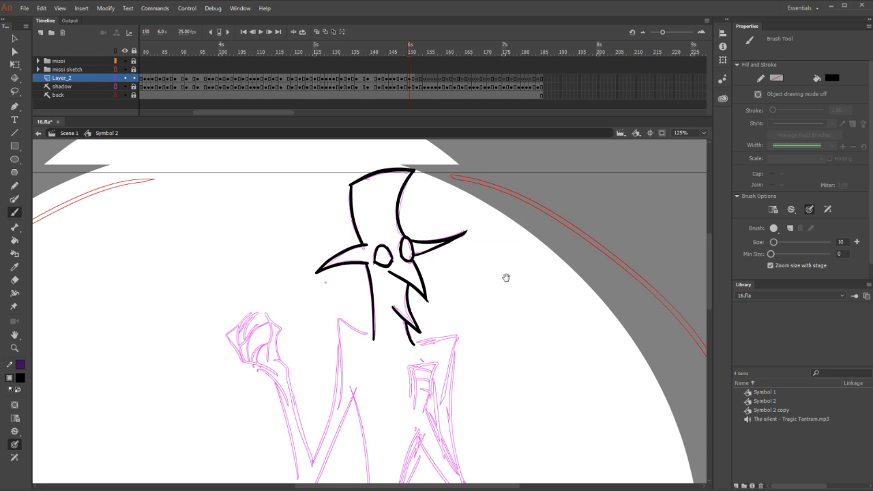
# Ink the left shoulder line from the shoulder point to the neck base on frame 150
pyautogui.moveTo(530, 344); pyautogui.dragTo(571, 319)
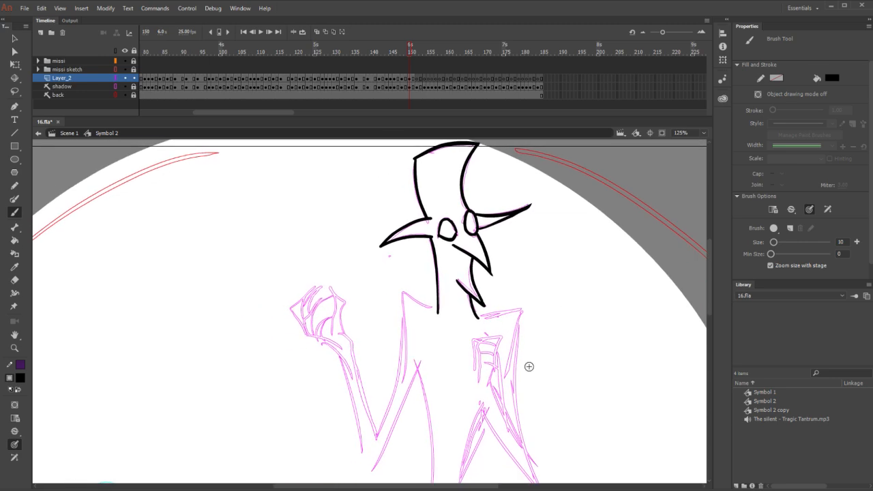
pyautogui.press('.')
pyautogui.moveTo(403, 294); pyautogui.dragTo(439, 314)
pyautogui.press('.')
pyautogui.moveTo(551, 253); pyautogui.dragTo(641, 251)
pyautogui.hotkey('ctrl', 'z')
# Ink the raised arm's upper line from the left shoulder point to the elbow on frame 150 and trim its end
pyautogui.press('e')
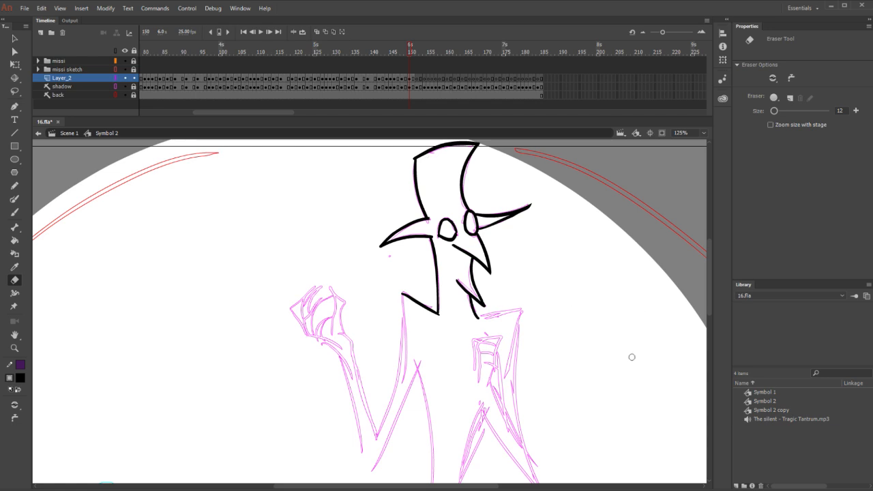
pyautogui.moveTo(584, 384); pyautogui.dragTo(547, 336)
pyautogui.press('b')
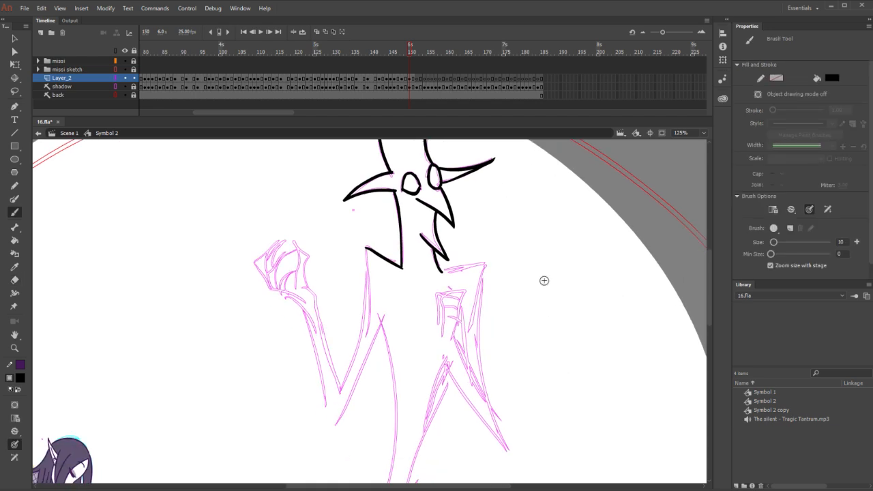
pyautogui.press('n')
pyautogui.moveTo(367, 249)
pyautogui.mouseDown()
pyautogui.moveTo(361, 312)
pyautogui.moveTo(332, 407)
pyautogui.mouseUp()
pyautogui.press('e')
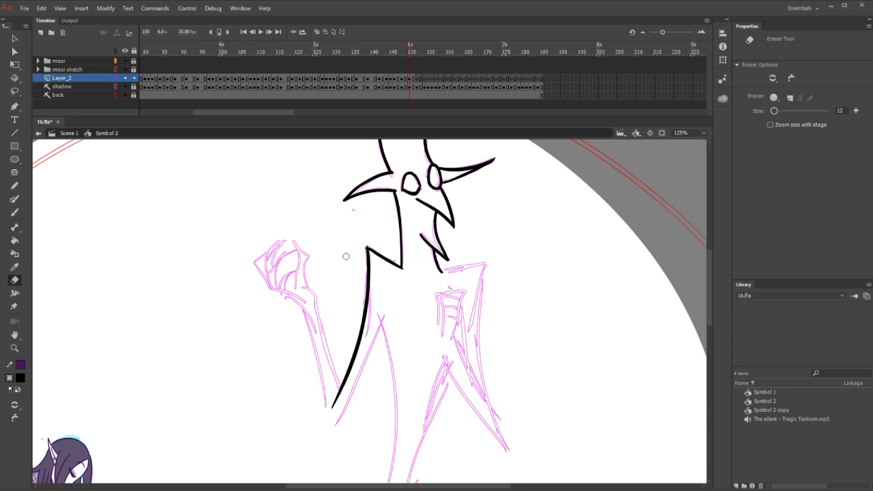
pyautogui.moveTo(335, 407)
pyautogui.mouseDown()
pyautogui.moveTo(328, 395)
pyautogui.moveTo(342, 390)
pyautogui.mouseUp()
# Ink the raised arm's inner forearm line from the wrist down to the elbow on frame 150
pyautogui.press('b')
pyautogui.moveTo(316, 308); pyautogui.dragTo(343, 419)
pyautogui.hotkey('ctrl', 'z')
pyautogui.moveTo(316, 309); pyautogui.dragTo(341, 390)
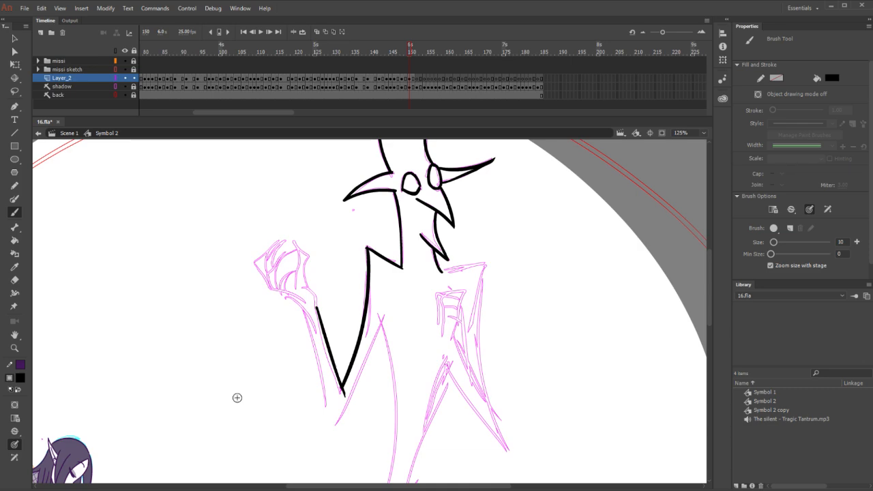
# Ink the first pointed finger on the inner side of the raised hand on frame 150
pyautogui.moveTo(294, 239)
pyautogui.mouseDown()
pyautogui.moveTo(315, 270)
pyautogui.moveTo(301, 246)
pyautogui.moveTo(309, 268)
pyautogui.moveTo(299, 270)
pyautogui.moveTo(304, 253)
pyautogui.moveTo(314, 299)
pyautogui.mouseUp()
pyautogui.press('e')
pyautogui.press('b')
pyautogui.press('e')
pyautogui.press('b')
pyautogui.moveTo(308, 259)
pyautogui.mouseDown()
pyautogui.moveTo(309, 293)
pyautogui.moveTo(304, 273)
pyautogui.mouseUp()
pyautogui.moveTo(294, 242)
pyautogui.mouseDown()
pyautogui.moveTo(297, 285)
pyautogui.moveTo(323, 315)
pyautogui.mouseUp()
pyautogui.hotkey('ctrl', 'z')
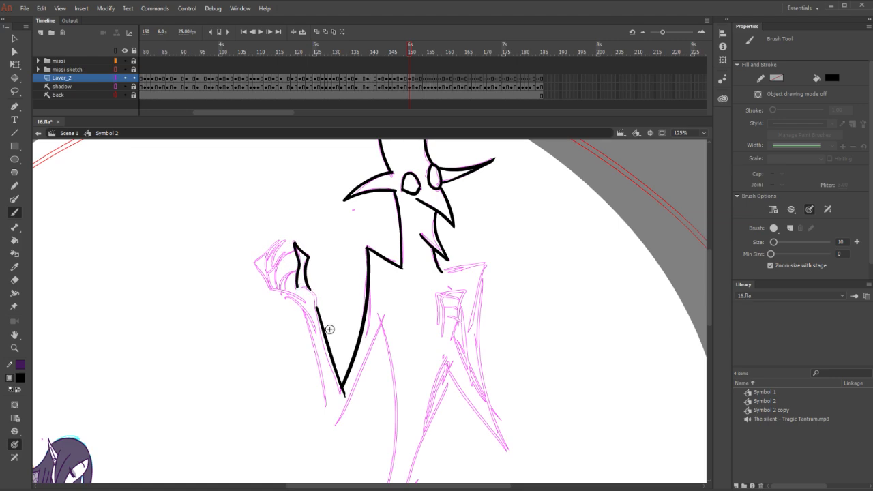
# Ink the wrist edge and the remaining curled fingers of the raised hand on frame 150
pyautogui.moveTo(302, 284); pyautogui.dragTo(317, 307)
pyautogui.moveTo(286, 275)
pyautogui.mouseDown()
pyautogui.moveTo(278, 290)
pyautogui.moveTo(300, 295)
pyautogui.mouseUp()
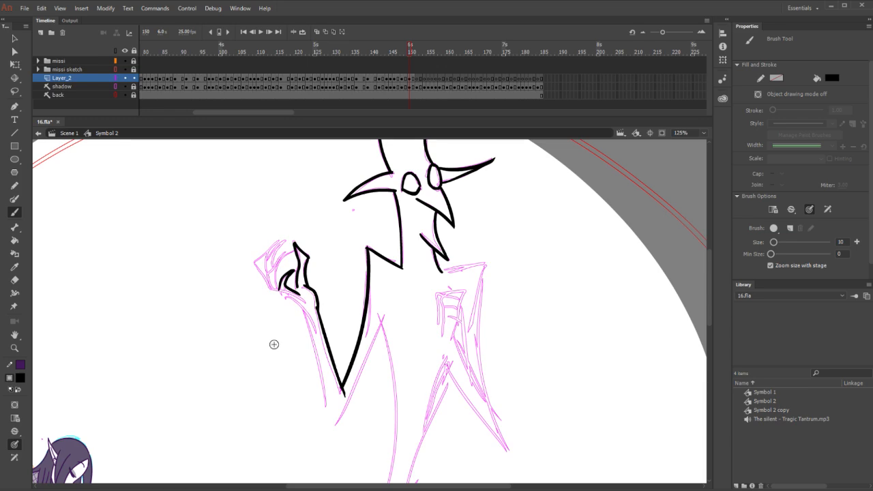
pyautogui.moveTo(267, 273); pyautogui.dragTo(268, 288)
pyautogui.moveTo(290, 252)
pyautogui.mouseDown()
pyautogui.moveTo(276, 269)
pyautogui.moveTo(277, 284)
pyautogui.moveTo(270, 248)
pyautogui.mouseUp()
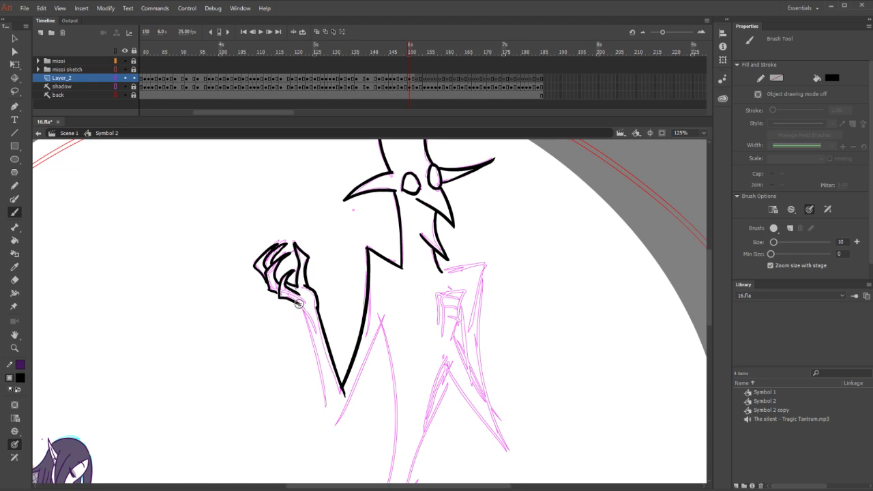
# Ink the raised arm's outer forearm line from the wrist to the elbow on frame 150, retrying the stroke until it fits
pyautogui.moveTo(301, 304); pyautogui.dragTo(336, 480)
pyautogui.hotkey('ctrl', 'z')
pyautogui.moveTo(302, 311); pyautogui.dragTo(345, 450)
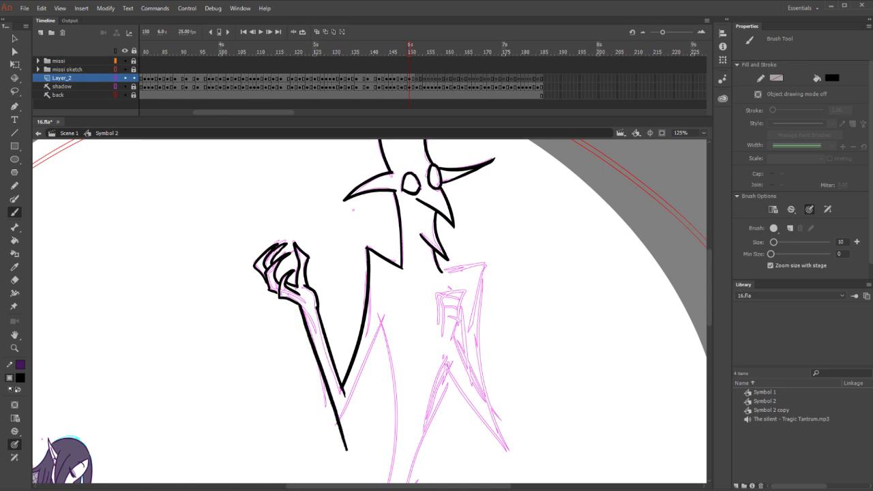
pyautogui.hotkey('ctrl', 'z')
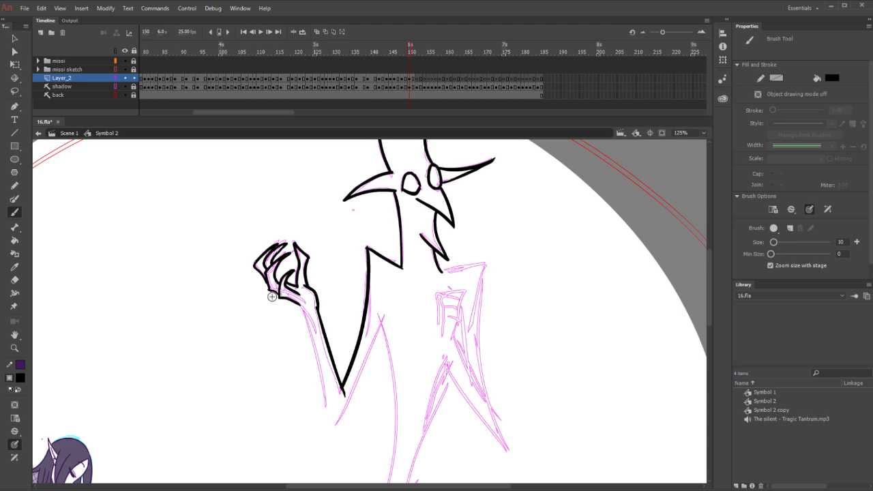
pyautogui.moveTo(297, 304); pyautogui.dragTo(341, 453)
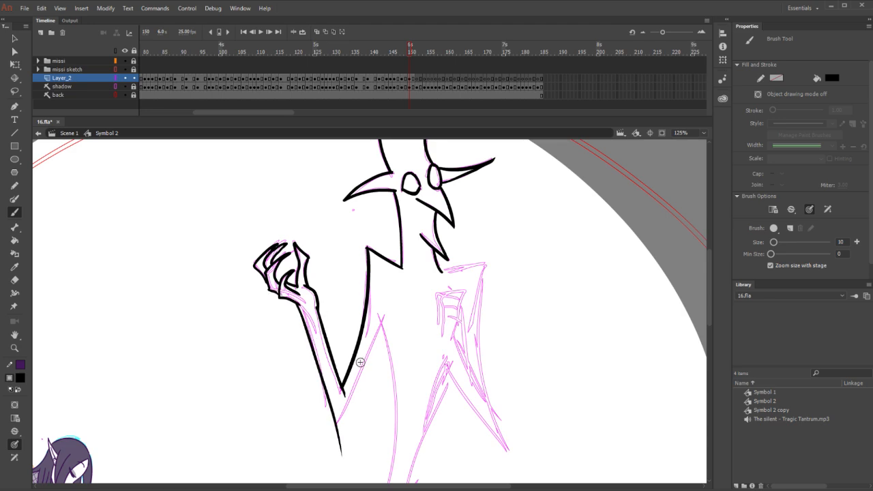
pyautogui.hotkey('ctrl', 'z')
pyautogui.hotkey('ctrl', 'y')
pyautogui.hotkey('ctrl', 'z')
pyautogui.moveTo(297, 305); pyautogui.dragTo(341, 456)
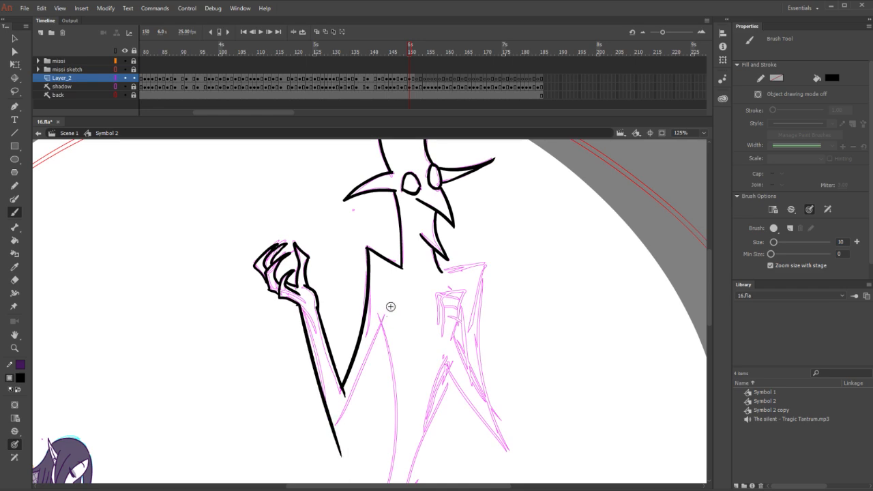
# Ink the underside of the raised upper arm on frame 150 and trim the overlapping ends at the elbow point
pyautogui.moveTo(395, 303)
pyautogui.mouseDown()
pyautogui.moveTo(330, 446)
pyautogui.moveTo(321, 465)
pyautogui.mouseUp()
pyautogui.hotkey('ctrl', 'z')
pyautogui.moveTo(394, 305)
pyautogui.mouseDown()
pyautogui.moveTo(321, 464)
pyautogui.moveTo(342, 448)
pyautogui.moveTo(337, 443)
pyautogui.moveTo(347, 462)
pyautogui.mouseUp()
pyautogui.press('e')
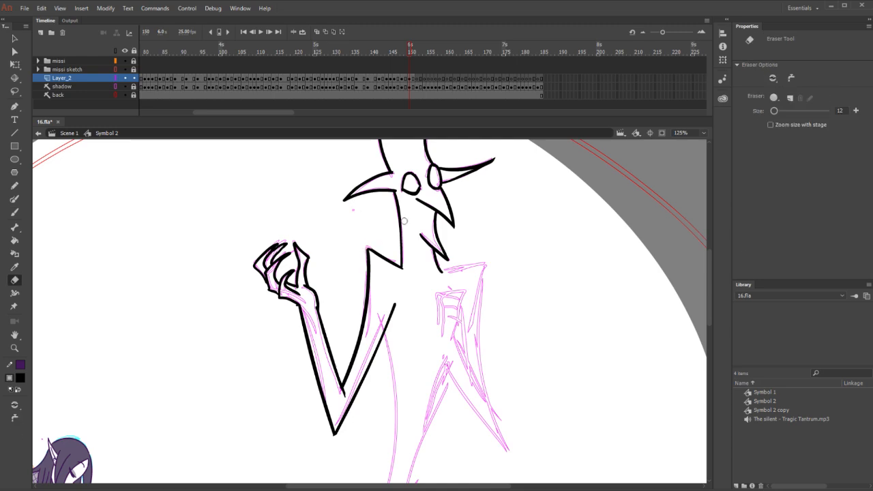
# Ink the right shoulder line and the outer edge of the right upper arm down to the elbow on frame 150
pyautogui.press('b')
pyautogui.moveTo(438, 271)
pyautogui.mouseDown()
pyautogui.moveTo(487, 263)
pyautogui.moveTo(524, 472)
pyautogui.mouseUp()
pyautogui.hotkey('ctrl', 'z')
pyautogui.moveTo(487, 263)
pyautogui.mouseDown()
pyautogui.moveTo(478, 359)
pyautogui.moveTo(512, 459)
pyautogui.mouseUp()
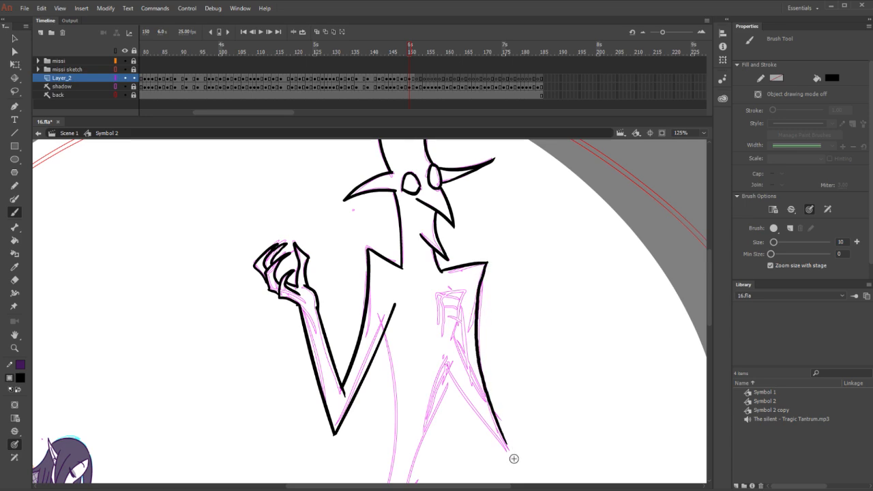
# Ink the lower and inner forearm lines of the right bent arm on frame 150 and compare with frame 149
pyautogui.moveTo(439, 353); pyautogui.dragTo(514, 457)
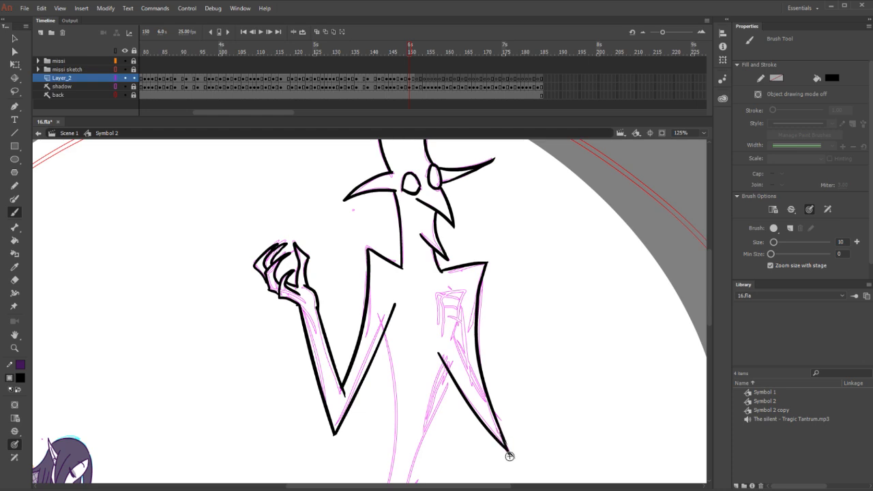
pyautogui.hotkey('ctrl', 'z')
pyautogui.moveTo(451, 335); pyautogui.dragTo(512, 442)
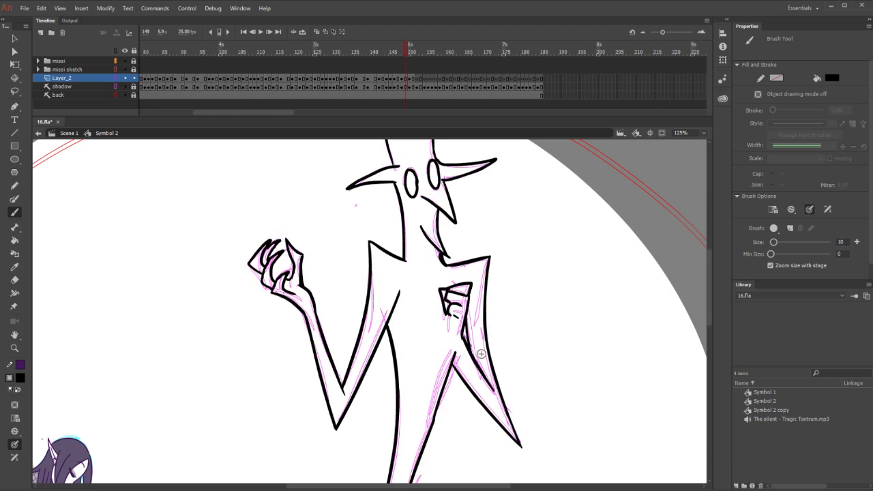
pyautogui.press('.')
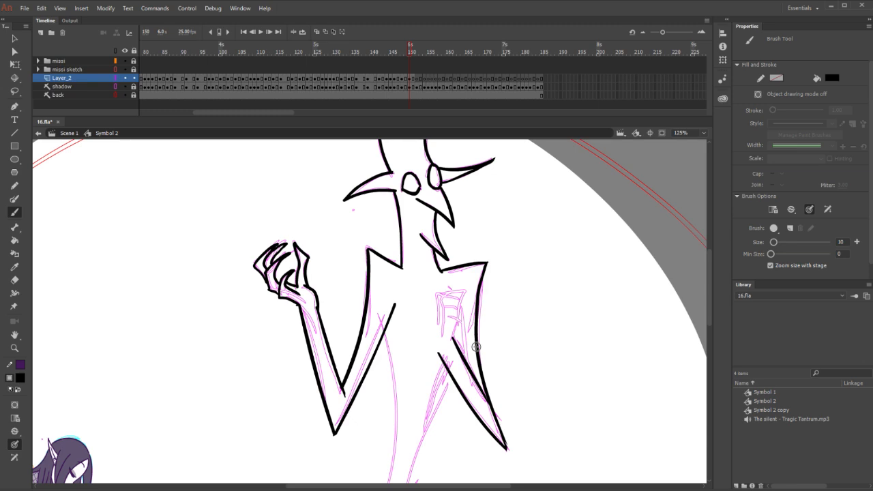
# Ink the clenched hand and its fingers in front of the chest on frame 150, joining it to the right forearm
pyautogui.moveTo(444, 293); pyautogui.dragTo(440, 338)
pyautogui.moveTo(445, 292)
pyautogui.mouseDown()
pyautogui.moveTo(434, 294)
pyautogui.moveTo(437, 319)
pyautogui.mouseUp()
pyautogui.moveTo(443, 294)
pyautogui.mouseDown()
pyautogui.moveTo(466, 293)
pyautogui.moveTo(461, 322)
pyautogui.mouseUp()
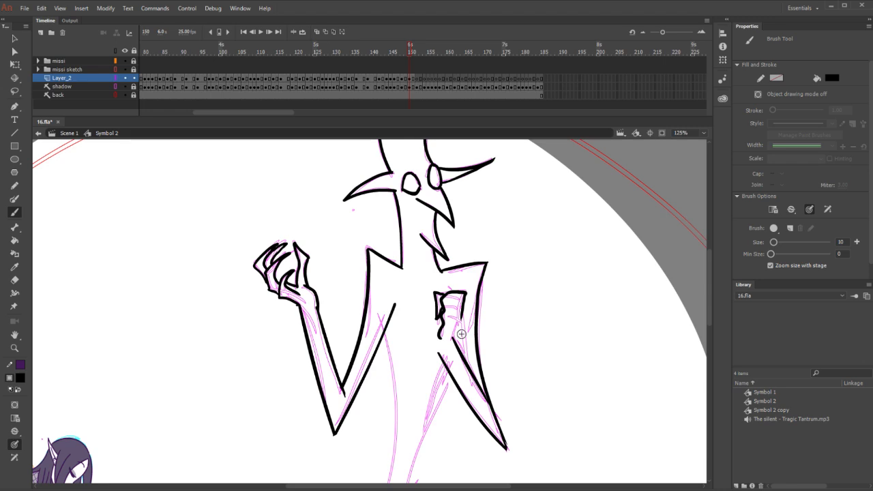
pyautogui.moveTo(466, 290)
pyautogui.mouseDown()
pyautogui.moveTo(461, 322)
pyautogui.moveTo(447, 305)
pyautogui.moveTo(455, 303)
pyautogui.mouseUp()
pyautogui.hotkey('ctrl', 'z')
pyautogui.press('e')
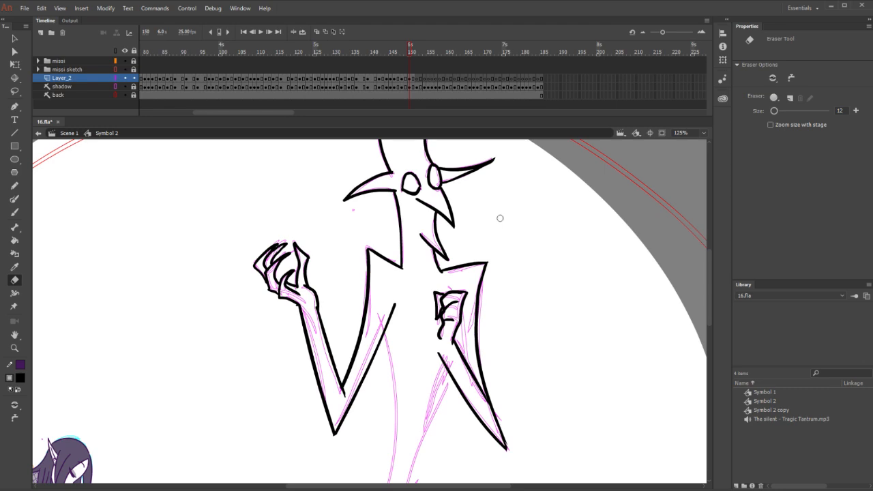
pyautogui.moveTo(515, 412); pyautogui.dragTo(503, 347)
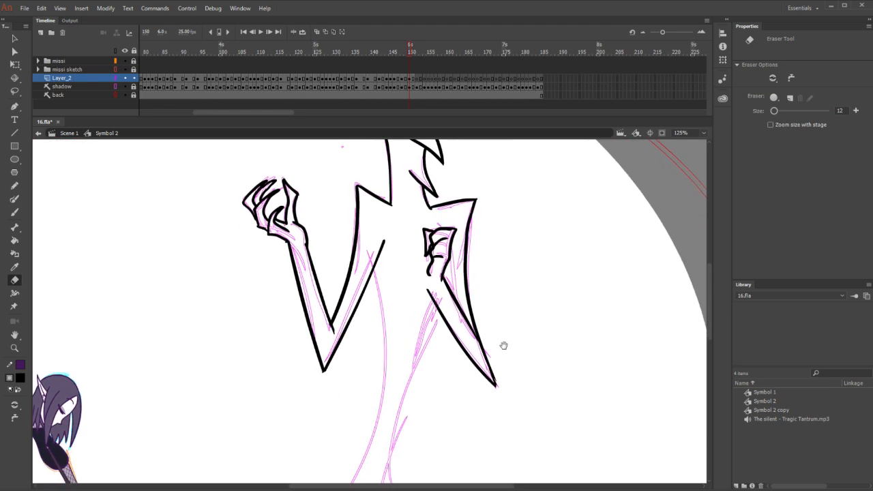
# Ink both long side contours of the shadow's body on frame 150, from the arms down toward the ground
pyautogui.press('b')
pyautogui.press(',')
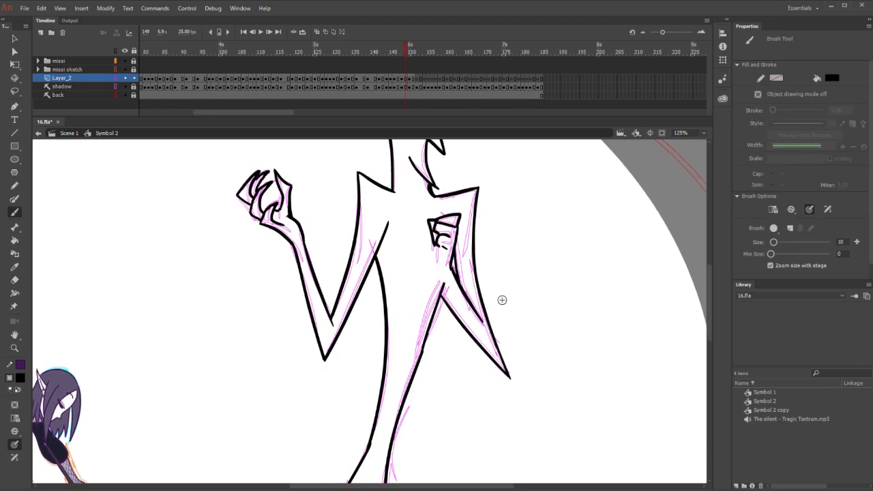
pyautogui.press('.')
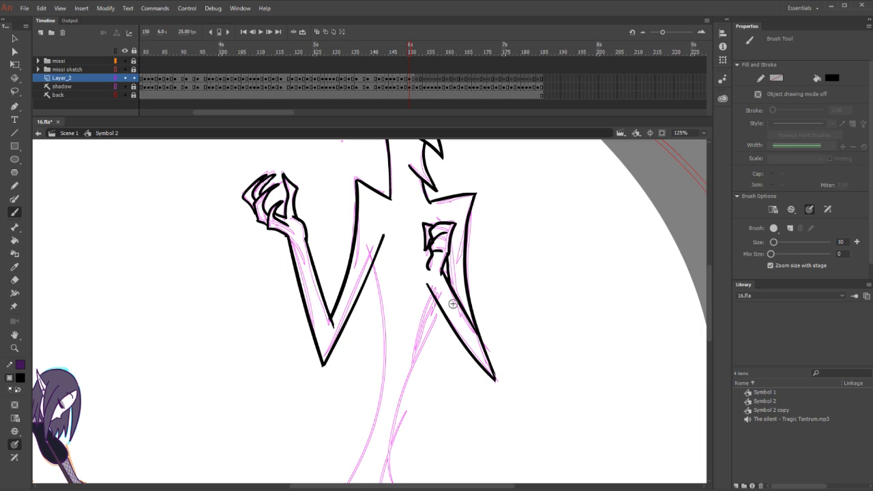
pyautogui.moveTo(417, 380)
pyautogui.mouseDown()
pyautogui.moveTo(374, 326)
pyautogui.moveTo(394, 297)
pyautogui.mouseUp()
pyautogui.moveTo(360, 176)
pyautogui.mouseDown()
pyautogui.moveTo(362, 238)
pyautogui.moveTo(313, 450)
pyautogui.mouseUp()
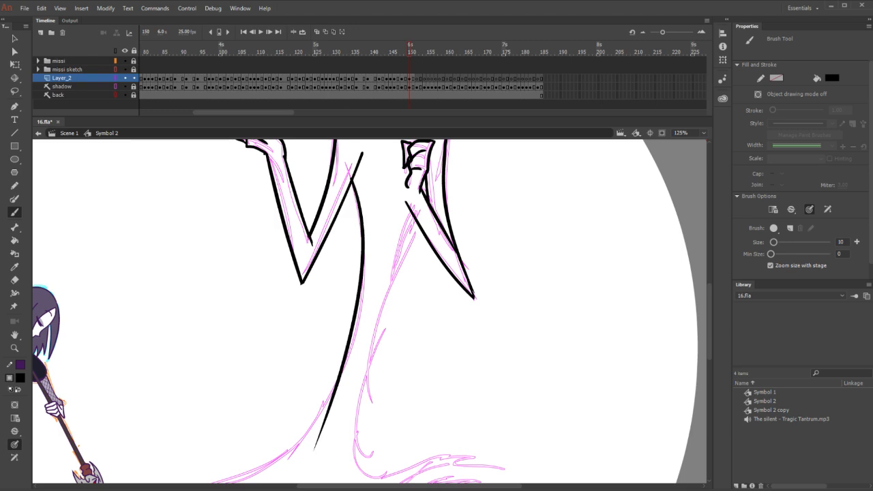
pyautogui.hotkey('ctrl', 'z')
pyautogui.moveTo(413, 224)
pyautogui.mouseDown()
pyautogui.moveTo(386, 309)
pyautogui.moveTo(398, 478)
pyautogui.mouseUp()
pyautogui.hotkey('ctrl', 'z')
pyautogui.moveTo(416, 213); pyautogui.dragTo(386, 349)
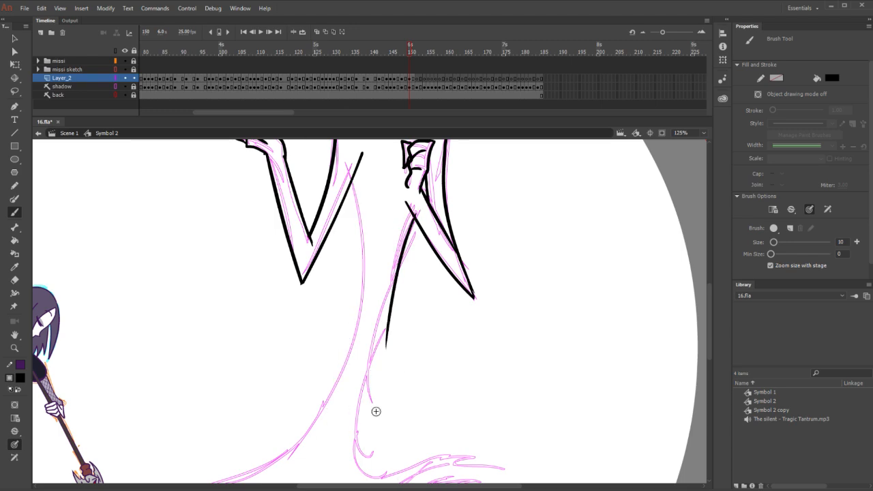
pyautogui.hotkey('ctrl', 'z')
pyautogui.moveTo(415, 218)
pyautogui.mouseDown()
pyautogui.moveTo(382, 326)
pyautogui.moveTo(372, 479)
pyautogui.mouseUp()
pyautogui.moveTo(352, 178)
pyautogui.mouseDown()
pyautogui.moveTo(307, 441)
pyautogui.moveTo(289, 460)
pyautogui.mouseUp()
pyautogui.moveTo(447, 333)
pyautogui.mouseDown()
pyautogui.moveTo(486, 346)
pyautogui.moveTo(564, 312)
pyautogui.mouseUp()
pyautogui.hotkey('ctrl', 'z')
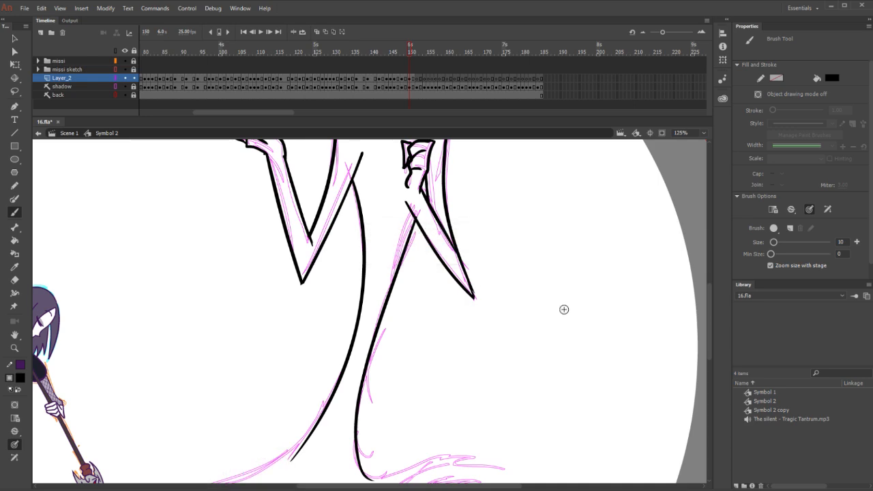
# Shorten the lower end of the left body line and ink the ground trail's upper edge starting at the axe blade on frame 150
pyautogui.moveTo(395, 407); pyautogui.dragTo(475, 334)
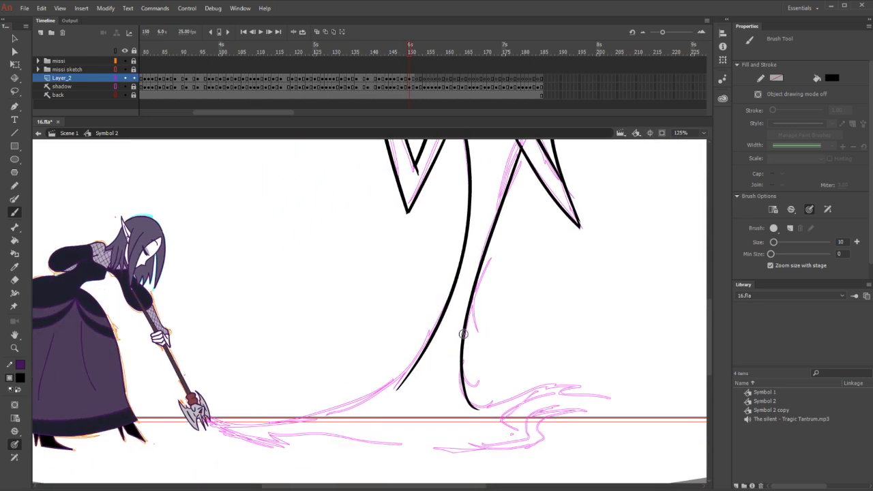
pyautogui.hotkey('ctrl', 'z')
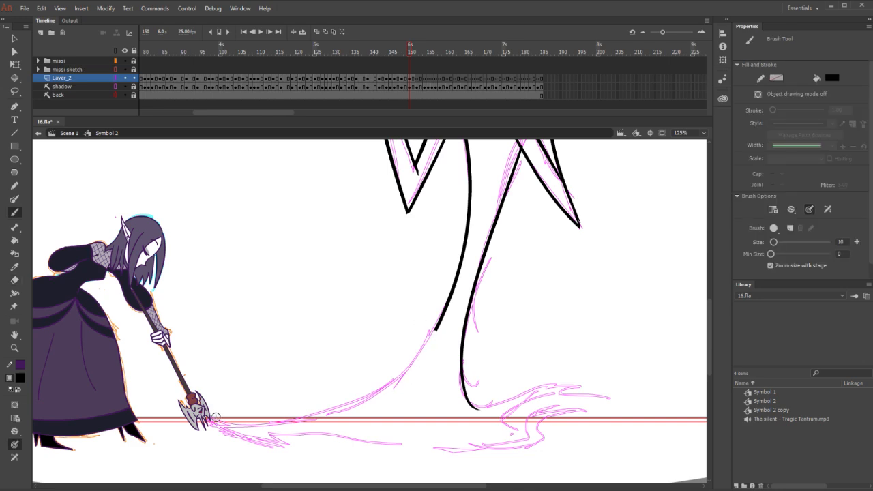
pyautogui.moveTo(216, 417); pyautogui.dragTo(368, 416)
pyautogui.hotkey('ctrl', 'z')
pyautogui.press('.')
pyautogui.press(',')
pyautogui.moveTo(212, 420); pyautogui.dragTo(390, 366)
pyautogui.hotkey('ctrl', 'z')
pyautogui.moveTo(213, 421); pyautogui.dragTo(382, 408)
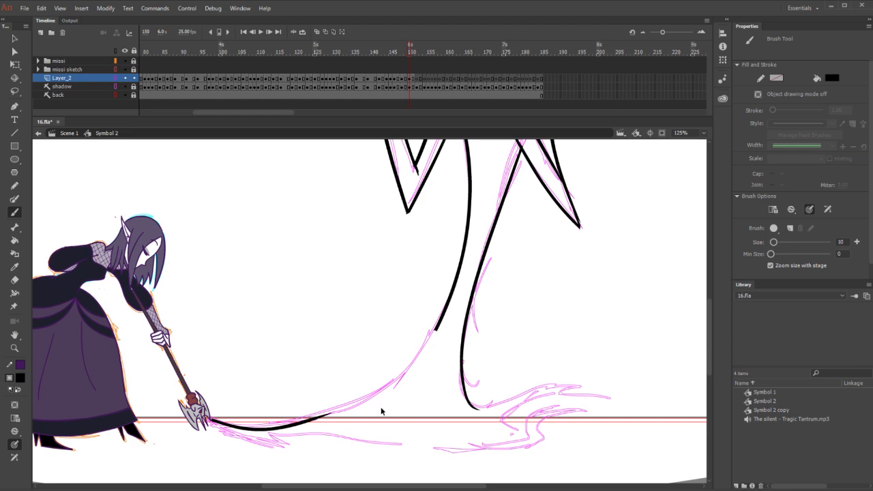
pyautogui.hotkey('ctrl', 'z')
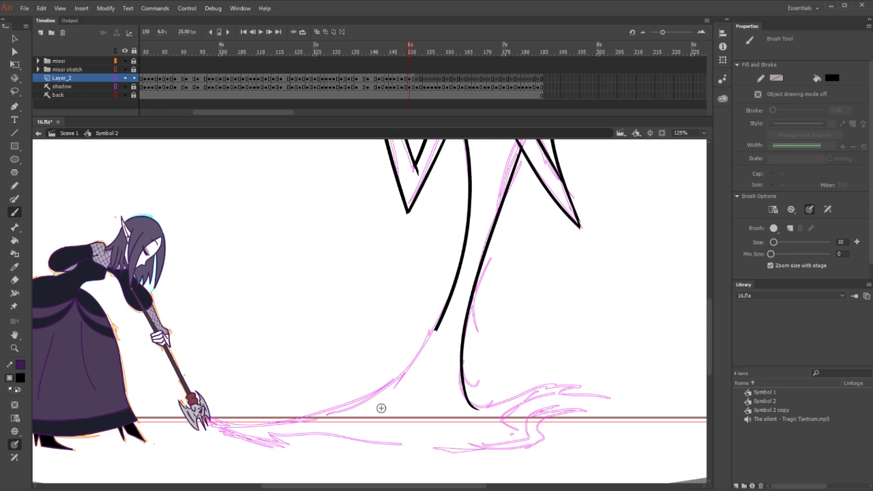
pyautogui.moveTo(211, 418)
pyautogui.mouseDown()
pyautogui.moveTo(228, 422)
pyautogui.moveTo(386, 380)
pyautogui.mouseUp()
# Join the left body contour to the ground trail with a smooth curve, clean up the overlap, and compare with frame 149
pyautogui.moveTo(440, 325); pyautogui.dragTo(367, 404)
pyautogui.hotkey('ctrl', 'z')
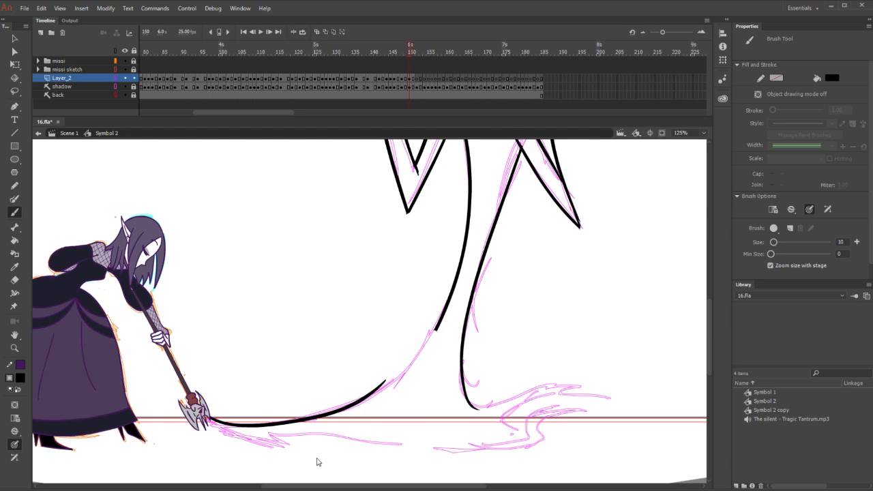
pyautogui.moveTo(436, 329); pyautogui.dragTo(330, 419)
pyautogui.hotkey('ctrl', 'z')
pyautogui.moveTo(440, 326); pyautogui.dragTo(384, 382)
pyautogui.hotkey('ctrl', 'z')
pyautogui.moveTo(438, 326)
pyautogui.mouseDown()
pyautogui.moveTo(396, 377)
pyautogui.moveTo(345, 415)
pyautogui.mouseUp()
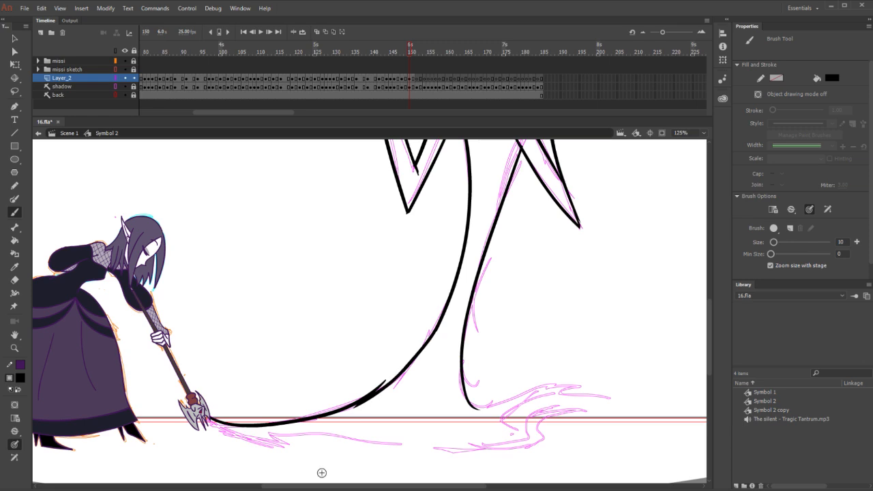
pyautogui.press('e')
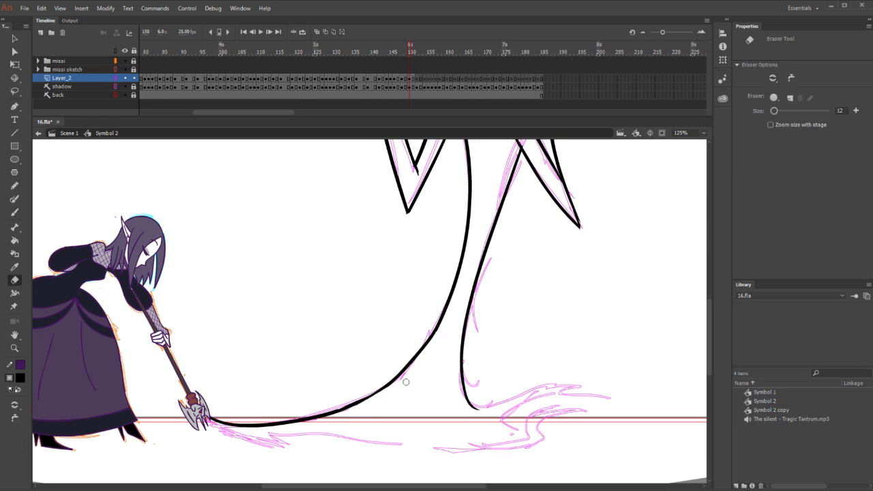
pyautogui.press('b')
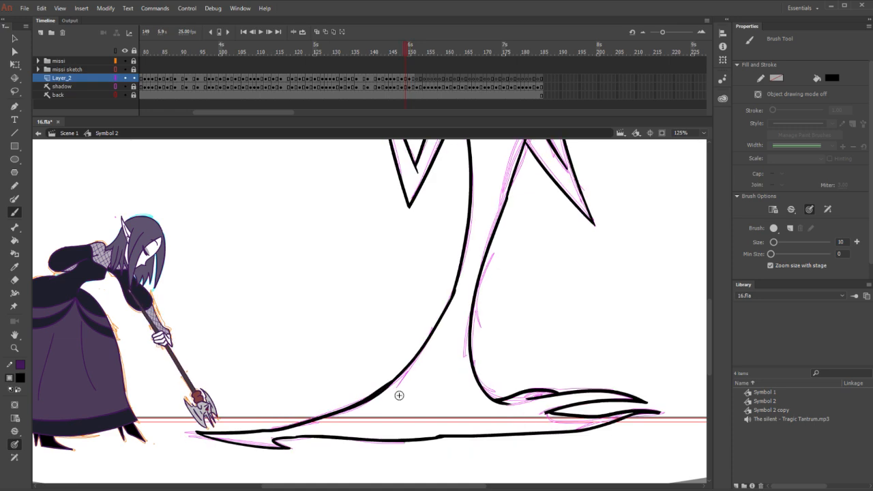
pyautogui.press('.')
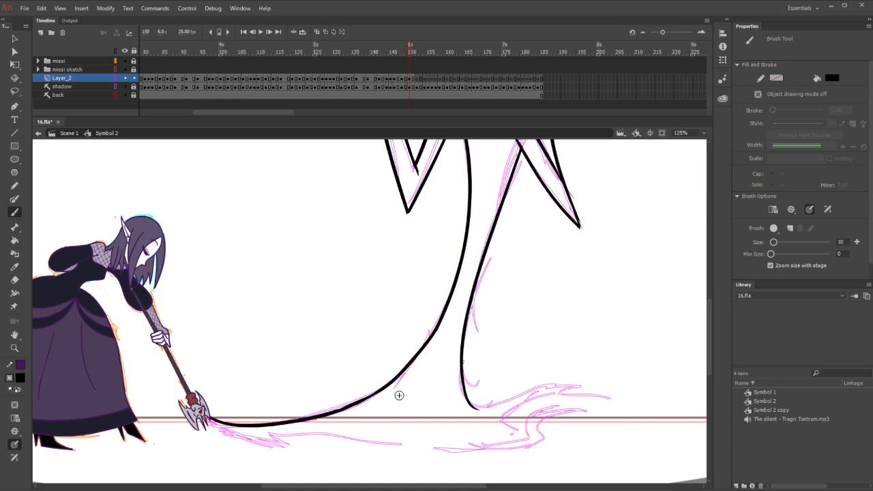
# Clean up the trail's tip at the axe blade and ink its lower edge and small hooked notch on frame 150
pyautogui.press('e')
pyautogui.moveTo(210, 411); pyautogui.dragTo(211, 418)
pyautogui.moveTo(208, 418); pyautogui.dragTo(285, 423)
pyautogui.hotkey('ctrl', 'z')
pyautogui.press('b')
pyautogui.moveTo(211, 424)
pyautogui.mouseDown()
pyautogui.moveTo(276, 447)
pyautogui.moveTo(292, 435)
pyautogui.mouseUp()
pyautogui.hotkey('ctrl', 'z')
pyautogui.moveTo(211, 424); pyautogui.dragTo(274, 444)
pyautogui.hotkey('ctrl', 'z')
pyautogui.moveTo(206, 419); pyautogui.dragTo(274, 447)
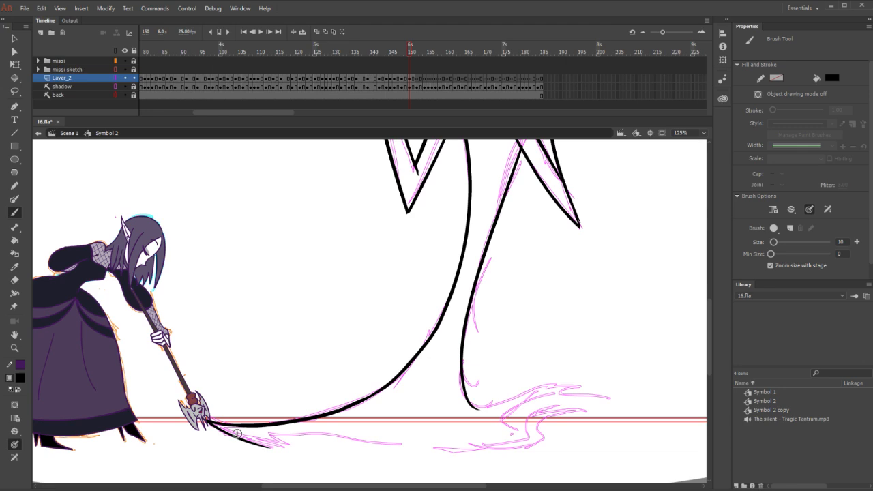
pyautogui.moveTo(240, 442)
pyautogui.mouseDown()
pyautogui.moveTo(284, 450)
pyautogui.moveTo(331, 435)
pyautogui.mouseUp()
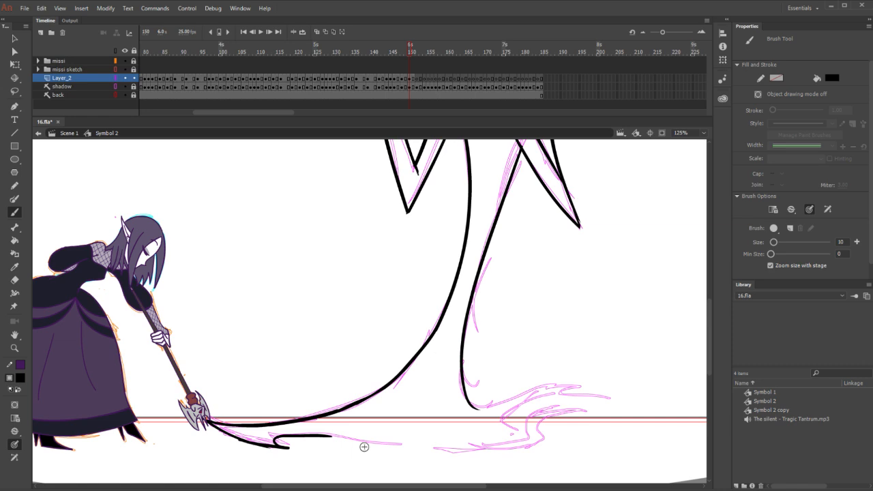
# Ink the upper edge of the shadow's right base with its jagged wisps and clean up its joint with the body line
pyautogui.moveTo(580, 385)
pyautogui.mouseDown()
pyautogui.moveTo(530, 387)
pyautogui.moveTo(468, 407)
pyautogui.mouseUp()
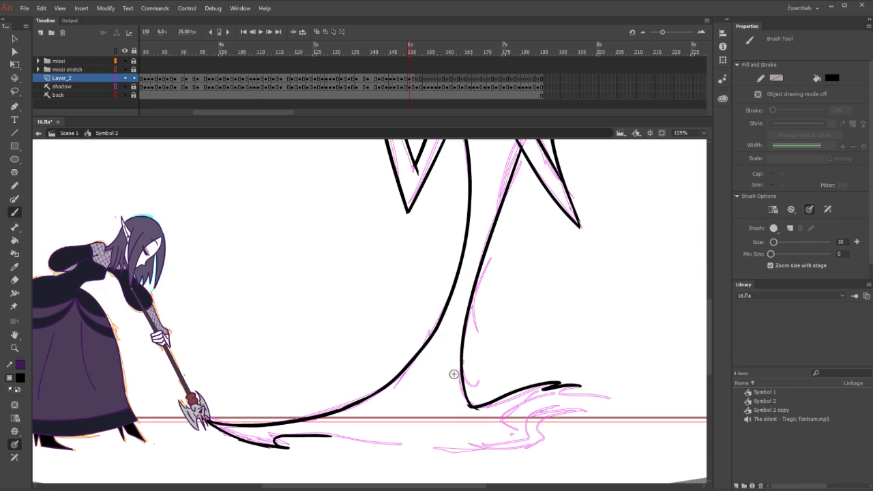
pyautogui.press('e')
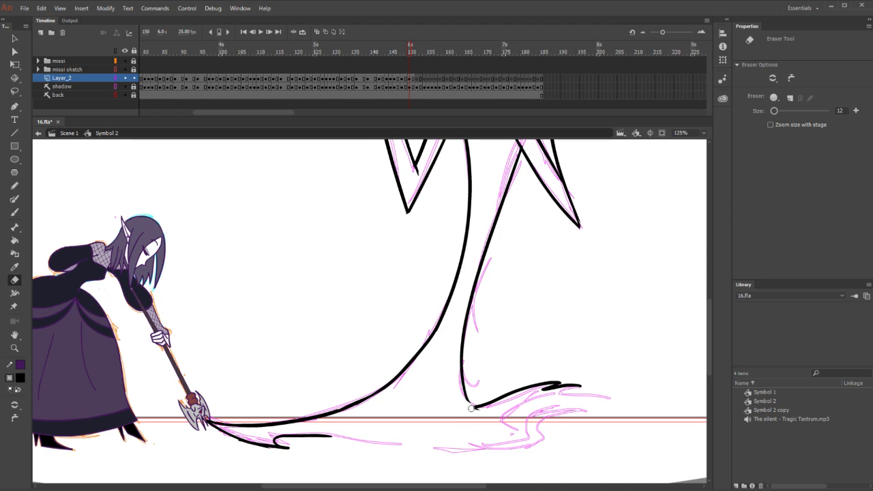
pyautogui.press('b')
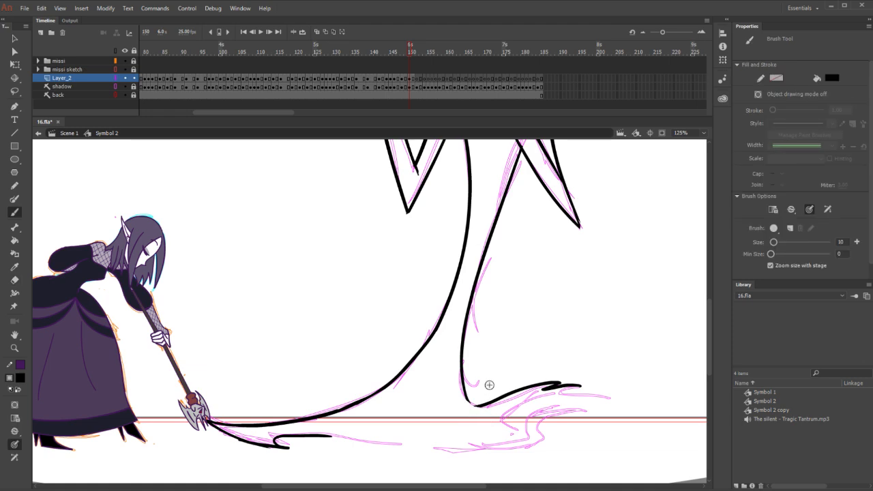
pyautogui.press('n')
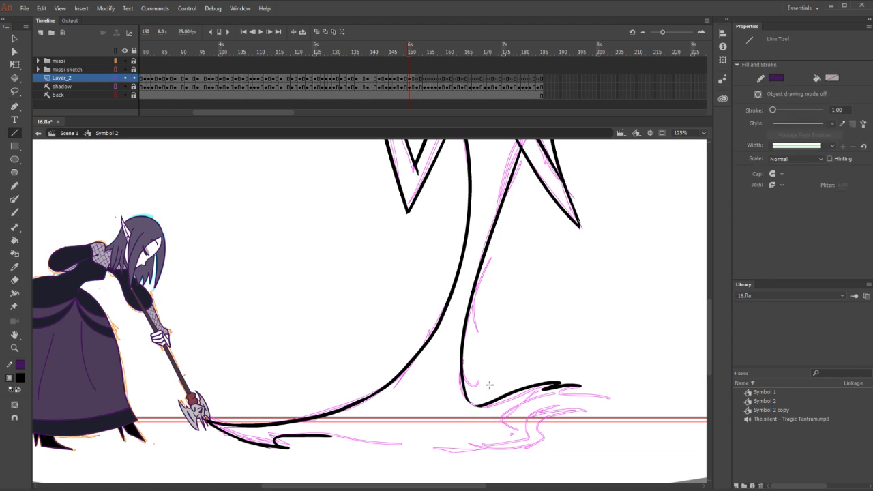
pyautogui.press('b')
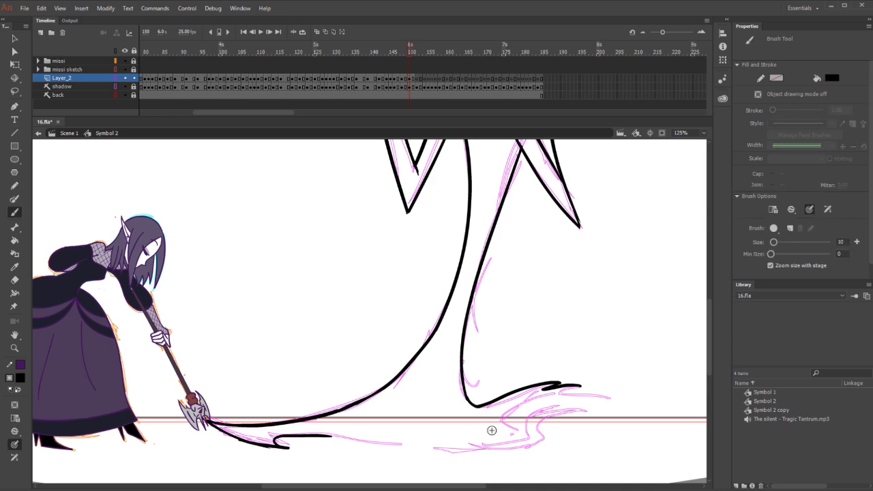
pyautogui.moveTo(592, 394); pyautogui.dragTo(556, 393)
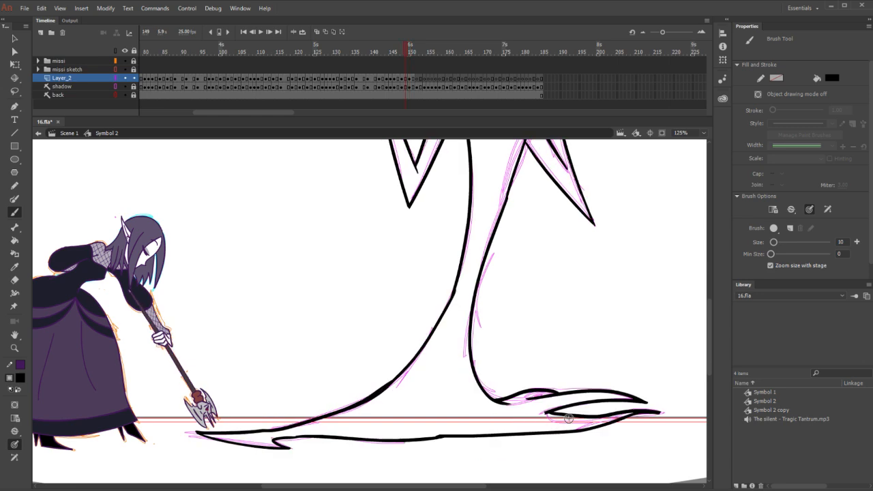
pyautogui.press('.')
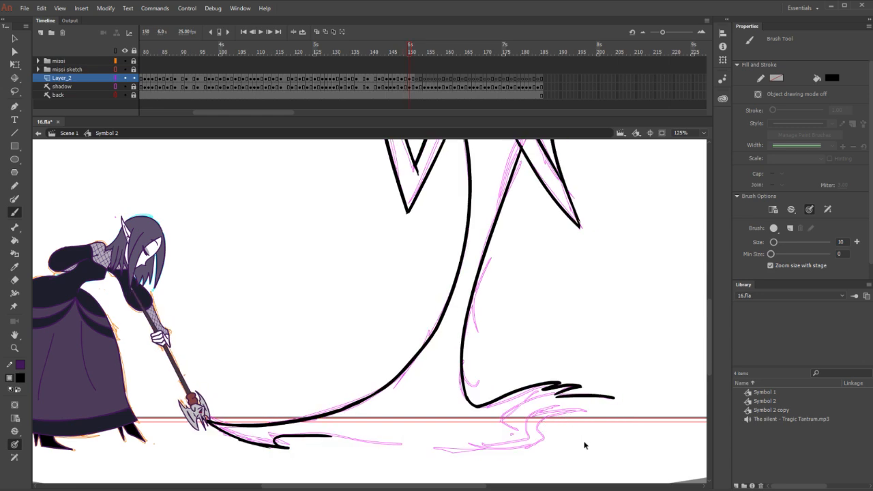
# Ink the underside of the longest right wisp on frame 150, curling it back inward at the base
pyautogui.moveTo(610, 399)
pyautogui.mouseDown()
pyautogui.moveTo(532, 398)
pyautogui.moveTo(537, 427)
pyautogui.mouseUp()
pyautogui.hotkey('ctrl', 'z')
pyautogui.moveTo(610, 399)
pyautogui.mouseDown()
pyautogui.moveTo(562, 398)
pyautogui.moveTo(536, 430)
pyautogui.mouseUp()
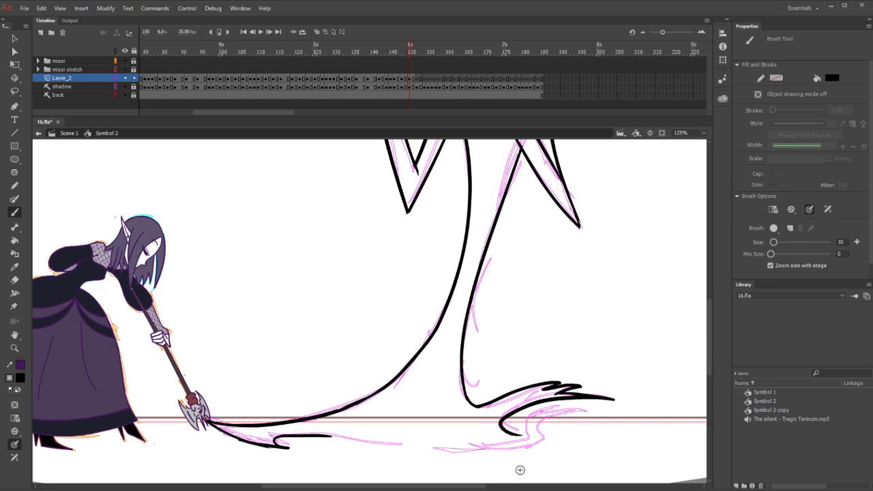
pyautogui.hotkey('ctrl', 'z')
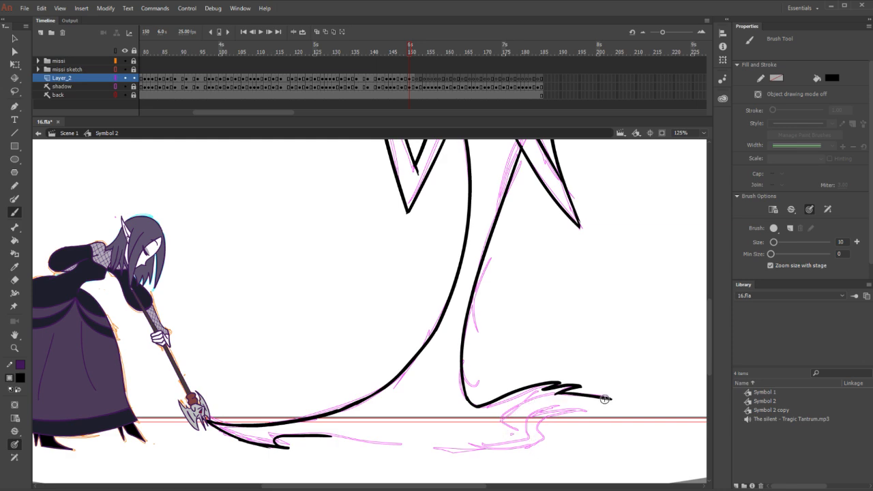
pyautogui.moveTo(605, 398)
pyautogui.mouseDown()
pyautogui.moveTo(517, 428)
pyautogui.moveTo(566, 407)
pyautogui.moveTo(542, 422)
pyautogui.mouseUp()
pyautogui.hotkey('ctrl', 'z')
pyautogui.moveTo(608, 398)
pyautogui.mouseDown()
pyautogui.moveTo(508, 416)
pyautogui.moveTo(535, 421)
pyautogui.moveTo(526, 426)
pyautogui.moveTo(555, 405)
pyautogui.mouseUp()
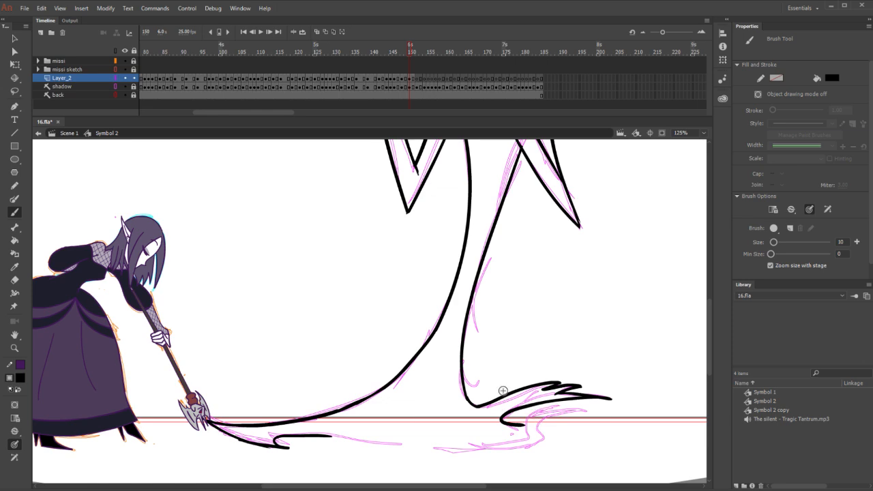
# Ink the lowest right wisp and the base's bottom edge back to the hooked notch, adding inner strands and tidying overlaps
pyautogui.moveTo(584, 410)
pyautogui.mouseDown()
pyautogui.moveTo(537, 428)
pyautogui.moveTo(531, 444)
pyautogui.moveTo(485, 450)
pyautogui.moveTo(328, 436)
pyautogui.mouseUp()
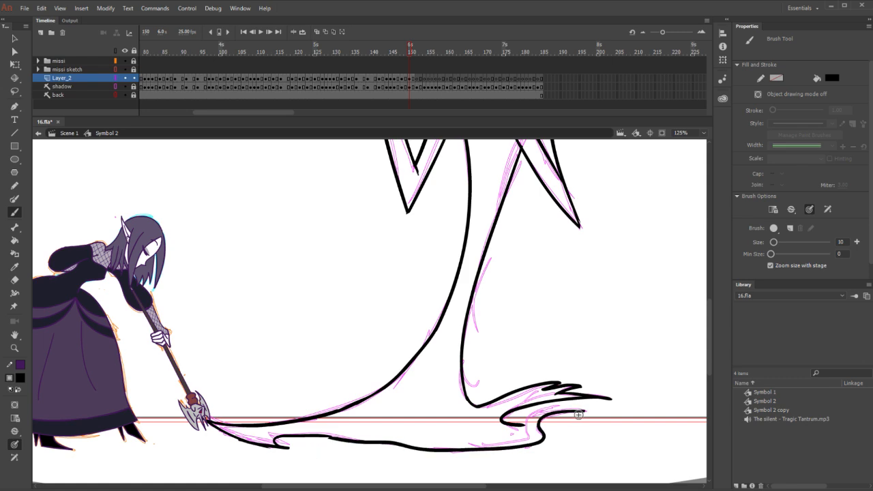
pyautogui.moveTo(584, 411); pyautogui.dragTo(513, 421)
pyautogui.press('e')
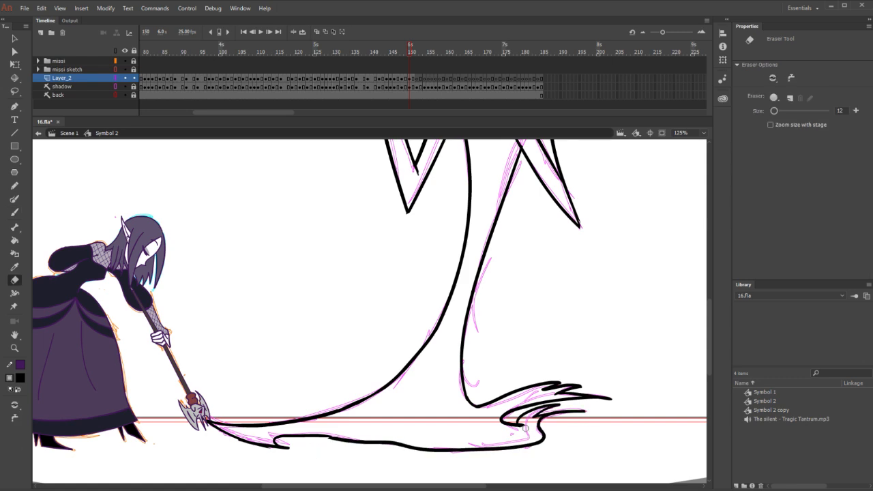
pyautogui.press('b')
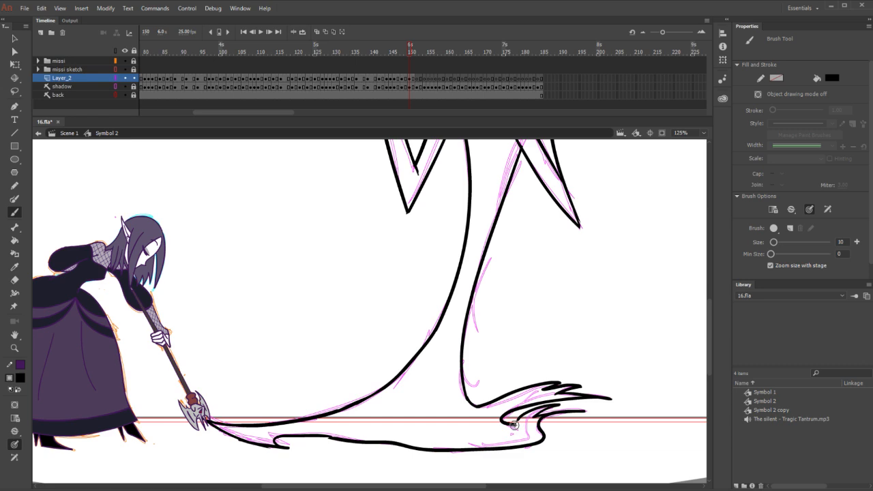
pyautogui.moveTo(324, 437); pyautogui.dragTo(371, 437)
pyautogui.press('e')
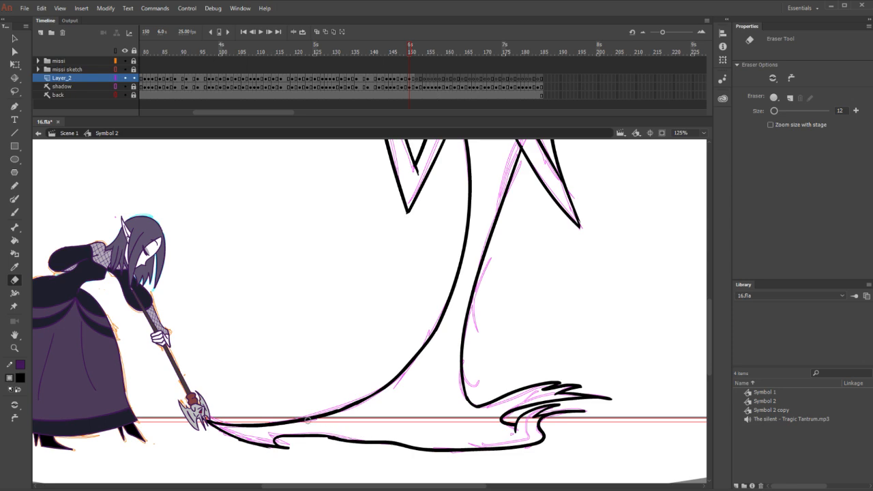
# Copy the inked head and neck from the finished drawing and paste them in place on frame 152
pyautogui.scroll(6, 483, 375)
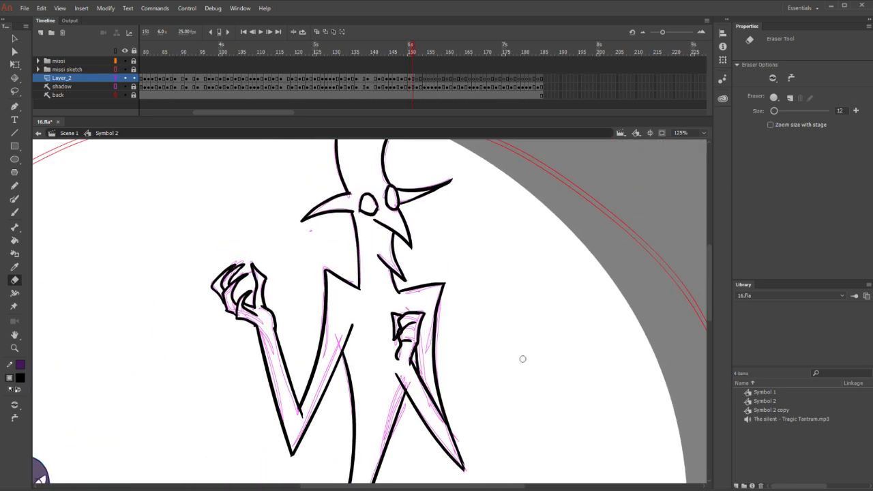
pyautogui.press('.')
pyautogui.press(',')
pyautogui.press('.')
pyautogui.press('b')
pyautogui.scroll(3, 400, 229)
pyautogui.press(',')
pyautogui.press('l')
pyautogui.moveTo(274, 258)
pyautogui.mouseDown()
pyautogui.moveTo(328, 358)
pyautogui.moveTo(354, 382)
pyautogui.moveTo(397, 363)
pyautogui.moveTo(473, 292)
pyautogui.moveTo(324, 169)
pyautogui.moveTo(256, 205)
pyautogui.mouseUp()
pyautogui.click(505, 359)
pyautogui.press('.')
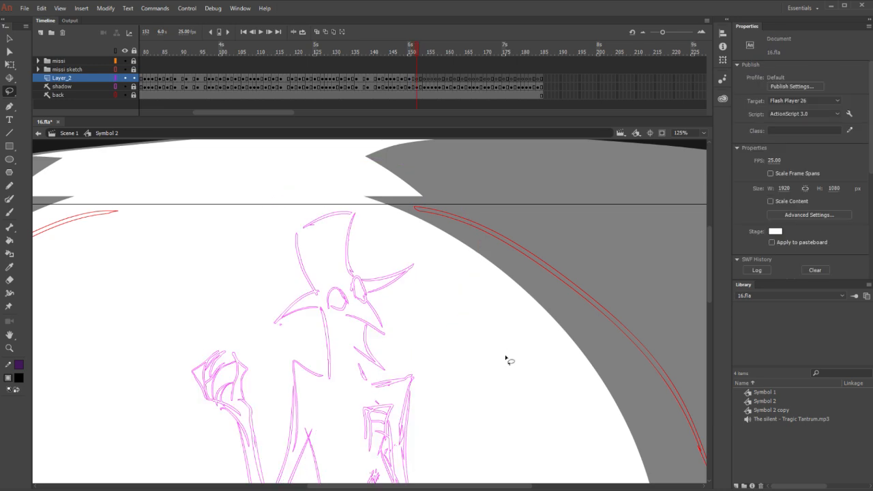
pyautogui.hotkey('ctrl', 'shift', 'v')
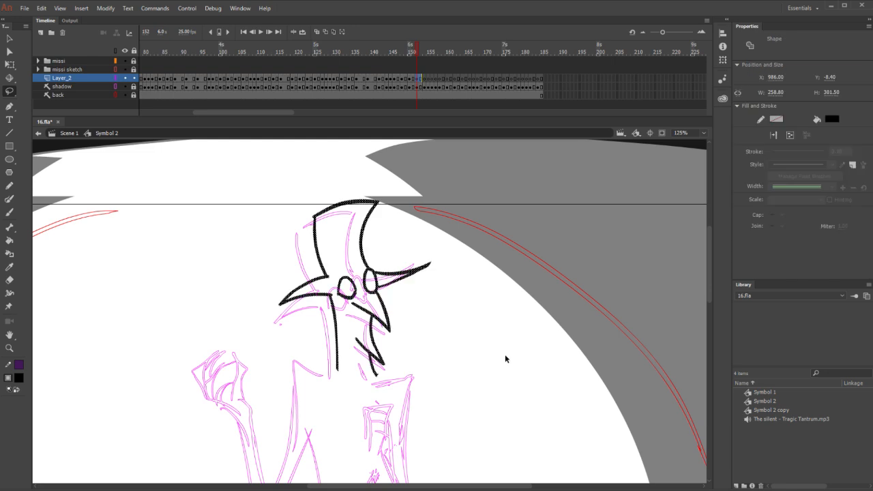
# Rotate and move the pasted head and neck on frame 152 to line up with the pink sketch
pyautogui.press('q')
pyautogui.moveTo(440, 206); pyautogui.dragTo(439, 200)
pyautogui.moveTo(421, 272); pyautogui.dragTo(409, 290)
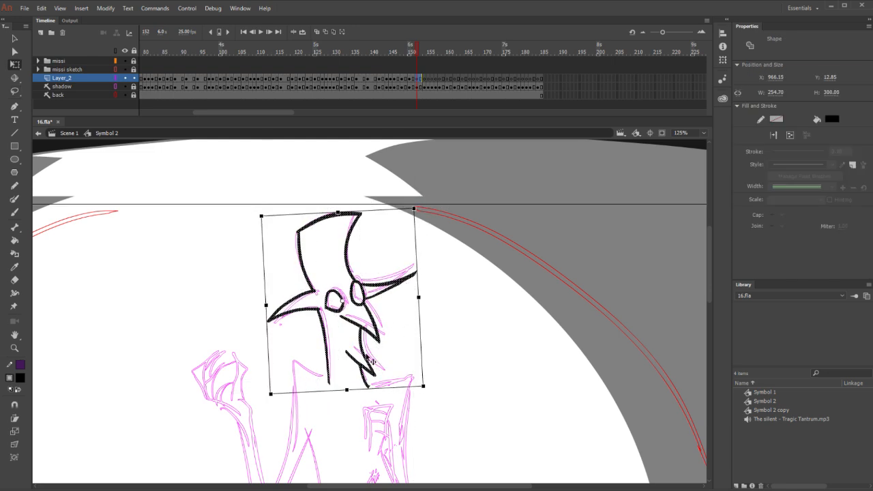
pyautogui.moveTo(421, 217); pyautogui.dragTo(418, 212)
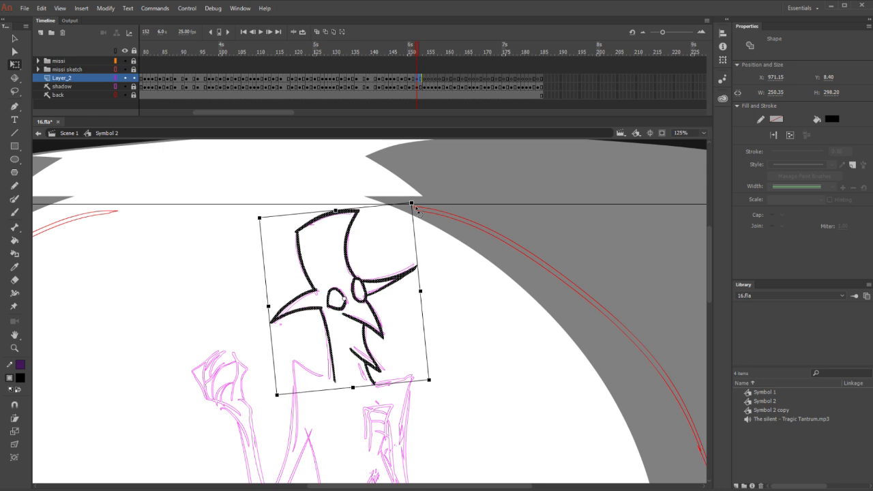
pyautogui.click(456, 333)
# Trim the lower end of the left neck line and nudge the jagged chin and throat strokes onto the sketch
pyautogui.press('e')
pyautogui.press('b')
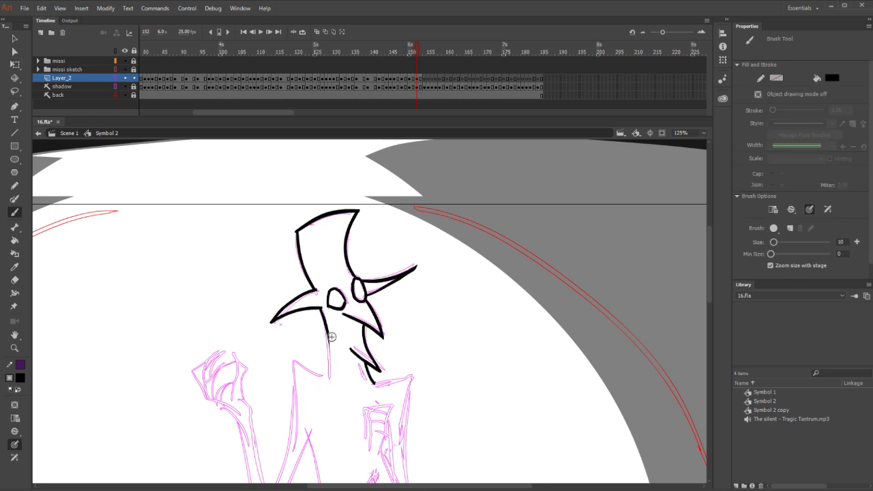
pyautogui.press('l')
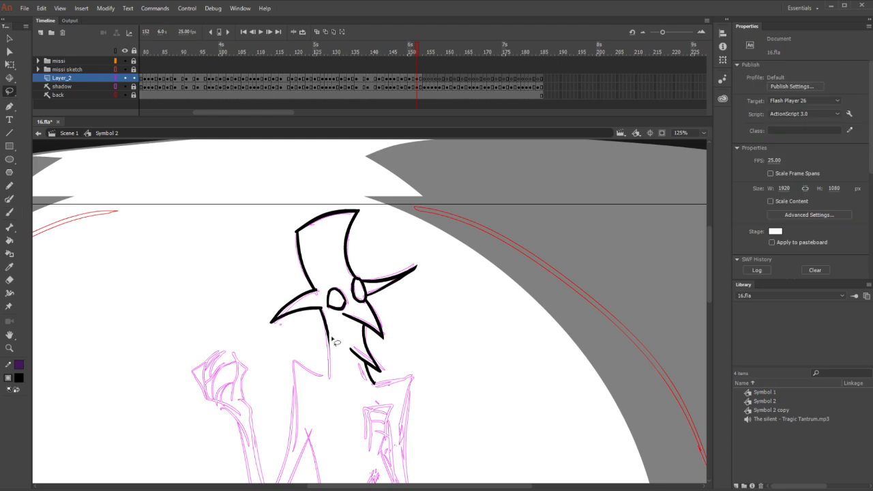
pyautogui.moveTo(350, 338)
pyautogui.mouseDown()
pyautogui.moveTo(386, 351)
pyautogui.moveTo(371, 335)
pyautogui.moveTo(346, 333)
pyautogui.mouseUp()
pyautogui.press('q')
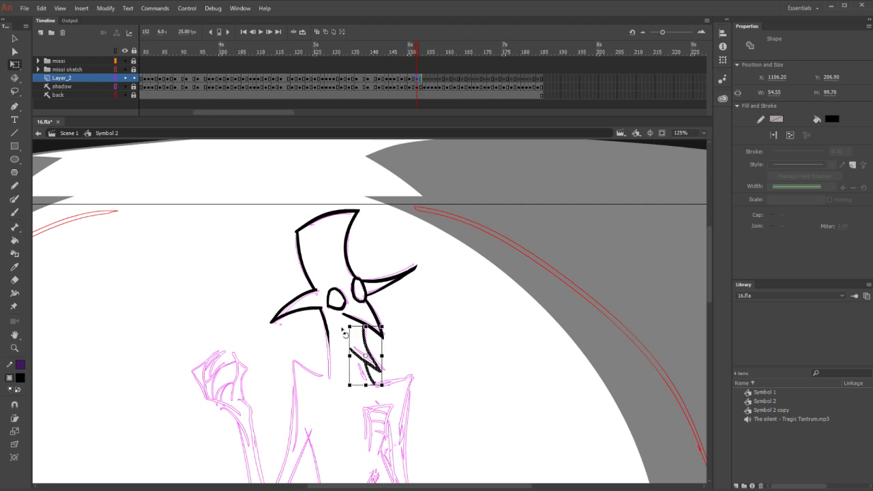
pyautogui.moveTo(386, 383); pyautogui.dragTo(386, 364)
pyautogui.click(429, 350)
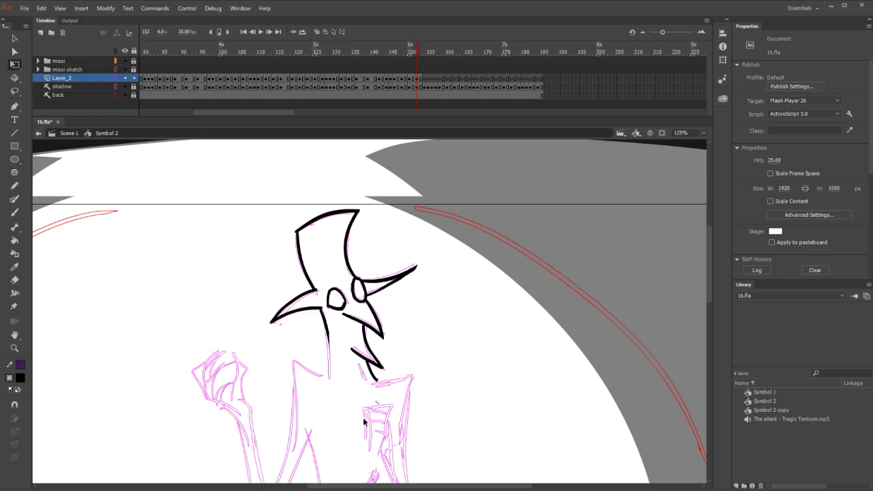
# Ink the left side of the neck down to the shoulder and the slanted top of the left shoulder
pyautogui.press('b')
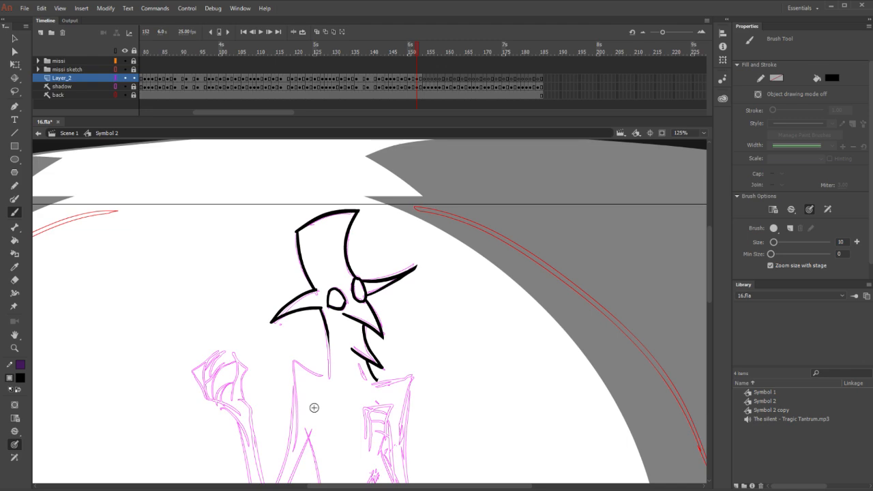
pyautogui.moveTo(442, 335)
pyautogui.mouseDown()
pyautogui.moveTo(488, 344)
pyautogui.moveTo(564, 338)
pyautogui.mouseUp()
pyautogui.hotkey('ctrl', 'z')
pyautogui.moveTo(328, 322); pyautogui.dragTo(331, 382)
pyautogui.hotkey('ctrl', 'z')
pyautogui.moveTo(293, 361); pyautogui.dragTo(330, 379)
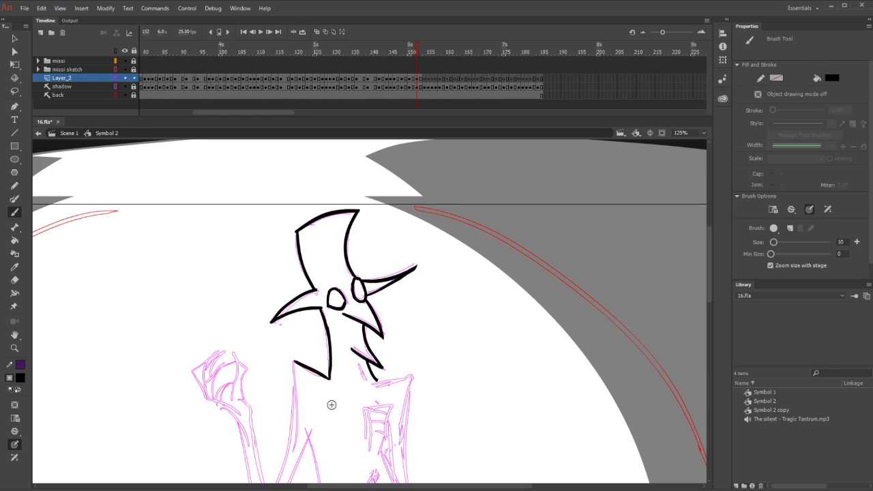
# Ink the curve from the throat out to the right shoulder's tip and clean up its joint
pyautogui.press('e')
pyautogui.moveTo(373, 374)
pyautogui.mouseDown()
pyautogui.moveTo(379, 380)
pyautogui.moveTo(364, 369)
pyautogui.moveTo(375, 382)
pyautogui.moveTo(424, 374)
pyautogui.moveTo(414, 391)
pyautogui.moveTo(529, 332)
pyautogui.moveTo(542, 307)
pyautogui.mouseUp()
pyautogui.press('b')
pyautogui.hotkey('ctrl', 'z')
pyautogui.press('e')
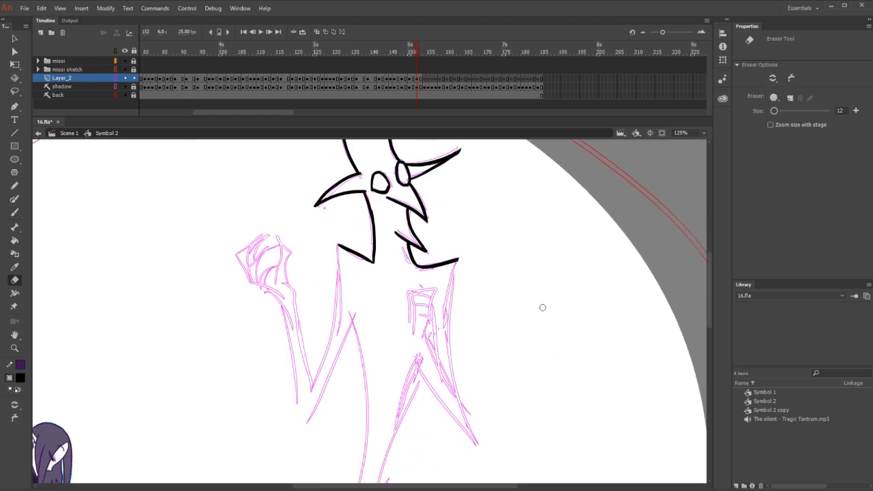
# Ink the raised right hand's blocky outline and its folded fingers in front of the chest
pyautogui.press('b')
pyautogui.moveTo(405, 292); pyautogui.dragTo(407, 321)
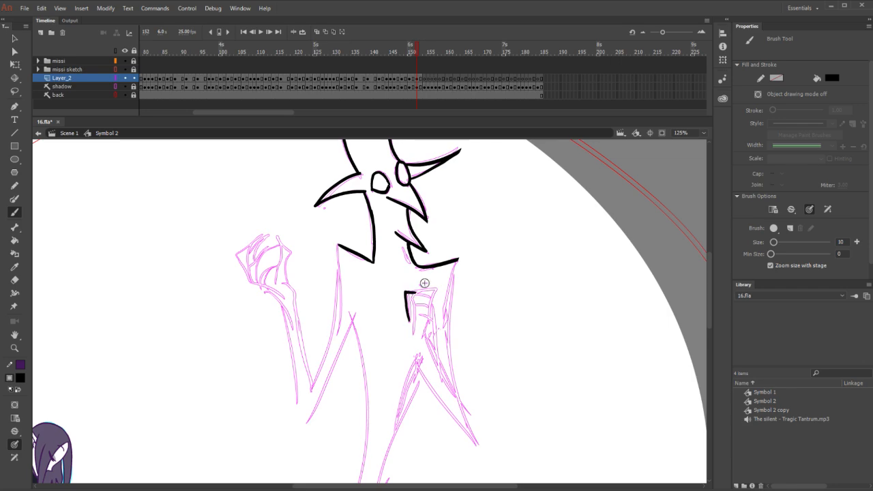
pyautogui.moveTo(406, 291)
pyautogui.mouseDown()
pyautogui.moveTo(436, 288)
pyautogui.moveTo(424, 346)
pyautogui.moveTo(416, 313)
pyautogui.moveTo(431, 302)
pyautogui.mouseUp()
pyautogui.moveTo(411, 305)
pyautogui.mouseDown()
pyautogui.moveTo(414, 317)
pyautogui.moveTo(430, 318)
pyautogui.moveTo(416, 337)
pyautogui.mouseUp()
pyautogui.hotkey('ctrl', 'z')
pyautogui.press('.')
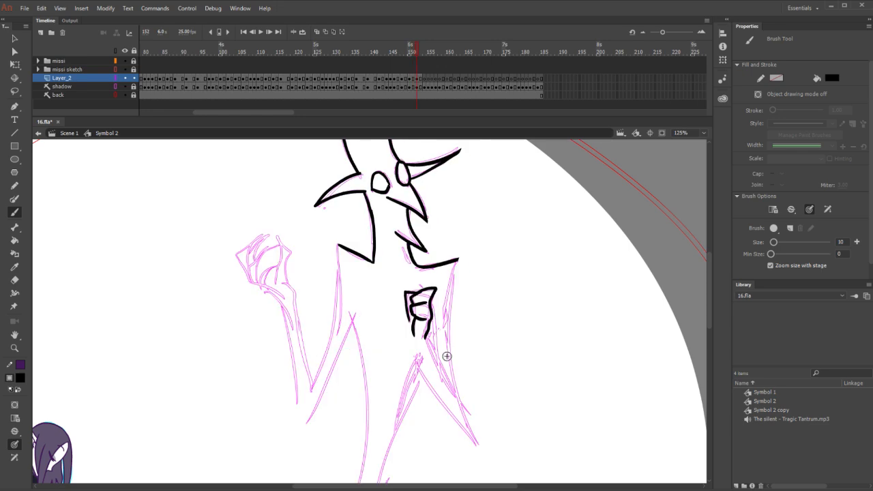
# Ink the right arm's outer edge from shoulder to pointed elbow and the underside back to the waist, trimming the tip
pyautogui.press('e')
pyautogui.press('b')
pyautogui.moveTo(458, 259); pyautogui.dragTo(484, 472)
pyautogui.hotkey('ctrl', 'z')
pyautogui.moveTo(458, 259)
pyautogui.mouseDown()
pyautogui.moveTo(459, 394)
pyautogui.moveTo(496, 470)
pyautogui.mouseUp()
pyautogui.moveTo(412, 362); pyautogui.dragTo(497, 470)
pyautogui.hotkey('ctrl', 'z')
pyautogui.moveTo(412, 361)
pyautogui.mouseDown()
pyautogui.moveTo(504, 474)
pyautogui.moveTo(462, 428)
pyautogui.moveTo(494, 469)
pyautogui.moveTo(484, 443)
pyautogui.mouseUp()
pyautogui.press('e')
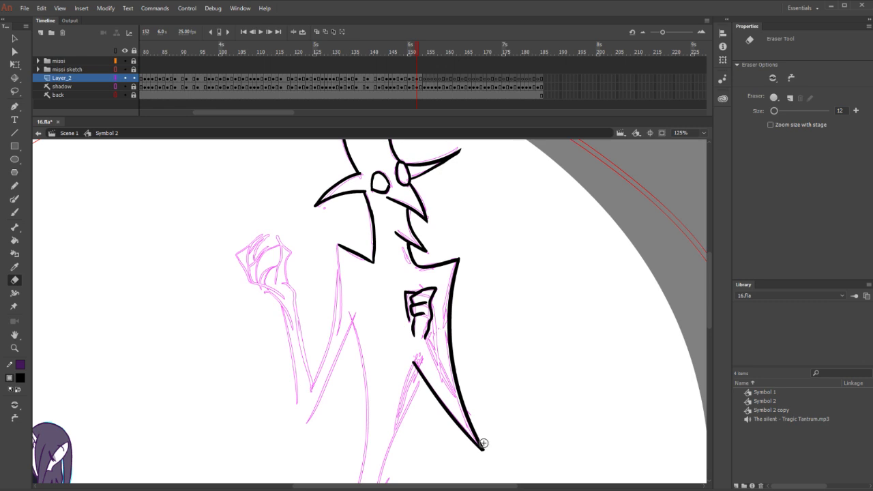
pyautogui.press('b')
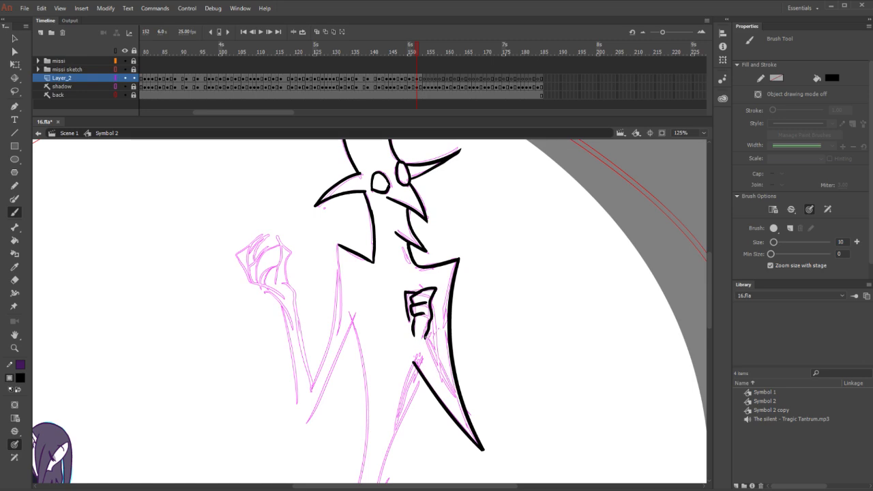
# Ink the right forearm's inner edge from the wrist to the outer arm line, comparing with frame 151
pyautogui.press(',')
pyautogui.press('.')
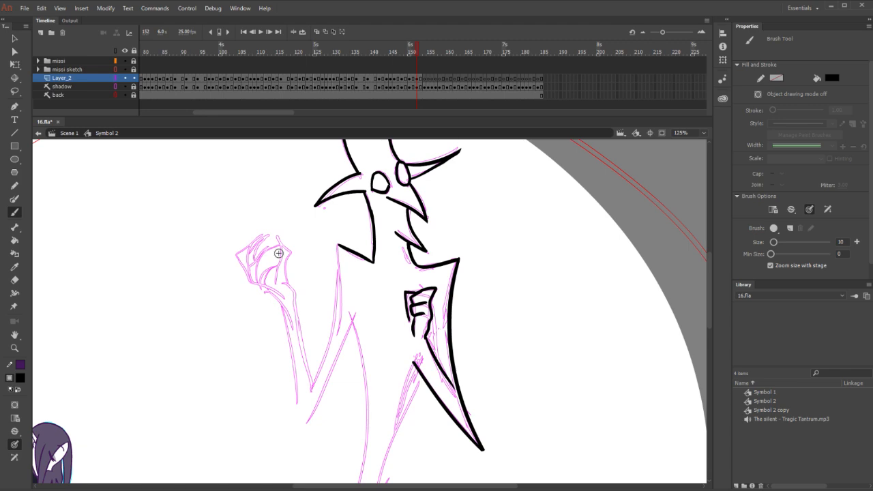
pyautogui.moveTo(492, 326)
pyautogui.mouseDown()
pyautogui.moveTo(495, 351)
pyautogui.moveTo(608, 327)
pyautogui.mouseUp()
pyautogui.hotkey('ctrl', 'z')
pyautogui.press(',')
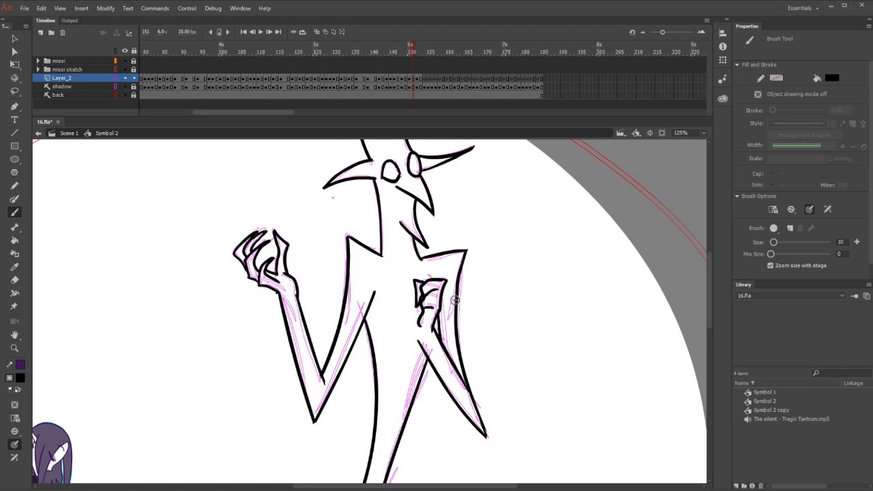
pyautogui.press('.')
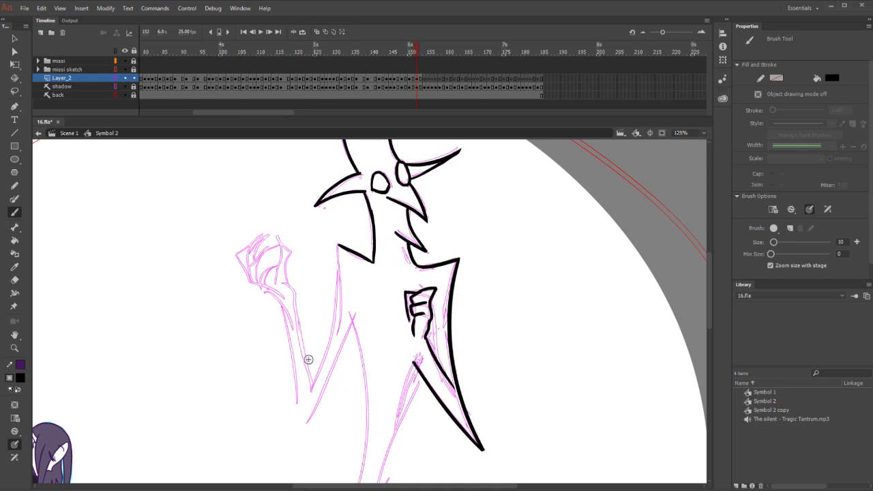
# Ink both edges of the left upper arm and the left forearm's inner edge up to the wrist
pyautogui.moveTo(339, 247); pyautogui.dragTo(305, 392)
pyautogui.hotkey('ctrl', 'z')
pyautogui.hotkey('ctrl', 'y')
pyautogui.hotkey('ctrl', 'z')
pyautogui.moveTo(337, 243); pyautogui.dragTo(311, 386)
pyautogui.moveTo(360, 313); pyautogui.dragTo(276, 460)
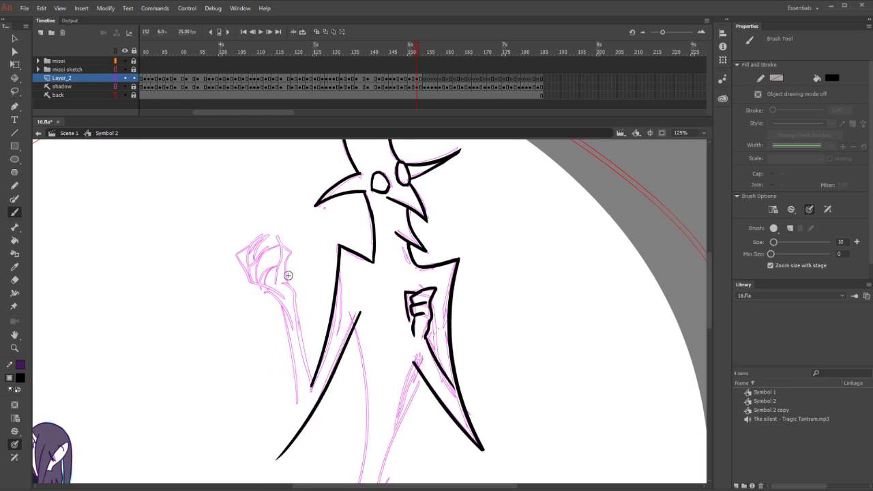
pyautogui.moveTo(282, 281); pyautogui.dragTo(311, 386)
pyautogui.hotkey('ctrl', 'z')
pyautogui.moveTo(284, 278)
pyautogui.mouseDown()
pyautogui.moveTo(297, 301)
pyautogui.moveTo(312, 388)
pyautogui.mouseUp()
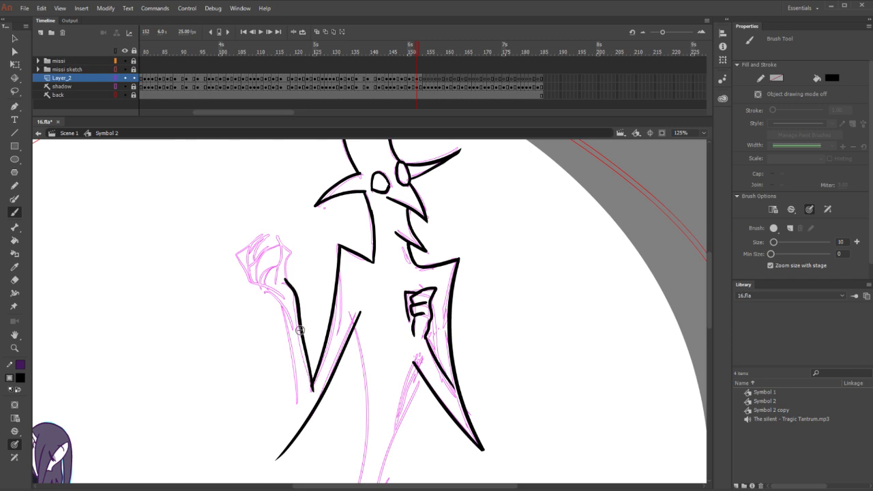
# Trim the upper arm's overlong lower end and ink the left hand's thumb, first finger and wrist
pyautogui.press('e')
pyautogui.moveTo(279, 458); pyautogui.dragTo(293, 442)
pyautogui.moveTo(278, 239)
pyautogui.mouseDown()
pyautogui.moveTo(288, 254)
pyautogui.moveTo(283, 279)
pyautogui.mouseUp()
pyautogui.moveTo(278, 236)
pyautogui.mouseDown()
pyautogui.moveTo(283, 286)
pyautogui.moveTo(269, 265)
pyautogui.moveTo(264, 292)
pyautogui.moveTo(298, 343)
pyautogui.mouseUp()
# Ink the left forearm's outer edge from the wrist to the pointed elbow and erase the overshoot
pyautogui.moveTo(287, 310); pyautogui.dragTo(306, 471)
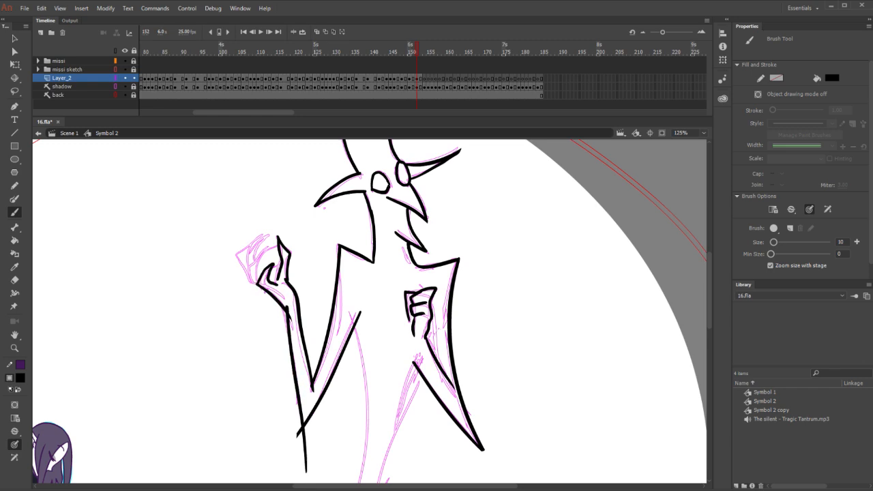
pyautogui.hotkey('ctrl', 'z')
pyautogui.moveTo(285, 312); pyautogui.dragTo(309, 439)
pyautogui.hotkey('ctrl', 'z')
pyautogui.moveTo(287, 318); pyautogui.dragTo(295, 450)
pyautogui.press('e')
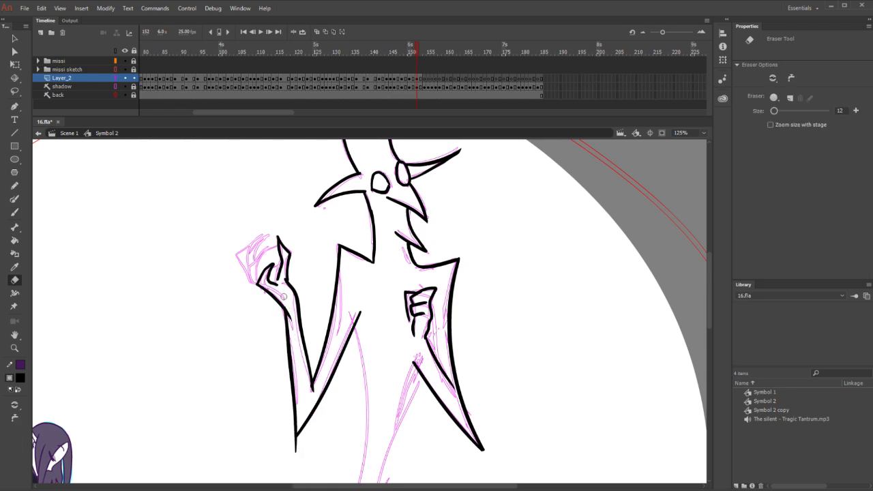
pyautogui.moveTo(295, 440)
pyautogui.mouseDown()
pyautogui.moveTo(294, 450)
pyautogui.moveTo(286, 424)
pyautogui.mouseUp()
# Ink the remaining curled fingers of the left hand to complete the raised claw
pyautogui.press('b')
pyautogui.moveTo(261, 287)
pyautogui.mouseDown()
pyautogui.moveTo(256, 252)
pyautogui.moveTo(268, 262)
pyautogui.moveTo(236, 254)
pyautogui.moveTo(274, 231)
pyautogui.mouseUp()
pyautogui.moveTo(259, 273); pyautogui.dragTo(261, 259)
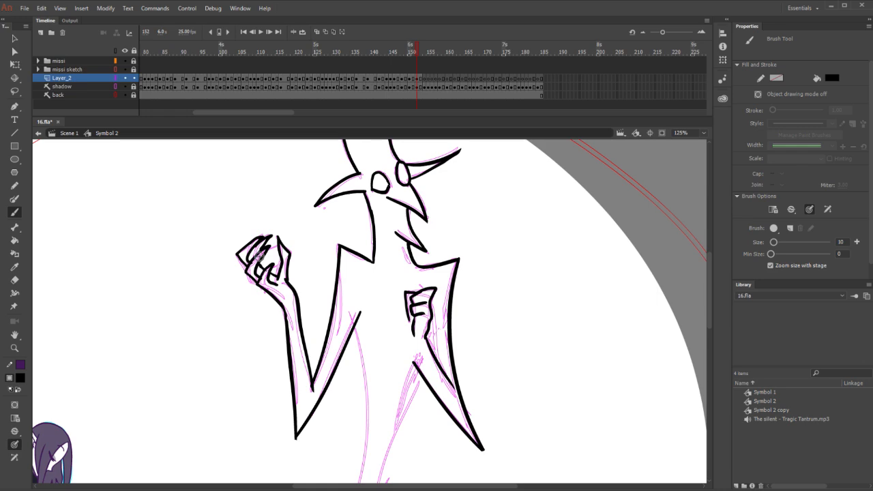
pyautogui.press('.')
pyautogui.moveTo(501, 283)
pyautogui.mouseDown()
pyautogui.moveTo(546, 292)
pyautogui.moveTo(575, 327)
pyautogui.mouseUp()
pyautogui.hotkey('ctrl', 'z')
pyautogui.moveTo(523, 380)
pyautogui.mouseDown()
pyautogui.moveTo(509, 218)
pyautogui.moveTo(481, 210)
pyautogui.mouseUp()
pyautogui.hotkey('ctrl', 'z')
pyautogui.moveTo(344, 161); pyautogui.dragTo(270, 447)
pyautogui.hotkey('ctrl', 'z')
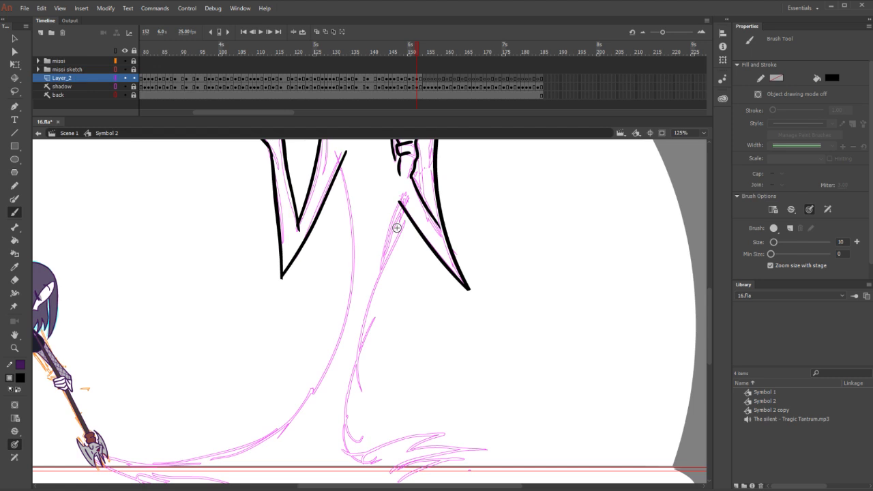
# Ink the body's right edge from the right elbow joint down to the curved base
pyautogui.moveTo(400, 203); pyautogui.dragTo(337, 461)
pyautogui.hotkey('ctrl', 'z')
pyautogui.moveTo(401, 206)
pyautogui.mouseDown()
pyautogui.moveTo(352, 372)
pyautogui.moveTo(347, 456)
pyautogui.moveTo(363, 460)
pyautogui.mouseUp()
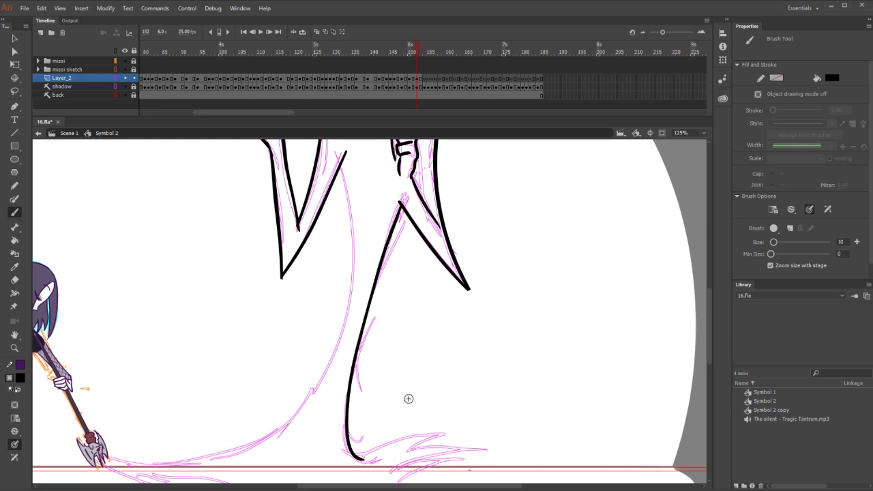
# Ink the upper pointed wisps flaring right from the shadow's base and tidy their overlaps
pyautogui.moveTo(443, 433)
pyautogui.mouseDown()
pyautogui.moveTo(382, 447)
pyautogui.moveTo(359, 457)
pyautogui.mouseUp()
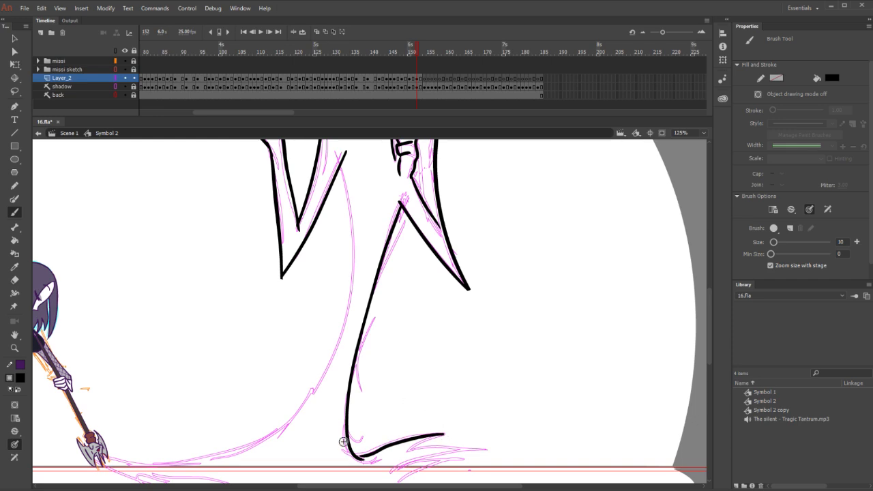
pyautogui.hotkey('ctrl', 'z')
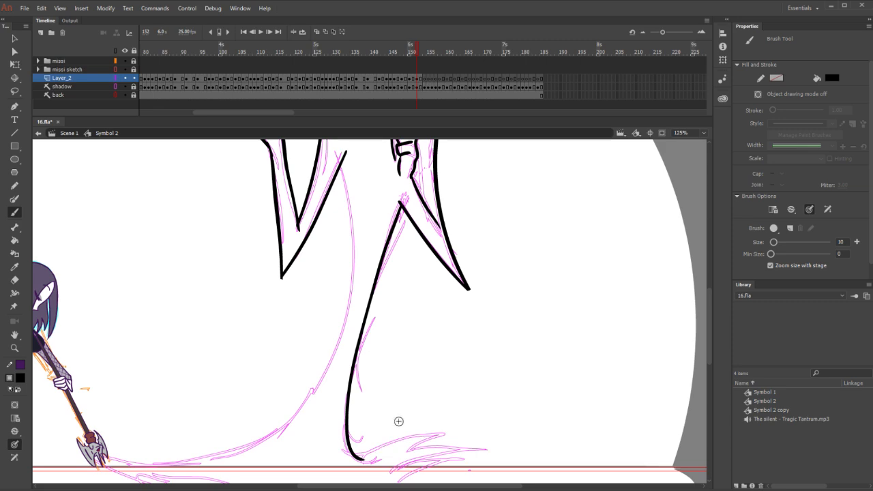
pyautogui.moveTo(413, 421)
pyautogui.mouseDown()
pyautogui.moveTo(446, 375)
pyautogui.moveTo(440, 370)
pyautogui.moveTo(430, 387)
pyautogui.moveTo(386, 405)
pyautogui.mouseUp()
pyautogui.moveTo(444, 396)
pyautogui.mouseDown()
pyautogui.moveTo(500, 397)
pyautogui.moveTo(444, 398)
pyautogui.moveTo(524, 398)
pyautogui.moveTo(461, 405)
pyautogui.moveTo(427, 423)
pyautogui.mouseUp()
pyautogui.press('e')
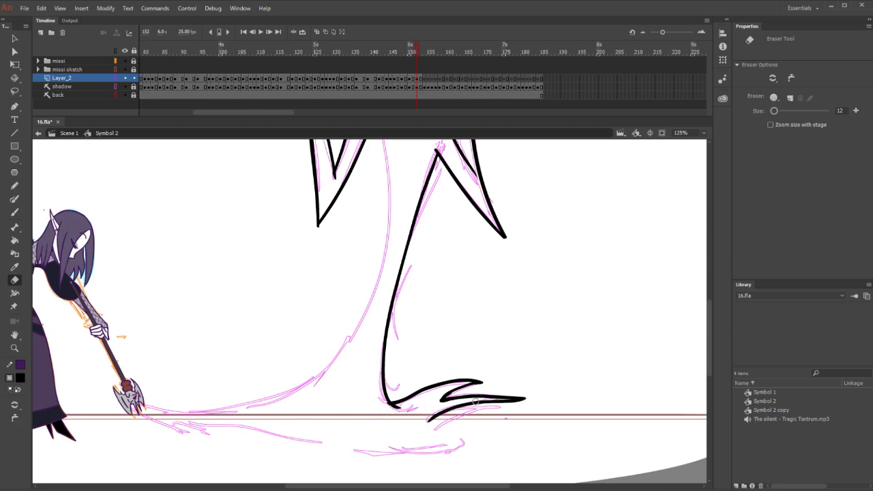
pyautogui.press('b')
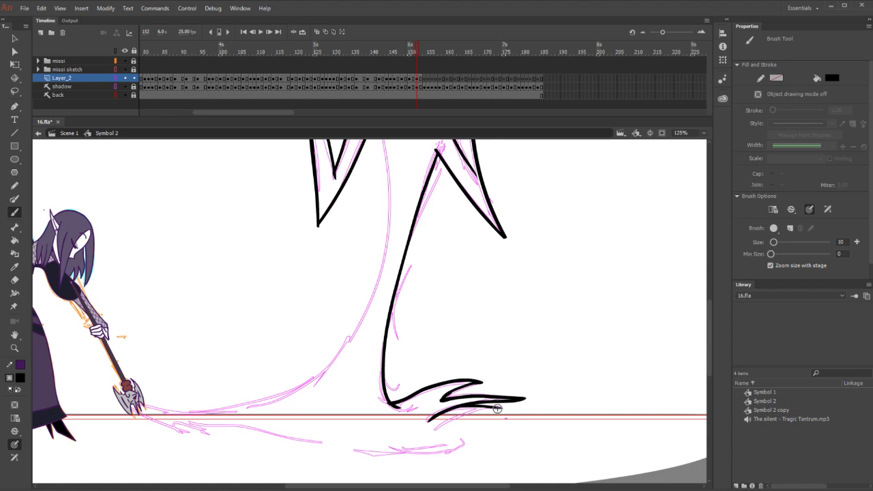
# Ink the lowest right wisp, its hooked notch and the long bottom edge from the staff's blade, trimming the right corner
pyautogui.moveTo(499, 407); pyautogui.dragTo(431, 437)
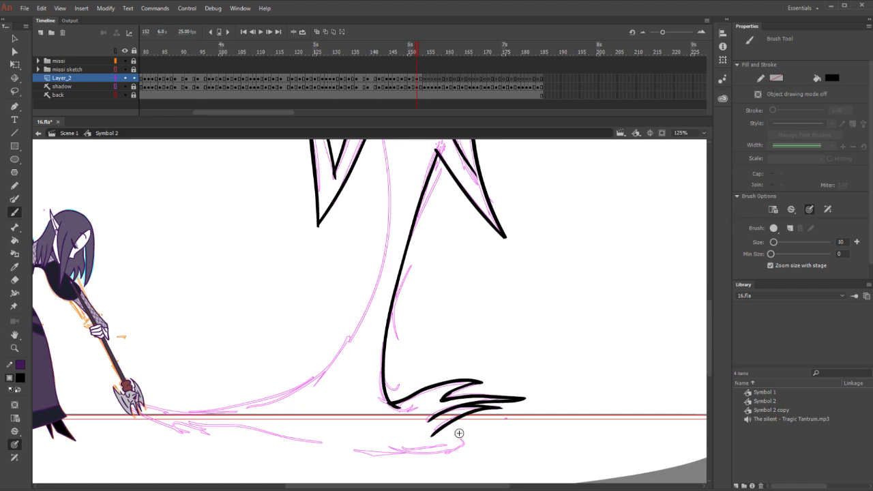
pyautogui.moveTo(440, 428); pyautogui.dragTo(464, 450)
pyautogui.moveTo(135, 404)
pyautogui.mouseDown()
pyautogui.moveTo(186, 433)
pyautogui.moveTo(248, 430)
pyautogui.moveTo(365, 453)
pyautogui.moveTo(465, 447)
pyautogui.mouseUp()
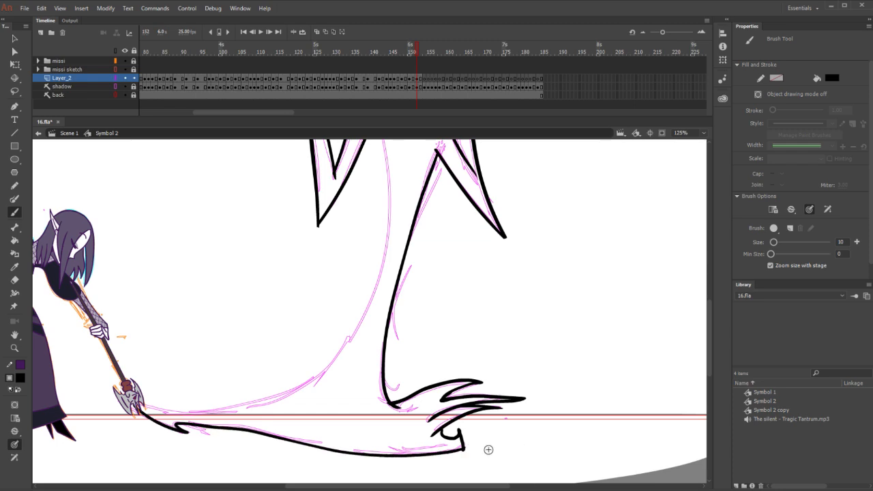
pyautogui.press('e')
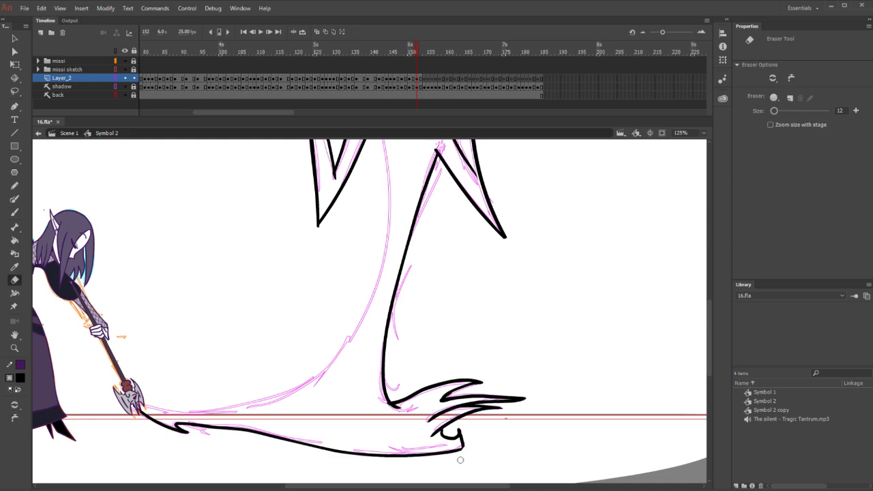
# Ink the body's left edge from the left arm down to where it curves into the base
pyautogui.press('b')
pyautogui.moveTo(539, 250); pyautogui.dragTo(562, 338)
pyautogui.moveTo(399, 199)
pyautogui.mouseDown()
pyautogui.moveTo(414, 309)
pyautogui.moveTo(368, 447)
pyautogui.mouseUp()
pyautogui.hotkey('ctrl', 'z')
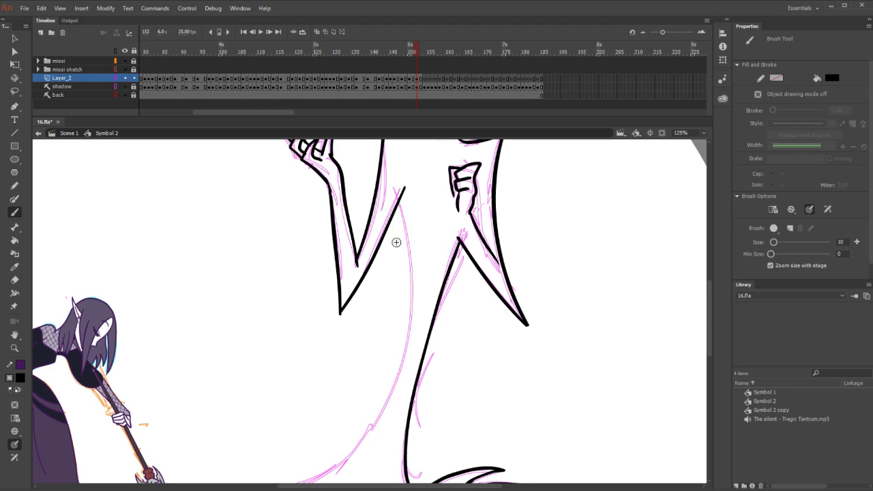
pyautogui.moveTo(403, 205)
pyautogui.mouseDown()
pyautogui.moveTo(397, 386)
pyautogui.moveTo(351, 454)
pyautogui.mouseUp()
pyautogui.moveTo(450, 380)
pyautogui.mouseDown()
pyautogui.moveTo(565, 317)
pyautogui.moveTo(626, 298)
pyautogui.mouseUp()
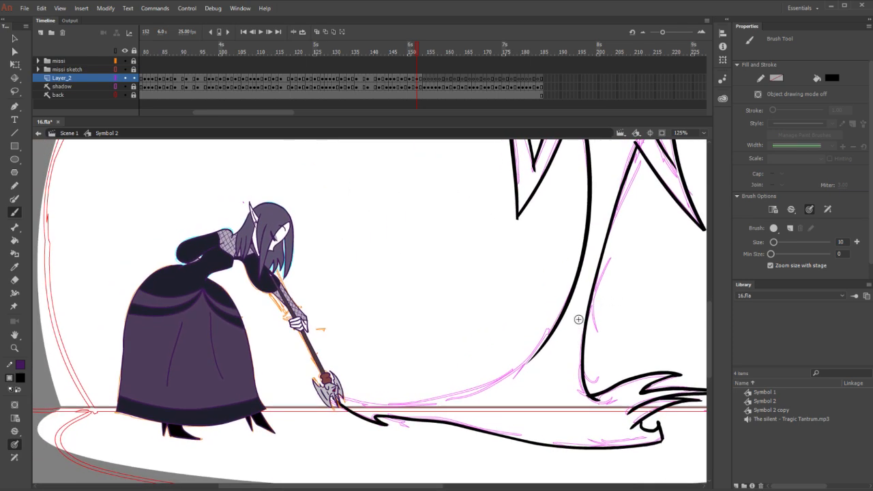
# Ink the base's upper left edge from the staff's blade and join it smoothly to the body's left line
pyautogui.moveTo(334, 398); pyautogui.dragTo(429, 400)
pyautogui.hotkey('ctrl', 'z')
pyautogui.moveTo(336, 400); pyautogui.dragTo(465, 398)
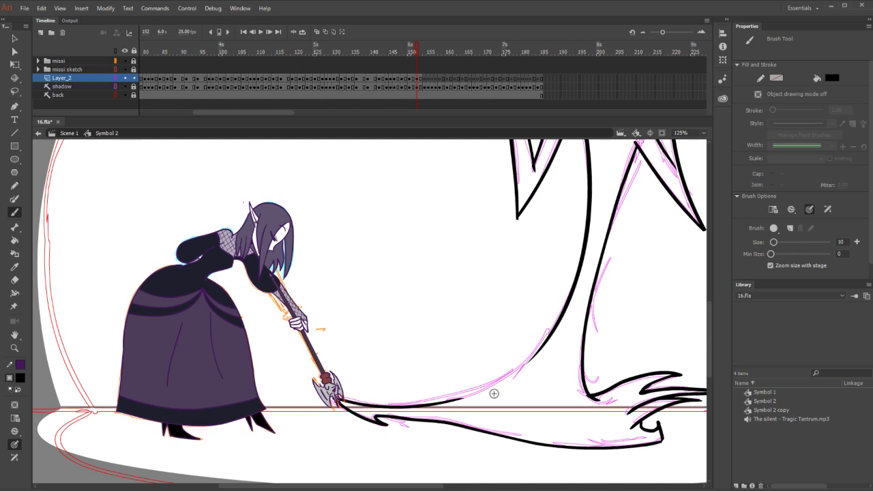
pyautogui.moveTo(539, 354); pyautogui.dragTo(432, 406)
pyautogui.hotkey('ctrl', 'z')
pyautogui.moveTo(536, 352); pyautogui.dragTo(401, 402)
pyautogui.hotkey('ctrl', 'z')
pyautogui.moveTo(536, 353); pyautogui.dragTo(402, 404)
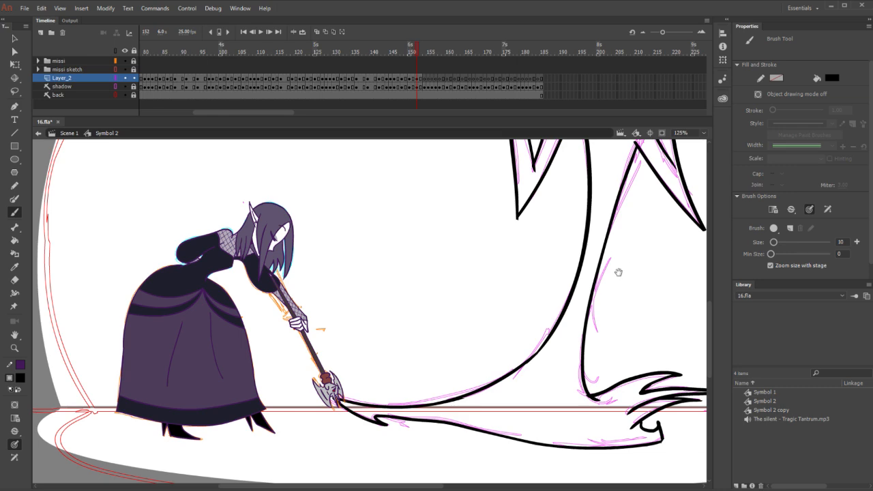
pyautogui.scroll(5, 600, 287)
pyautogui.moveTo(580, 308); pyautogui.dragTo(527, 437)
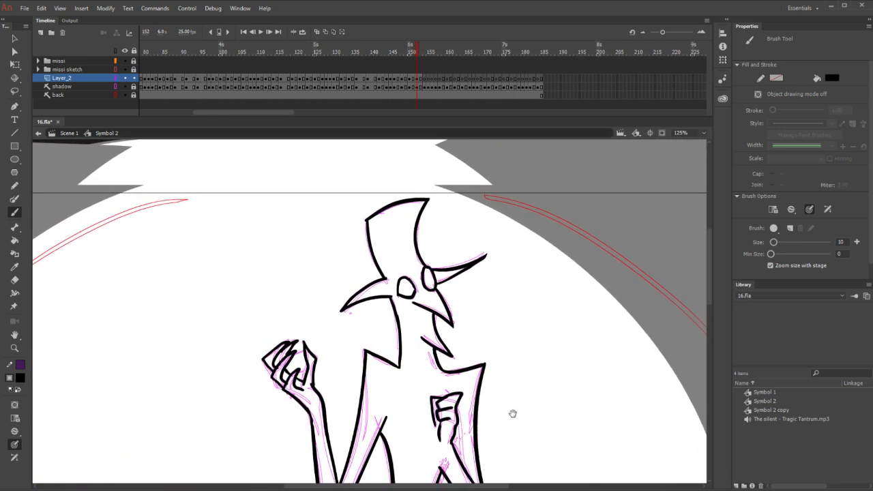
# Move to frame 154 and ink the head's pointed beak, the chin spike below it and the neck's right edge
pyautogui.press('.')
pyautogui.press('.')
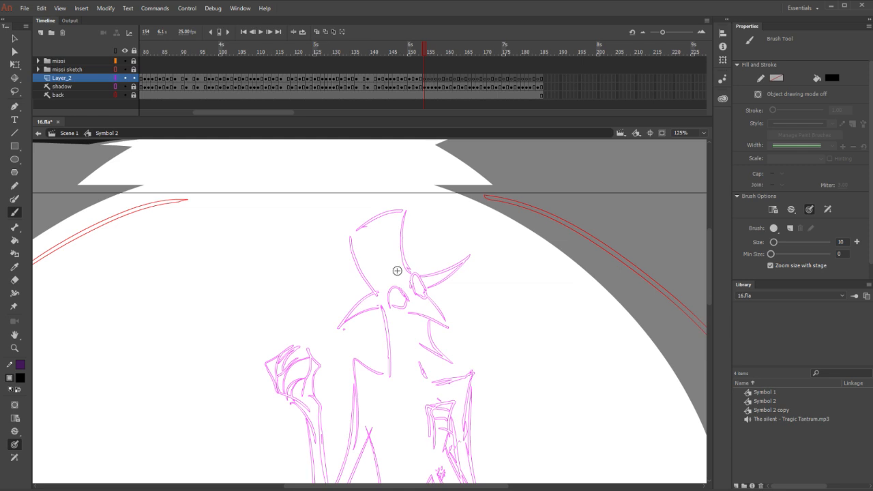
pyautogui.moveTo(407, 311); pyautogui.dragTo(449, 328)
pyautogui.moveTo(426, 296)
pyautogui.mouseDown()
pyautogui.moveTo(449, 332)
pyautogui.moveTo(430, 333)
pyautogui.moveTo(459, 364)
pyautogui.mouseUp()
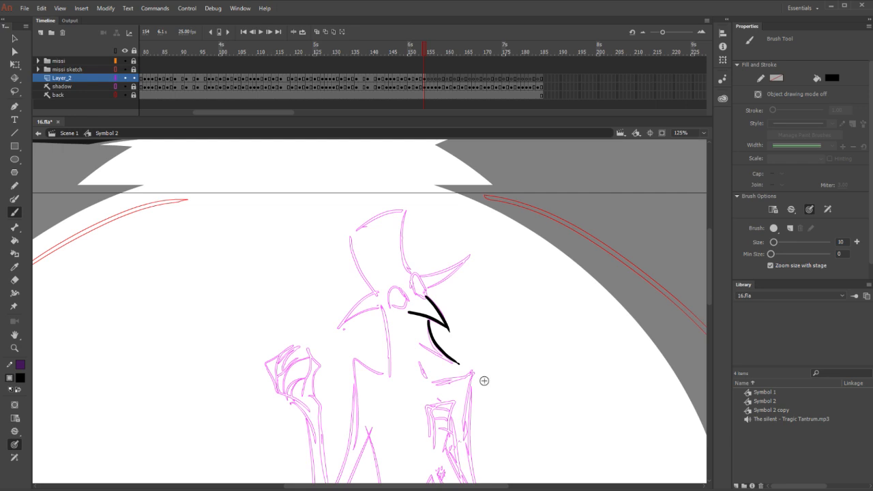
pyautogui.moveTo(417, 342); pyautogui.dragTo(461, 366)
pyautogui.hotkey('ctrl', 'z')
pyautogui.moveTo(416, 342); pyautogui.dragTo(461, 365)
pyautogui.hotkey('ctrl', 'z')
pyautogui.press('e')
pyautogui.press('b')
pyautogui.moveTo(407, 338)
pyautogui.mouseDown()
pyautogui.moveTo(474, 370)
pyautogui.moveTo(434, 387)
pyautogui.mouseUp()
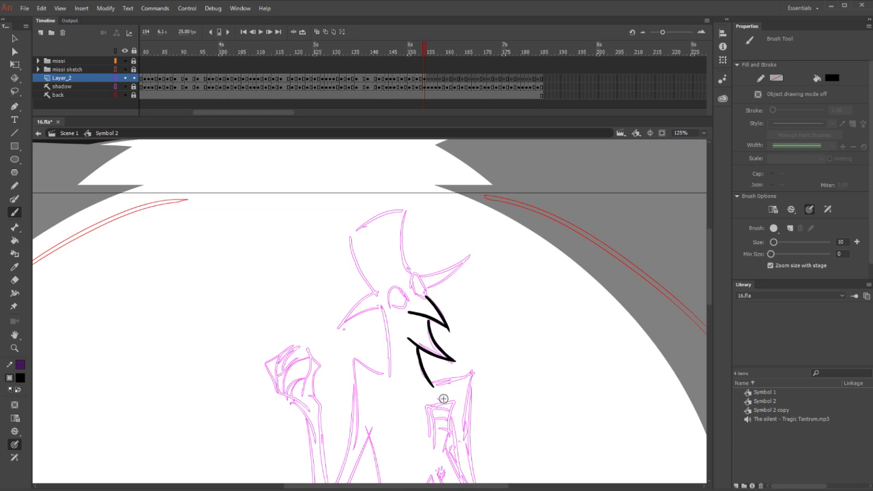
# Ink the neck's left edge and both side horns, trimming the overshoot at the right horn's tip
pyautogui.moveTo(379, 308); pyautogui.dragTo(391, 375)
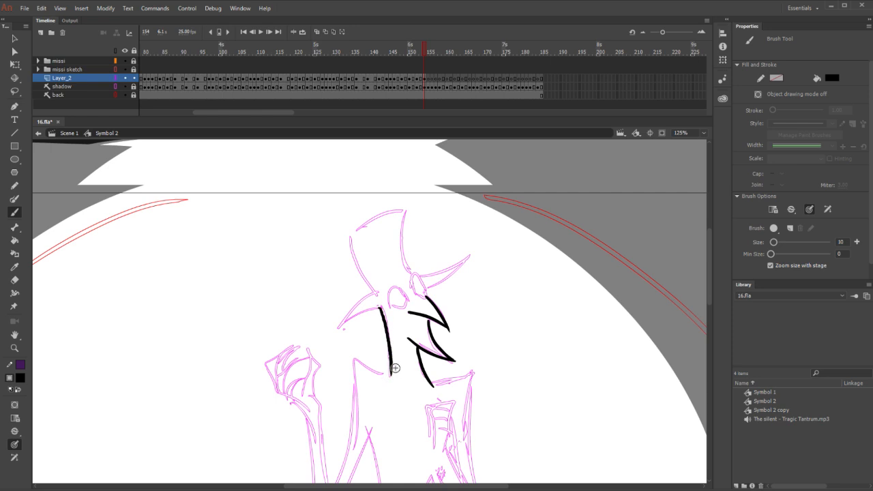
pyautogui.moveTo(378, 291)
pyautogui.mouseDown()
pyautogui.moveTo(339, 329)
pyautogui.moveTo(379, 308)
pyautogui.mouseUp()
pyautogui.moveTo(437, 273); pyautogui.dragTo(470, 247)
pyautogui.hotkey('ctrl', 'z')
pyautogui.moveTo(419, 278); pyautogui.dragTo(483, 239)
pyautogui.moveTo(433, 290); pyautogui.dragTo(470, 232)
pyautogui.hotkey('ctrl', 'z')
pyautogui.moveTo(432, 288)
pyautogui.mouseDown()
pyautogui.moveTo(468, 263)
pyautogui.moveTo(481, 242)
pyautogui.mouseUp()
pyautogui.hotkey('ctrl', 'z')
pyautogui.moveTo(423, 292); pyautogui.dragTo(455, 271)
pyautogui.press('e')
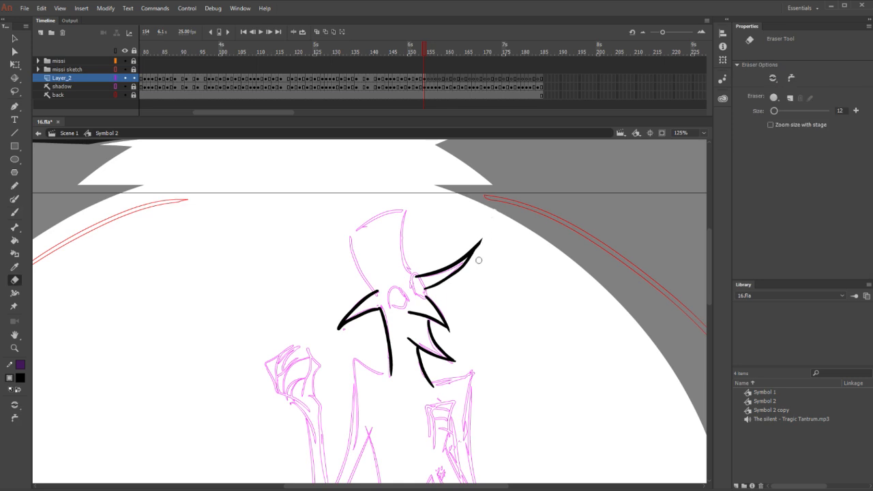
pyautogui.moveTo(483, 229); pyautogui.dragTo(476, 261)
# Ink the tall curved crown of the head, from its pointed tip down to the side horns, and tidy its corners
pyautogui.press('b')
pyautogui.moveTo(406, 209); pyautogui.dragTo(405, 261)
pyautogui.moveTo(349, 240); pyautogui.dragTo(418, 205)
pyautogui.moveTo(347, 238); pyautogui.dragTo(377, 294)
pyautogui.press('e')
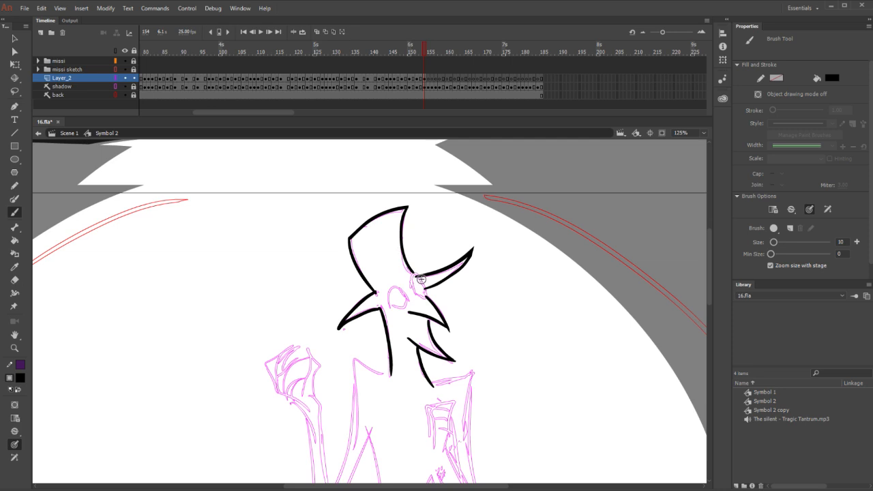
# Ink the two oval eyes and trim the stray line ends around the eyes and beak tip
pyautogui.press('b')
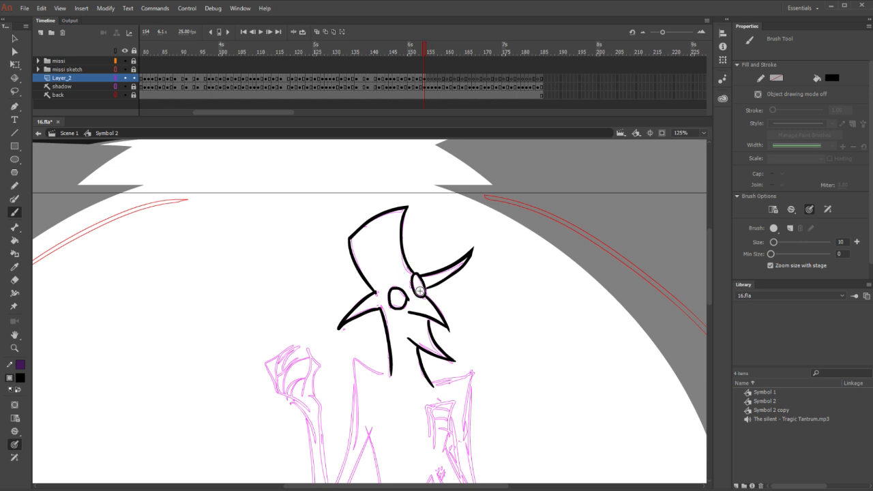
pyautogui.press('e')
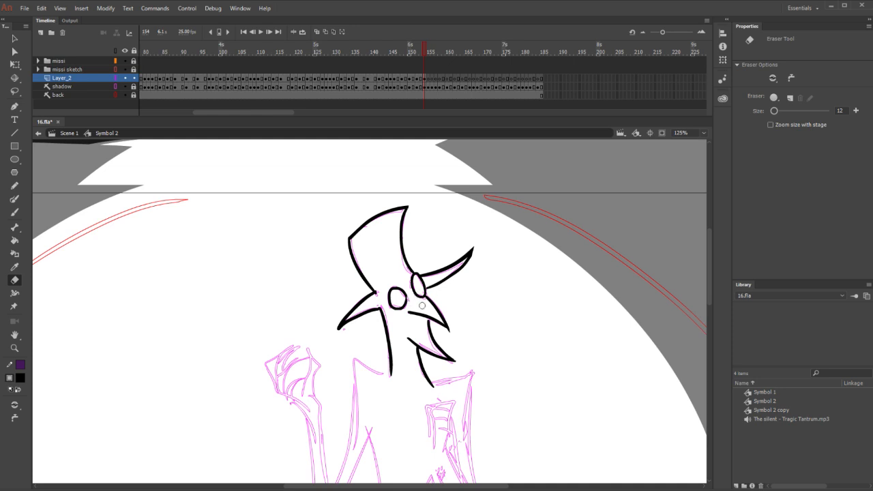
pyautogui.press('b')
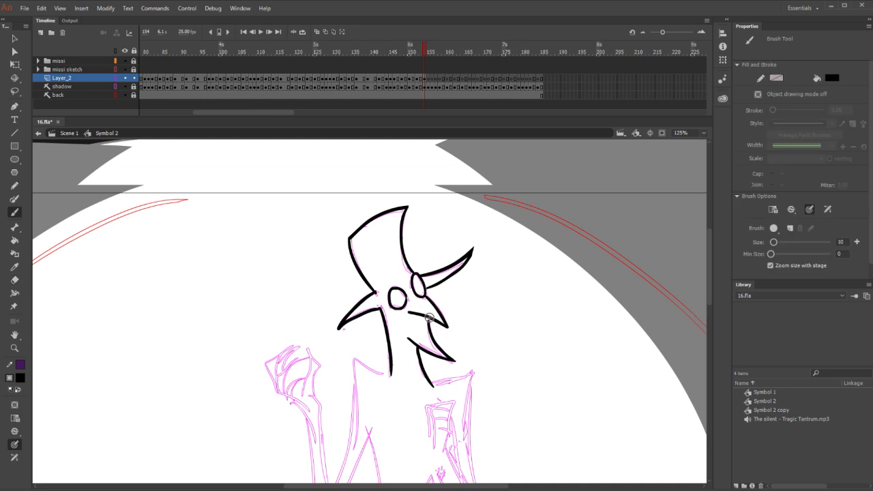
# Ink the left shoulder's top edge from the shoulder point to the base of the neck
pyautogui.moveTo(451, 359)
pyautogui.mouseDown()
pyautogui.moveTo(520, 270)
pyautogui.moveTo(529, 271)
pyautogui.mouseUp()
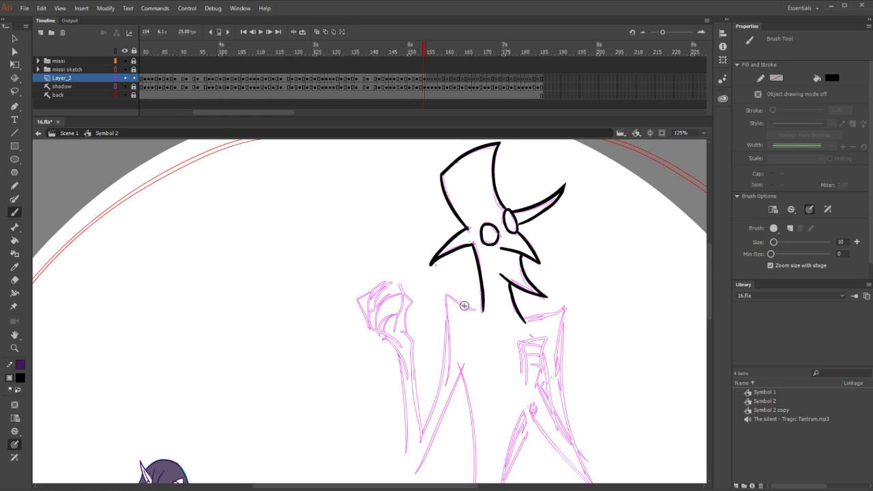
pyautogui.moveTo(445, 295); pyautogui.dragTo(484, 313)
pyautogui.hotkey('ctrl', 'z')
pyautogui.moveTo(446, 296)
pyautogui.mouseDown()
pyautogui.moveTo(416, 444)
pyautogui.moveTo(400, 470)
pyautogui.mouseUp()
pyautogui.moveTo(484, 381); pyautogui.dragTo(428, 310)
pyautogui.hotkey('ctrl', 'z')
pyautogui.hotkey('ctrl', 'y')
pyautogui.hotkey('ctrl', 'z')
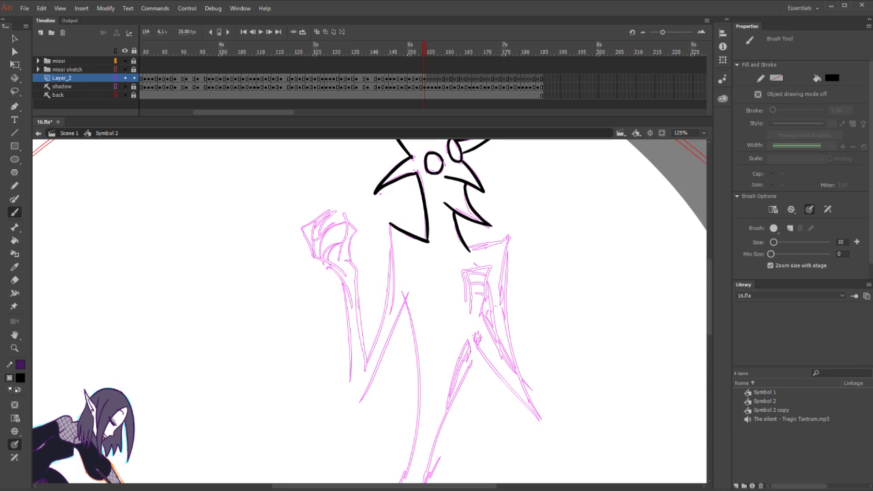
# Ink the left upper arm's outer edge from the shoulder point down to the elbow bend, erasing the excess below
pyautogui.moveTo(389, 223); pyautogui.dragTo(326, 409)
pyautogui.hotkey('ctrl', 'z')
pyautogui.moveTo(393, 225); pyautogui.dragTo(338, 411)
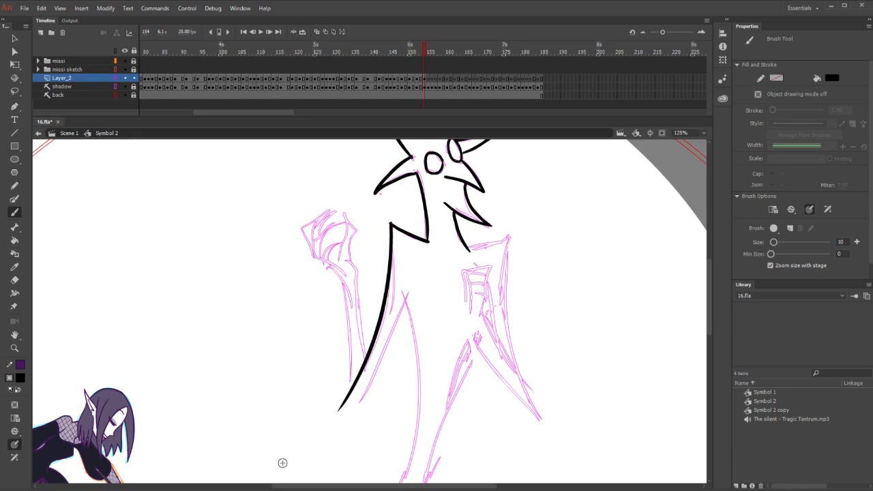
pyautogui.press('e')
pyautogui.moveTo(364, 365); pyautogui.dragTo(341, 411)
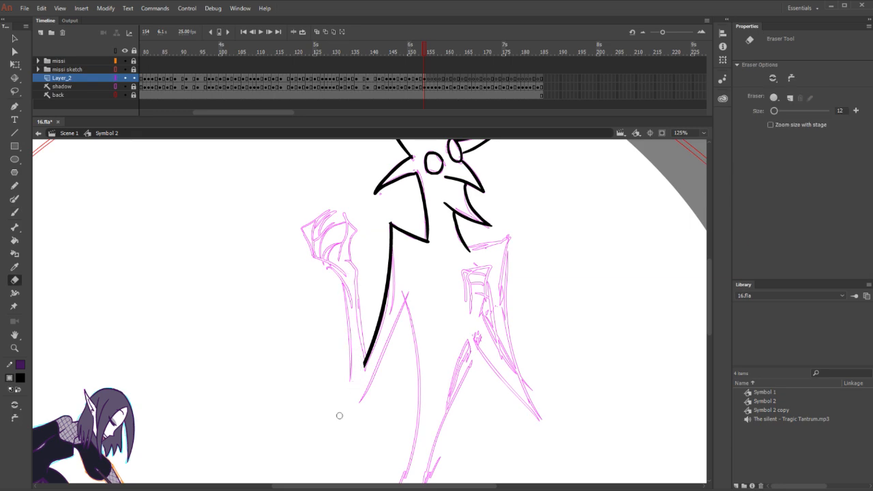
# Ink the left upper arm's underside from the armpit to the elbow and the forearm's inner edge, trimming past the elbow
pyautogui.press('b')
pyautogui.moveTo(412, 287); pyautogui.dragTo(300, 479)
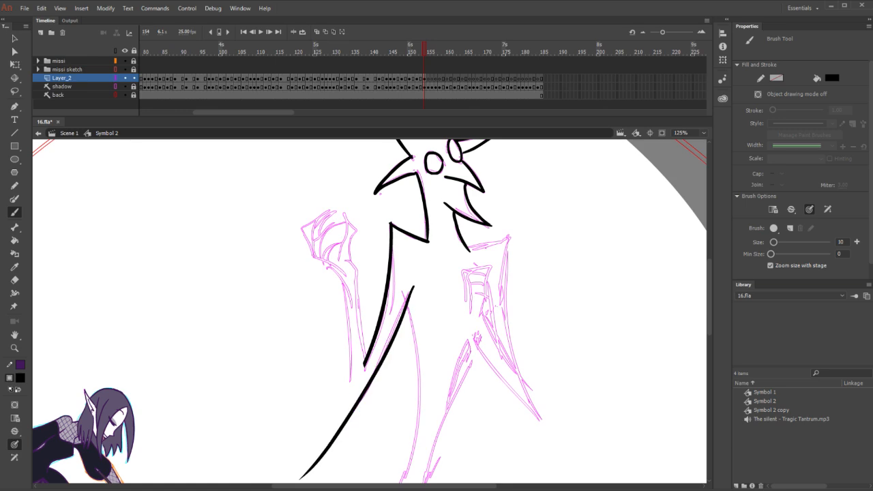
pyautogui.moveTo(345, 260)
pyautogui.mouseDown()
pyautogui.moveTo(358, 279)
pyautogui.moveTo(368, 377)
pyautogui.mouseUp()
pyautogui.press('e')
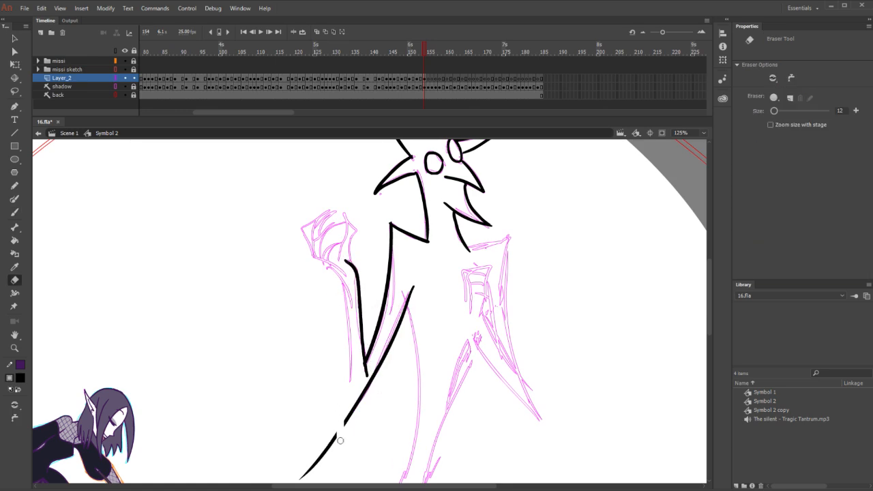
pyautogui.moveTo(348, 416); pyautogui.dragTo(320, 455)
pyautogui.press('b')
# Ink the raised left hand with its thumb, curled fingers and the outer knuckle edge
pyautogui.moveTo(353, 271)
pyautogui.mouseDown()
pyautogui.moveTo(355, 228)
pyautogui.moveTo(345, 216)
pyautogui.moveTo(353, 227)
pyautogui.moveTo(336, 265)
pyautogui.mouseUp()
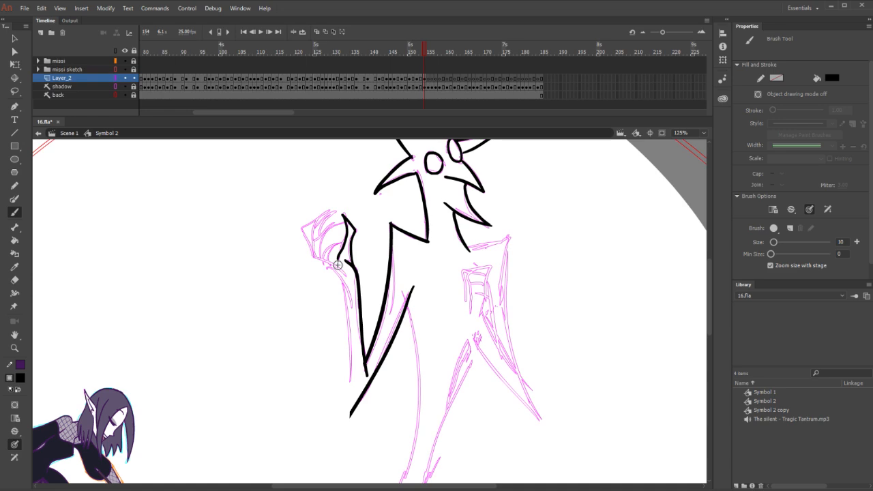
pyautogui.moveTo(328, 250)
pyautogui.mouseDown()
pyautogui.moveTo(321, 260)
pyautogui.moveTo(335, 240)
pyautogui.moveTo(335, 257)
pyautogui.moveTo(312, 235)
pyautogui.moveTo(340, 223)
pyautogui.moveTo(328, 256)
pyautogui.mouseUp()
pyautogui.hotkey('ctrl', 'z')
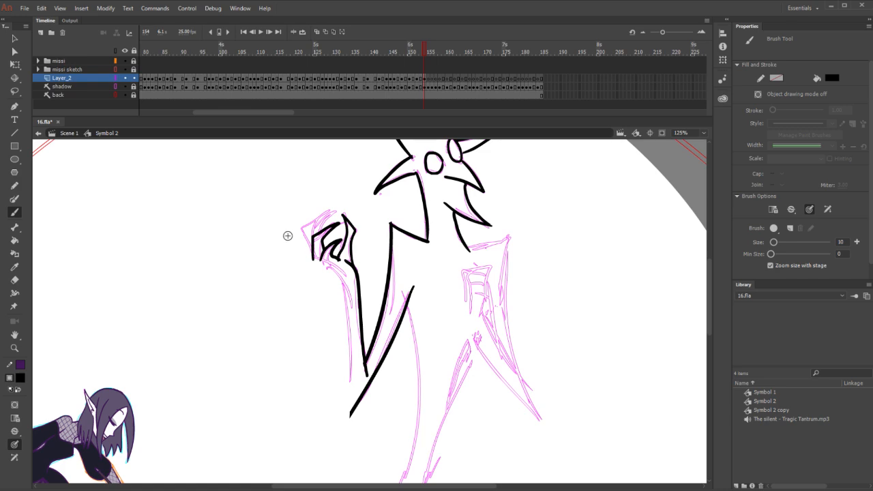
pyautogui.moveTo(331, 209)
pyautogui.mouseDown()
pyautogui.moveTo(320, 214)
pyautogui.moveTo(313, 261)
pyautogui.moveTo(308, 227)
pyautogui.moveTo(316, 239)
pyautogui.moveTo(325, 223)
pyautogui.moveTo(322, 231)
pyautogui.mouseUp()
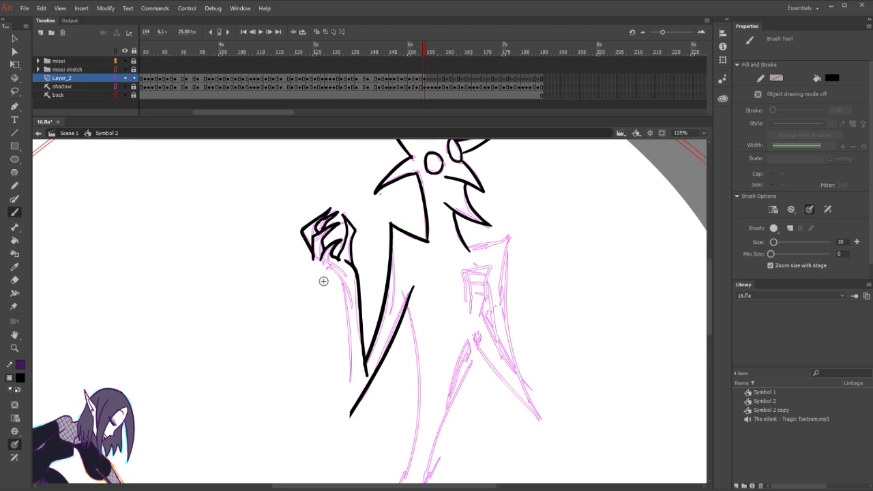
# Ink the left forearm's outer edge from the wrist down to the elbow and trim it to a clean point
pyautogui.moveTo(318, 259); pyautogui.dragTo(352, 300)
pyautogui.hotkey('ctrl', 'z')
pyautogui.moveTo(316, 252)
pyautogui.mouseDown()
pyautogui.moveTo(349, 294)
pyautogui.moveTo(327, 427)
pyautogui.mouseUp()
pyautogui.hotkey('ctrl', 'z')
pyautogui.moveTo(345, 282); pyautogui.dragTo(344, 461)
pyautogui.hotkey('ctrl', 'z')
pyautogui.moveTo(345, 281)
pyautogui.mouseDown()
pyautogui.moveTo(347, 472)
pyautogui.moveTo(349, 419)
pyautogui.moveTo(347, 449)
pyautogui.mouseUp()
pyautogui.press('e')
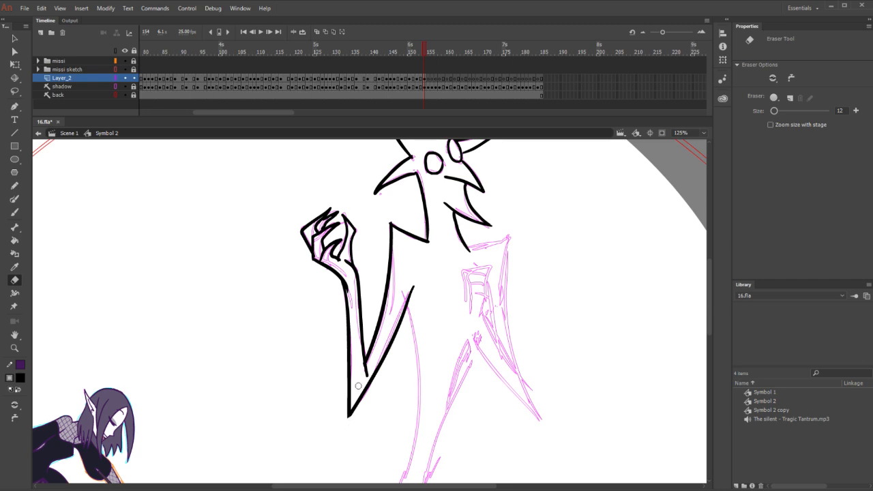
pyautogui.press('.')
# Ink the right shoulder's top edge and the right arm's outer edge, trimming the overshoot at the shoulder point
pyautogui.press('b')
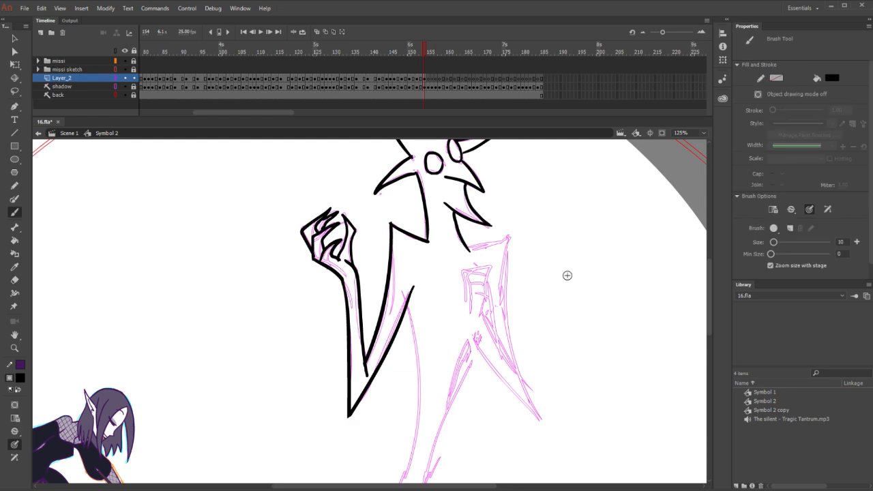
pyautogui.moveTo(471, 247); pyautogui.dragTo(522, 231)
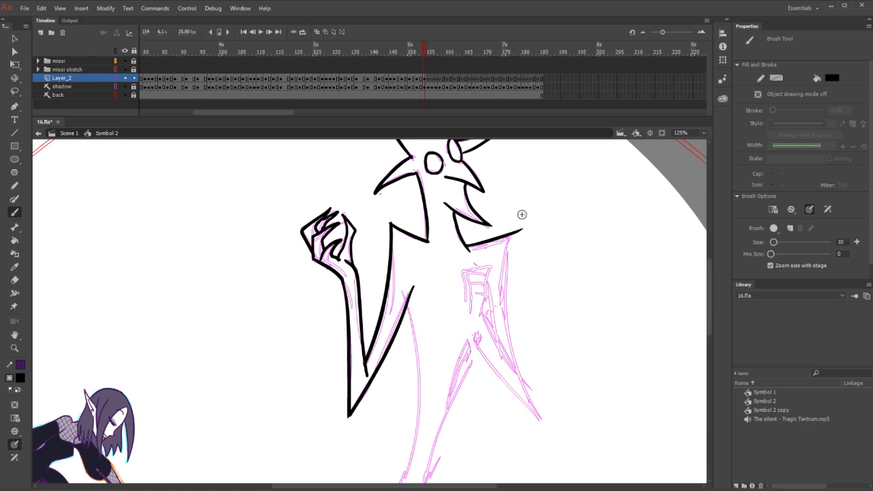
pyautogui.moveTo(508, 234)
pyautogui.mouseDown()
pyautogui.moveTo(507, 343)
pyautogui.moveTo(529, 383)
pyautogui.mouseUp()
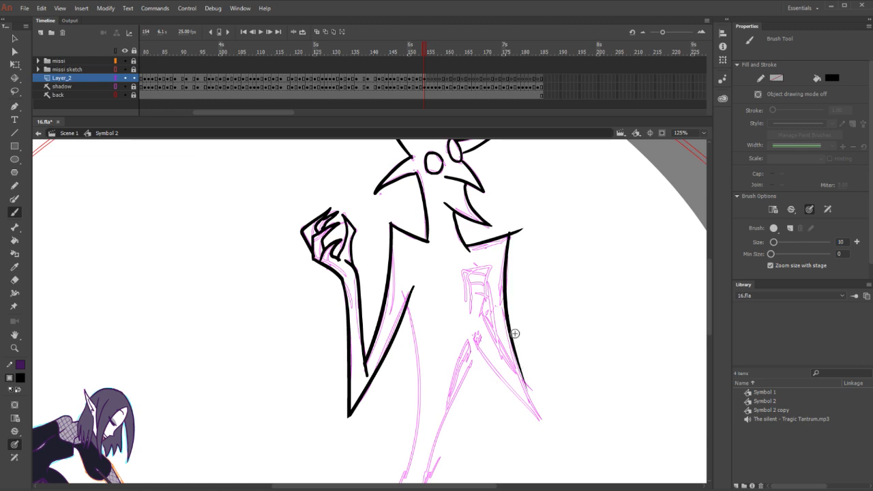
pyautogui.press('e')
pyautogui.moveTo(526, 220); pyautogui.dragTo(508, 233)
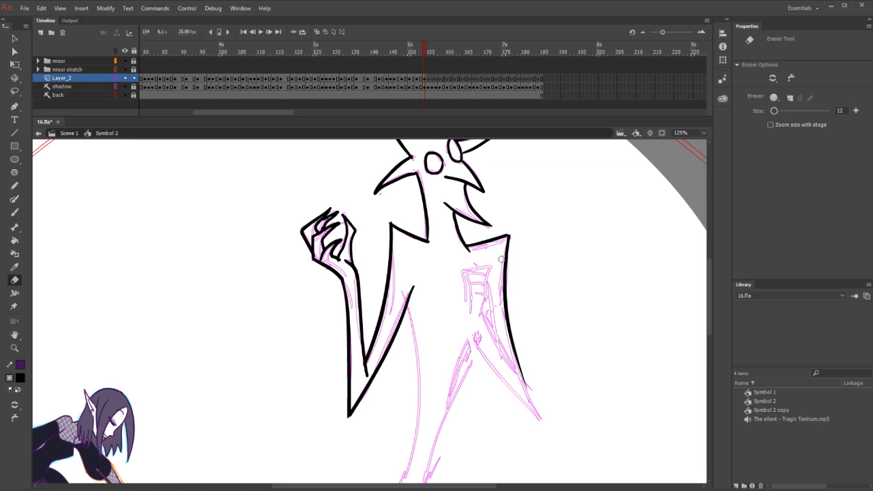
# Try to ink the right upper arm's underside from the armpit down to the elbow
pyautogui.press('b')
pyautogui.moveTo(472, 341); pyautogui.dragTo(544, 429)
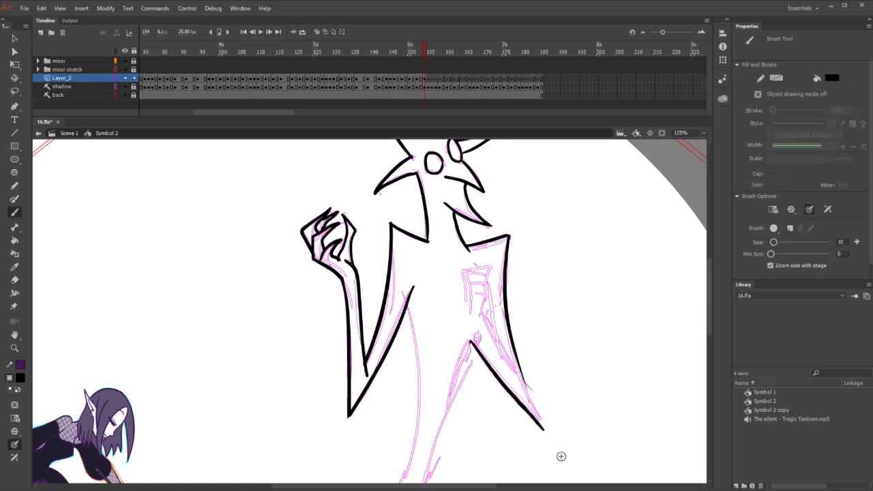
pyautogui.hotkey('ctrl', 'z')
pyautogui.moveTo(469, 332); pyautogui.dragTo(539, 427)
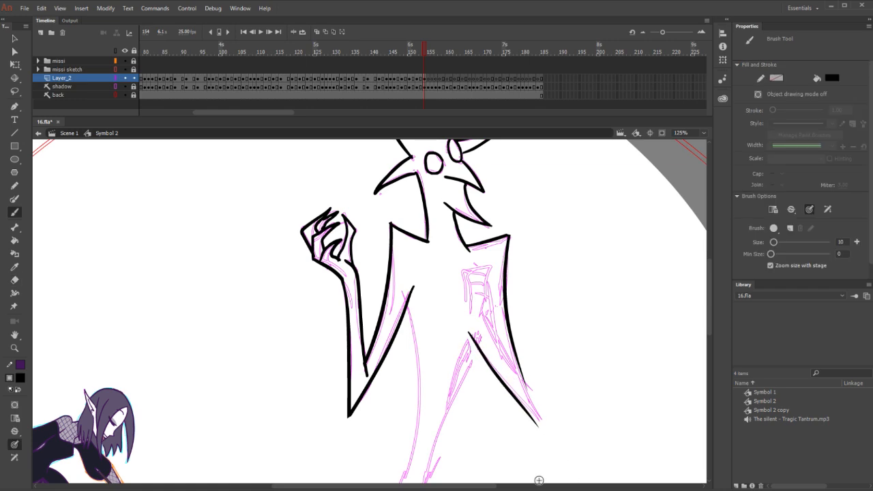
pyautogui.hotkey('ctrl', 'z')
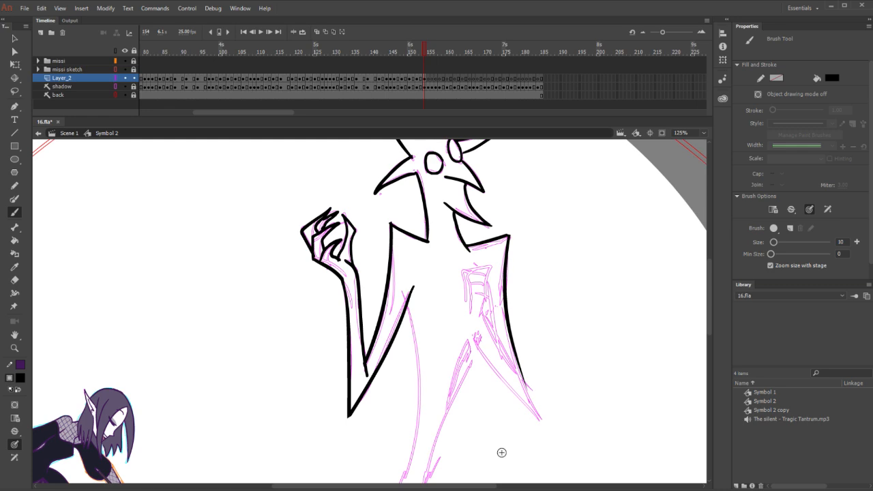